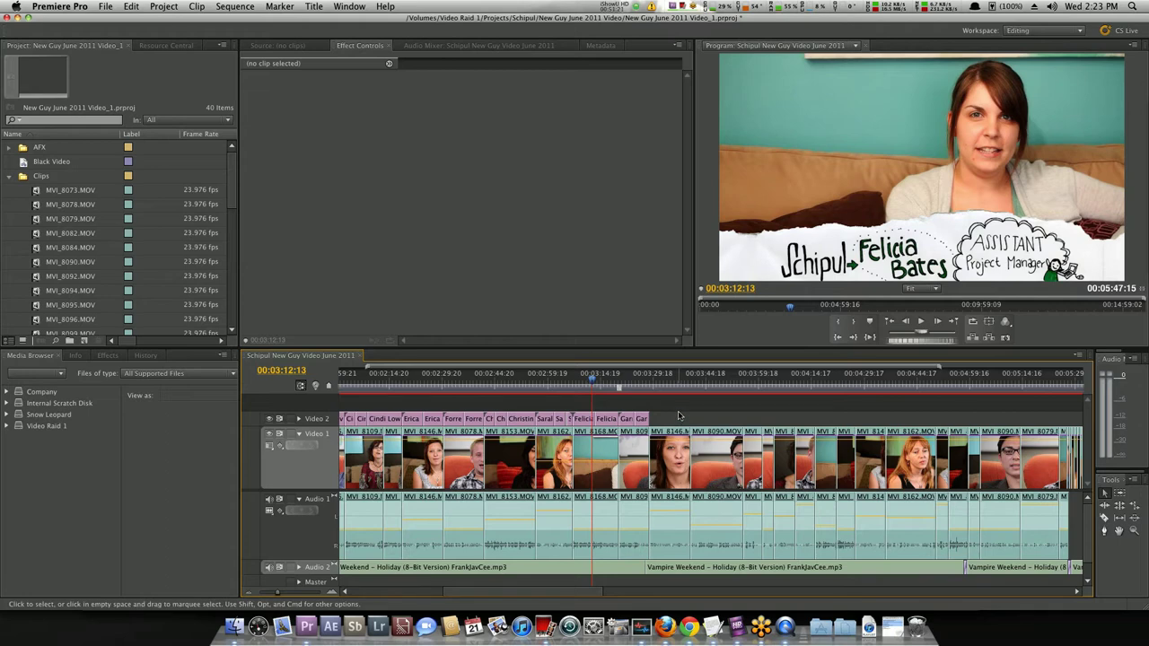
Check the timeline zoom, then open File > Export > Media for the Schipul New Guy Video June 2011 sequence.
{"action": "key", "text": "minus"}
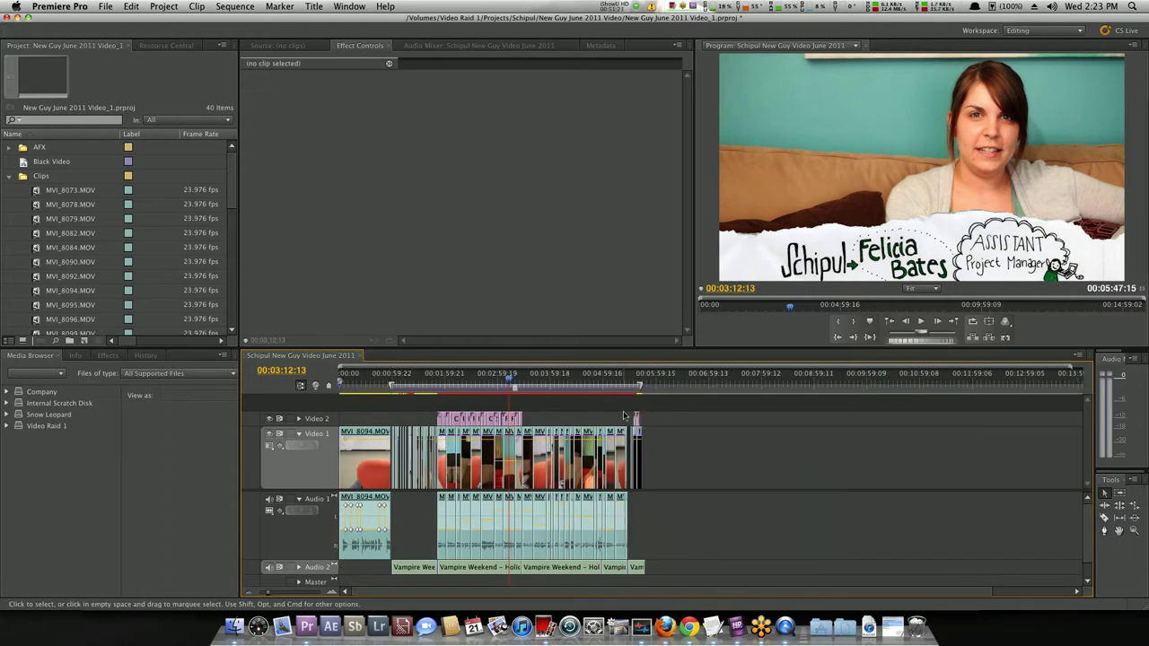
{"action": "key", "text": "equal"}
{"action": "scroll", "coordinate": [718, 412], "scroll_direction": "down", "scroll_amount": 3}
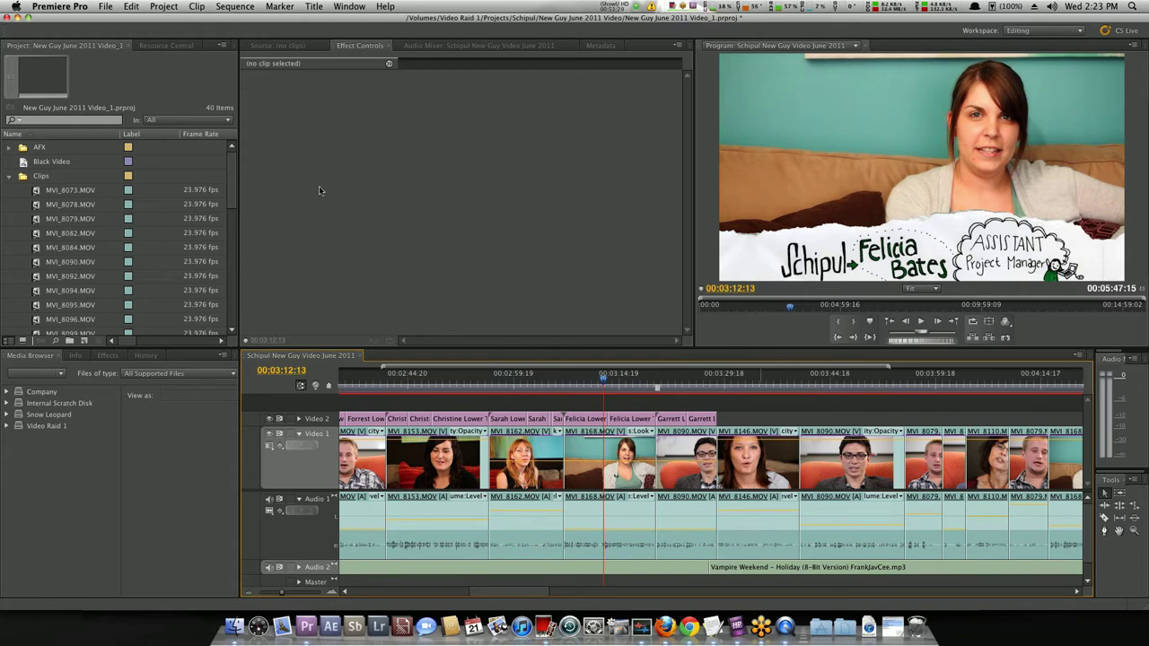
{"action": "left_click", "coordinate": [111, 6]}
{"action": "mouse_move", "coordinate": [213, 283]}
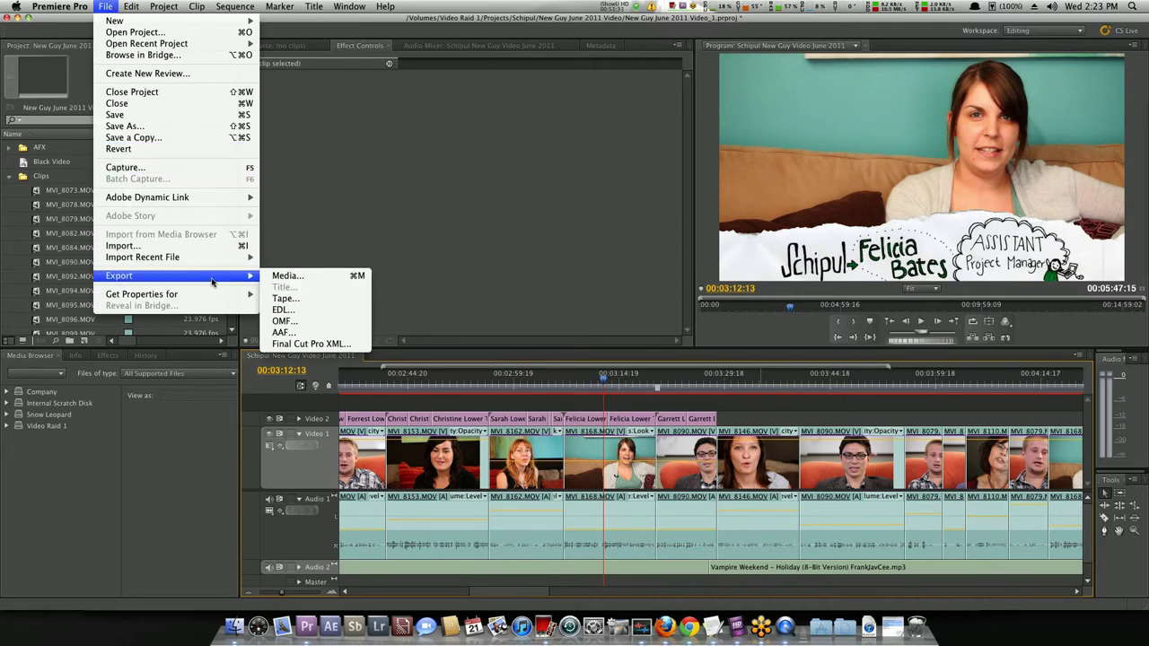
{"action": "left_click", "coordinate": [310, 277]}
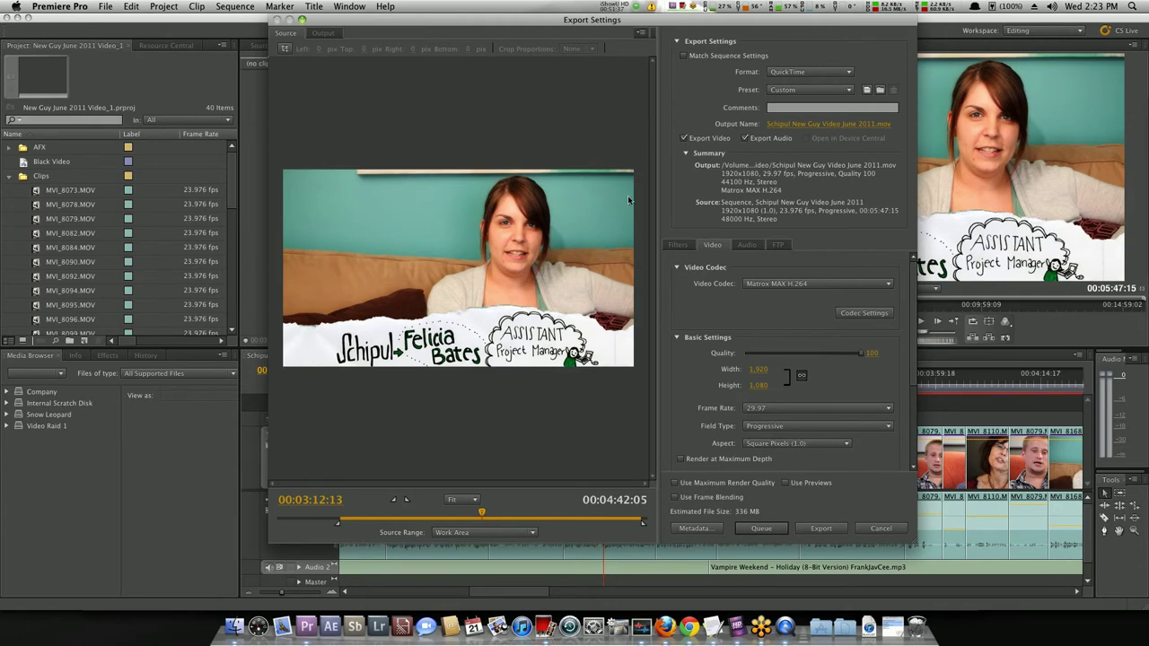
Change the export format from QuickTime to H.264.
{"action": "left_click", "coordinate": [788, 72]}
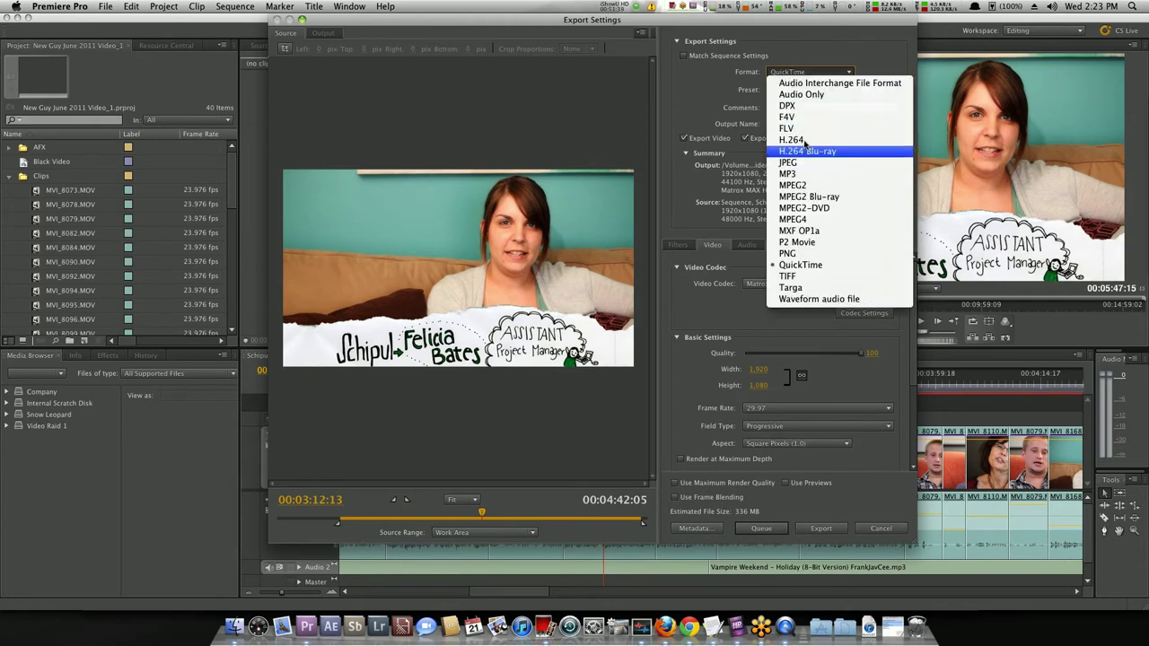
{"action": "left_click", "coordinate": [744, 112]}
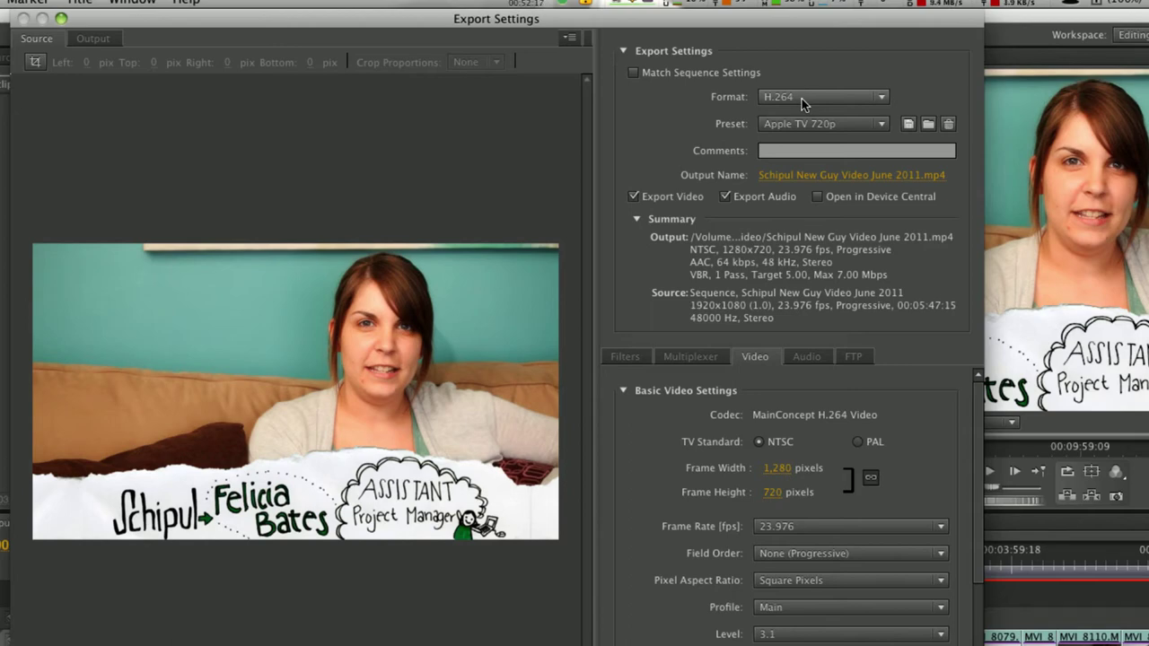
Keep H.264 and apply the YouTube Widescreen HD preset (1280x720, 24 fps, High profile, level 3.2).
{"action": "left_click", "coordinate": [800, 99]}
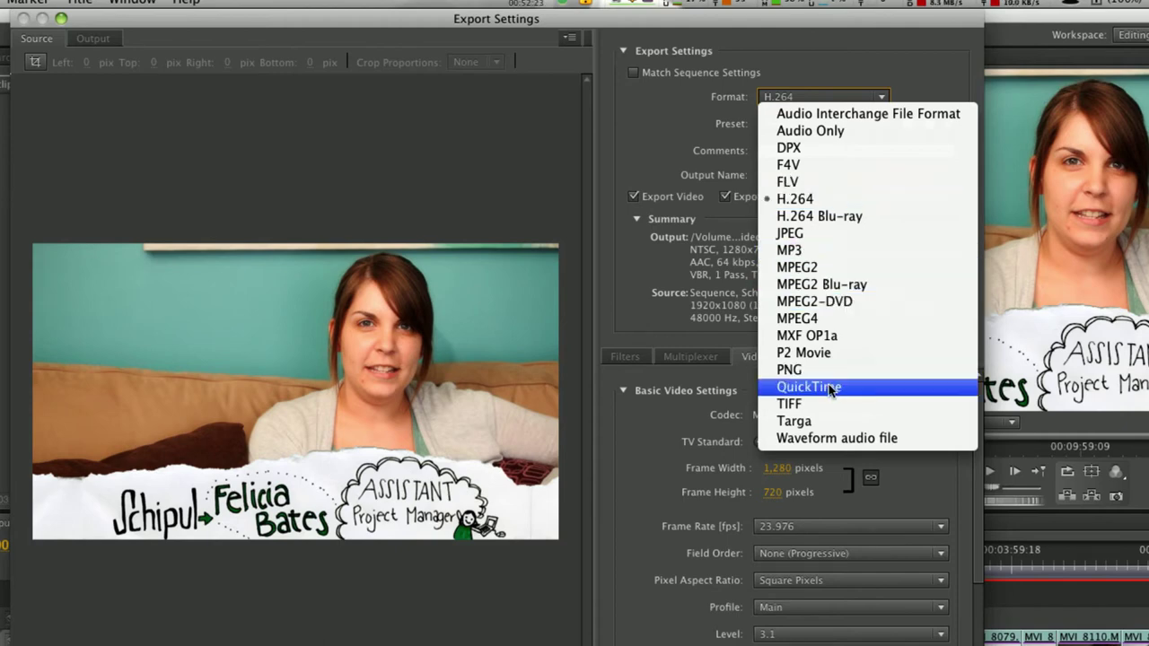
{"action": "left_click", "coordinate": [635, 157]}
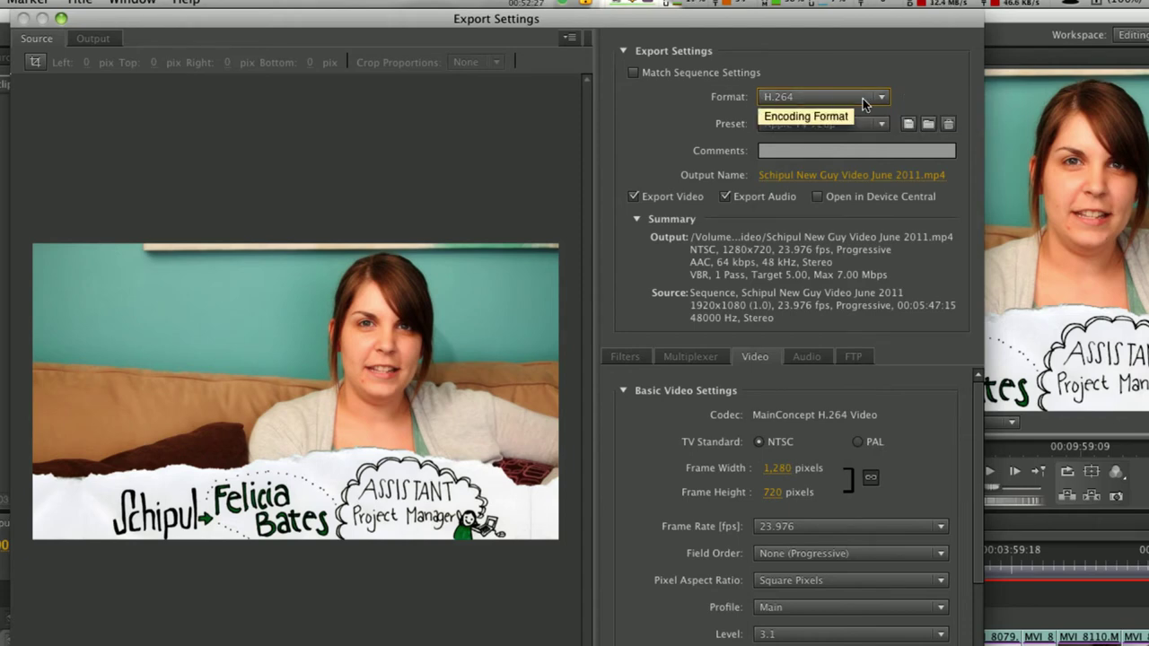
{"action": "left_click", "coordinate": [793, 126]}
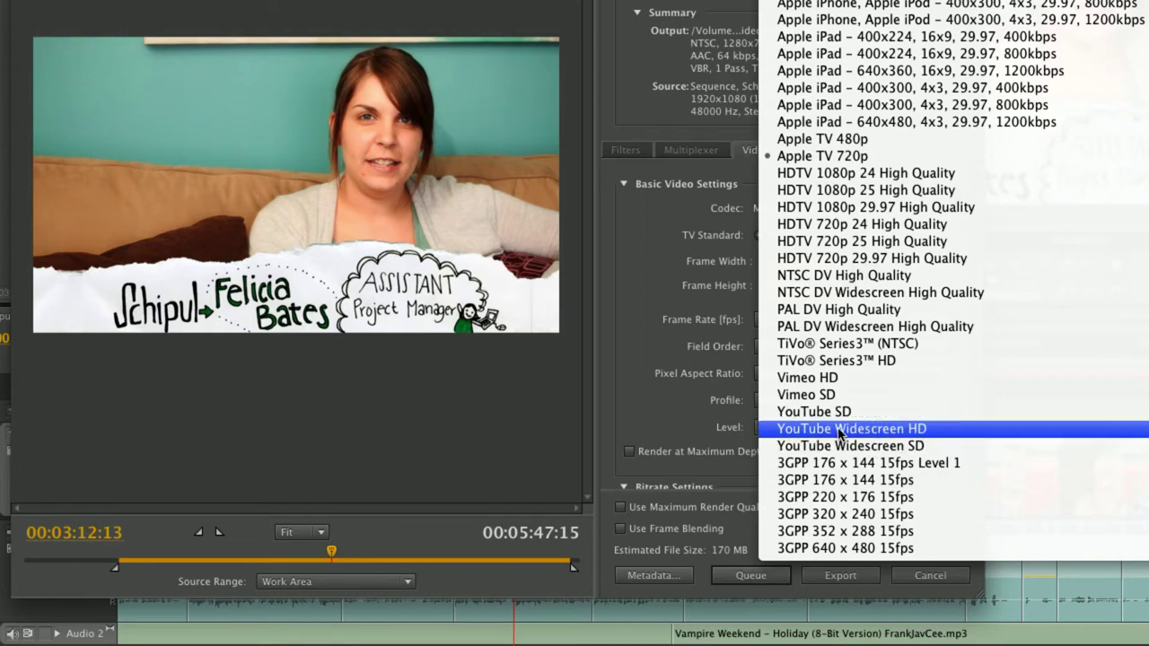
{"action": "left_click", "coordinate": [839, 431]}
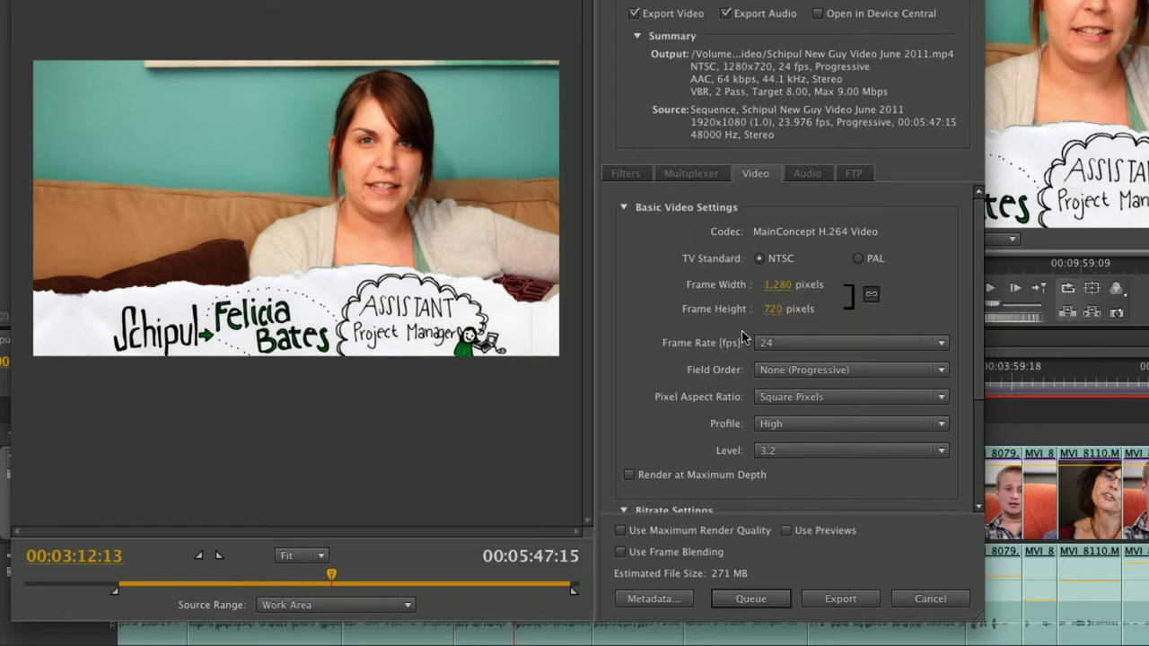
Set the export frame rate to 23.976 fps and keep field order at None (Progressive).
{"action": "left_click", "coordinate": [804, 346]}
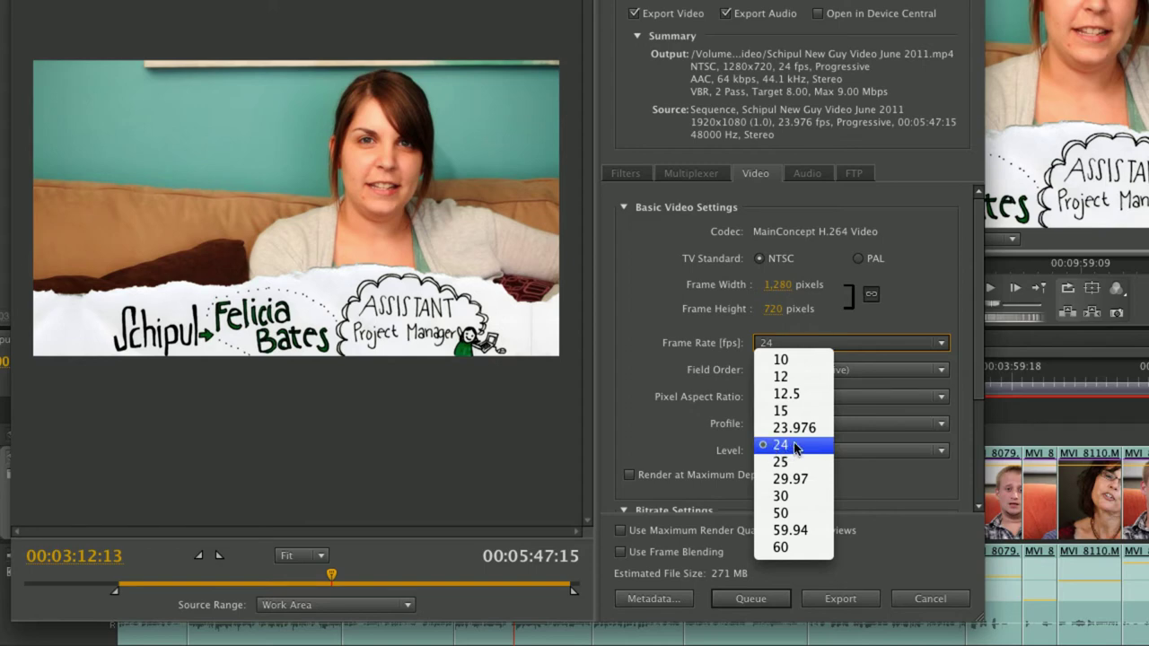
{"action": "left_click", "coordinate": [794, 446]}
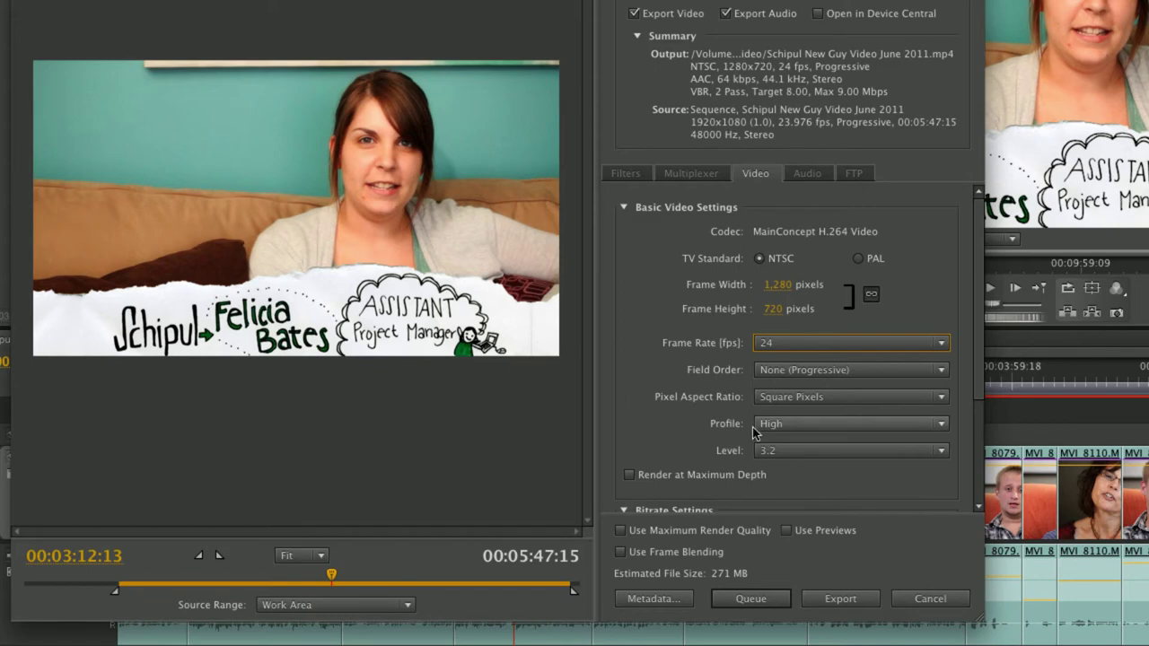
{"action": "left_click", "coordinate": [776, 348]}
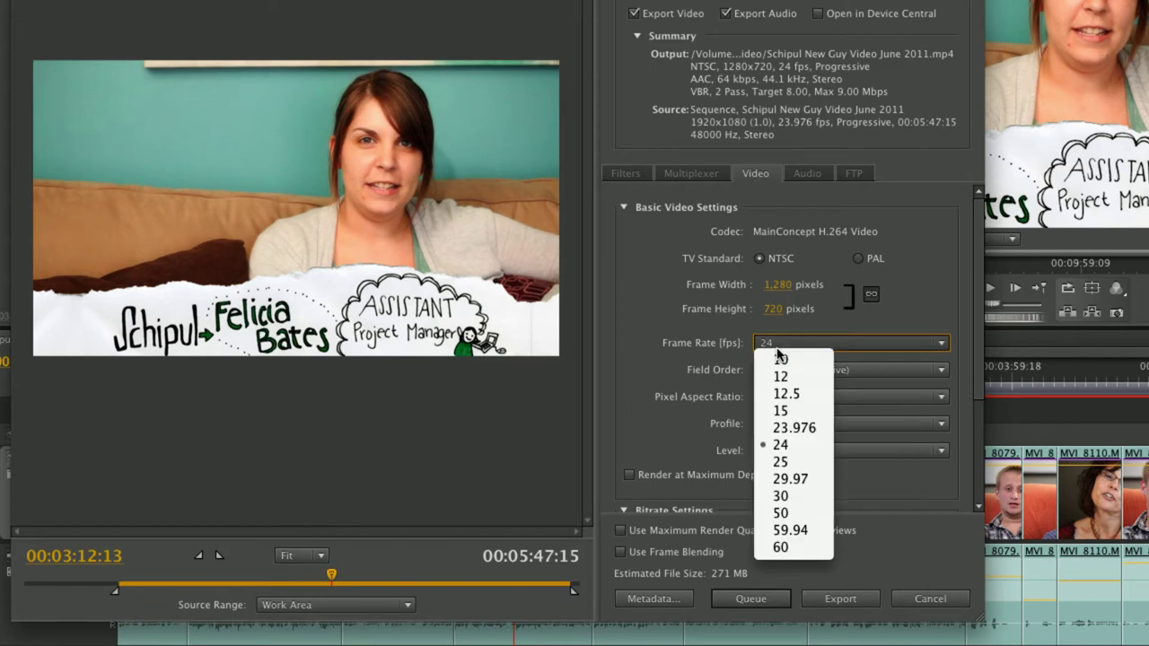
{"action": "left_click", "coordinate": [790, 428]}
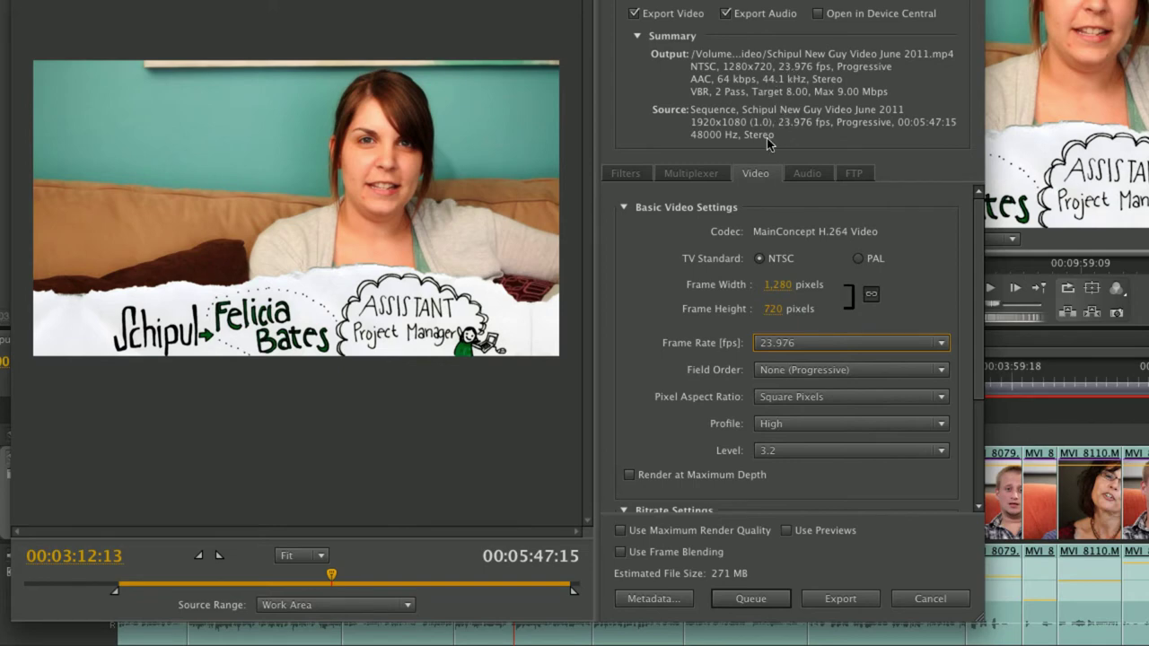
{"action": "left_click", "coordinate": [635, 308]}
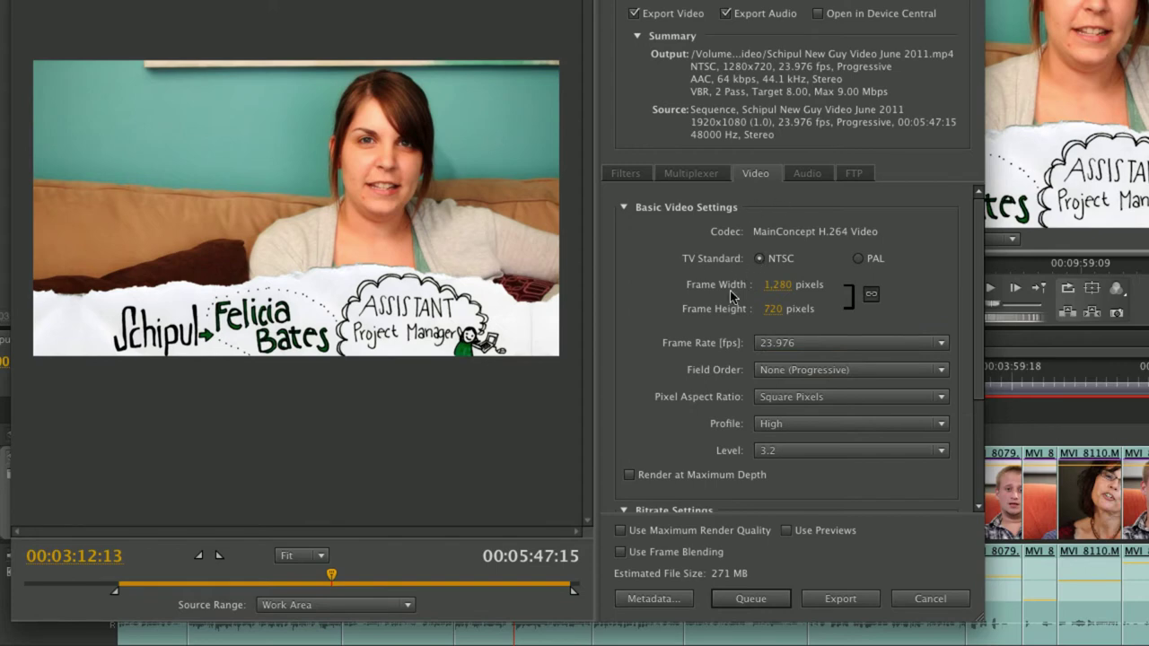
{"action": "left_click", "coordinate": [795, 370]}
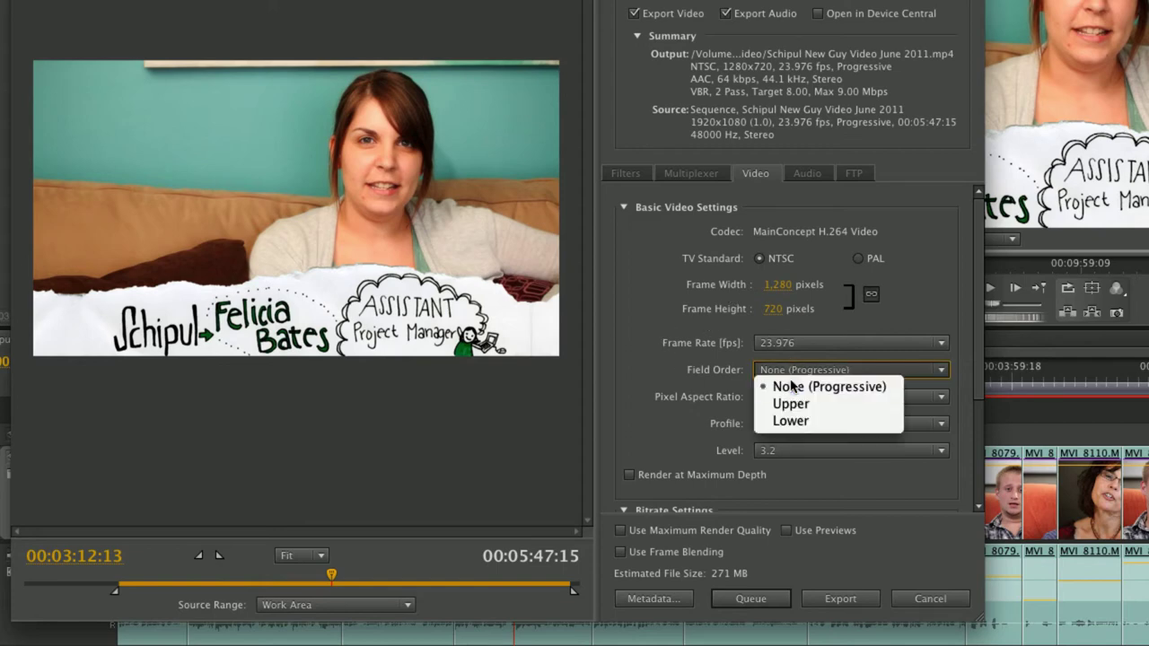
{"action": "left_click", "coordinate": [791, 386]}
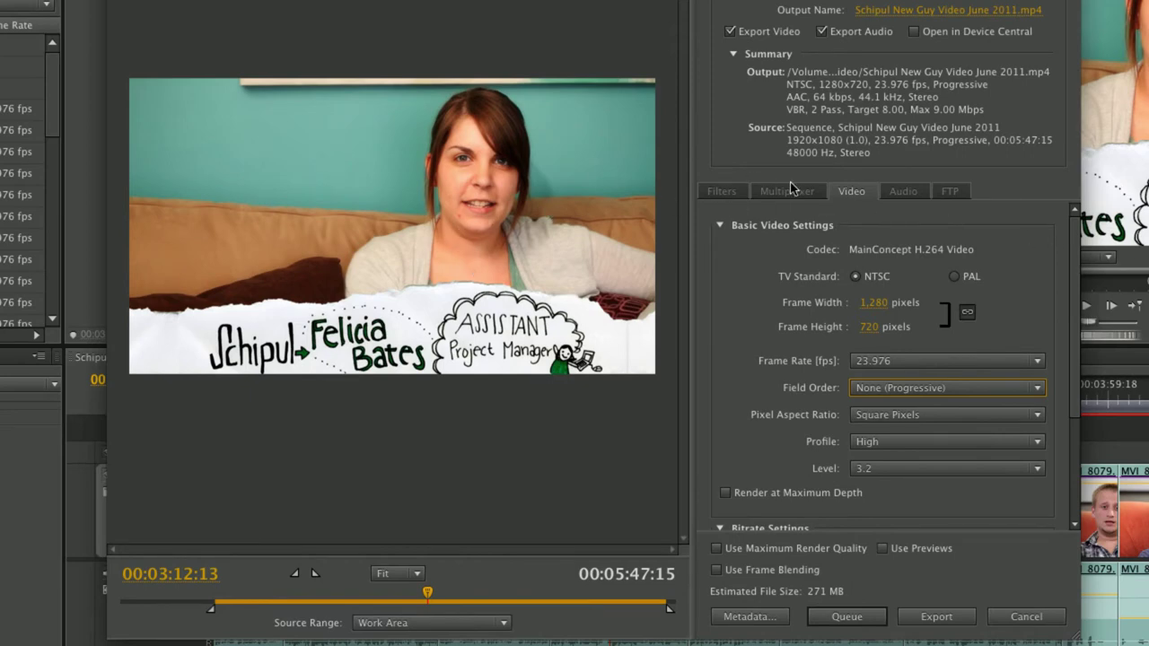
{"action": "left_click", "coordinate": [888, 390]}
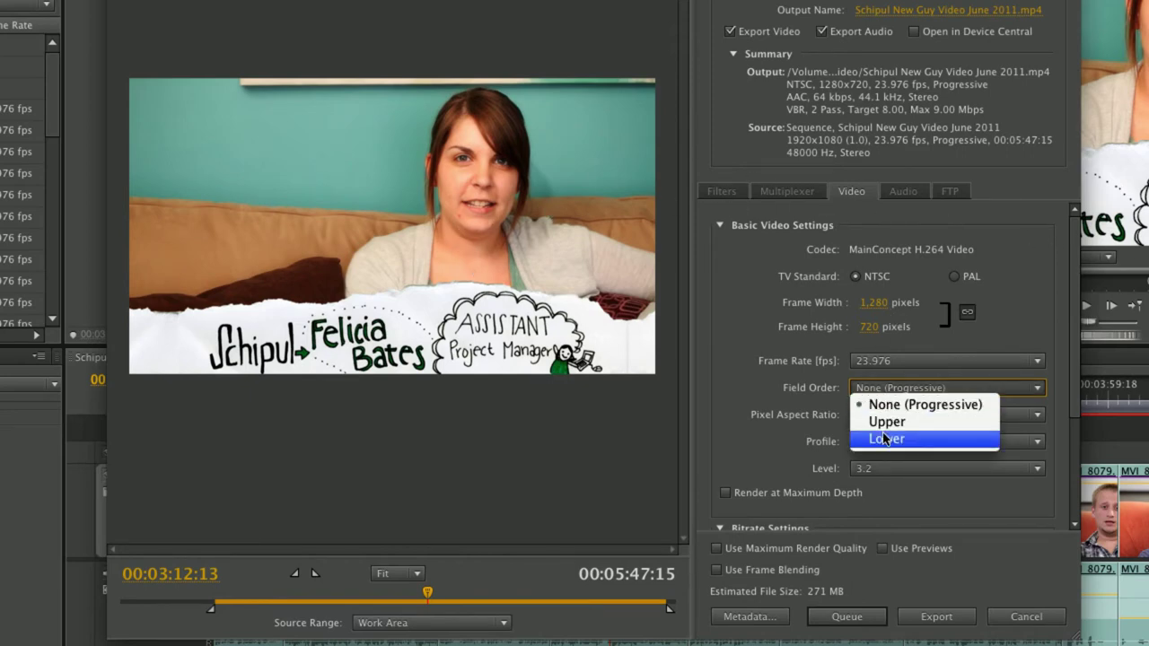
{"action": "left_click", "coordinate": [884, 404]}
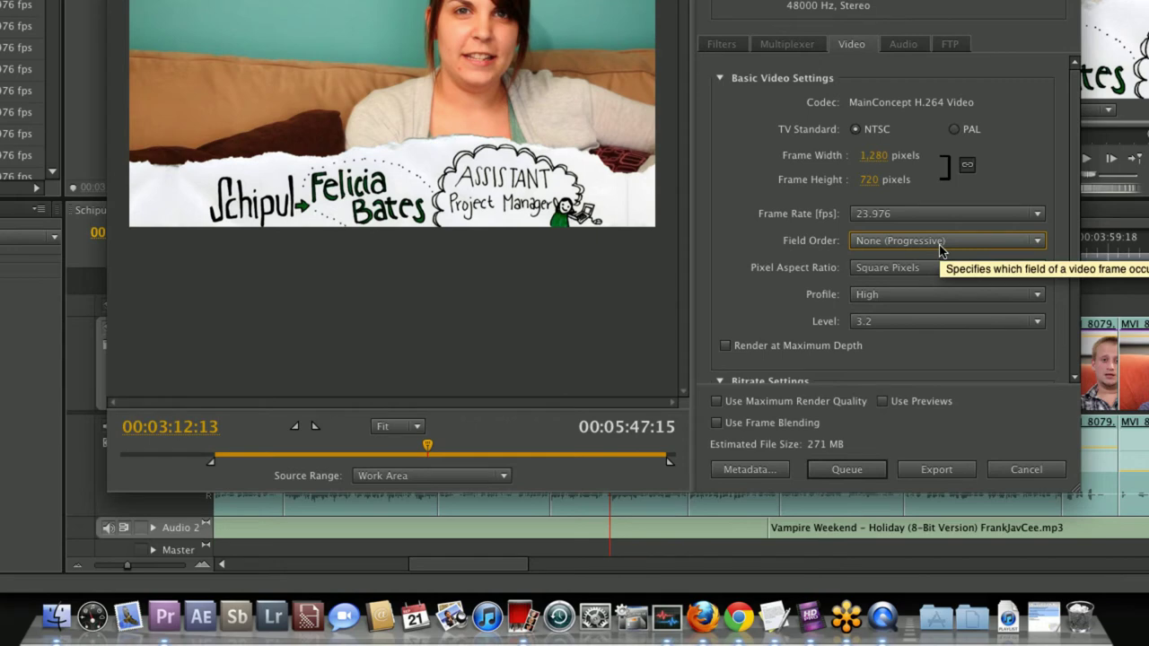
{"action": "left_click", "coordinate": [521, 615]}
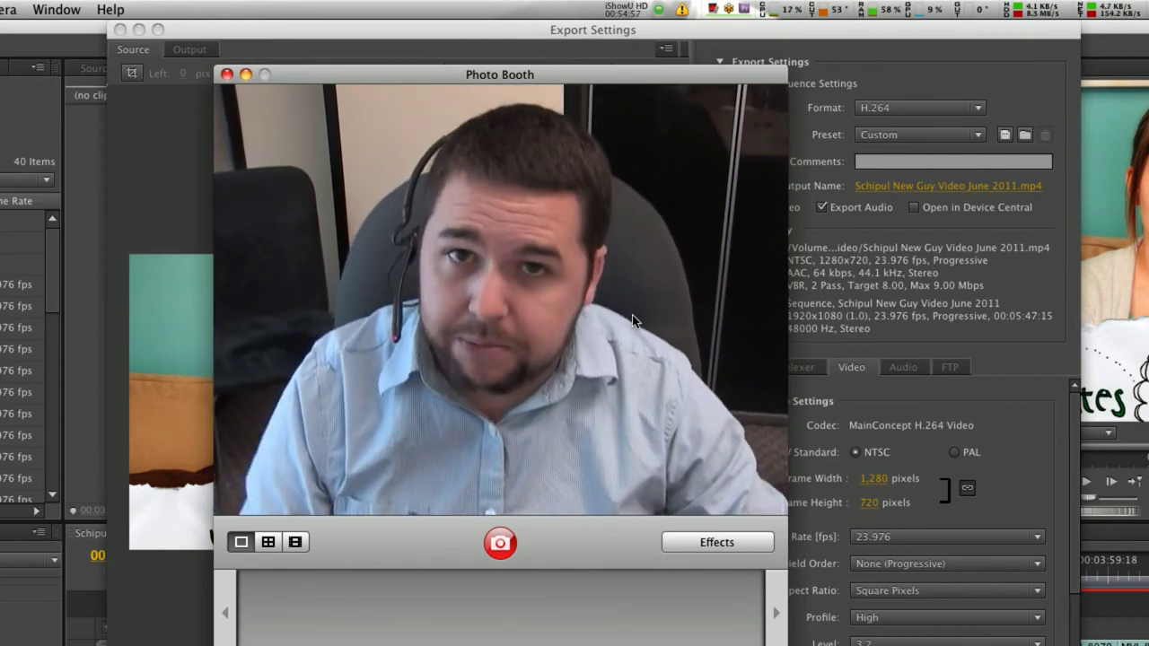
{"action": "left_click", "coordinate": [864, 233]}
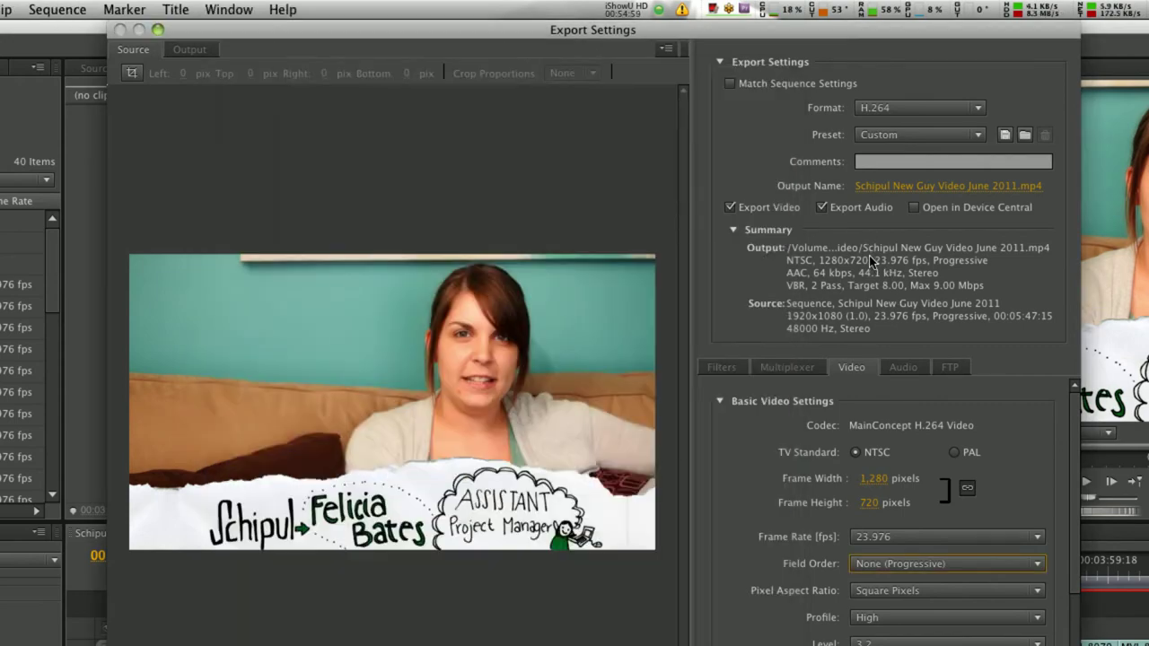
{"action": "scroll", "coordinate": [812, 408], "scroll_direction": "down", "scroll_amount": 5}
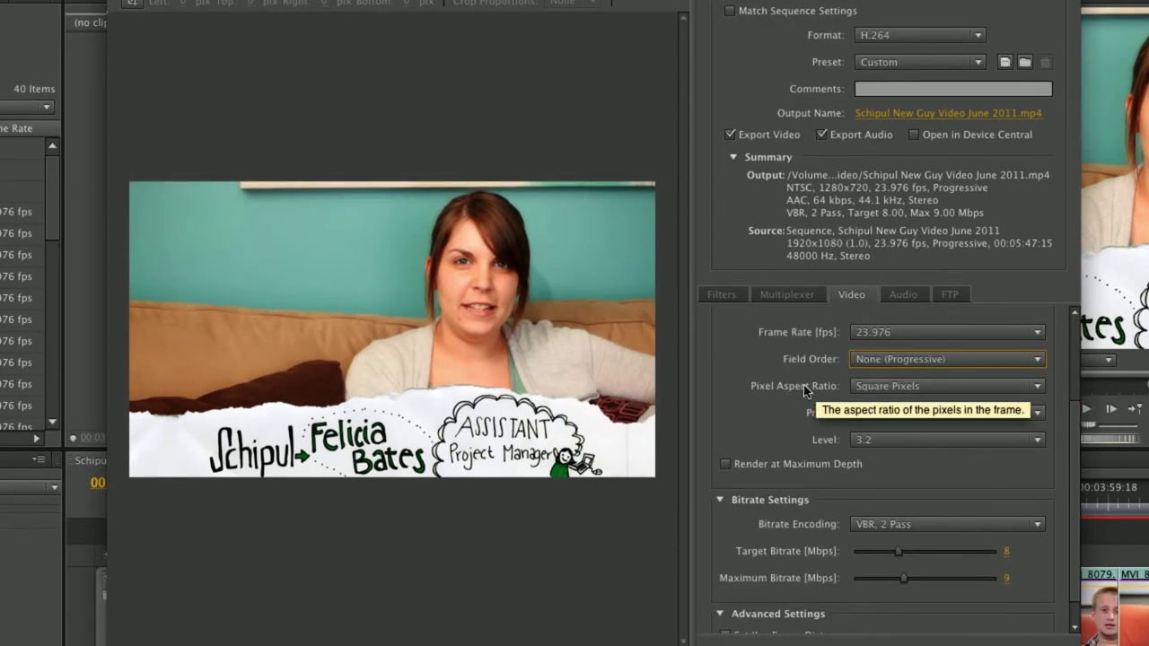
{"action": "left_click", "coordinate": [896, 388]}
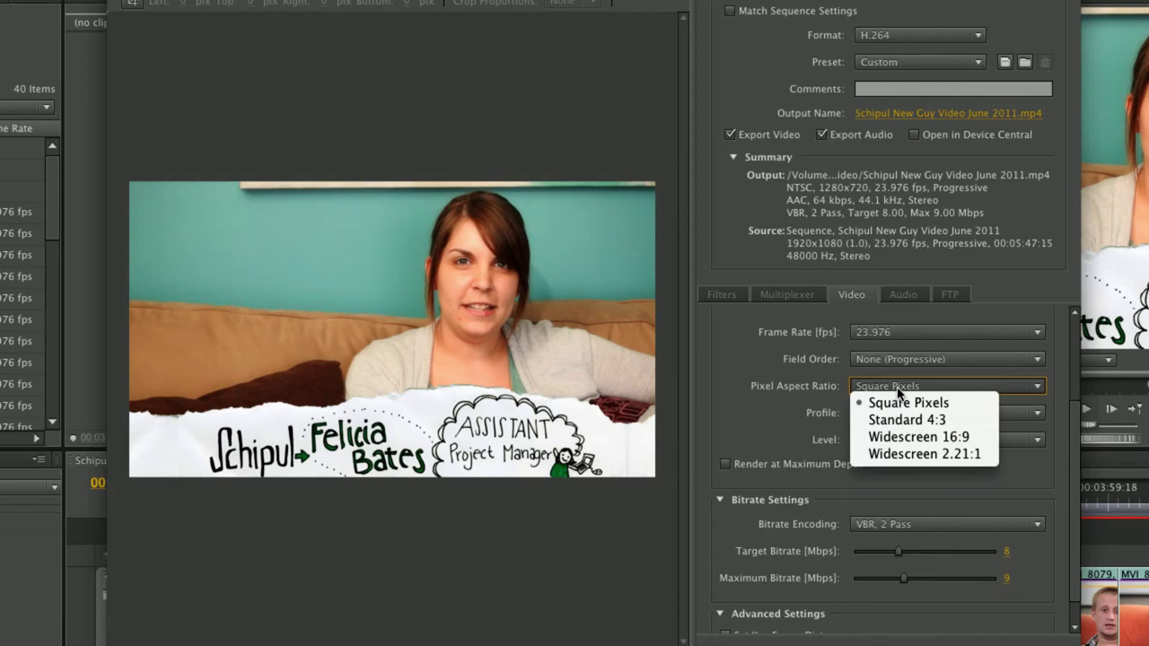
{"action": "left_click", "coordinate": [898, 391]}
{"action": "left_click", "coordinate": [898, 393]}
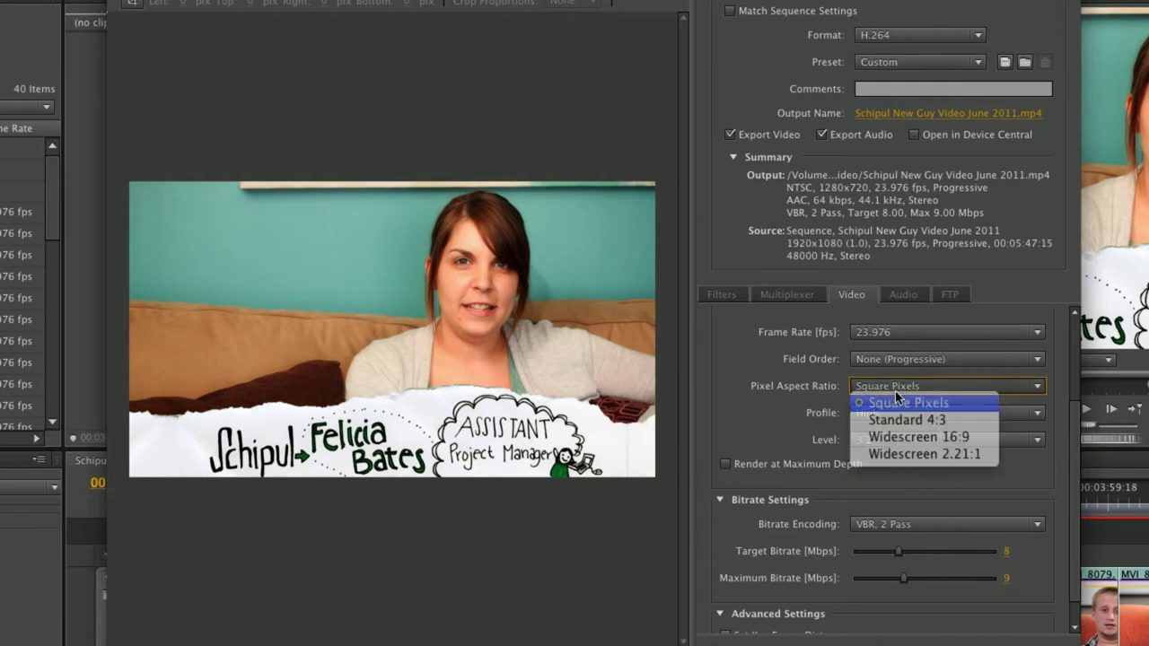
{"action": "left_click", "coordinate": [902, 402]}
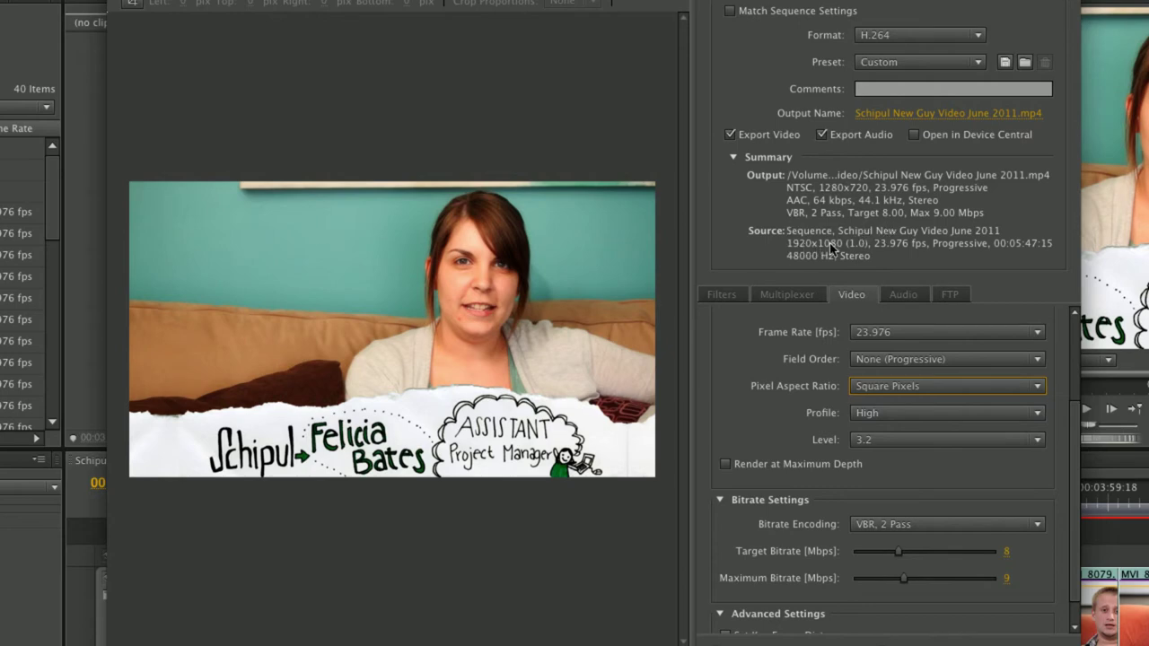
{"action": "left_click", "coordinate": [885, 392]}
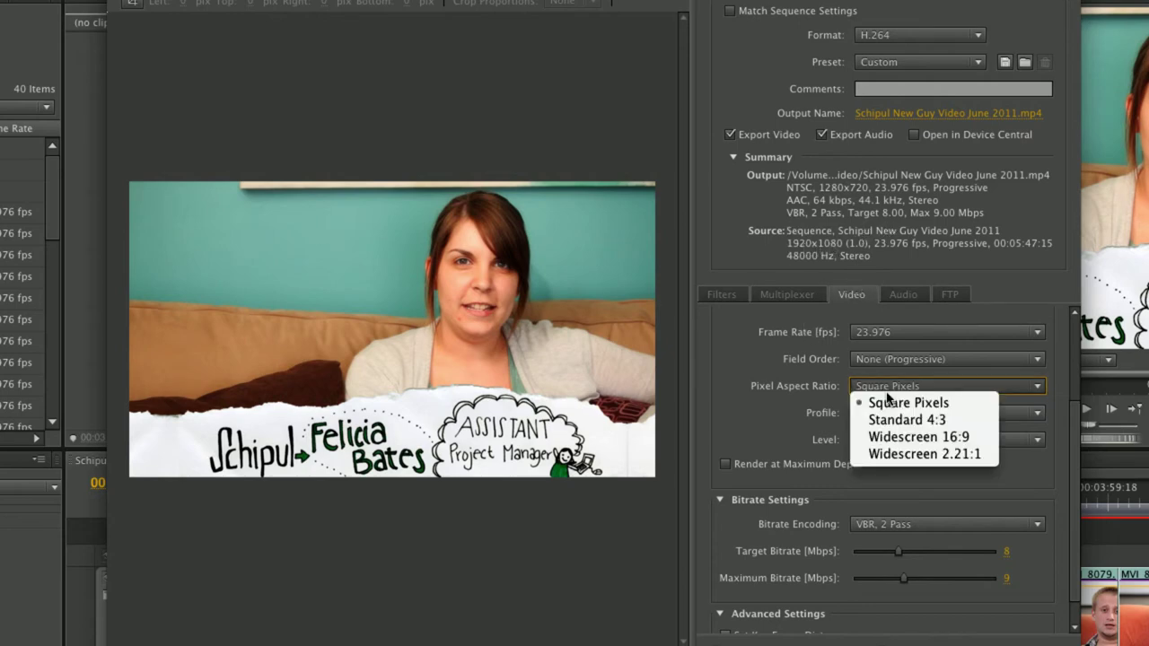
{"action": "left_click", "coordinate": [761, 392]}
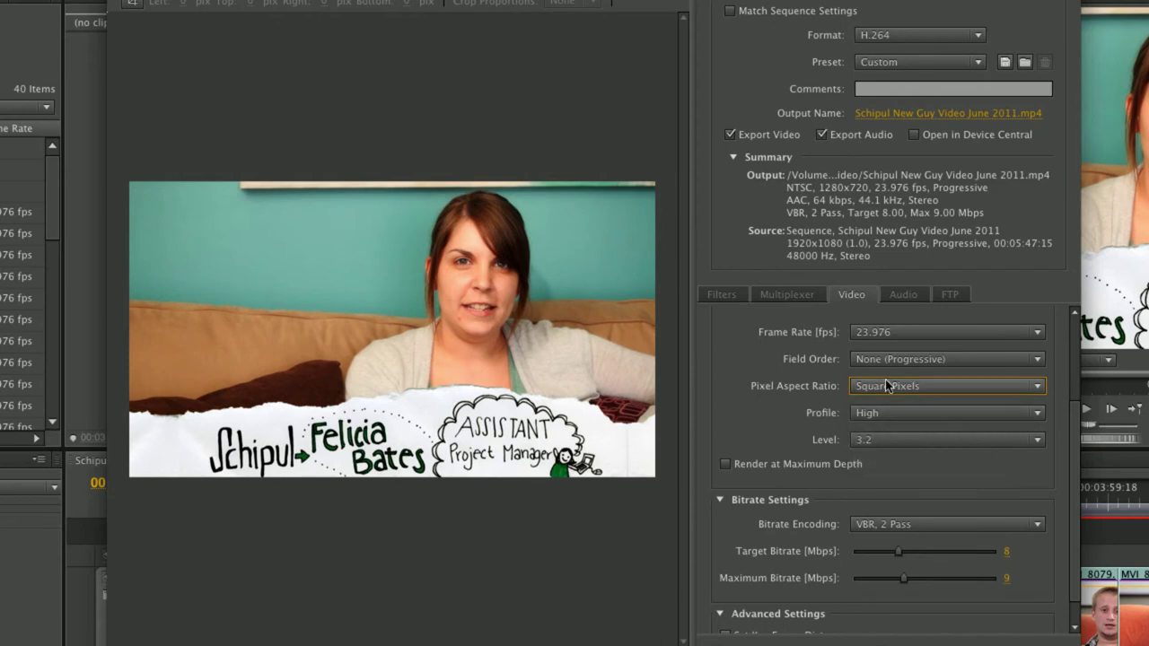
{"action": "left_click", "coordinate": [882, 388]}
{"action": "left_click", "coordinate": [886, 402]}
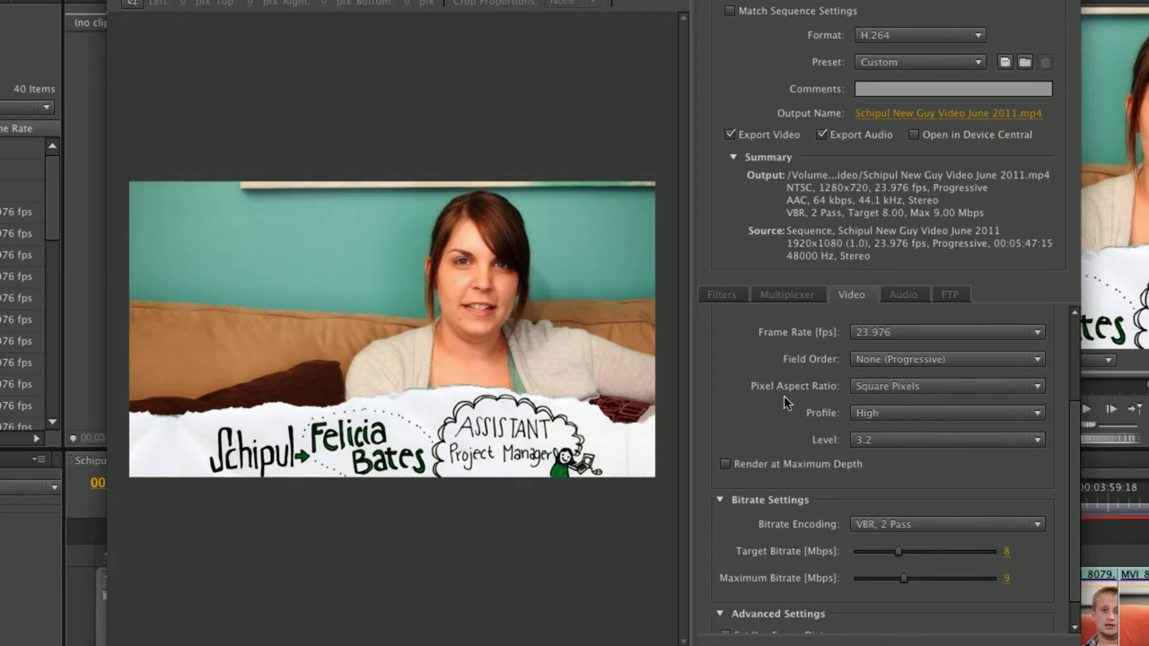
{"action": "left_click", "coordinate": [864, 387]}
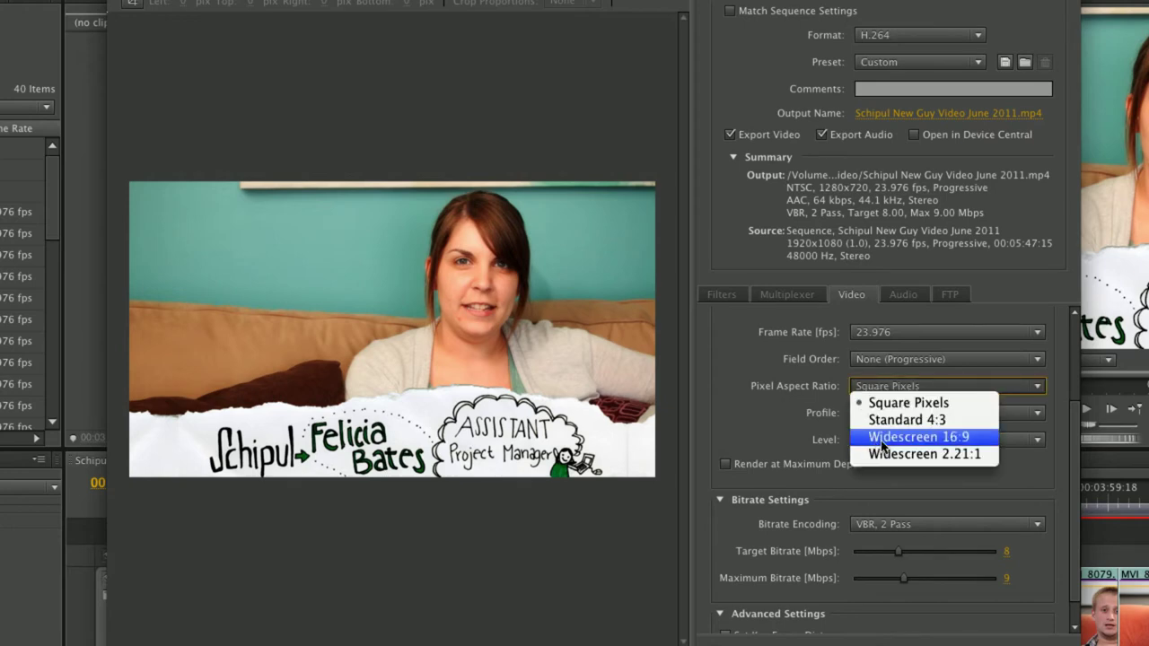
{"action": "left_click", "coordinate": [811, 390]}
{"action": "scroll", "coordinate": [717, 409], "scroll_direction": "down", "scroll_amount": 1}
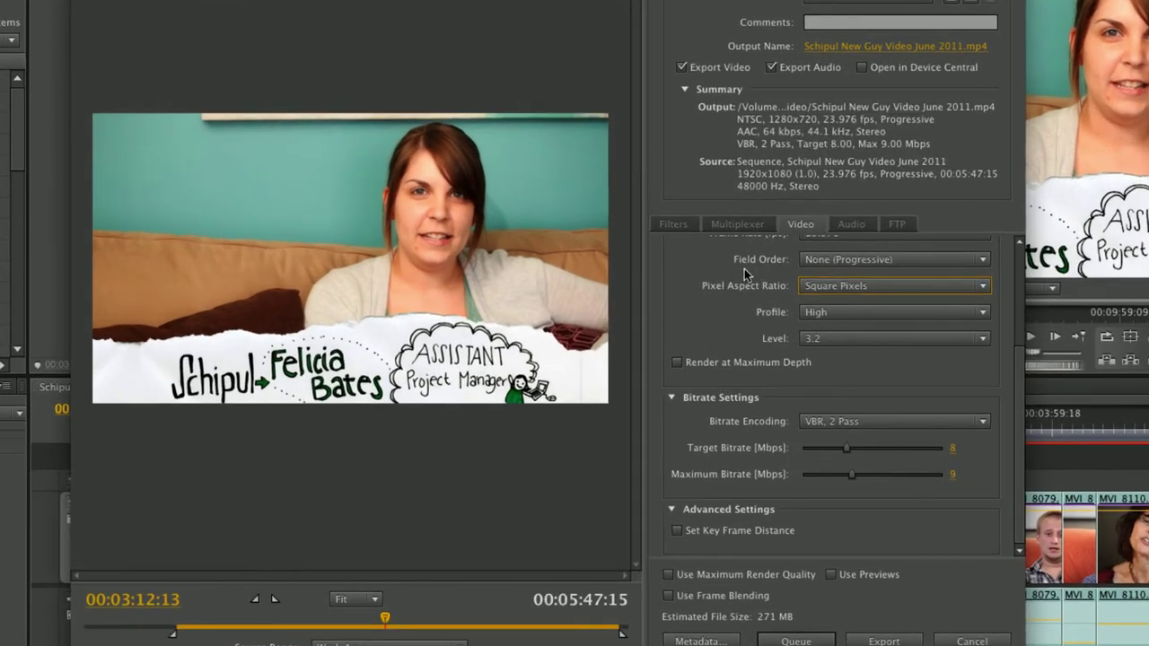
{"action": "scroll", "coordinate": [743, 274], "scroll_direction": "up", "scroll_amount": 4}
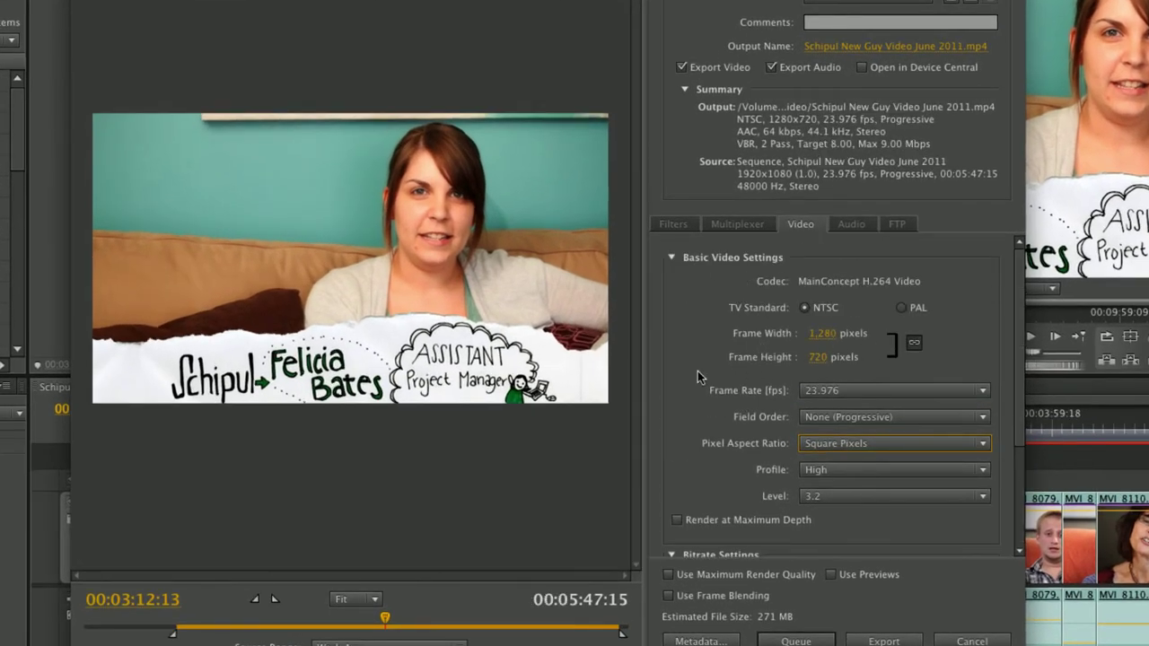
{"action": "scroll", "coordinate": [687, 371], "scroll_direction": "down", "scroll_amount": 4}
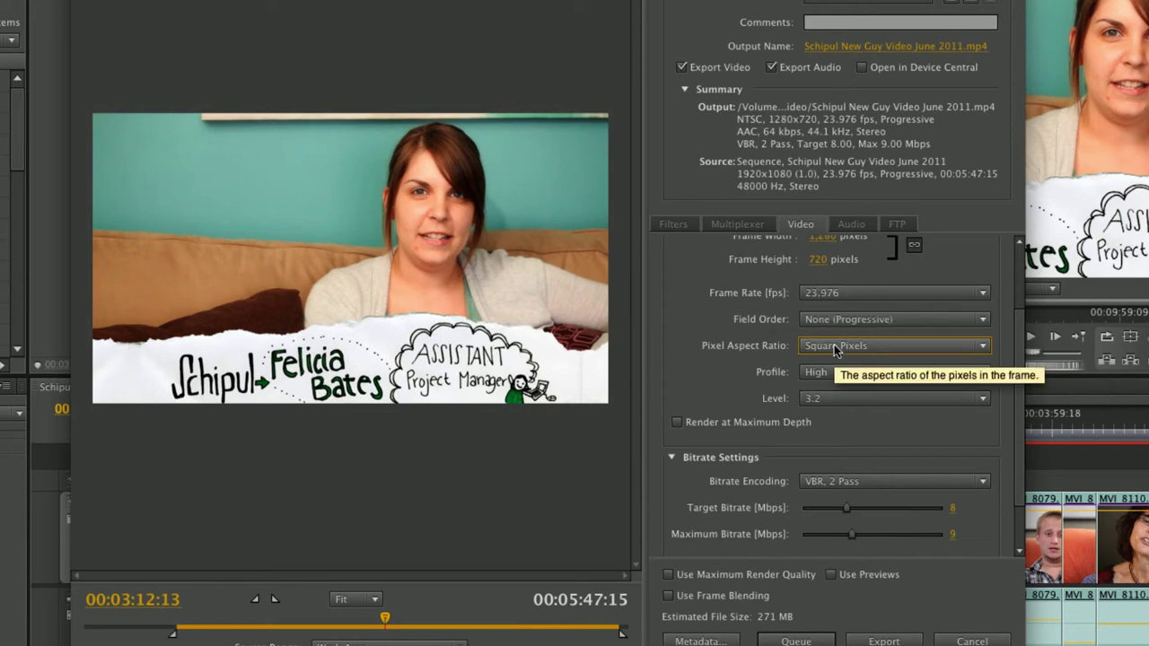
{"action": "scroll", "coordinate": [807, 350], "scroll_direction": "down", "scroll_amount": 2}
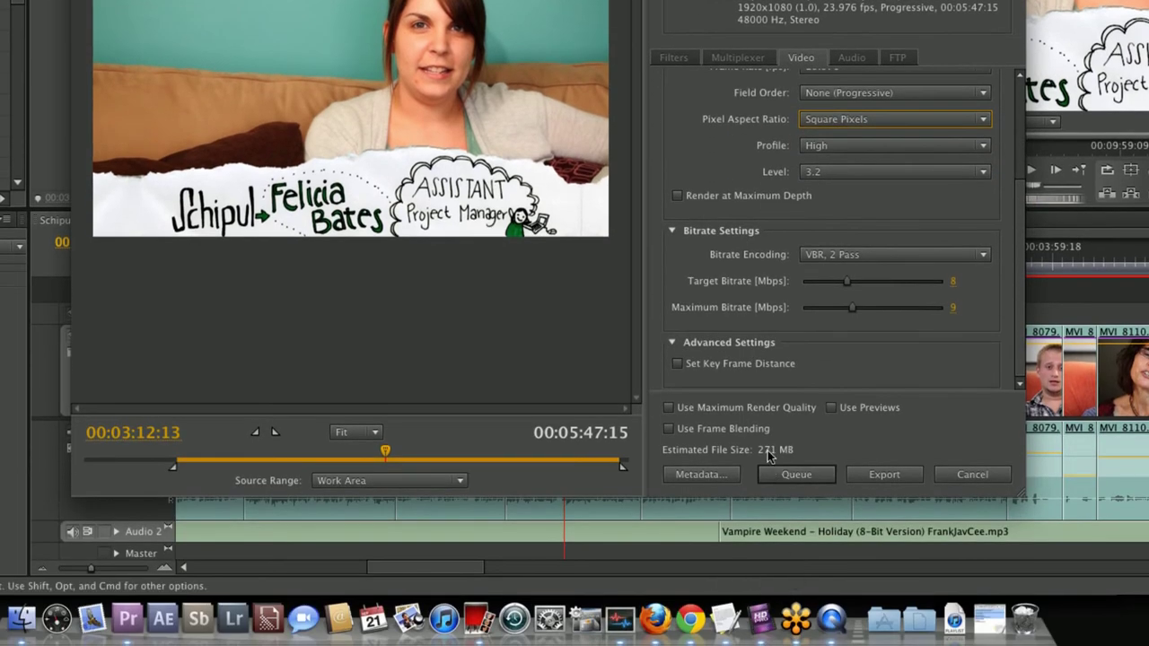
Switch bitrate encoding to CBR at 8 Mbps and bring up Photo Booth's webcam window.
{"action": "left_click", "coordinate": [831, 255]}
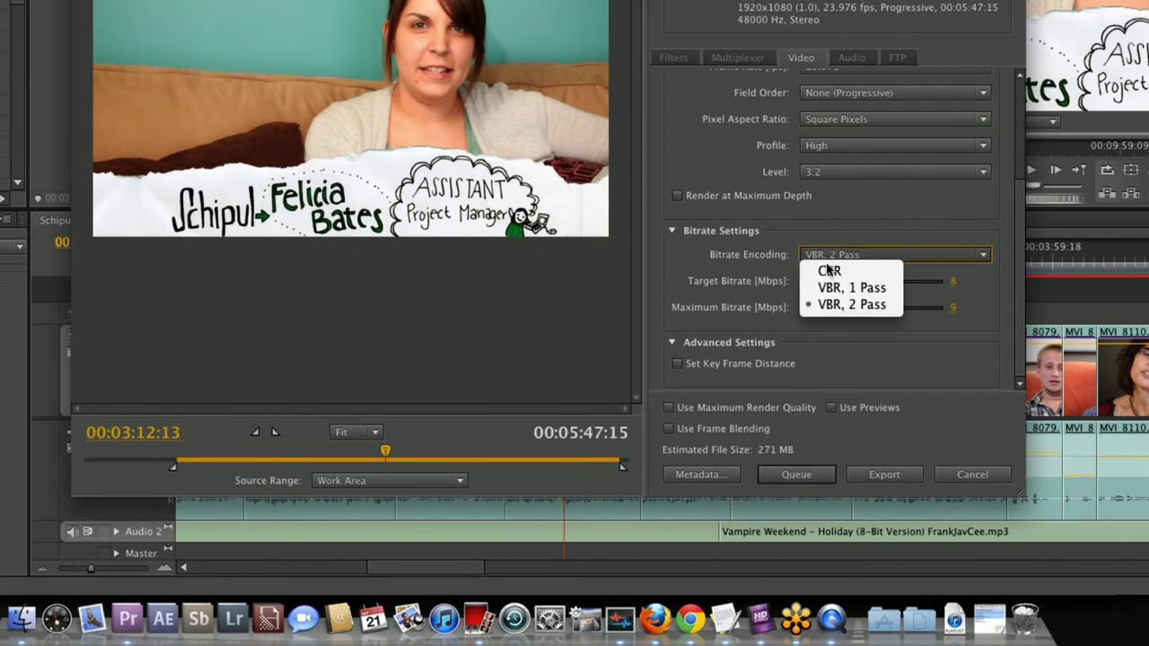
{"action": "left_click", "coordinate": [812, 265]}
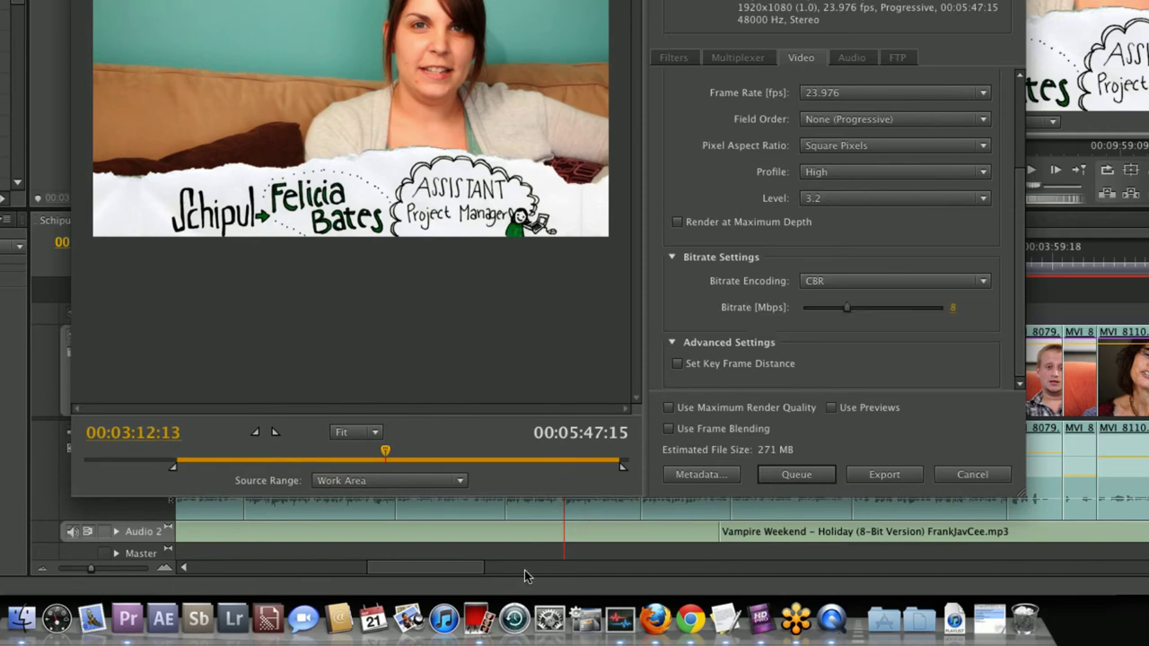
{"action": "left_click", "coordinate": [478, 619]}
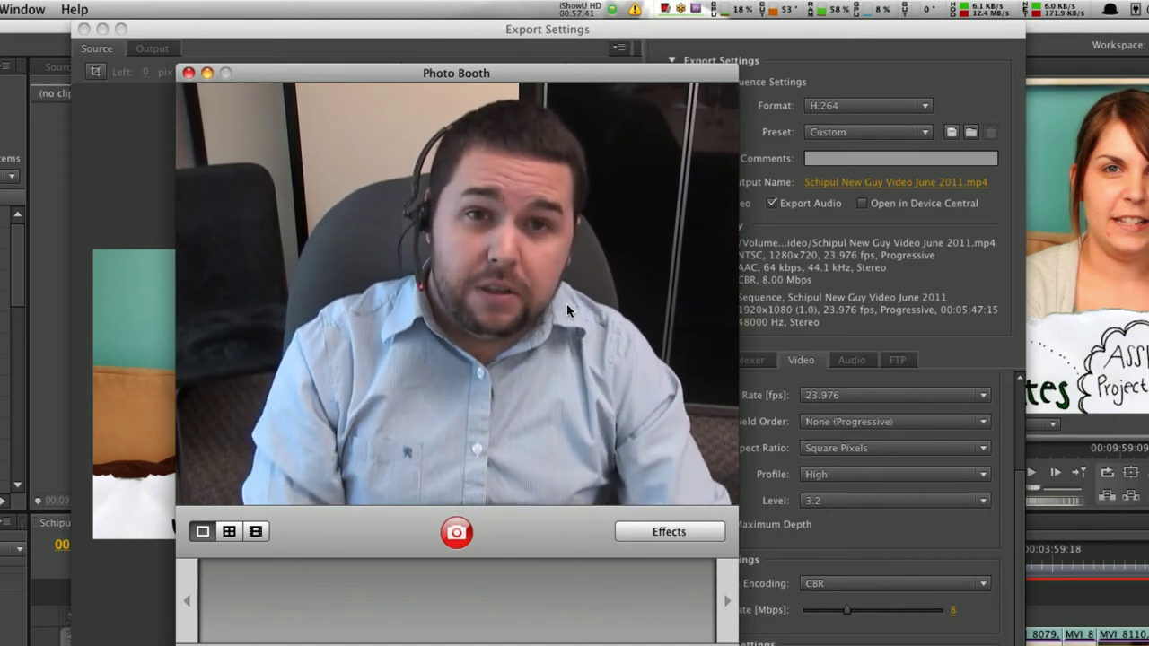
Bring Premiere's Export Settings window back in front of Photo Booth.
{"action": "left_click", "coordinate": [812, 285]}
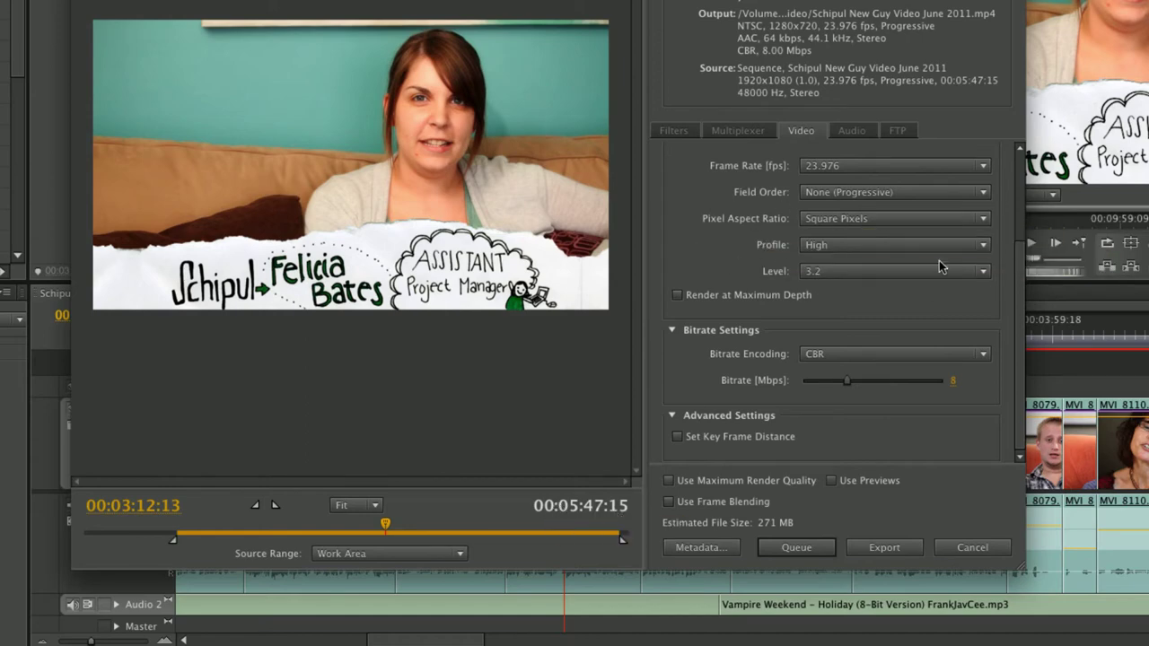
Enter a CBR bitrate of 10 Mbps, raising the estimated size to 338 MB.
{"action": "left_click_drag", "start_coordinate": [1023, 280], "coordinate": [1023, 280]}
{"action": "left_click", "coordinate": [952, 380]}
{"action": "type", "text": "10"}
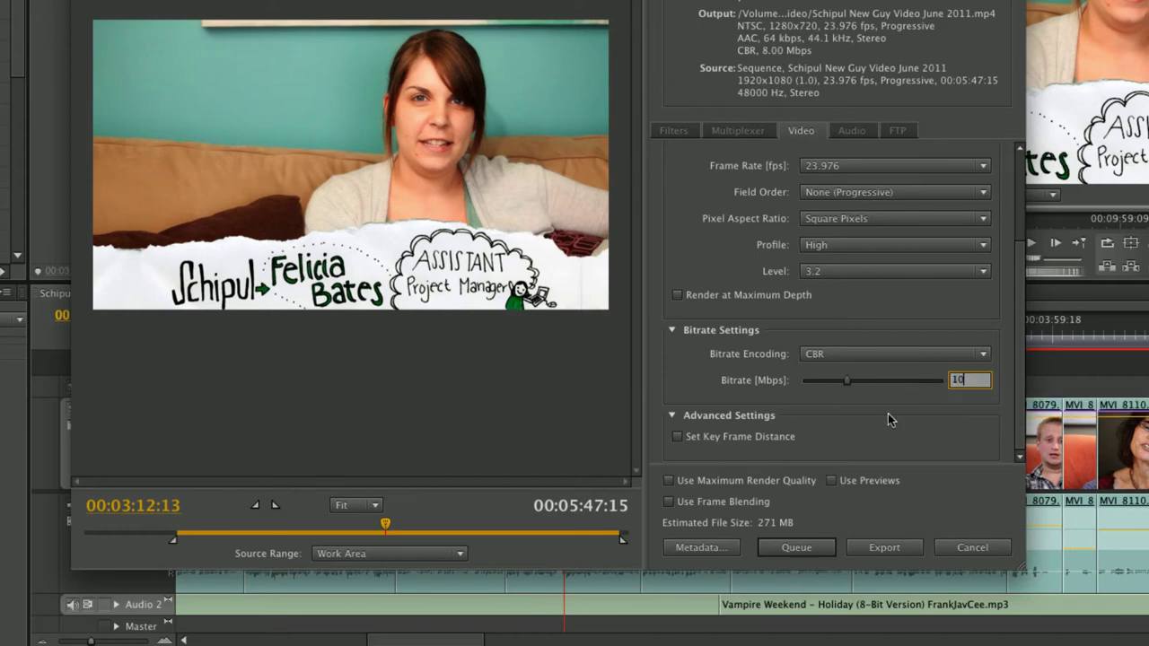
{"action": "key", "text": "Return"}
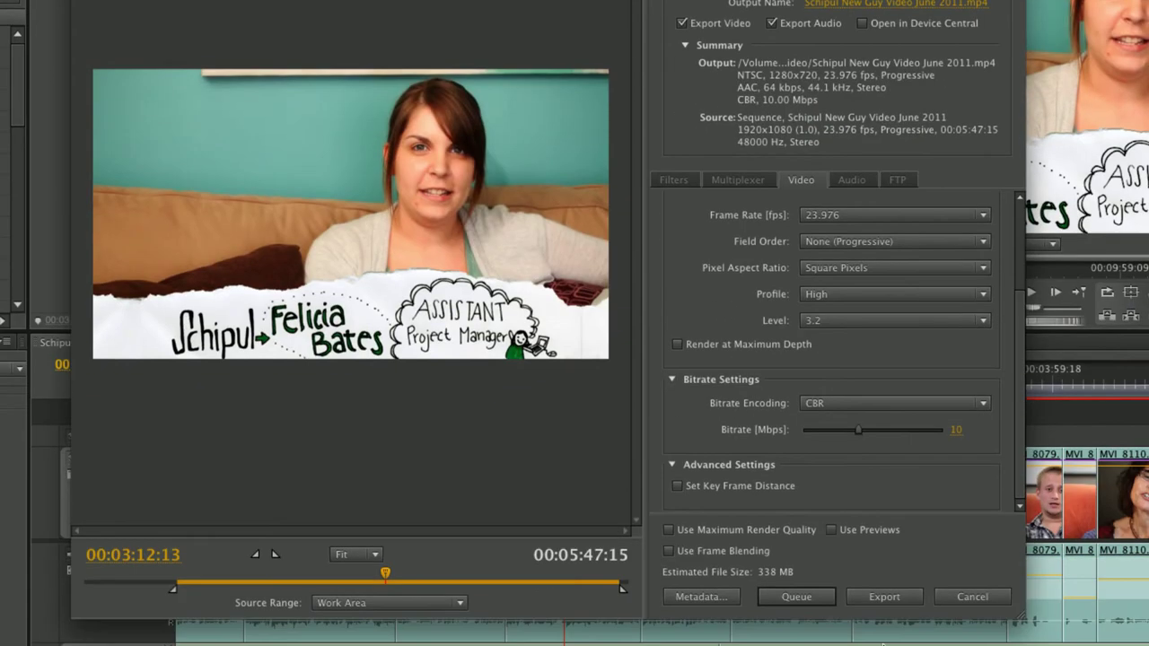
Lower the bitrate toward 1 Mbps and mark a custom export range of about 12 seconds.
{"action": "left_click_drag", "start_coordinate": [857, 430], "coordinate": [810, 437]}
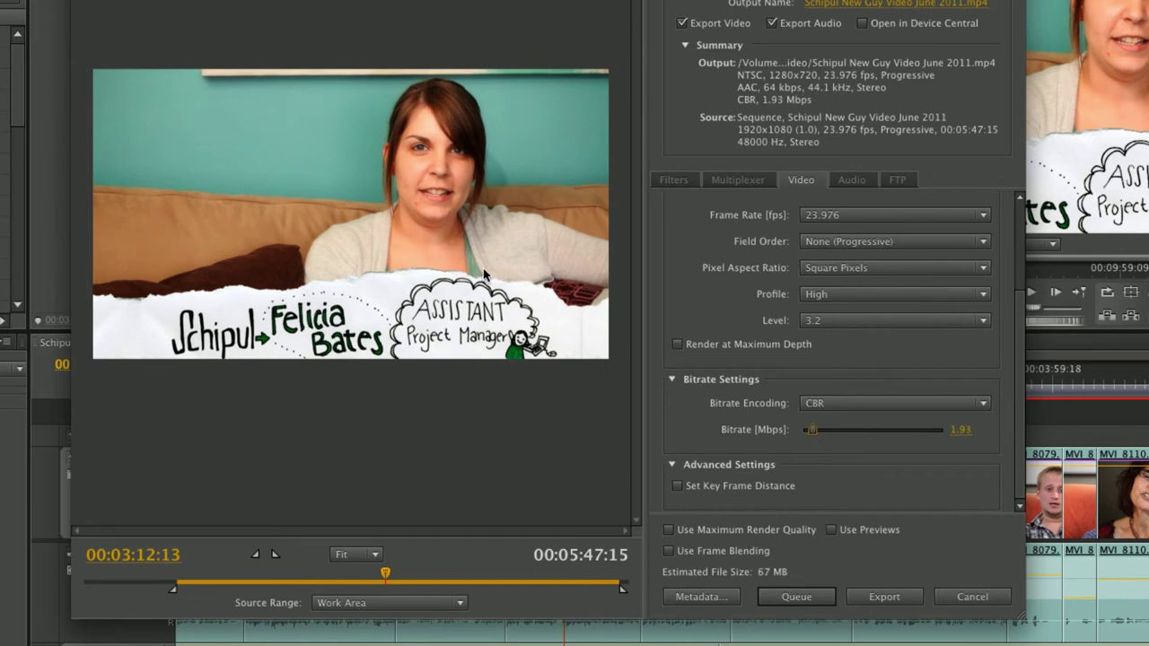
{"action": "left_click_drag", "start_coordinate": [811, 437], "coordinate": [808, 435]}
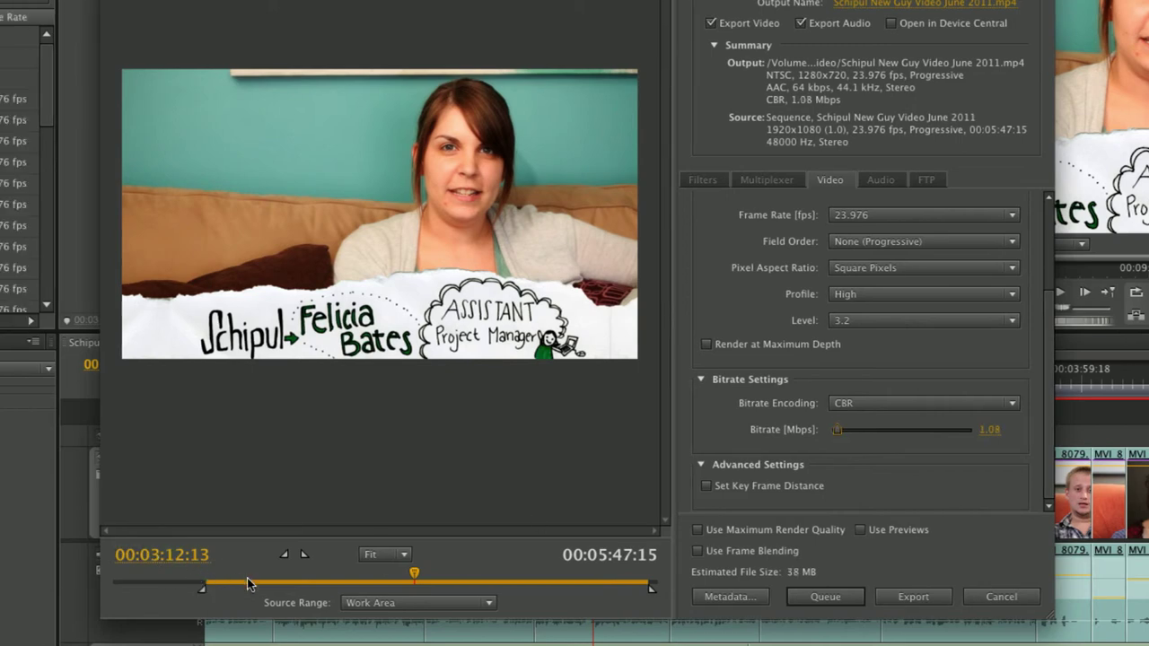
{"action": "left_click_drag", "start_coordinate": [251, 582], "coordinate": [212, 586]}
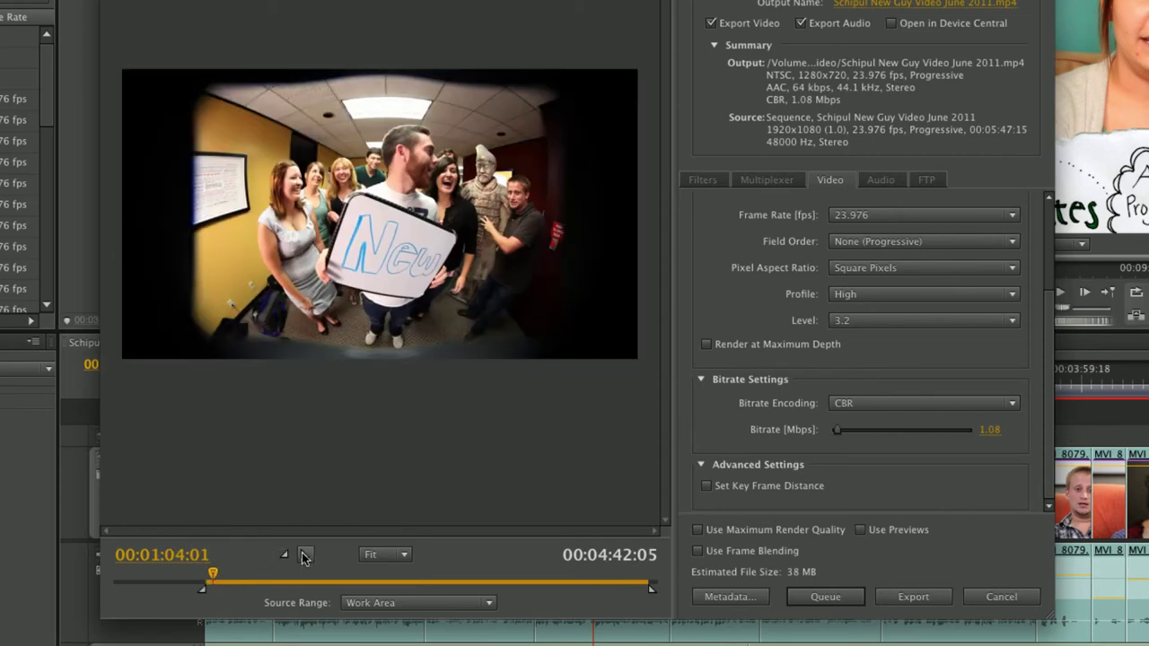
{"action": "left_click", "coordinate": [303, 557]}
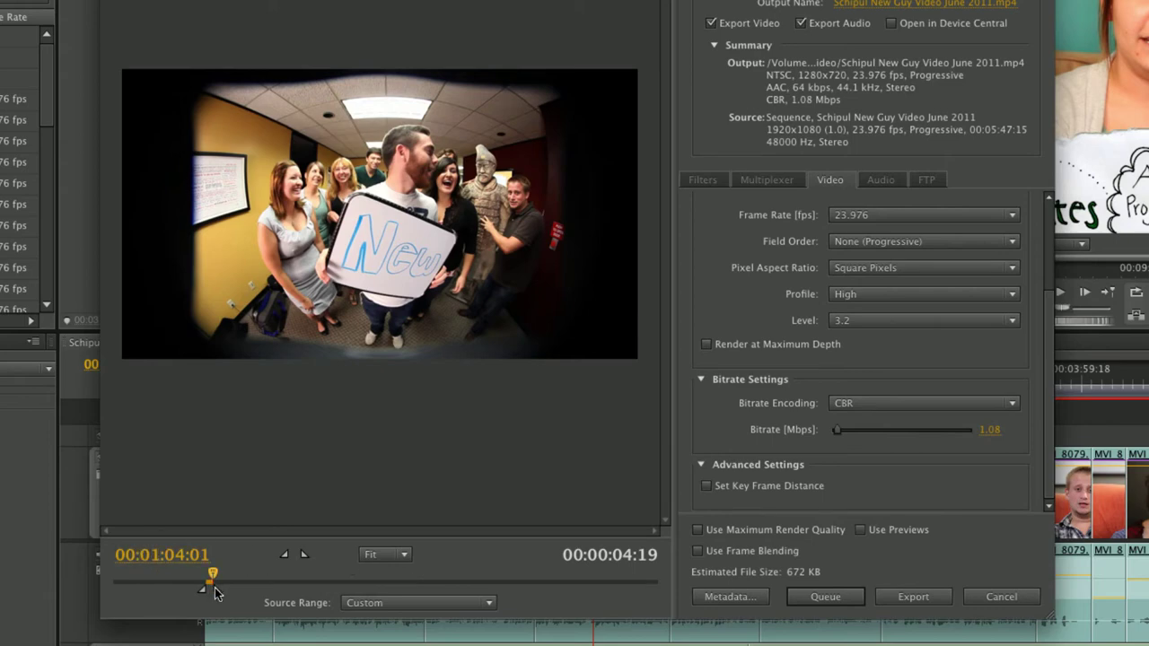
{"action": "left_click_drag", "start_coordinate": [217, 587], "coordinate": [227, 585]}
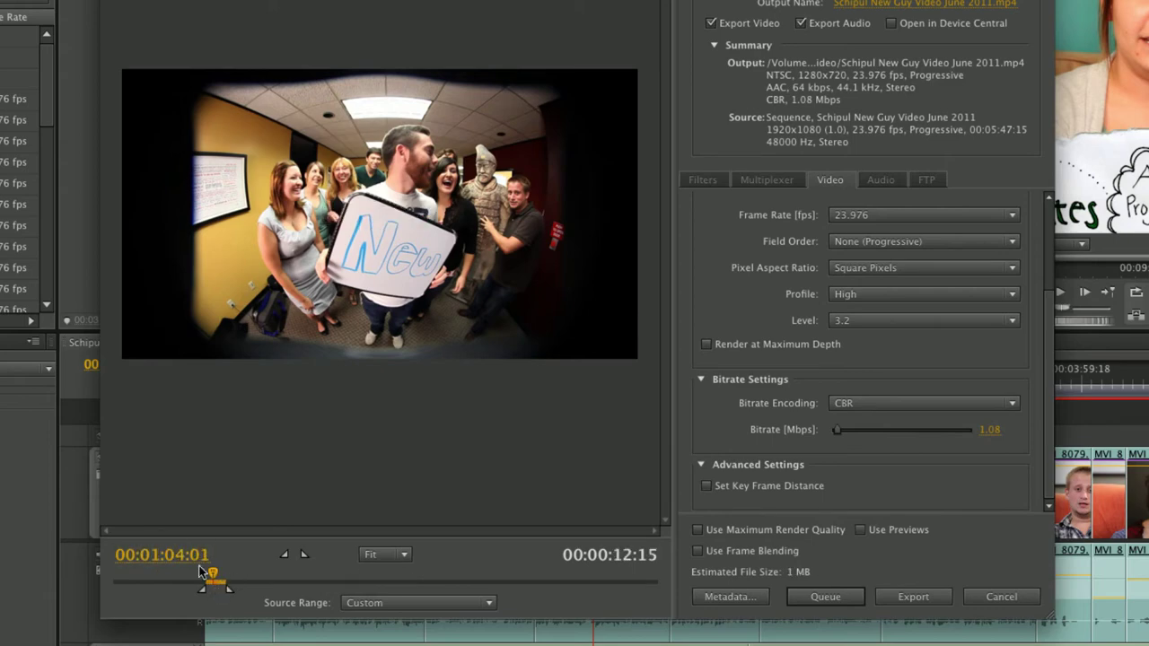
Set the bitrate exactly to 1 Mbps, estimated at 1 MB, and choose the .mp4 save location.
{"action": "left_click", "coordinate": [987, 430]}
{"action": "type", "text": "1"}
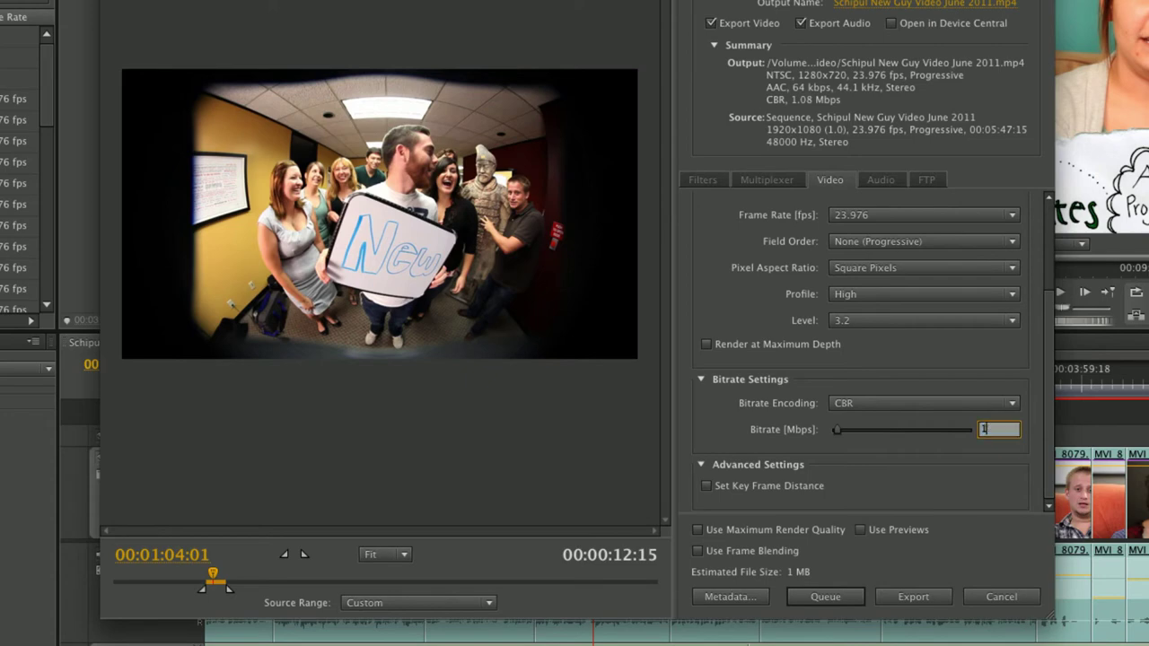
{"action": "key", "text": "Return"}
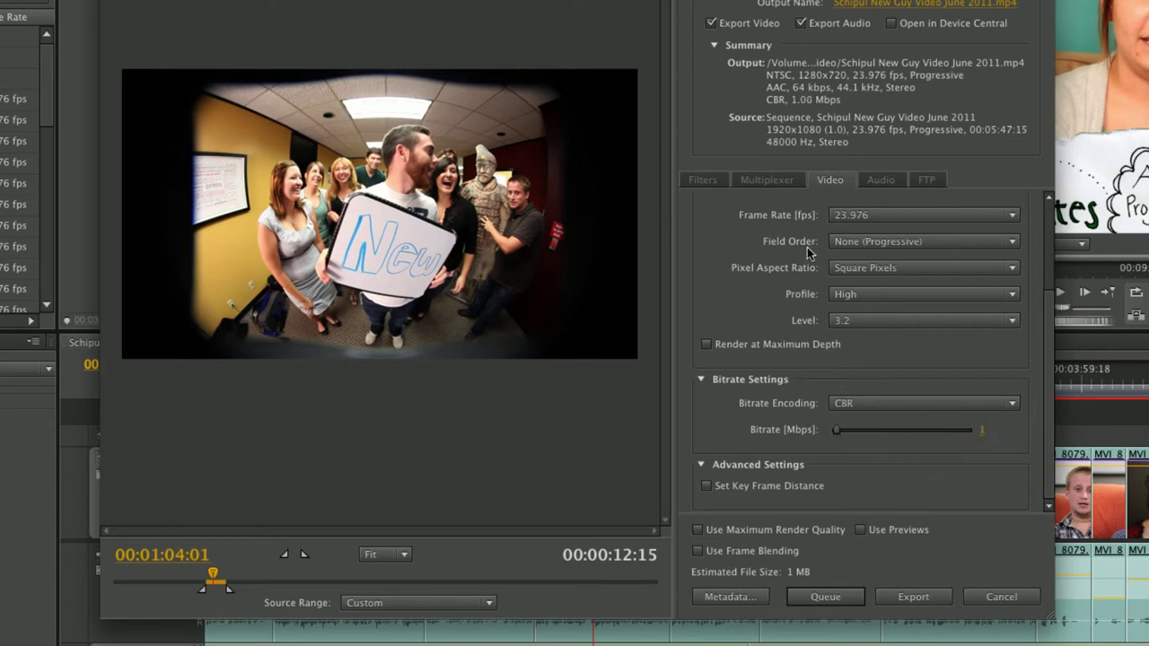
{"action": "left_click", "coordinate": [880, 3]}
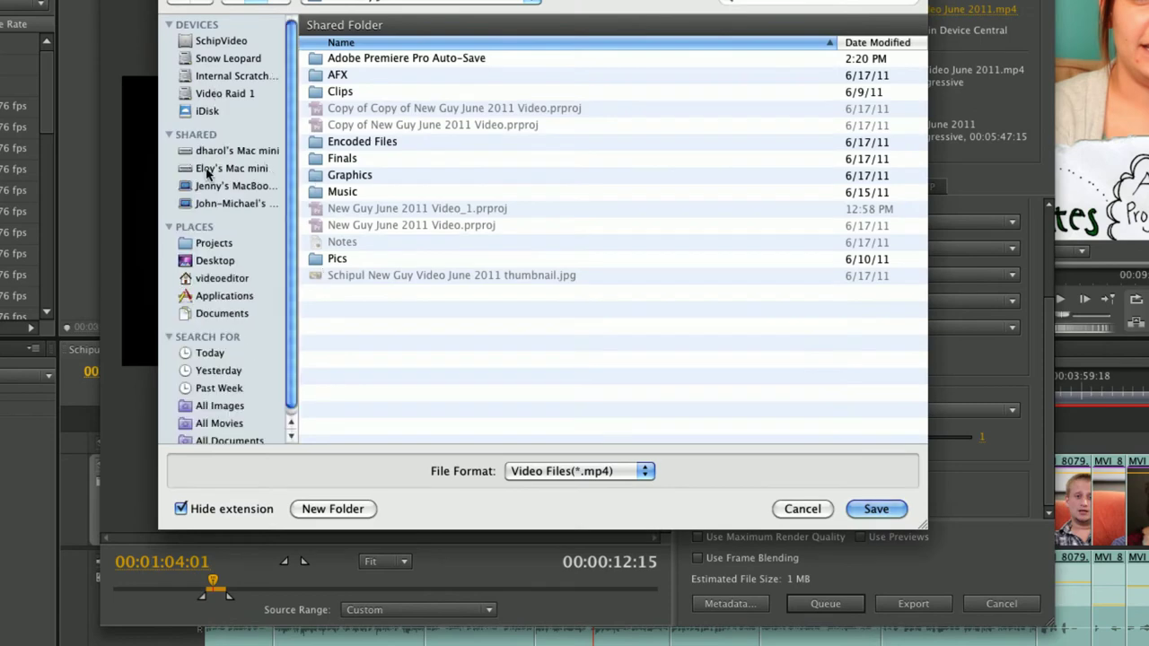
Save Schipul New Guy Video June 2011.mp4 to the Desktop and encode the 1 Mbps clip.
{"action": "left_click", "coordinate": [215, 278]}
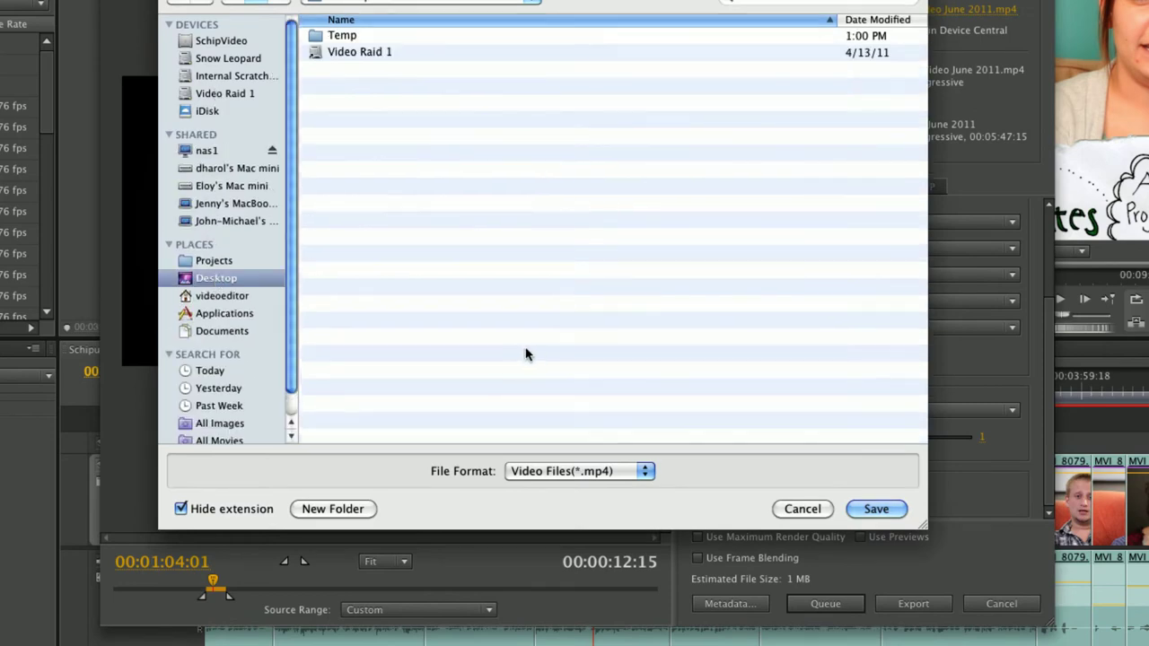
{"action": "left_click", "coordinate": [876, 508]}
{"action": "left_click", "coordinate": [904, 604]}
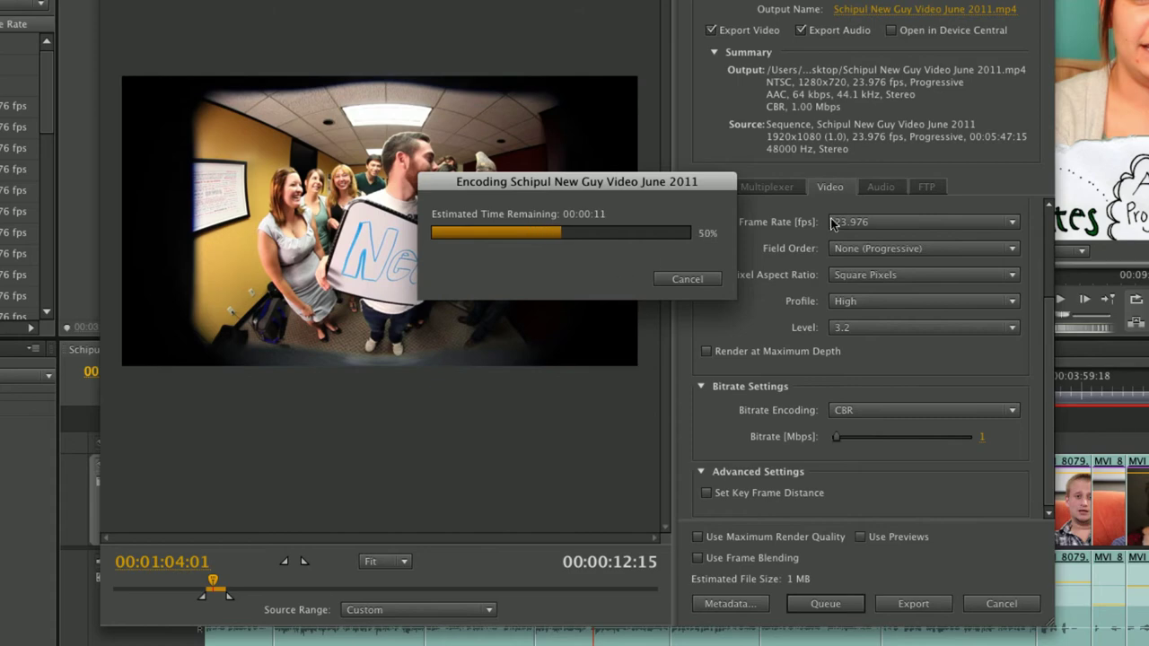
{"action": "left_click_drag", "start_coordinate": [1097, 123], "coordinate": [817, 124]}
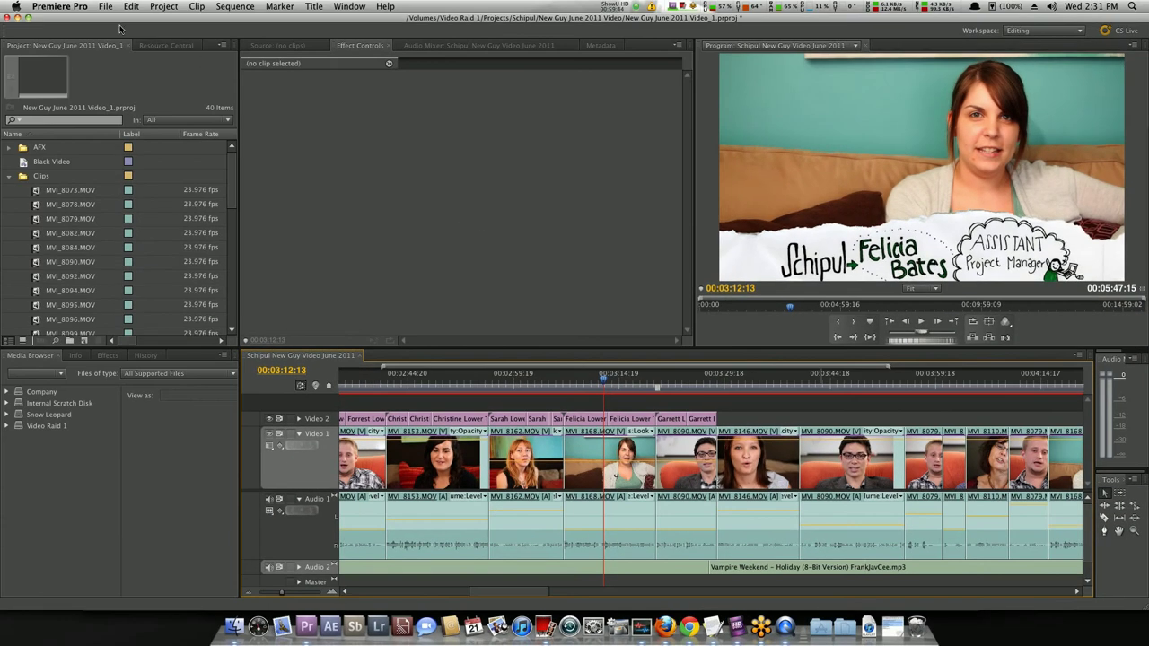
Reopen the sequence's media export settings and set the CBR bitrate to 10 Mbps.
{"action": "left_click", "coordinate": [105, 6]}
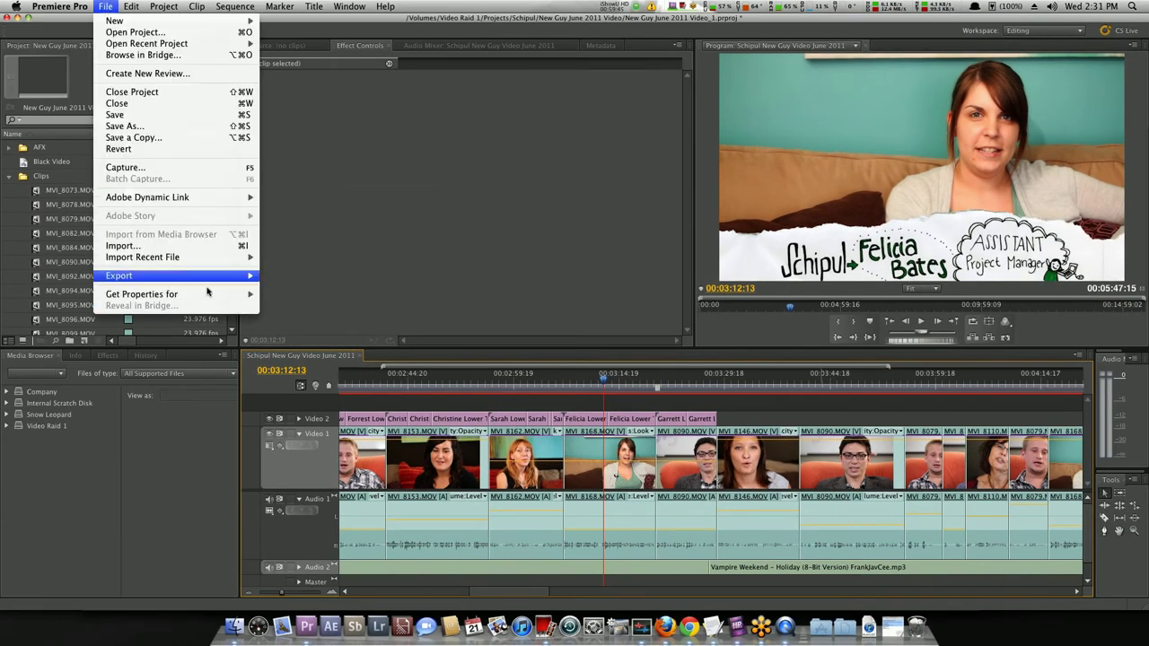
{"action": "mouse_move", "coordinate": [225, 275]}
{"action": "left_click", "coordinate": [277, 279]}
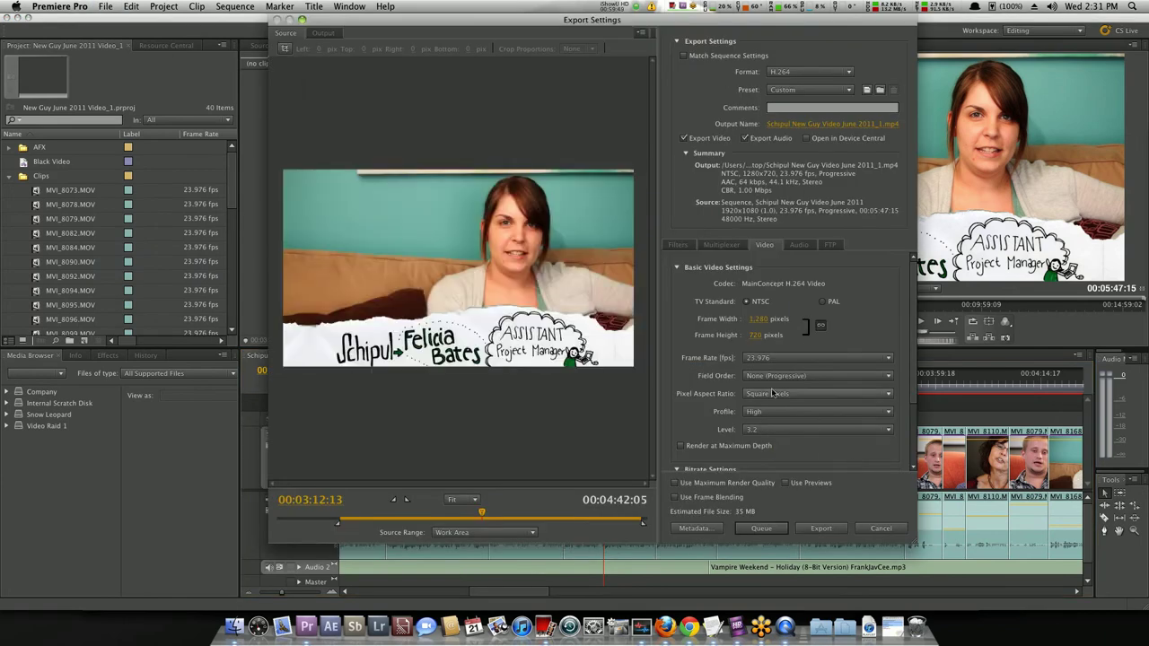
{"action": "scroll", "coordinate": [834, 408], "scroll_direction": "down", "scroll_amount": 5}
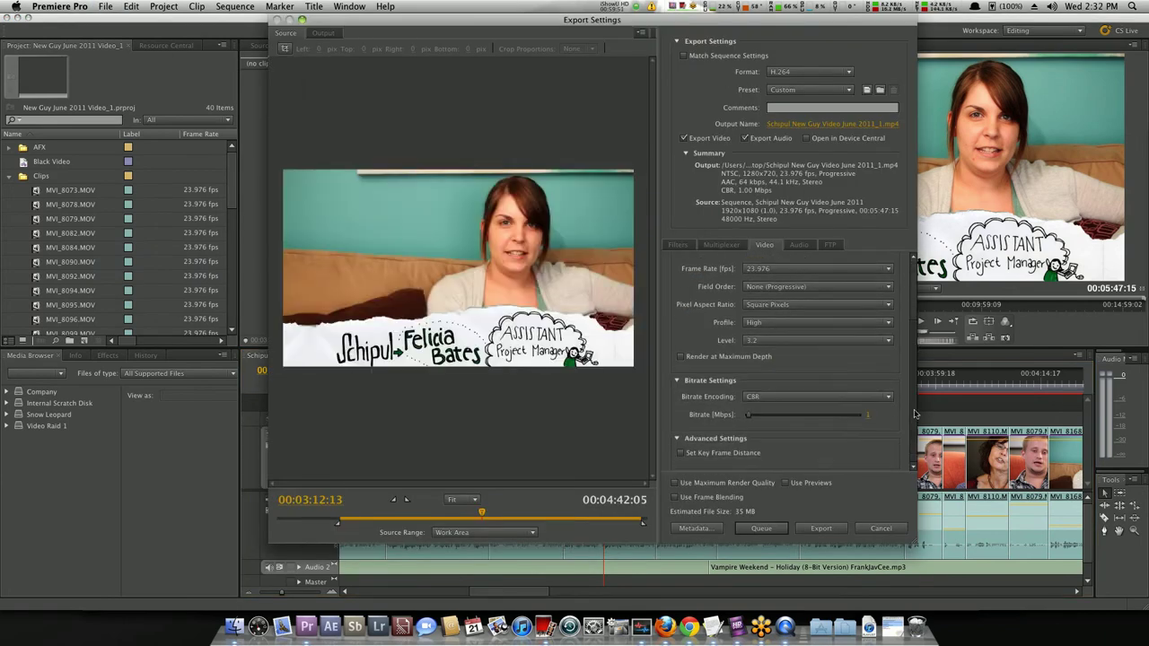
{"action": "left_click", "coordinate": [869, 416]}
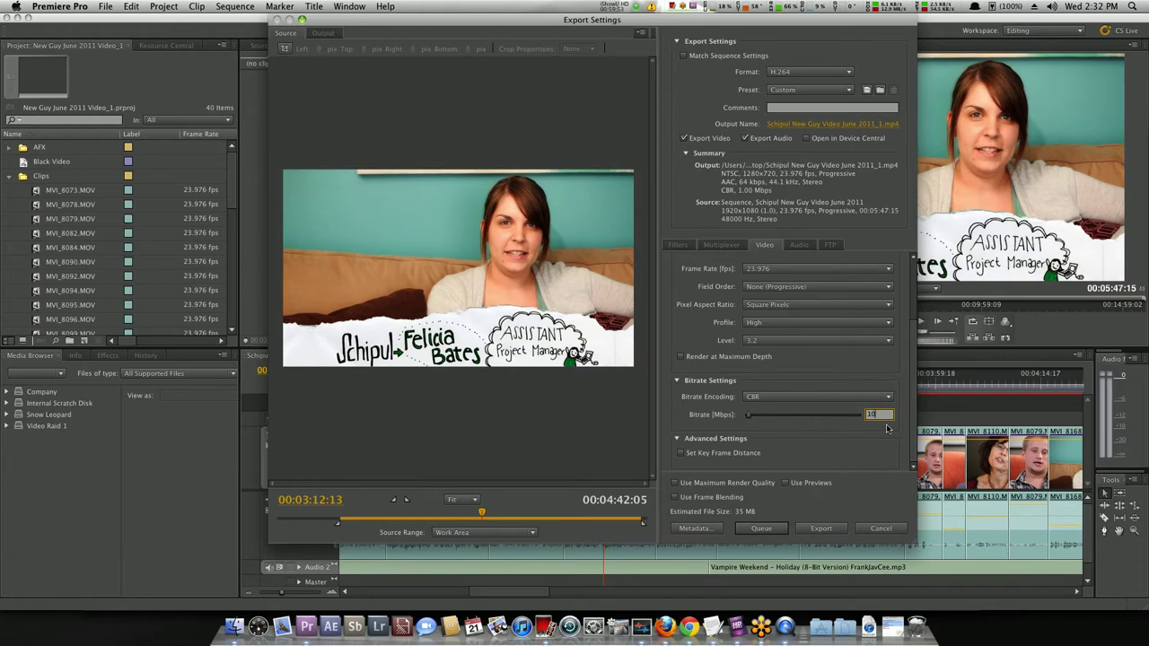
{"action": "type", "text": "10"}
{"action": "key", "text": "Return"}
Rename the output file to 'Schipul New Guy Video June 2011_10_mbps.mp4'.
{"action": "left_click", "coordinate": [813, 127]}
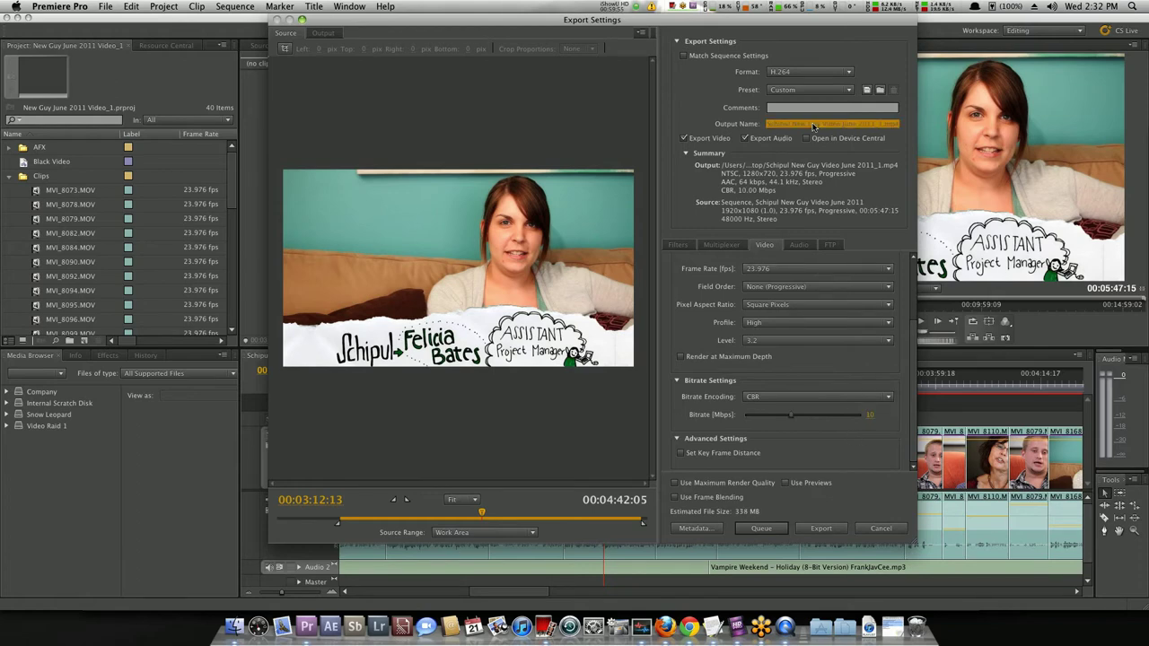
{"action": "type", "text": "0_mbps"}
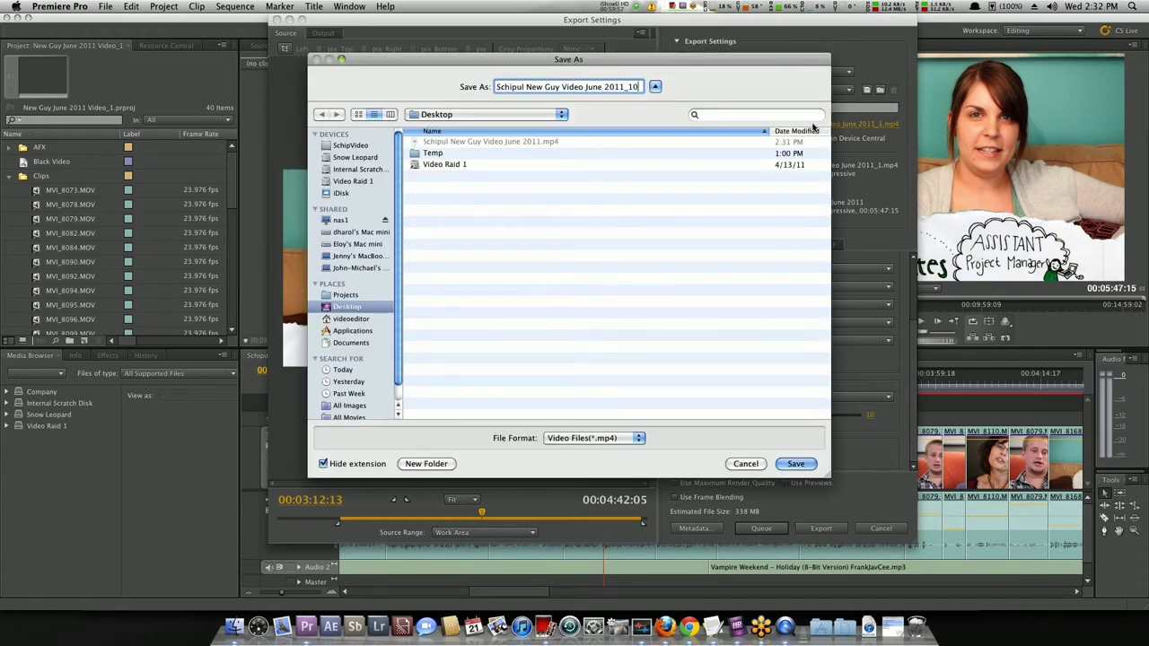
{"action": "key", "text": "Return"}
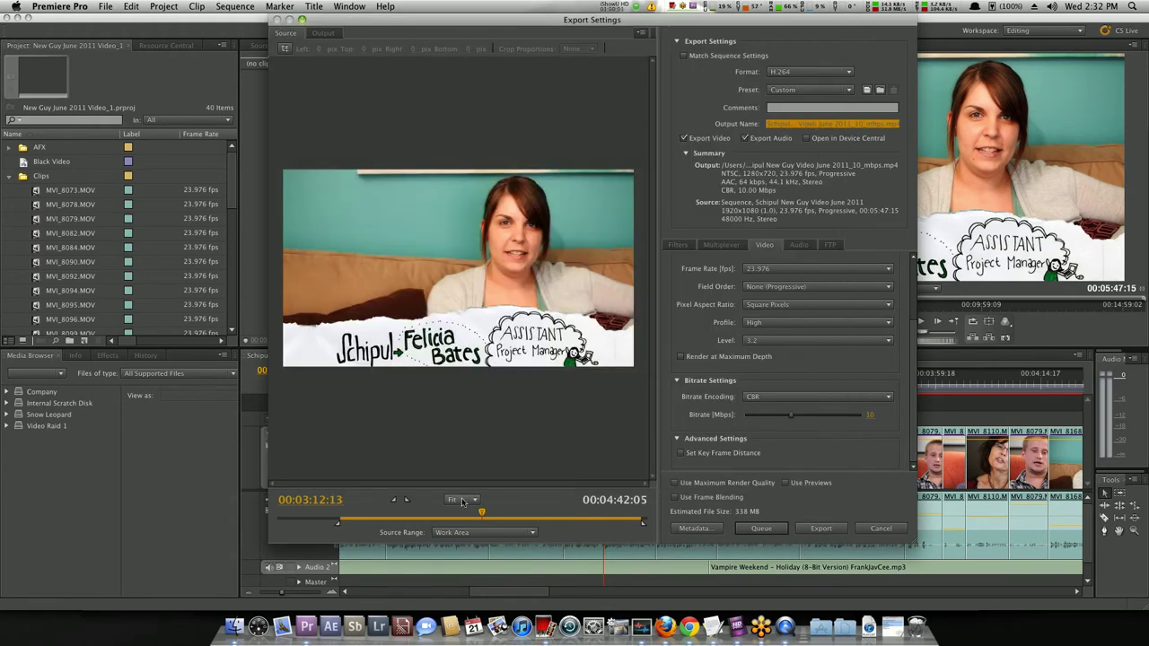
Mark a range around 00:01:09–00:01:11 in the sequence and export it as the 10 Mbps MP4.
{"action": "left_click", "coordinate": [362, 519]}
{"action": "left_click_drag", "start_coordinate": [362, 524], "coordinate": [352, 514]}
{"action": "left_click", "coordinate": [348, 519]}
{"action": "key", "text": "o"}
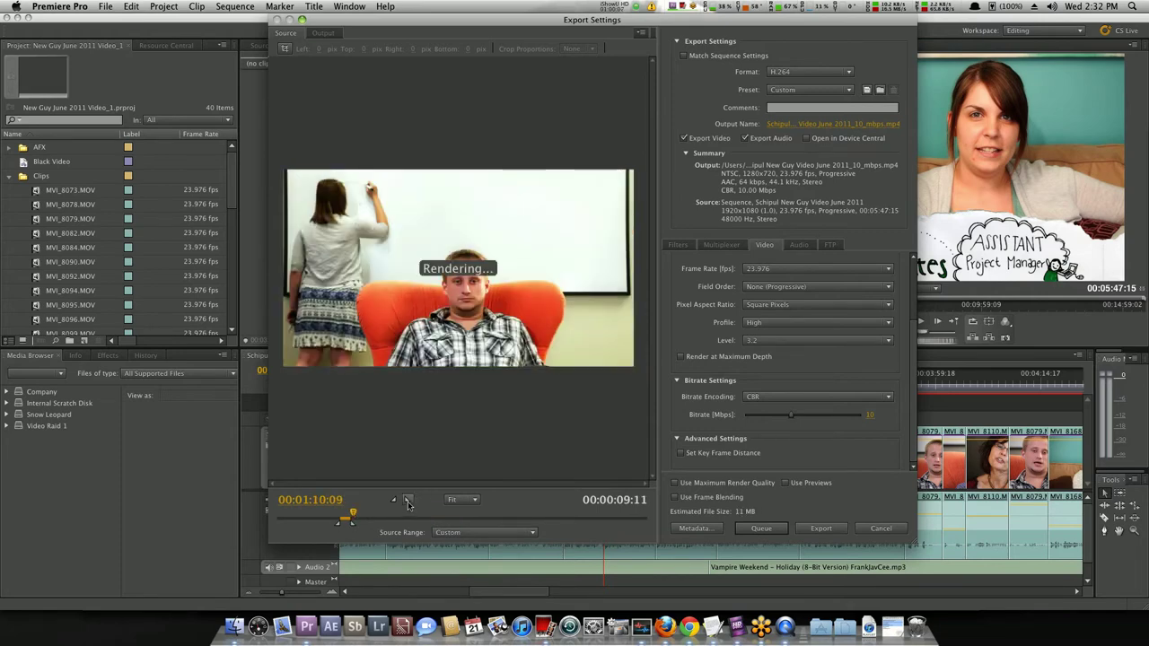
{"action": "left_click", "coordinate": [406, 499]}
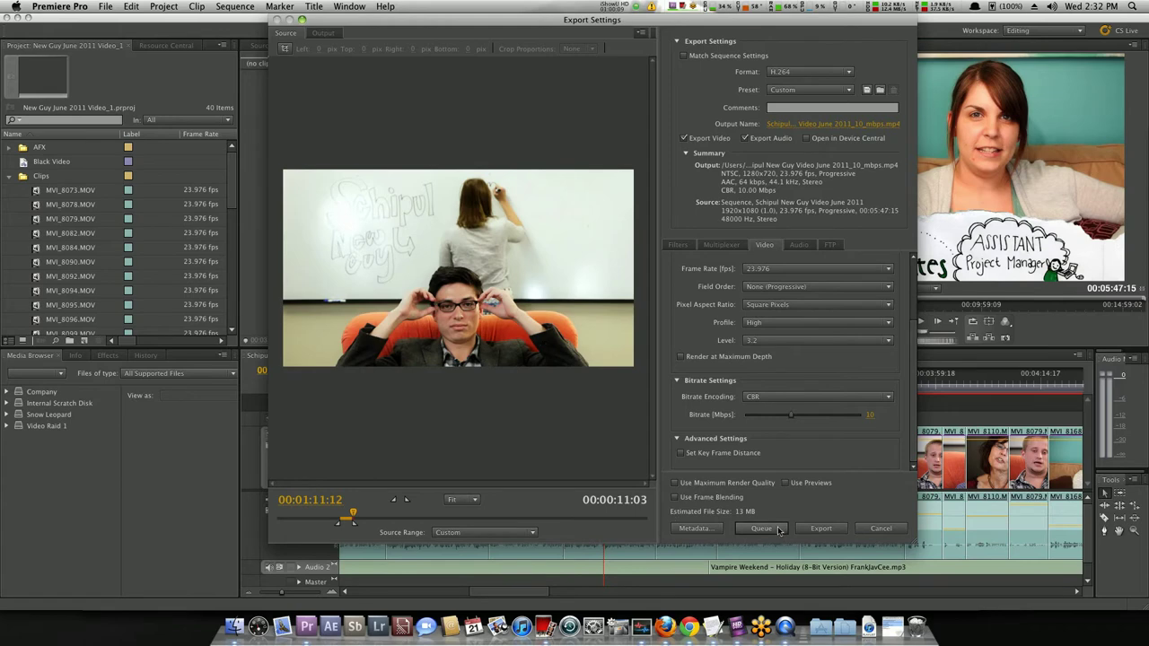
{"action": "left_click", "coordinate": [818, 530]}
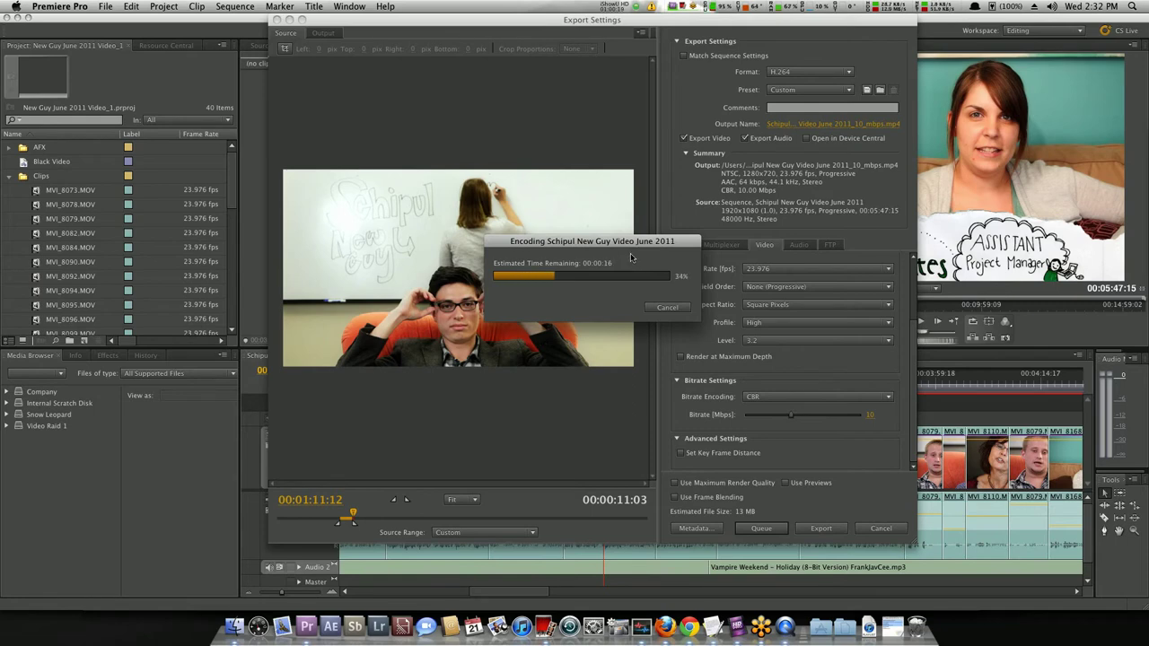
{"action": "left_click_drag", "start_coordinate": [599, 240], "coordinate": [487, 220]}
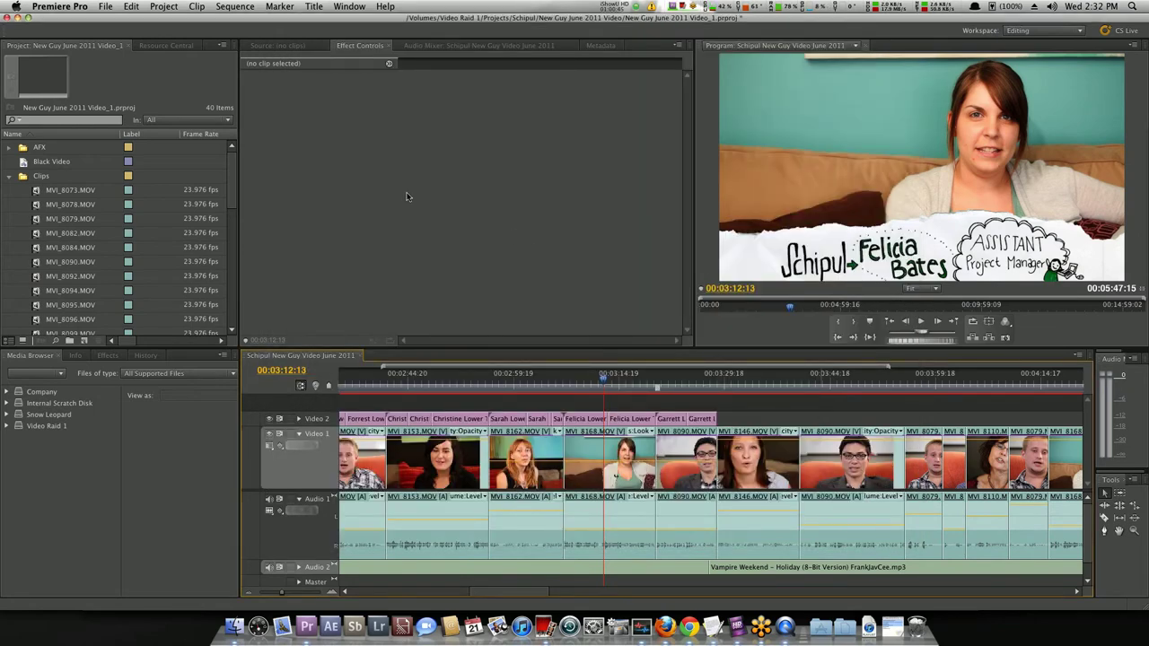
Minimize Premiere, the presentation and browsers, close the player and Finals folder, then select the 10_mbps MP4.
{"action": "left_click", "coordinate": [16, 18]}
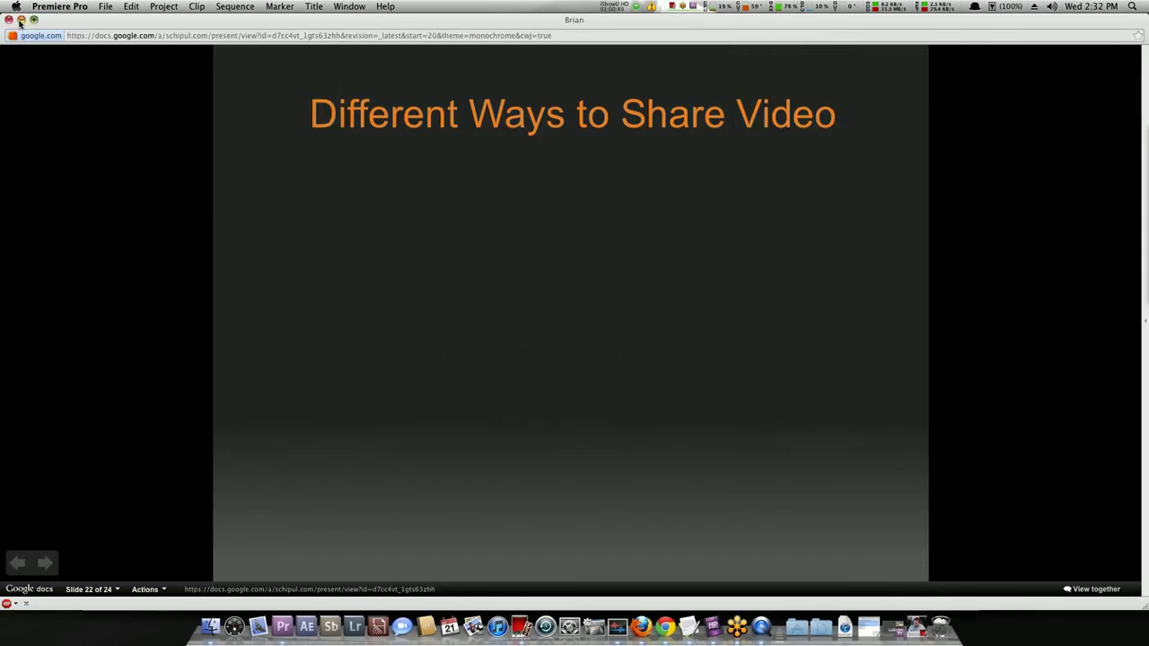
{"action": "left_click", "coordinate": [20, 20]}
{"action": "left_click", "coordinate": [104, 21]}
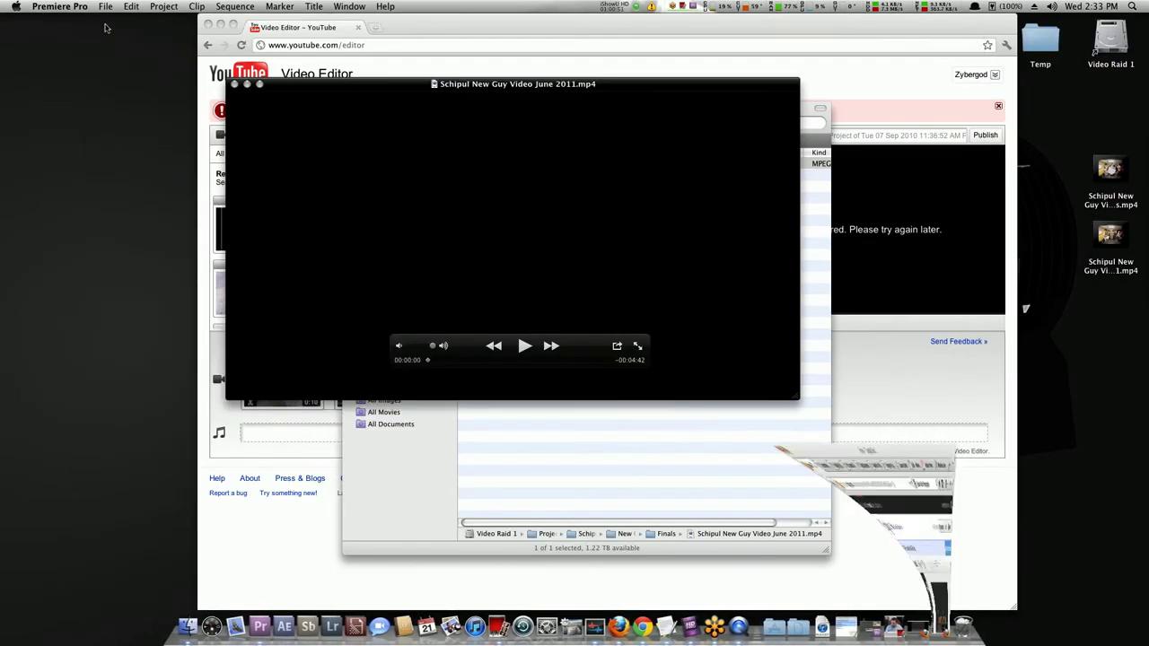
{"action": "left_click", "coordinate": [236, 84]}
{"action": "left_click", "coordinate": [219, 27]}
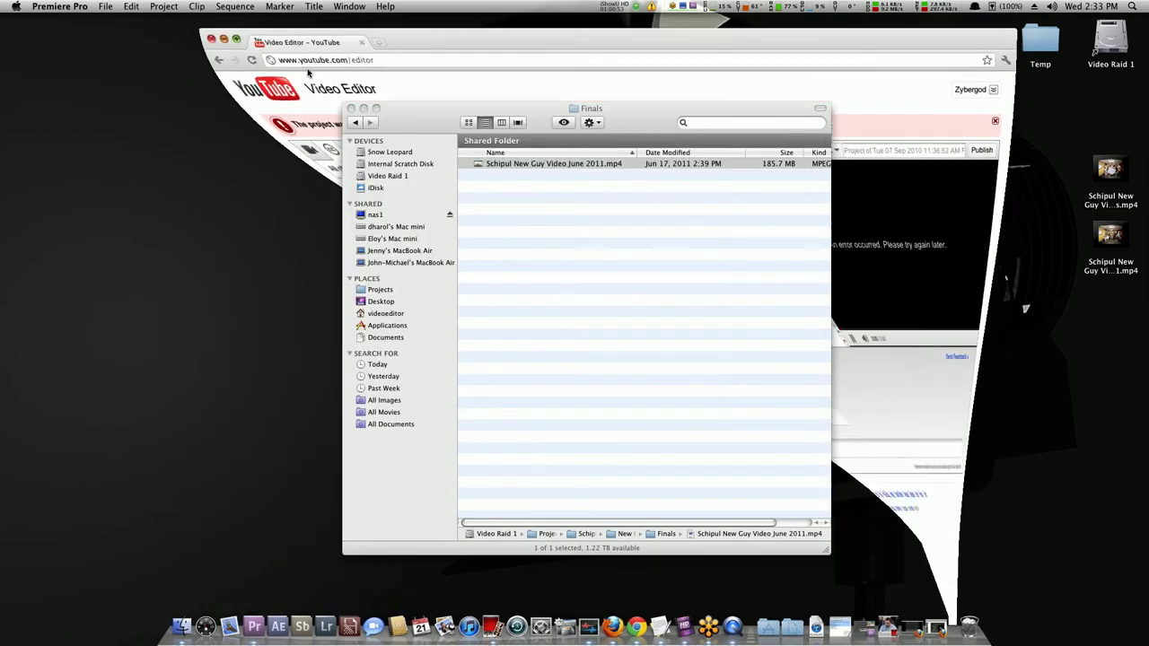
{"action": "key", "text": "super+w"}
{"action": "left_click", "coordinate": [1119, 169]}
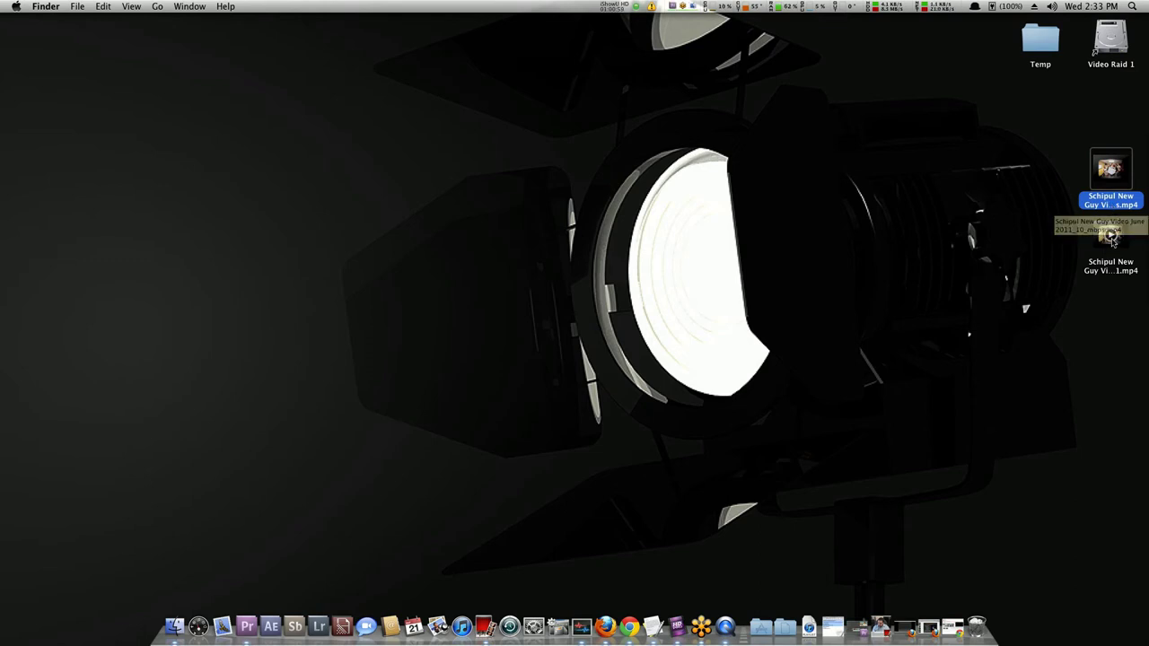
Open Schipul New Guy Video June 2011.mp4 in QuickTime Player, closing the Inspector and repositioning the window.
{"action": "double_click", "coordinate": [1109, 233]}
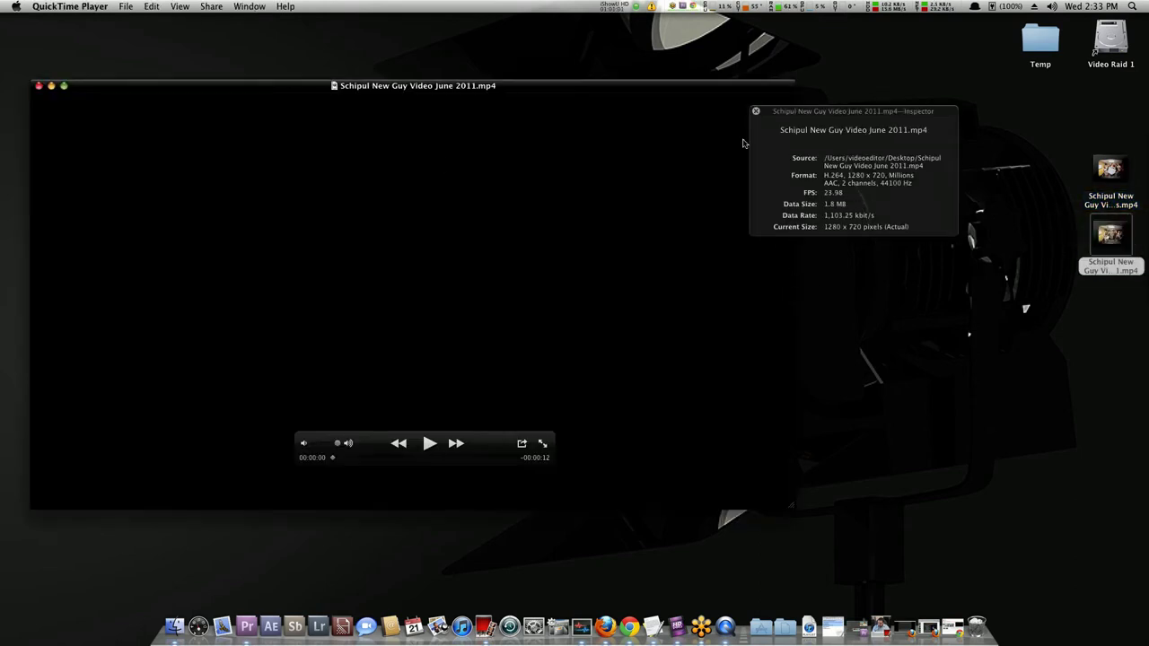
{"action": "left_click", "coordinate": [756, 110]}
{"action": "left_click_drag", "start_coordinate": [651, 85], "coordinate": [765, 74]}
Play the clip through with several pauses to check its quality, then close its window.
{"action": "key", "text": "space"}
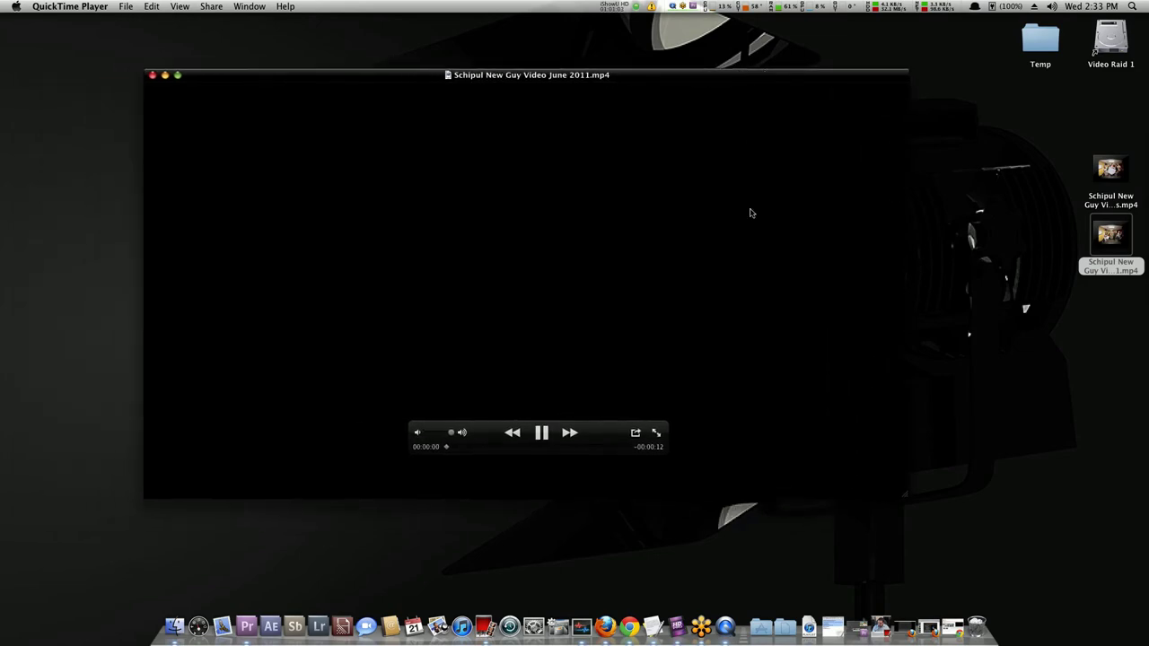
{"action": "key", "text": "space"}
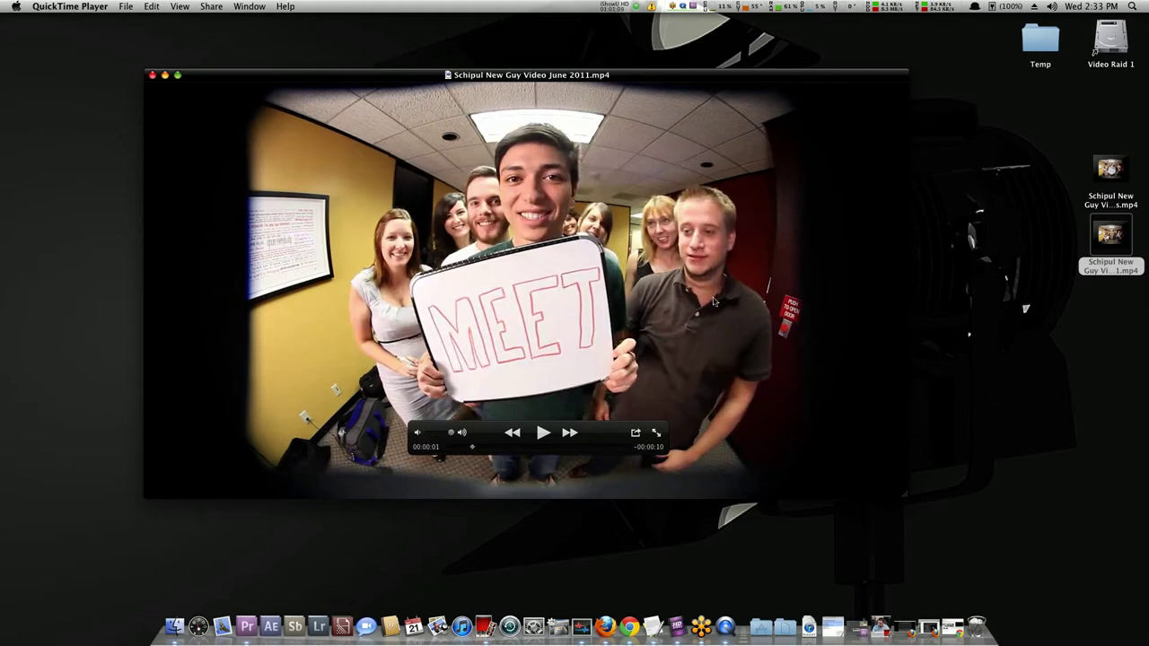
{"action": "key", "text": "space"}
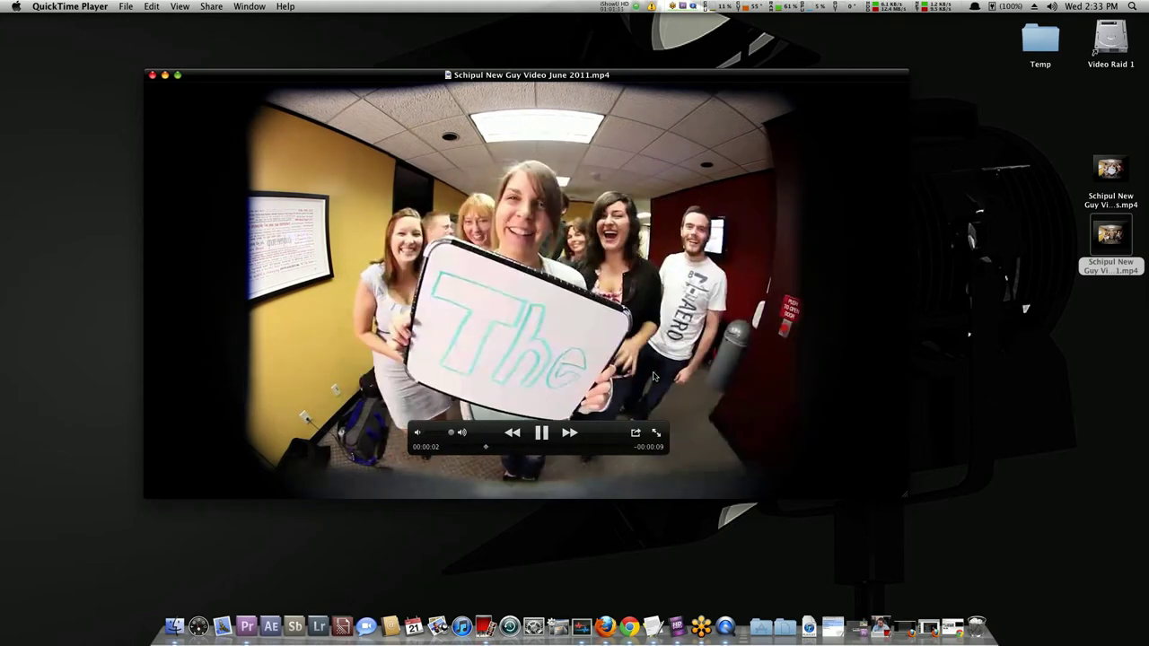
{"action": "key", "text": "space"}
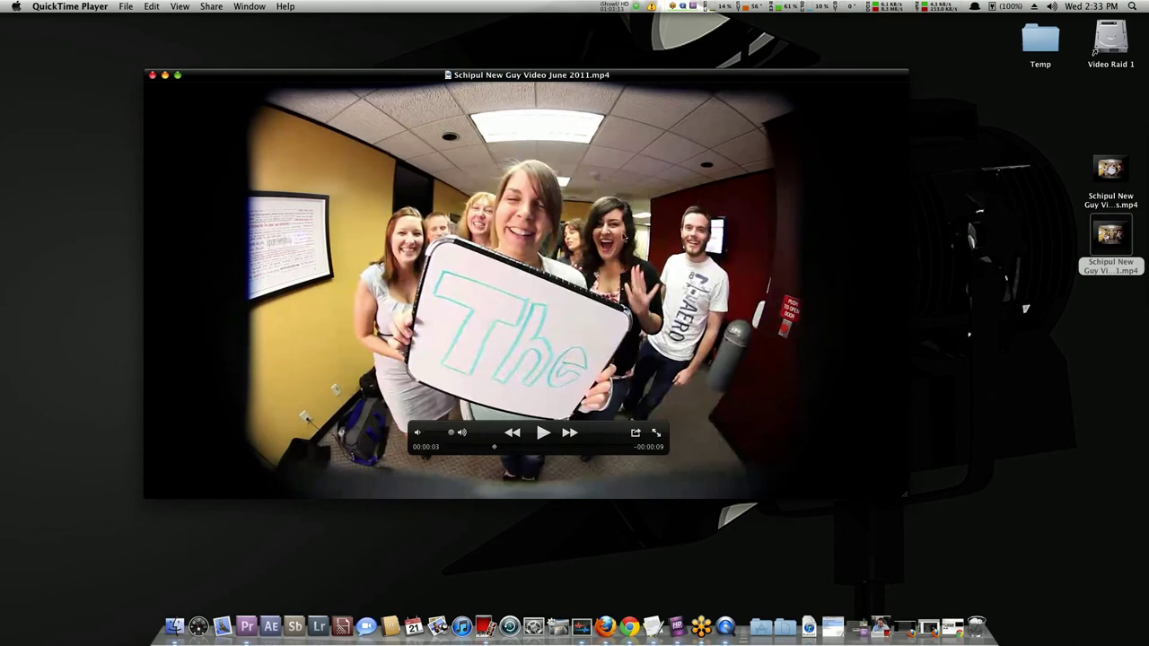
{"action": "key", "text": "space"}
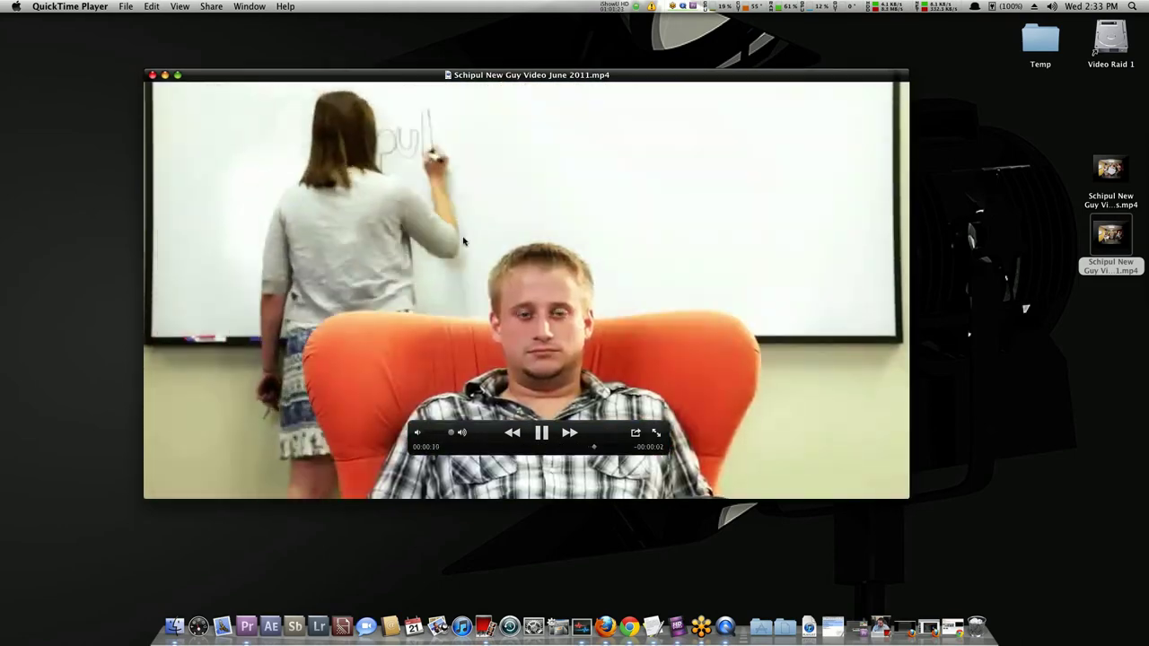
{"action": "key", "text": "space"}
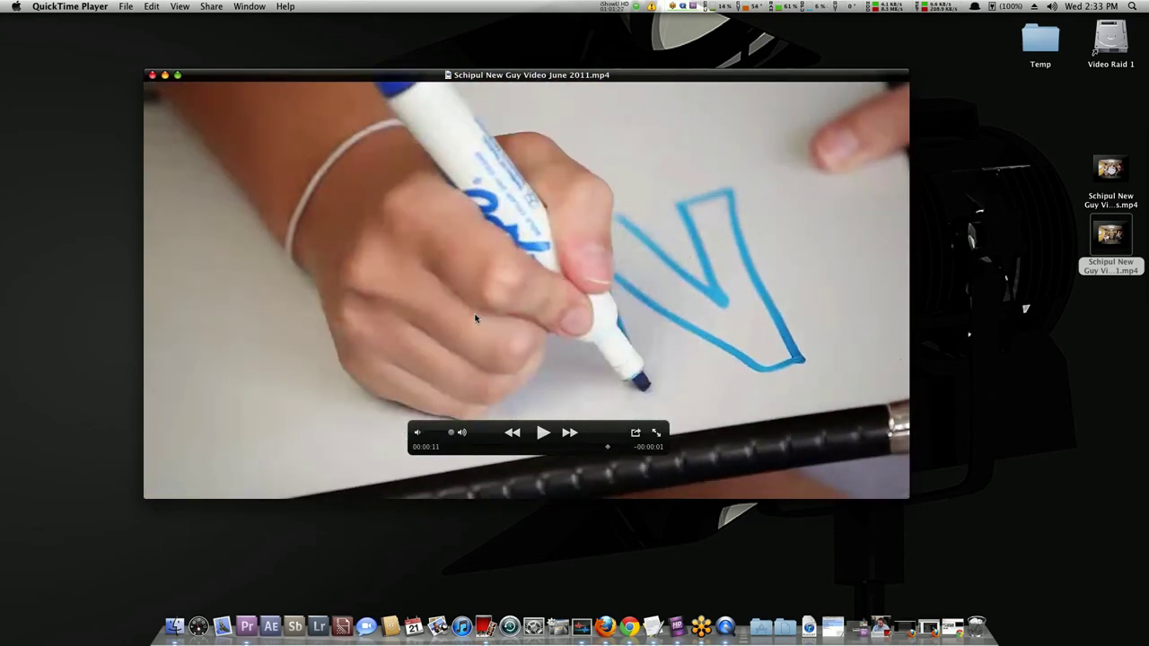
{"action": "key", "text": "space"}
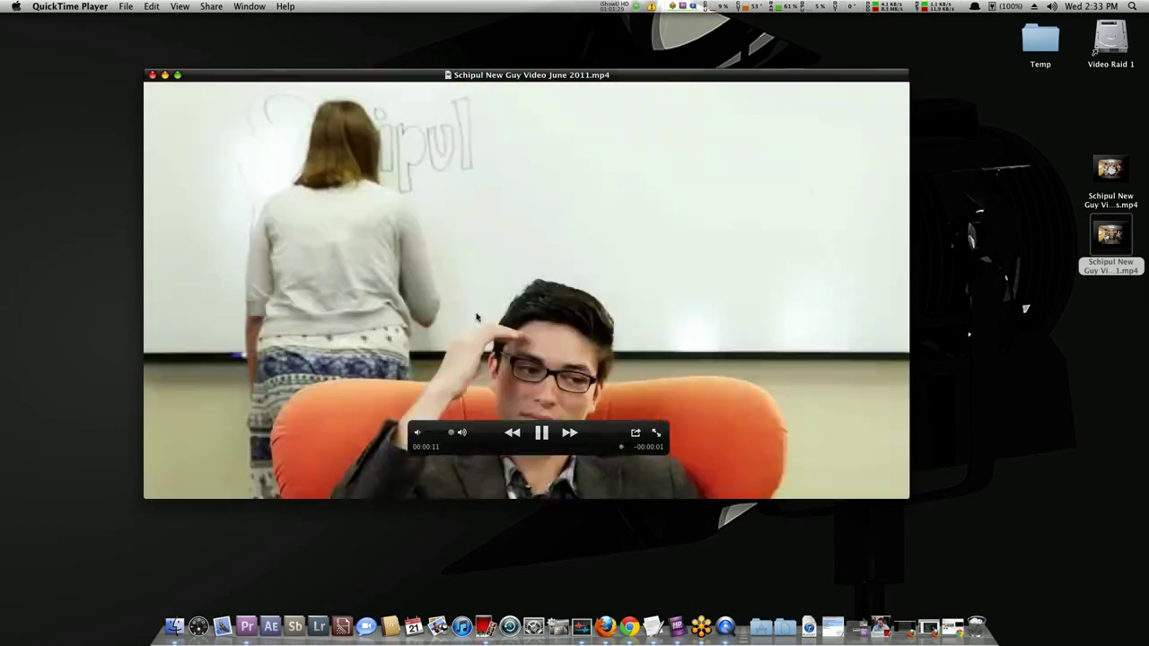
{"action": "key", "text": "space"}
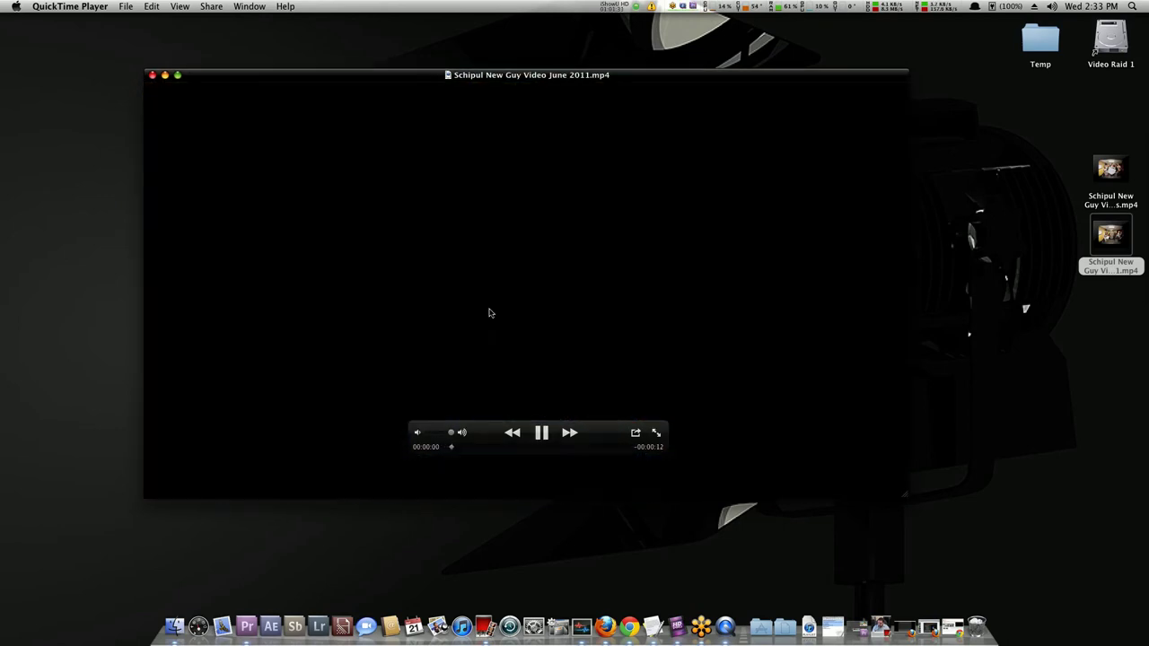
{"action": "key", "text": "super+w"}
Open the 10 Mbps export in QuickTime Player and play part of it.
{"action": "double_click", "coordinate": [1099, 176]}
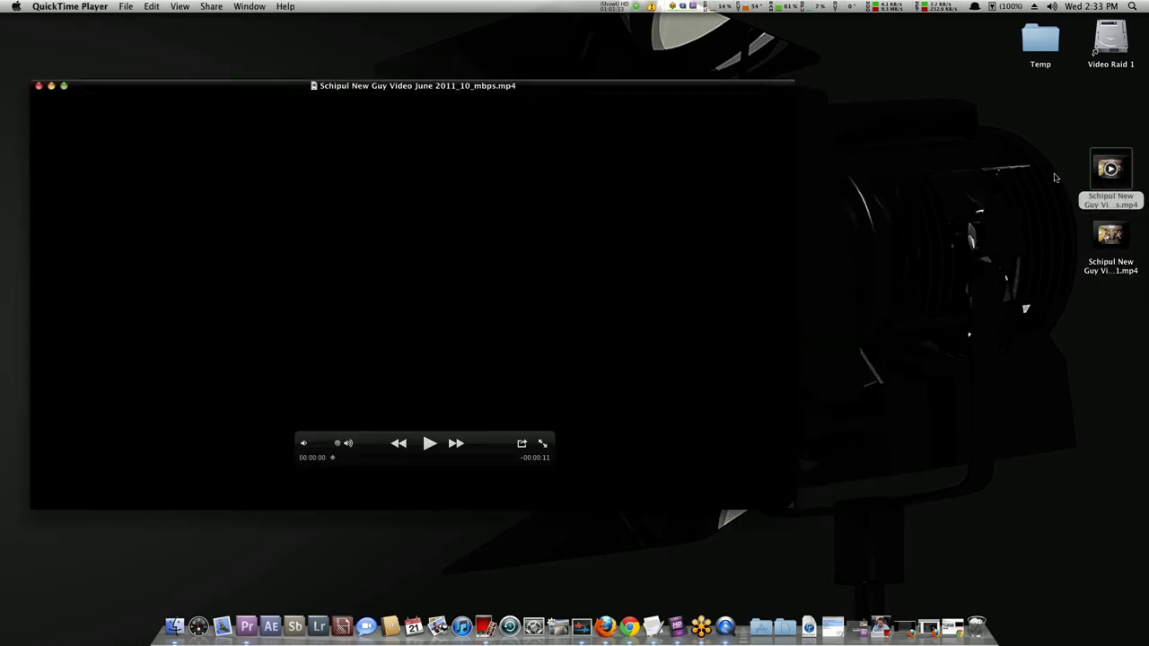
{"action": "key", "text": "space"}
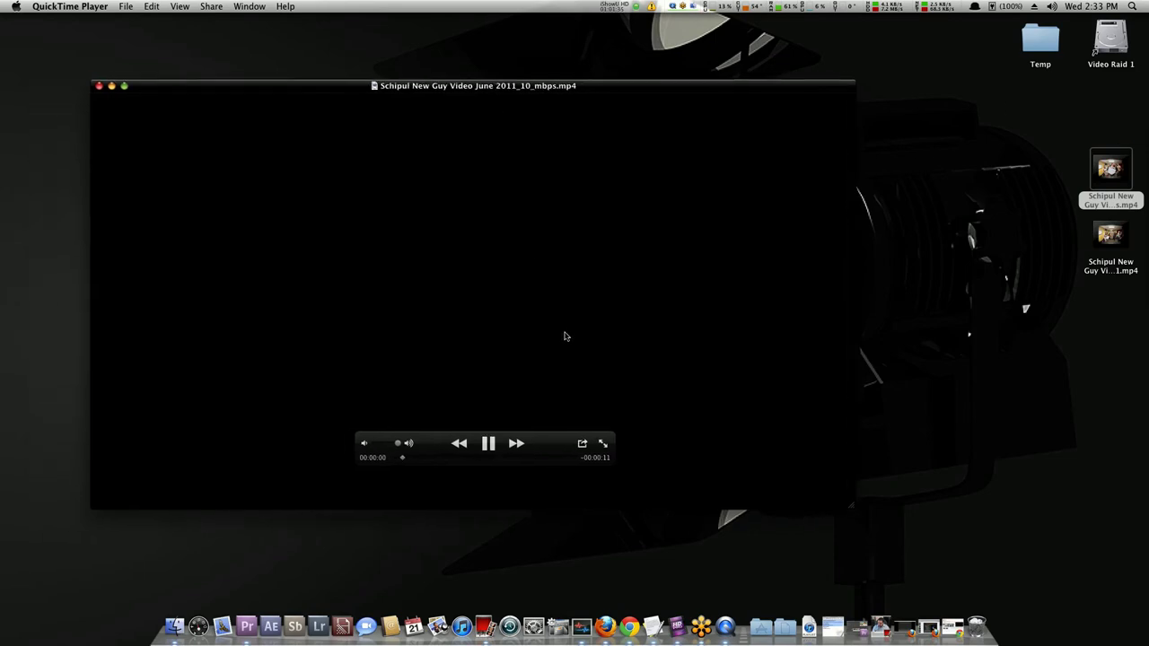
{"action": "key", "text": "space"}
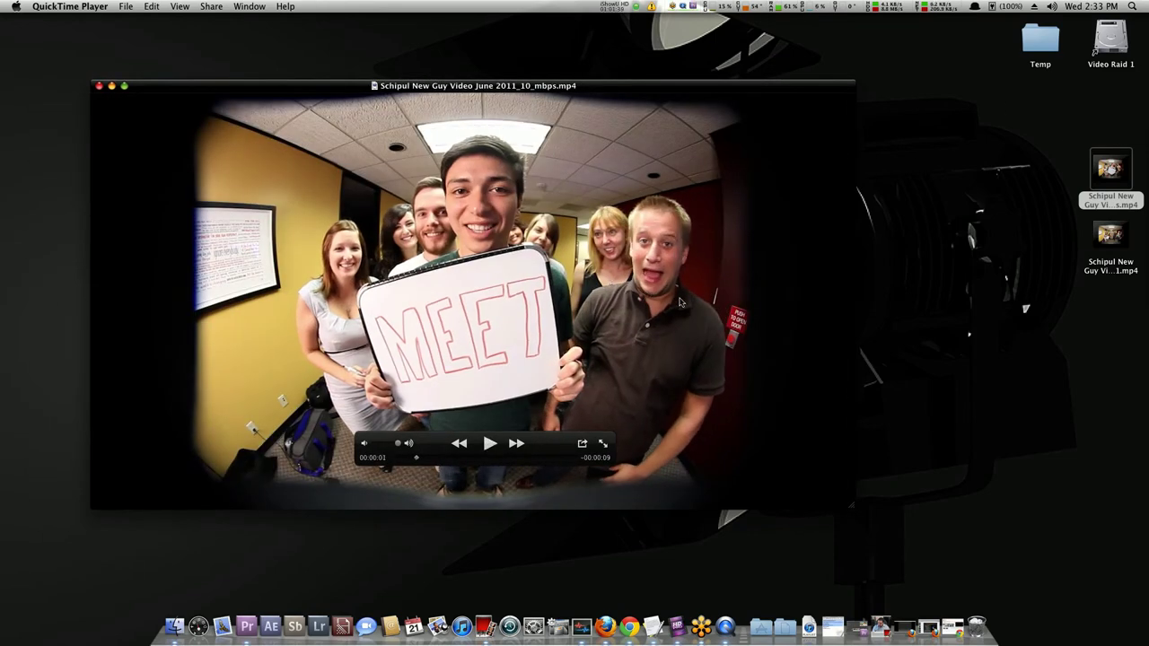
{"action": "key", "text": "space"}
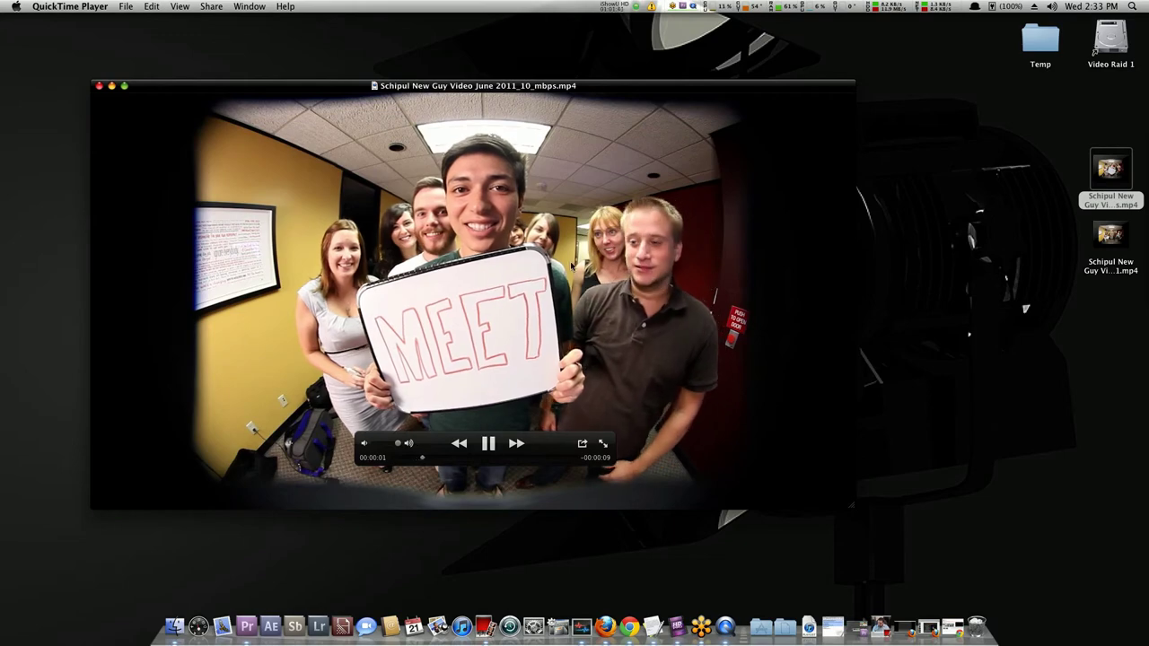
{"action": "key", "text": "space"}
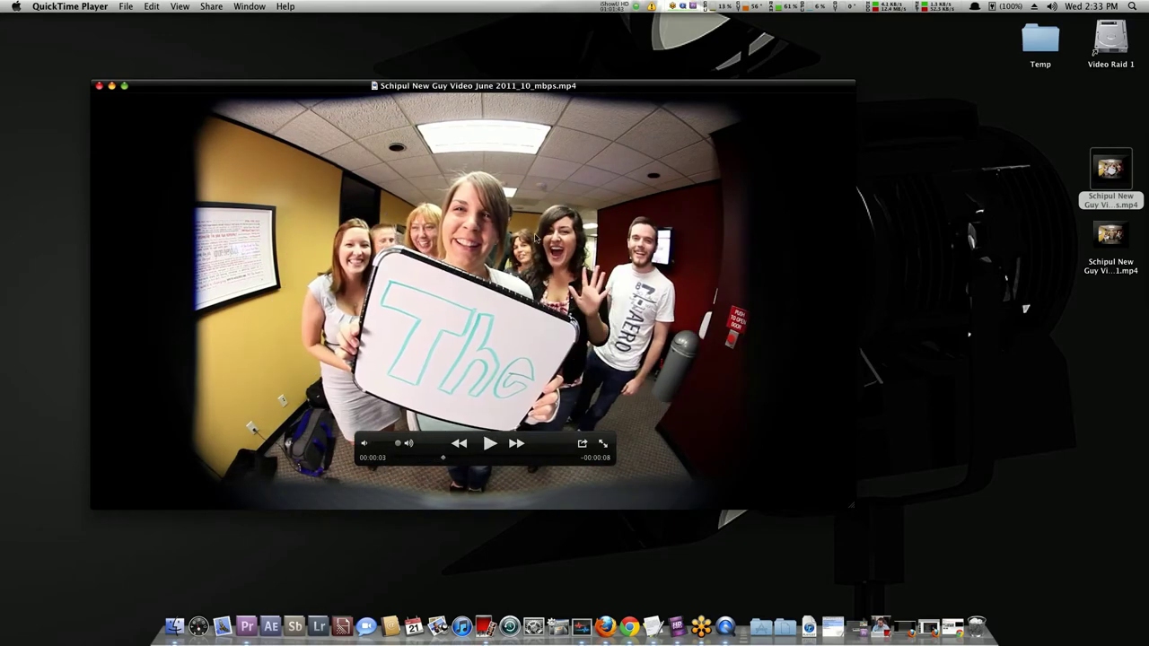
Reopen the lower-bitrate export, resize and arrange both clip windows side by side, then close them.
{"action": "double_click", "coordinate": [1111, 235]}
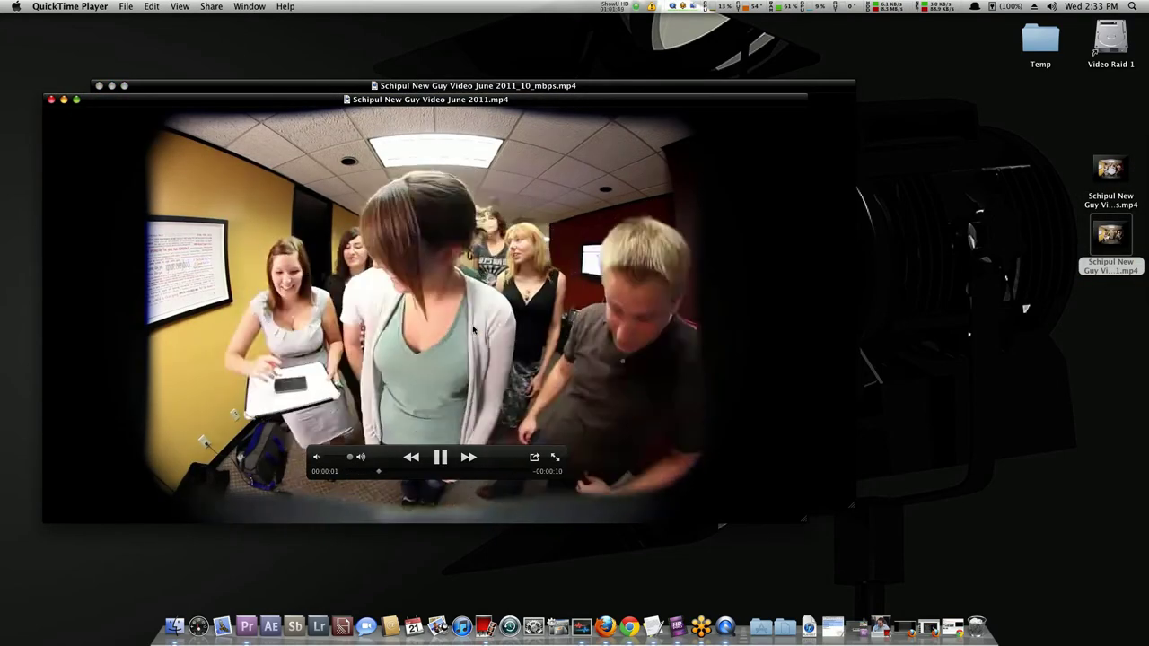
{"action": "key", "text": "space"}
{"action": "left_click_drag", "start_coordinate": [275, 99], "coordinate": [468, 148]}
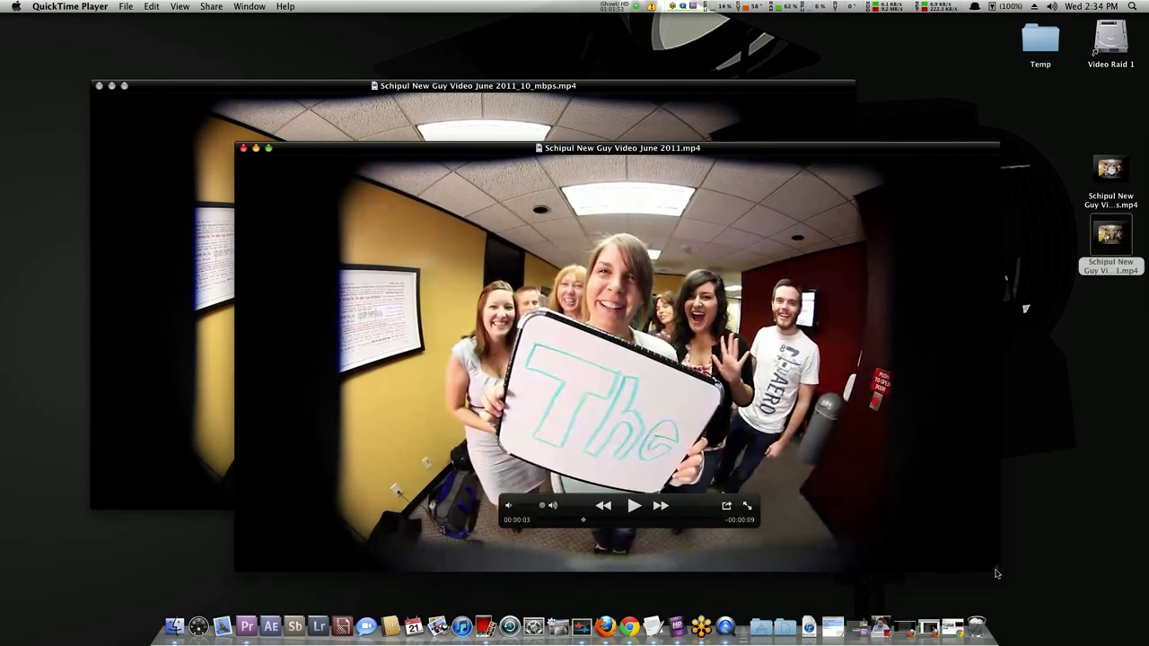
{"action": "left_click_drag", "start_coordinate": [995, 573], "coordinate": [817, 497]}
{"action": "left_click_drag", "start_coordinate": [624, 143], "coordinate": [928, 113]}
{"action": "left_click", "coordinate": [571, 86]}
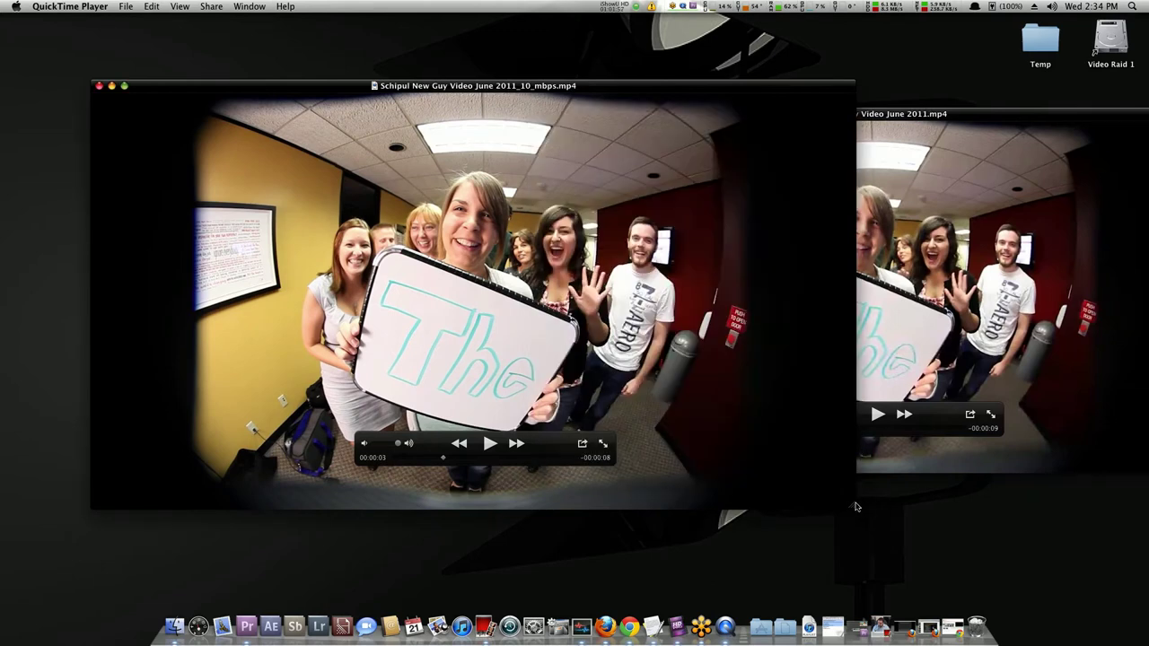
{"action": "left_click_drag", "start_coordinate": [856, 507], "coordinate": [729, 440]}
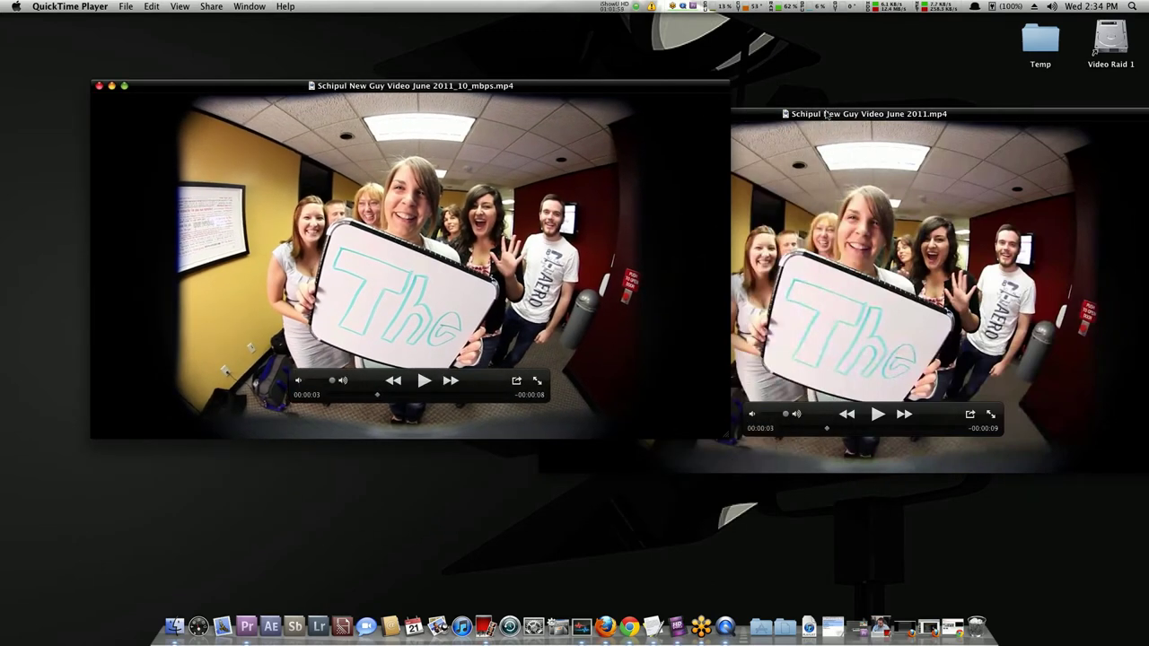
{"action": "left_click_drag", "start_coordinate": [827, 114], "coordinate": [829, 84]}
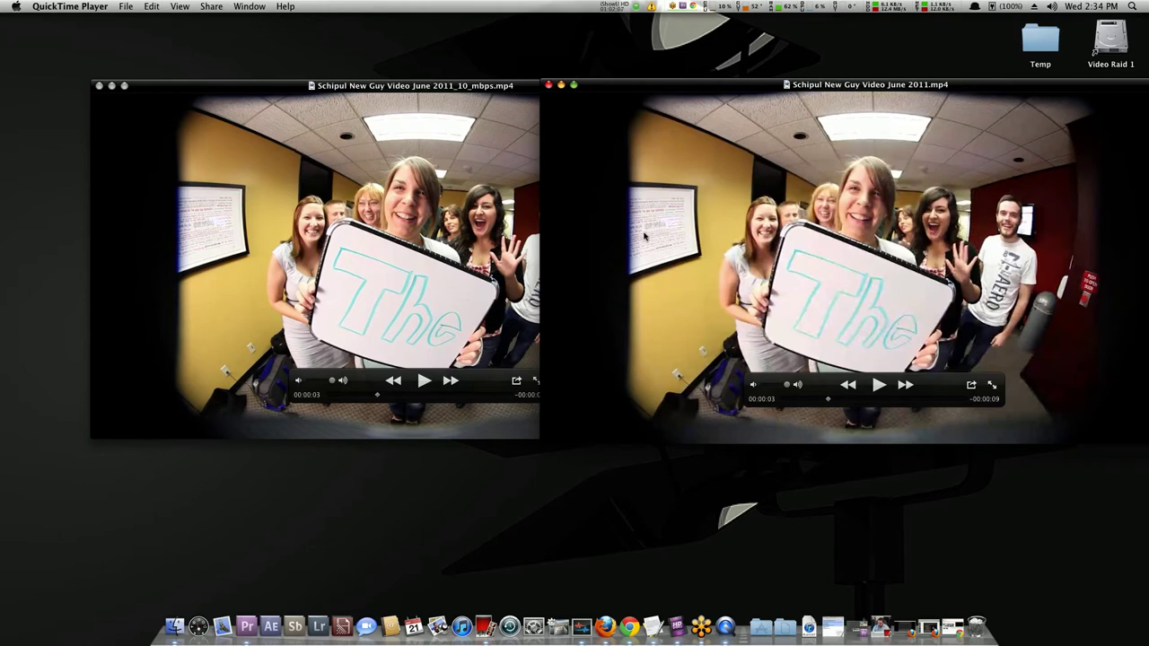
{"action": "left_click_drag", "start_coordinate": [464, 87], "coordinate": [433, 86]}
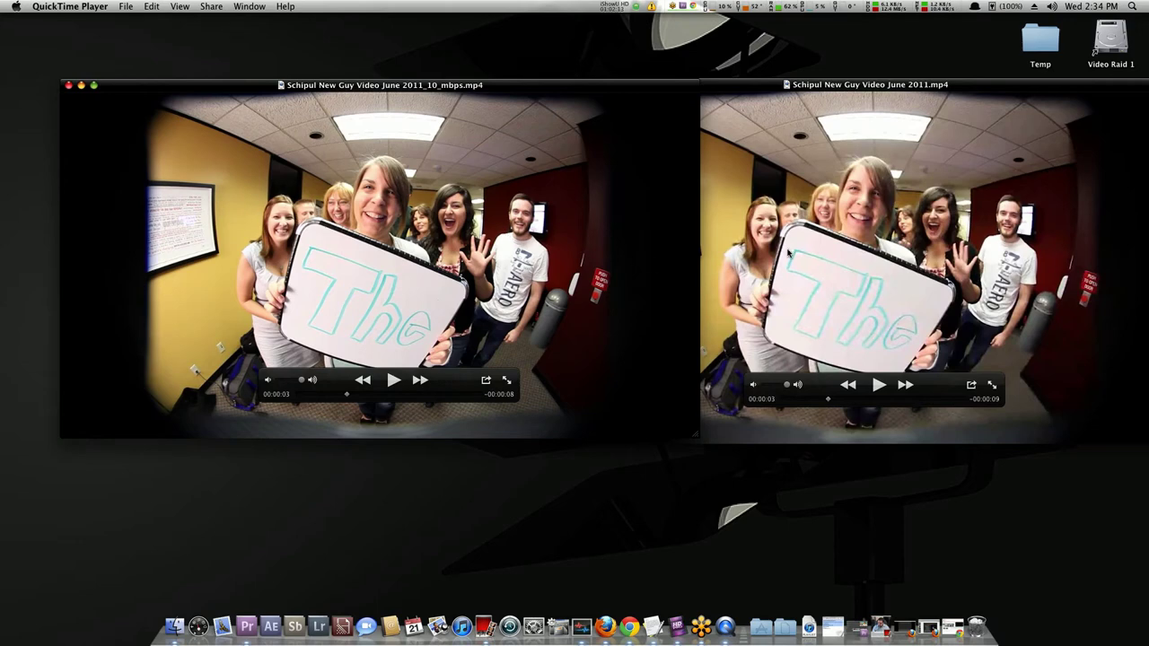
{"action": "left_click", "coordinate": [779, 206]}
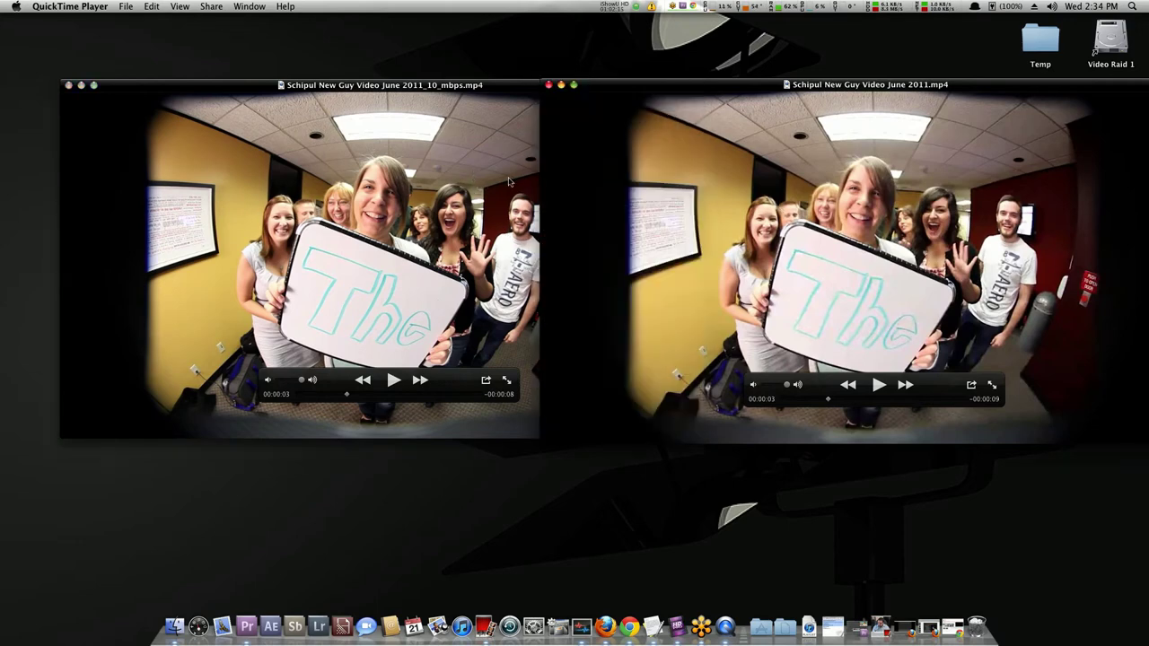
{"action": "key", "text": "super+w"}
{"action": "key", "text": "super+w"}
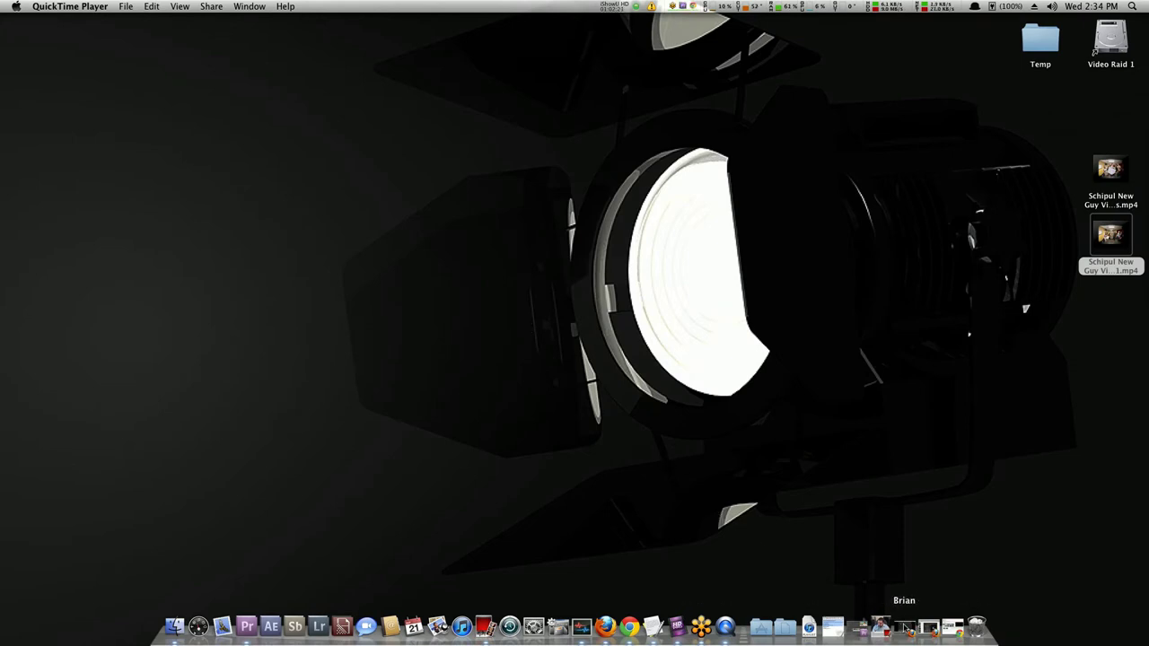
Switch back to Premiere Pro from the Dock, then bring QuickTime Player and Firefox forward.
{"action": "left_click", "coordinate": [246, 625]}
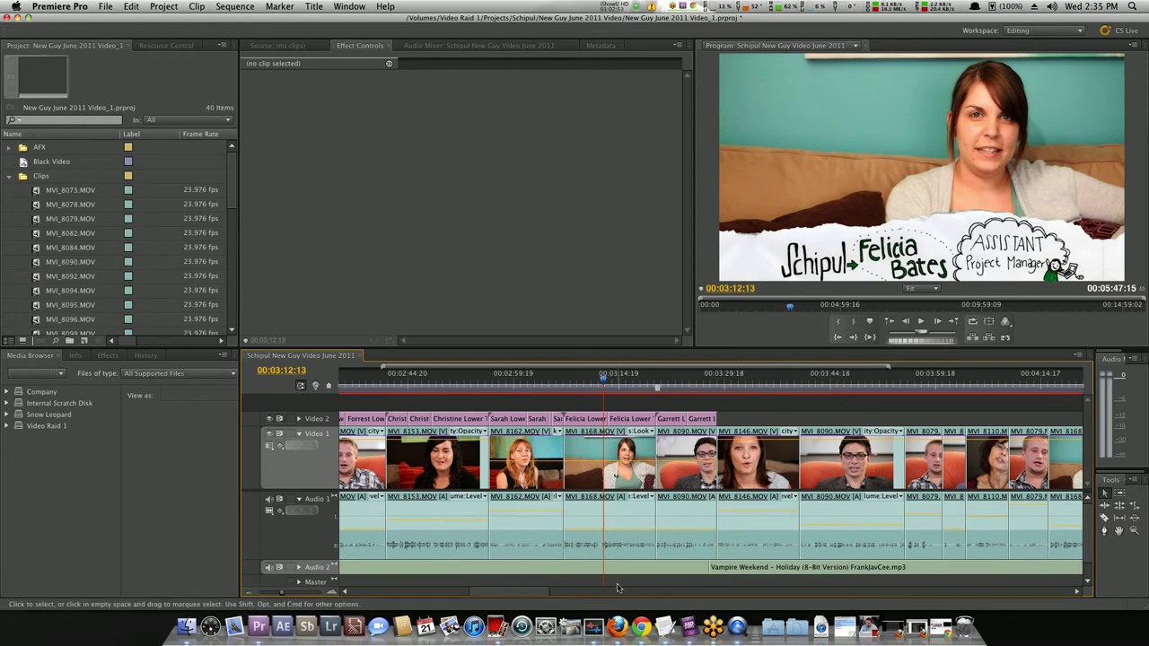
{"action": "left_click", "coordinate": [737, 626]}
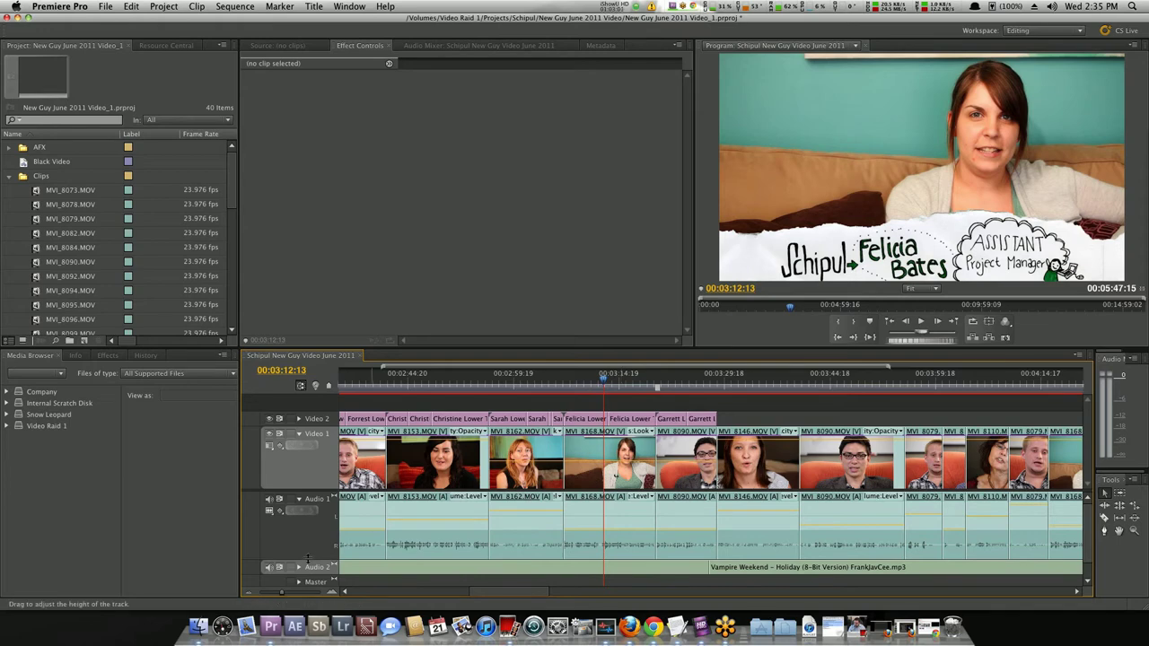
{"action": "left_click", "coordinate": [628, 627]}
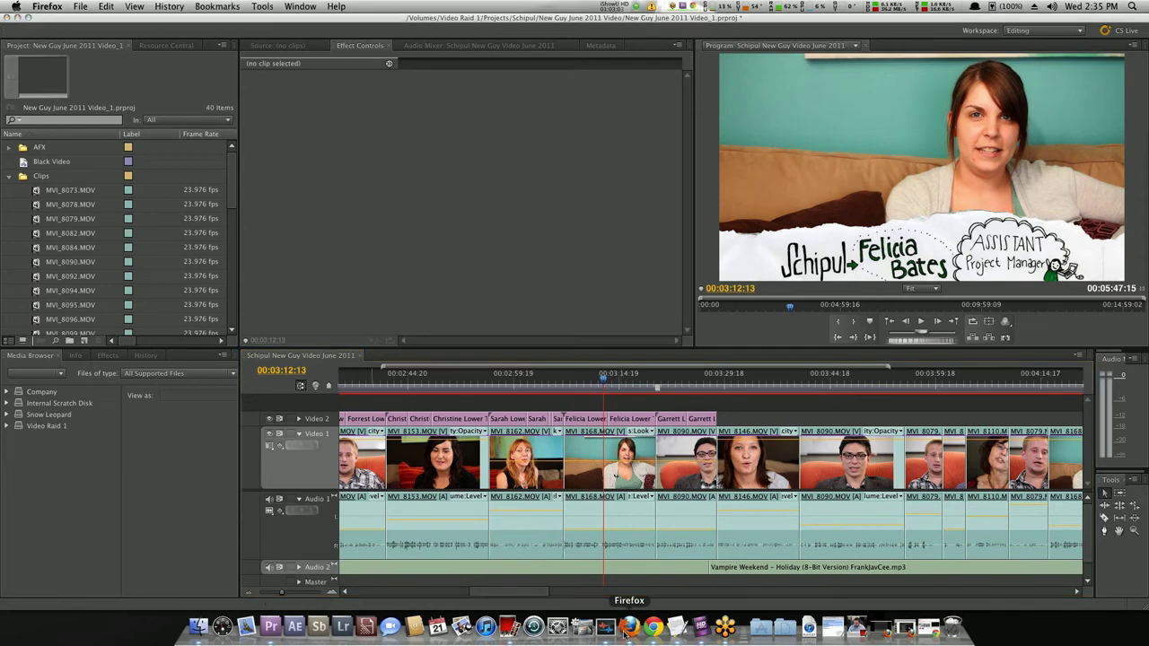
{"action": "left_click", "coordinate": [877, 627]}
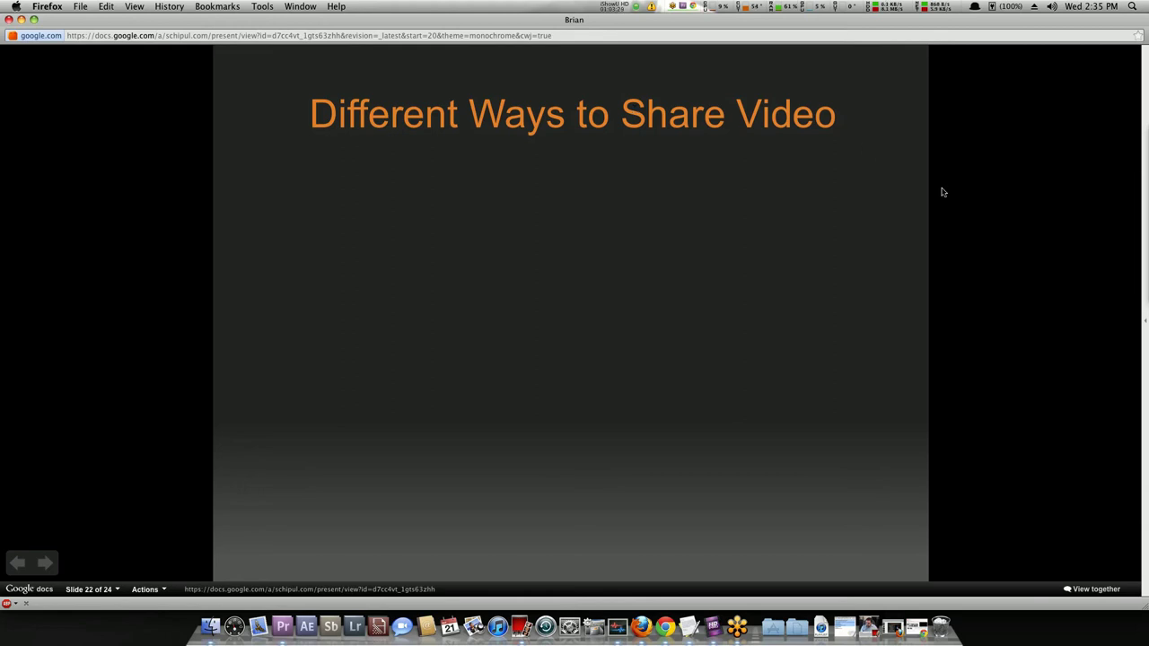
{"action": "key", "text": "Right"}
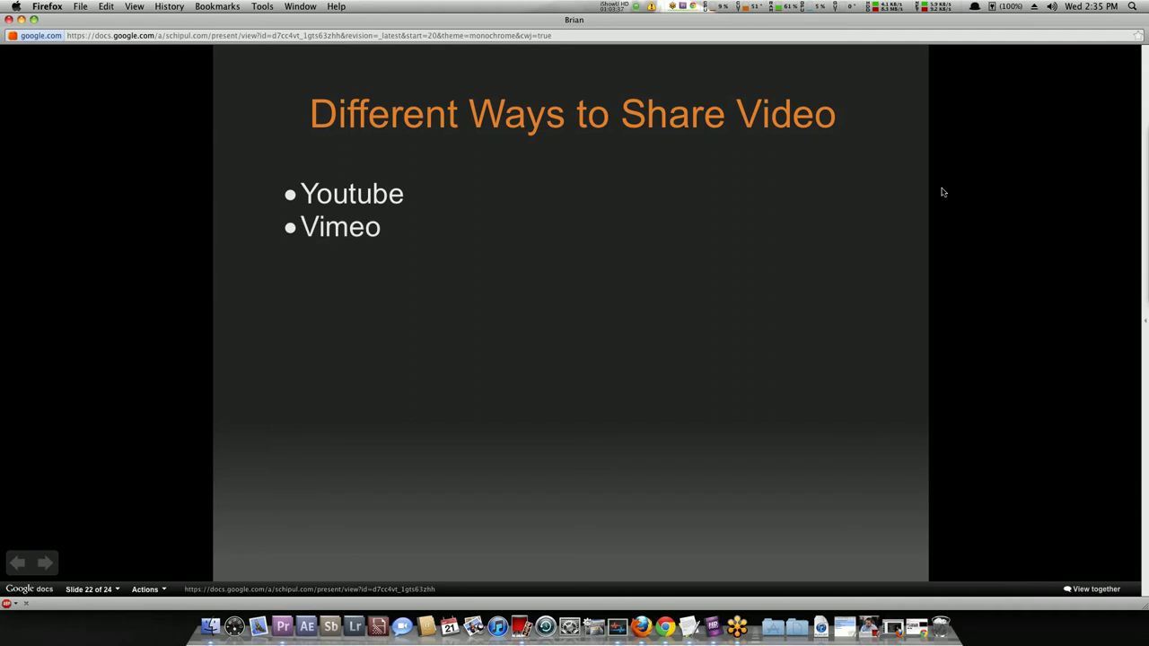
{"action": "key", "text": "Right"}
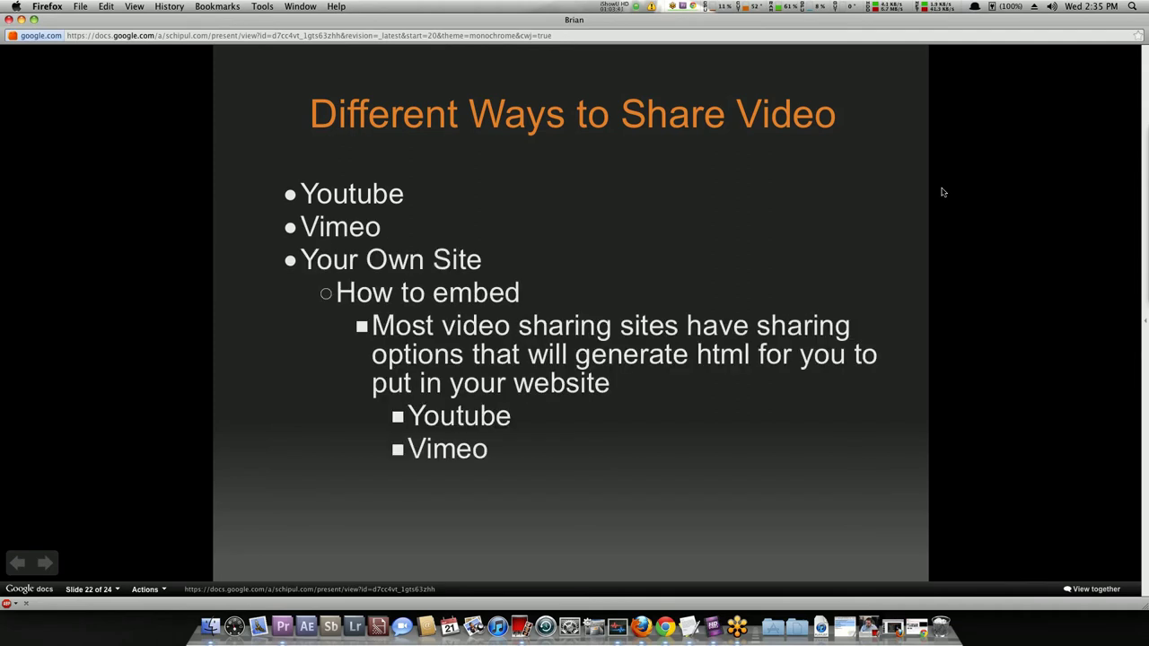
{"action": "key", "text": "Right"}
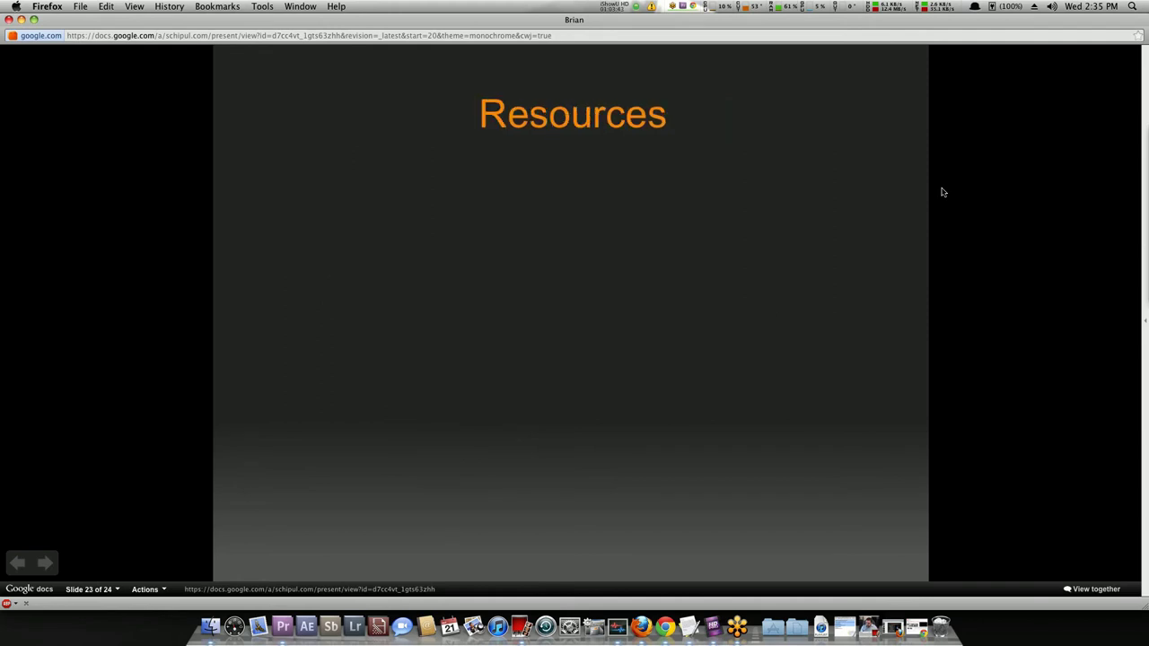
{"action": "key", "text": "Left"}
{"action": "key", "text": "Left"}
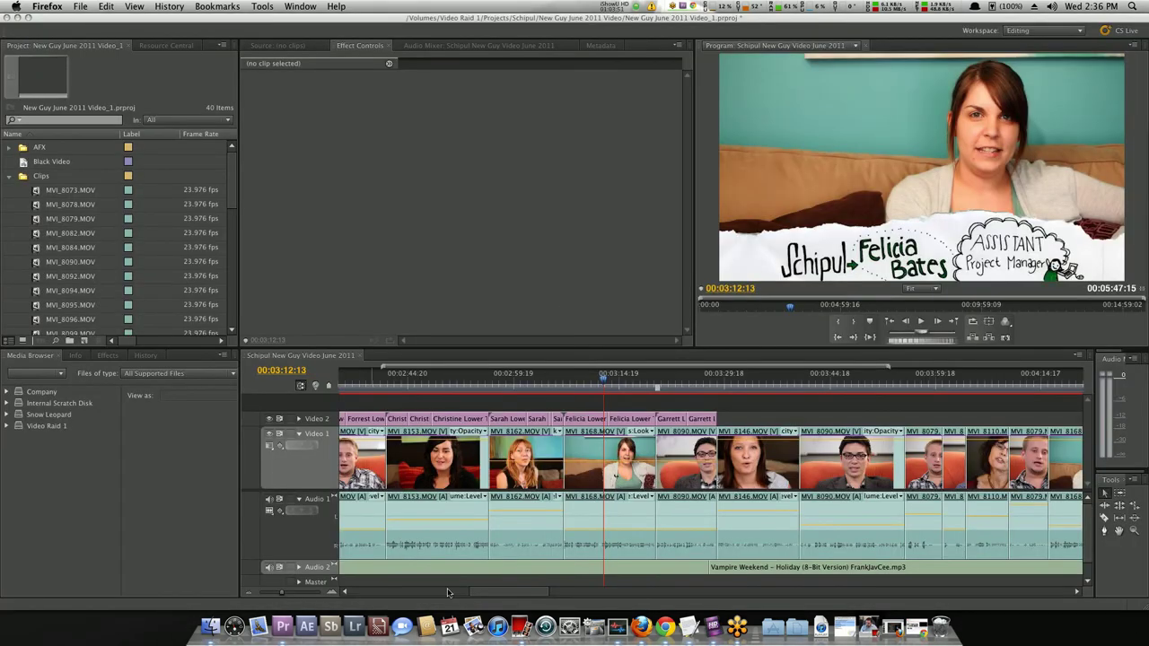
Restore the Docs window and paste the YouTube sub-bullets under Youtube on slide 22.
{"action": "left_click", "coordinate": [912, 626]}
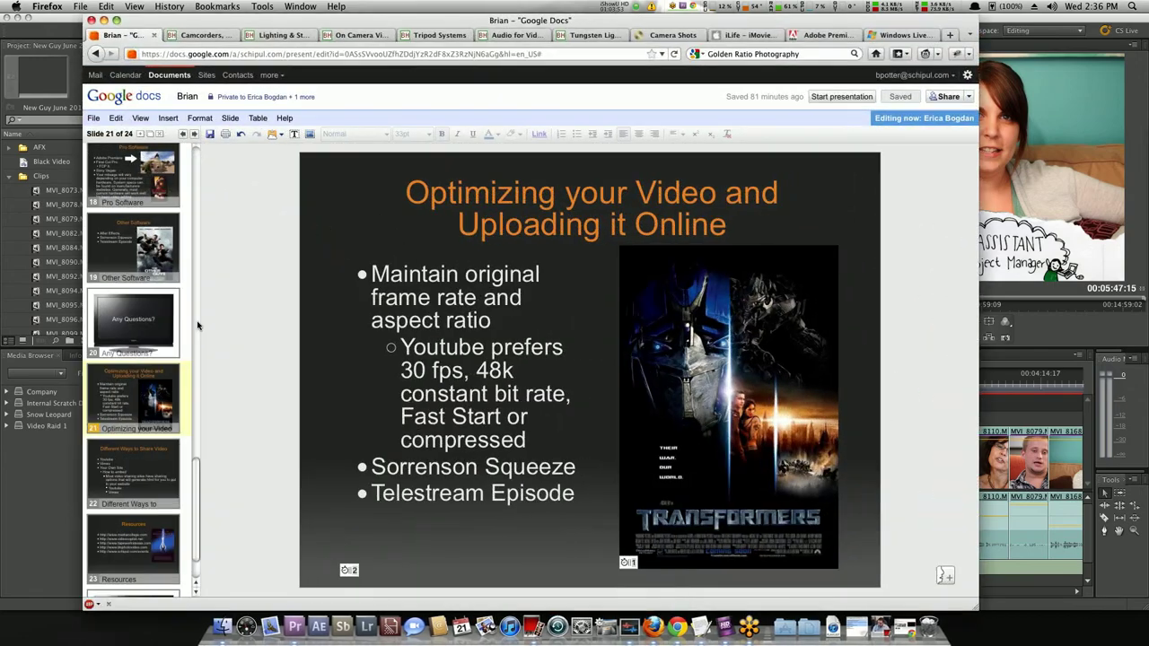
{"action": "left_click", "coordinate": [147, 460]}
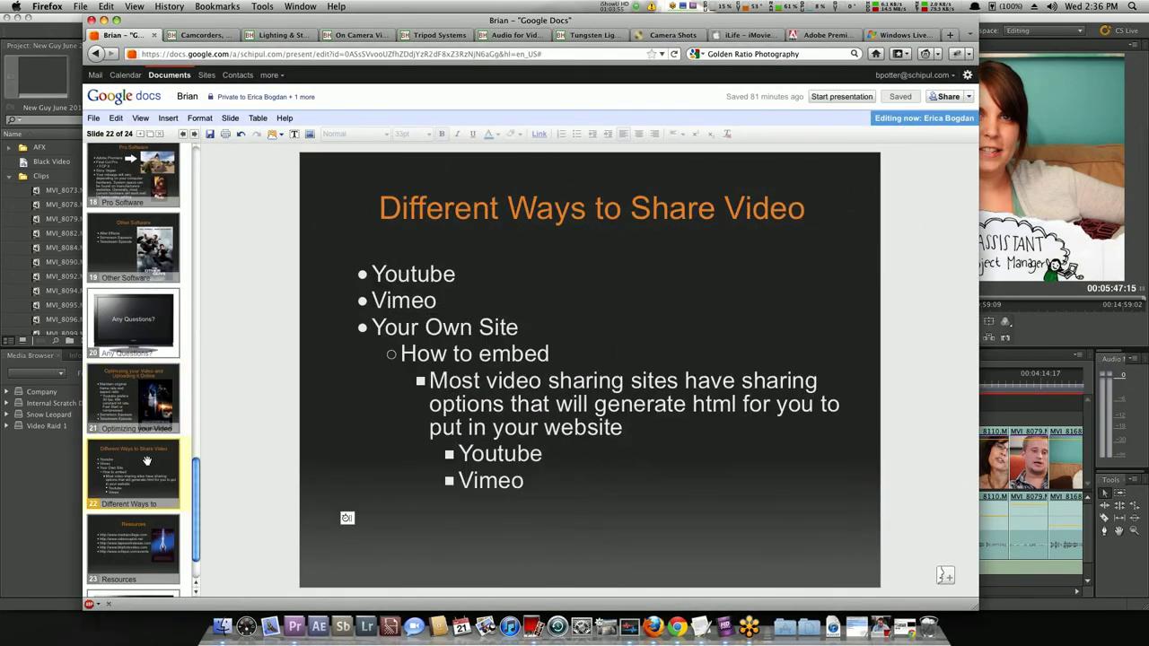
{"action": "left_click", "coordinate": [473, 288]}
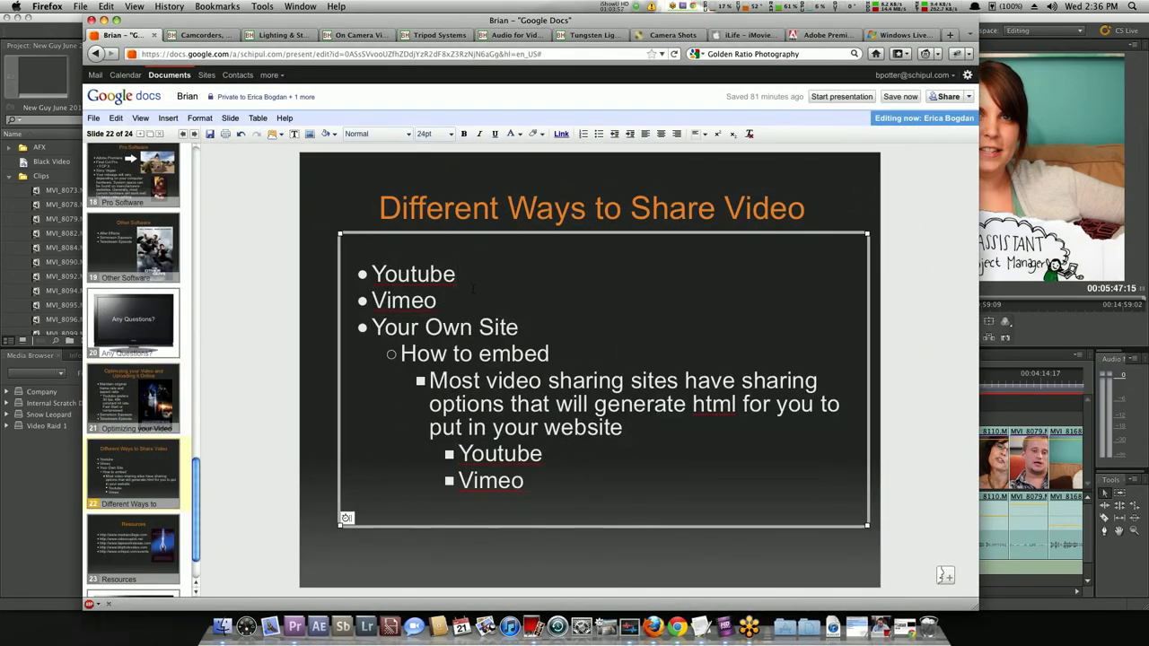
{"action": "type", "text": "Large audience Time limit: 15 minutes Size limit: Very large >2GB with advanced uploader tool Help Channel http://www.youtube.com/user/YouTubeHelp"}
Make the four pasted sub-bullets bold, white and 22pt.
{"action": "left_click_drag", "start_coordinate": [401, 299], "coordinate": [375, 363]}
{"action": "left_click_drag", "start_coordinate": [401, 297], "coordinate": [673, 345]}
{"action": "left_click", "coordinate": [463, 136]}
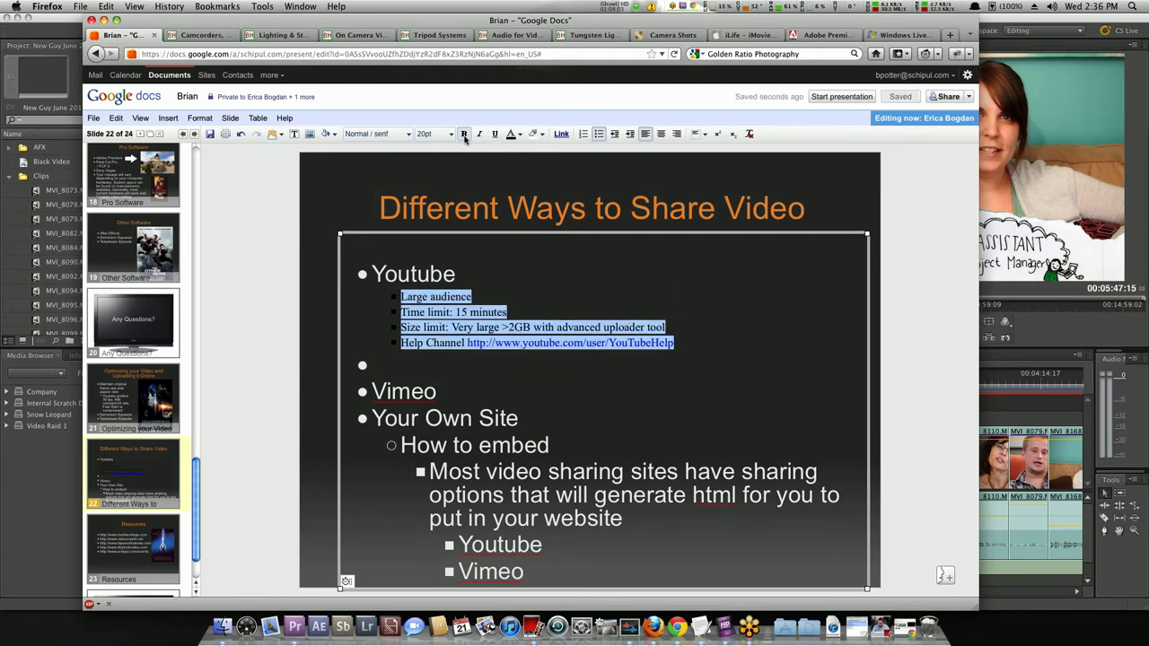
{"action": "left_click", "coordinate": [518, 136]}
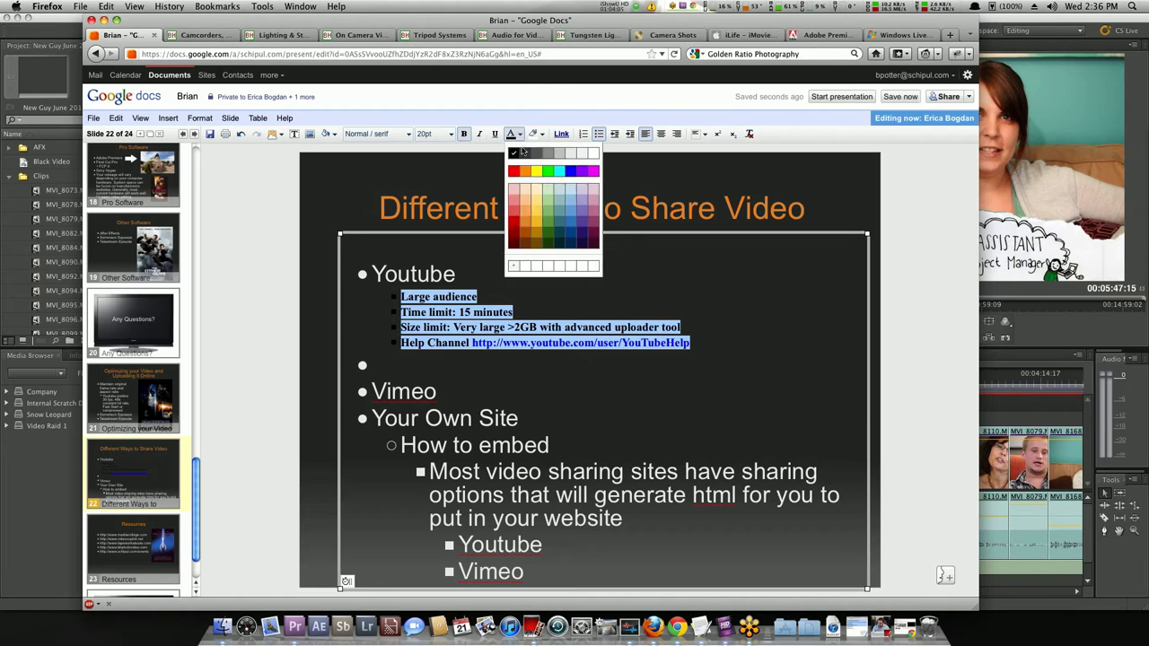
{"action": "left_click", "coordinate": [593, 154]}
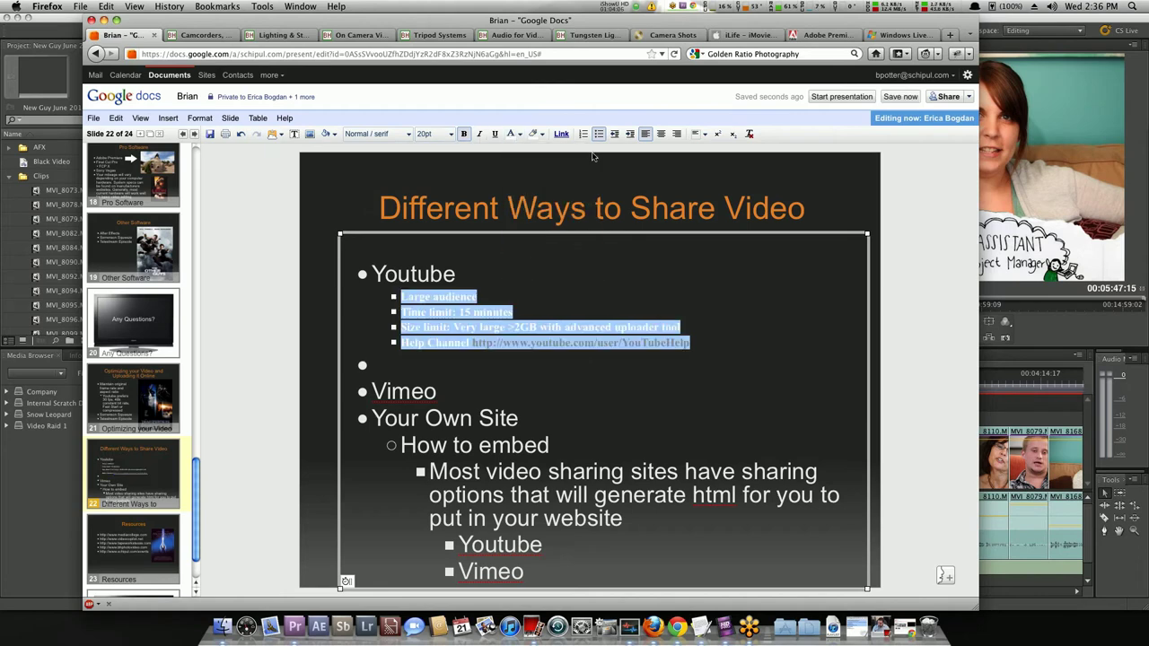
{"action": "left_click", "coordinate": [446, 136]}
{"action": "left_click", "coordinate": [446, 237]}
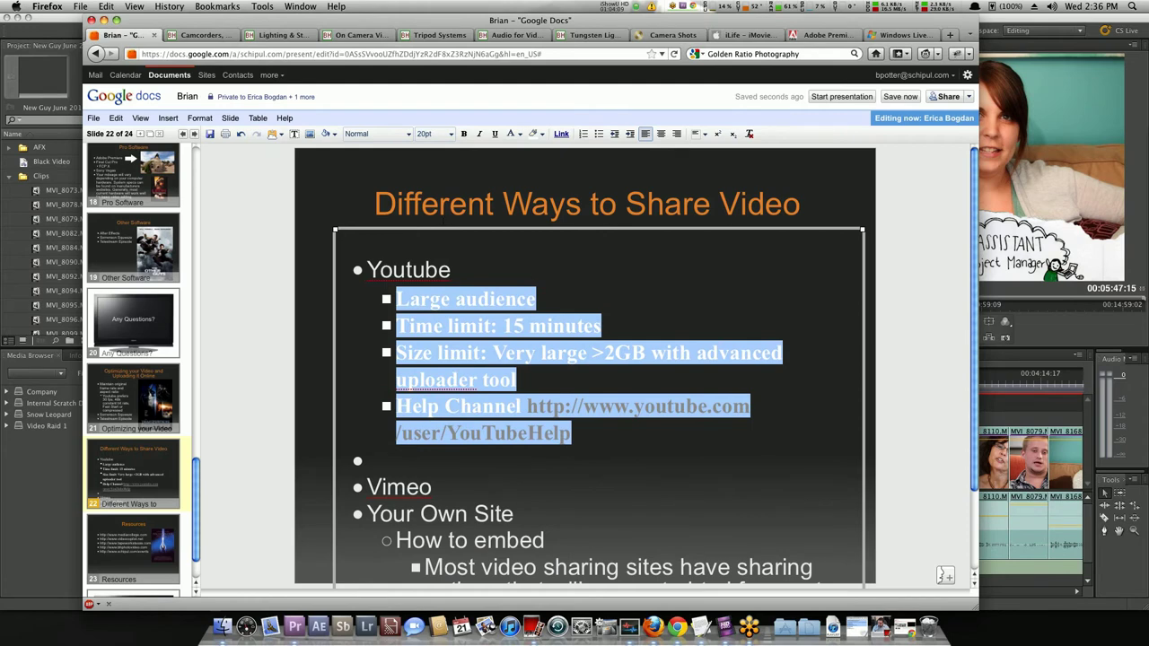
Deselect the formatted text and briefly select, then deselect, the 'Large audience' line.
{"action": "scroll", "coordinate": [418, 271], "scroll_direction": "down", "scroll_amount": 2}
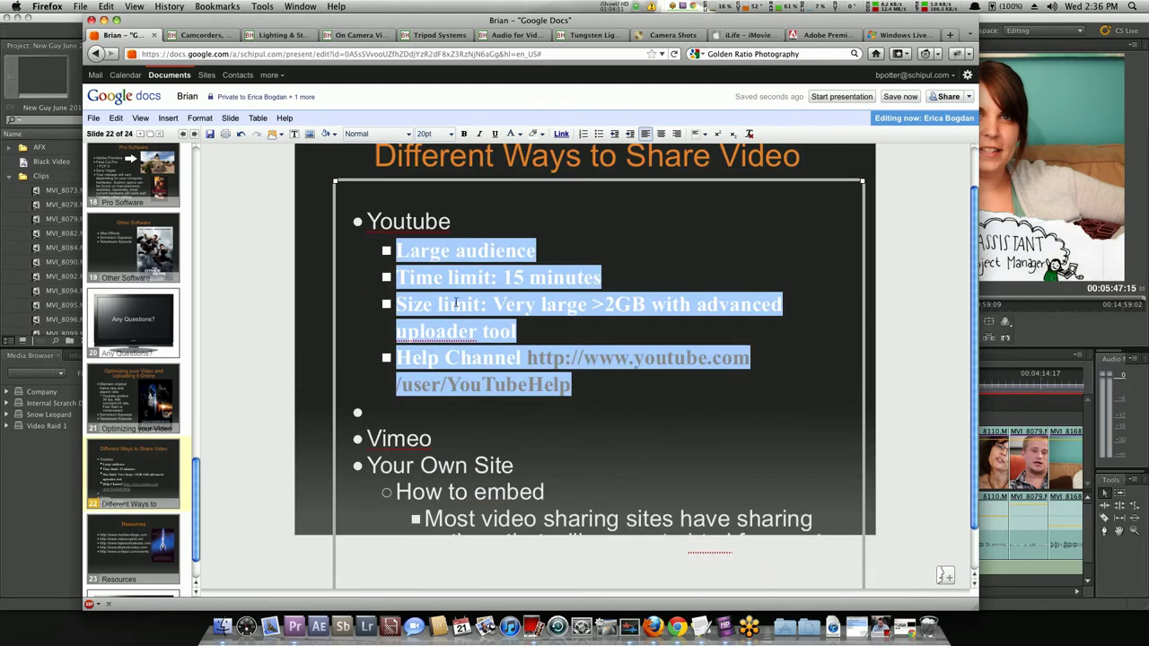
{"action": "left_click", "coordinate": [537, 304]}
{"action": "scroll", "coordinate": [592, 350], "scroll_direction": "down", "scroll_amount": 2}
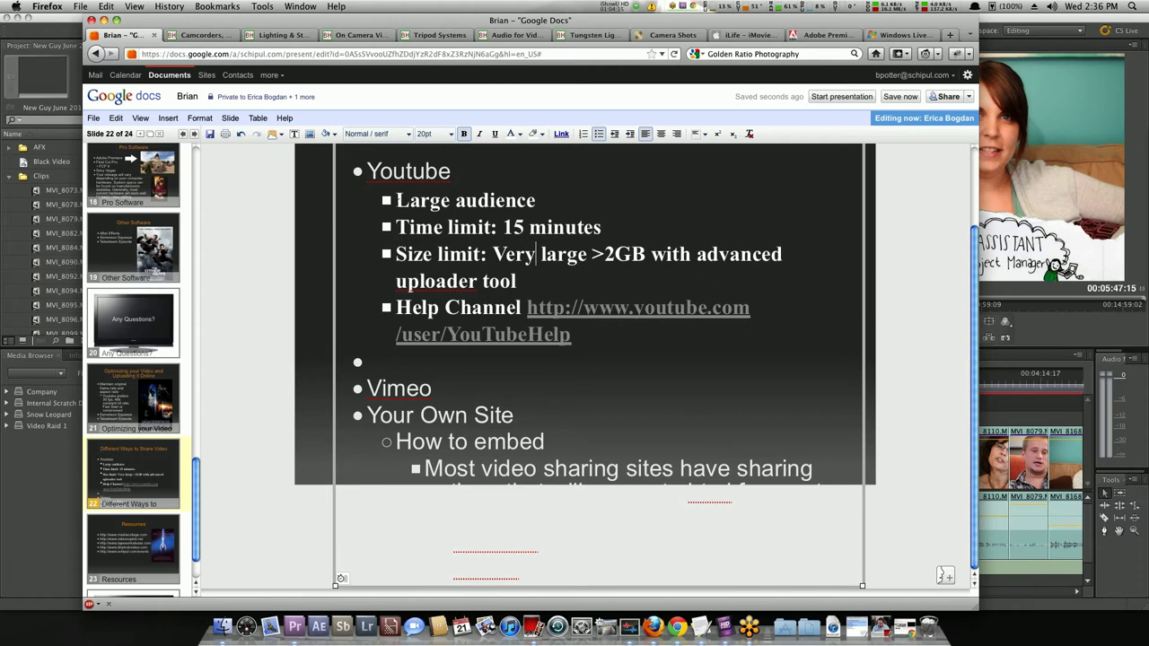
{"action": "key", "text": "Up"}
{"action": "key", "text": "Up"}
{"action": "key", "text": "shift+Home"}
{"action": "key", "text": "Right"}
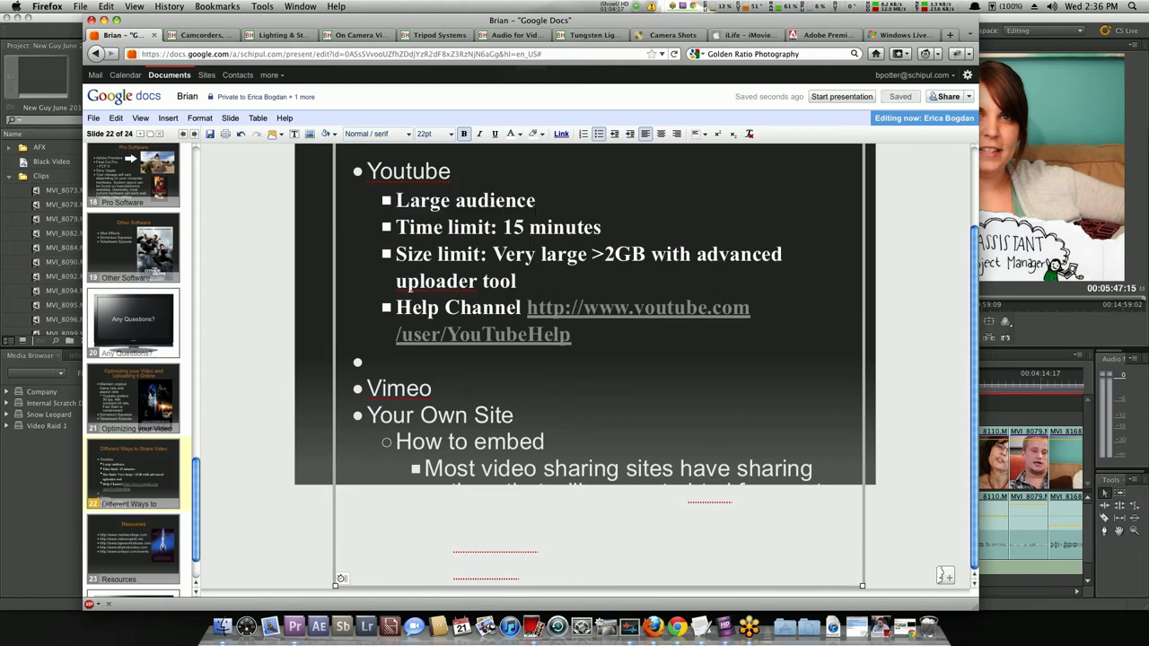
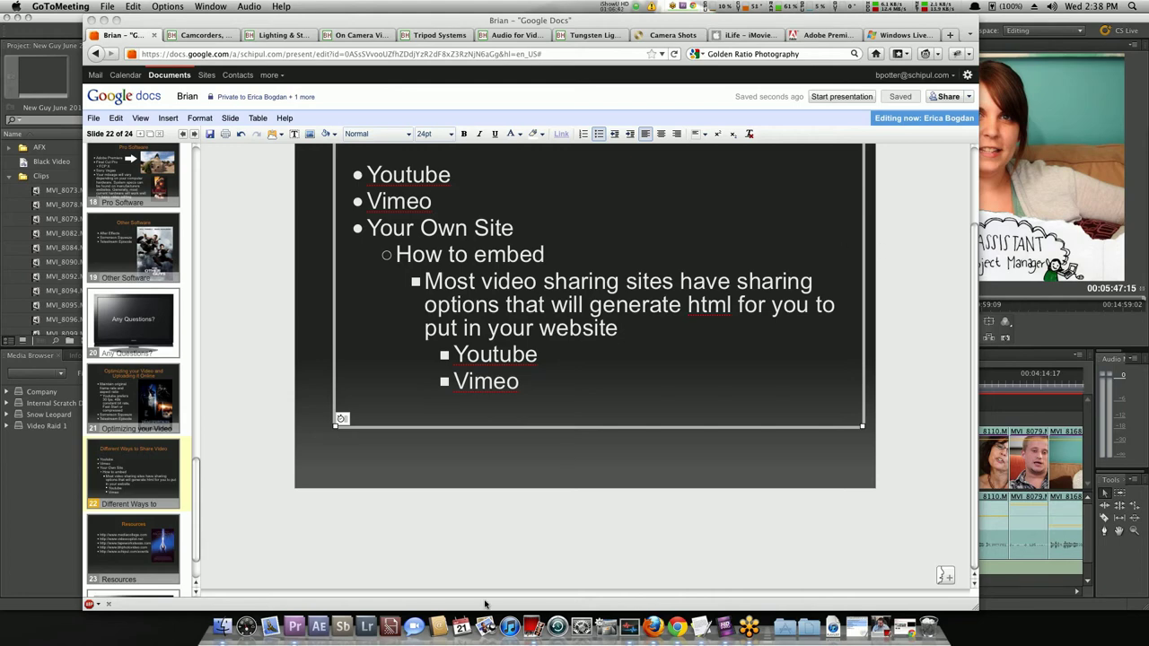
Launch Photo Booth from the Dock to show the live webcam view.
{"action": "left_click", "coordinate": [525, 626]}
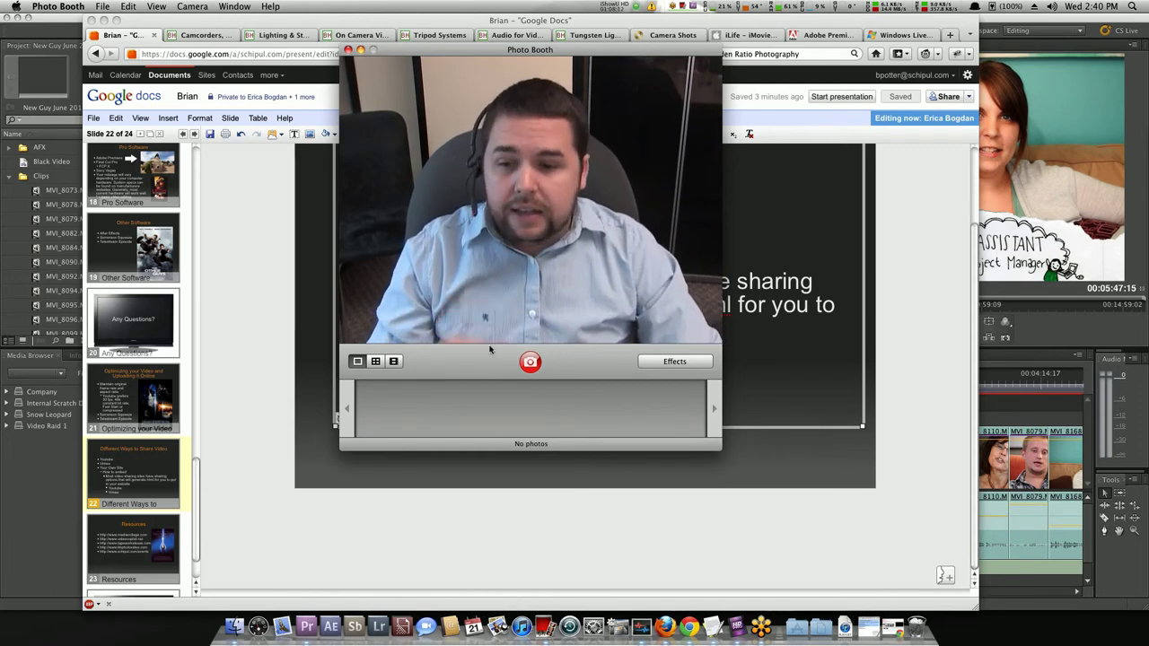
Bring the Firefox browser window back to the front.
{"action": "left_click", "coordinate": [256, 280]}
Open vimeo.com/schipul in a new tab and go to Schipul New Guys! from its Videos list.
{"action": "key", "text": "super+t"}
{"action": "type", "text": "sch"}
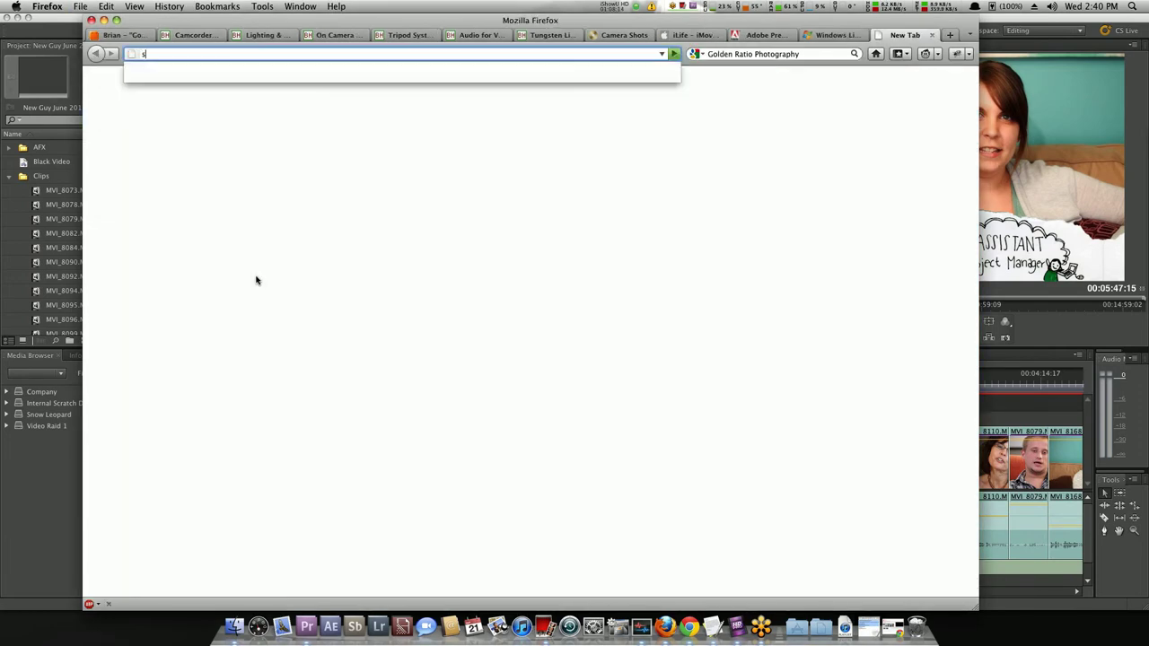
{"action": "key", "text": "BackSpace"}
{"action": "key", "text": "BackSpace"}
{"action": "key", "text": "BackSpace"}
{"action": "type", "text": "vi"}
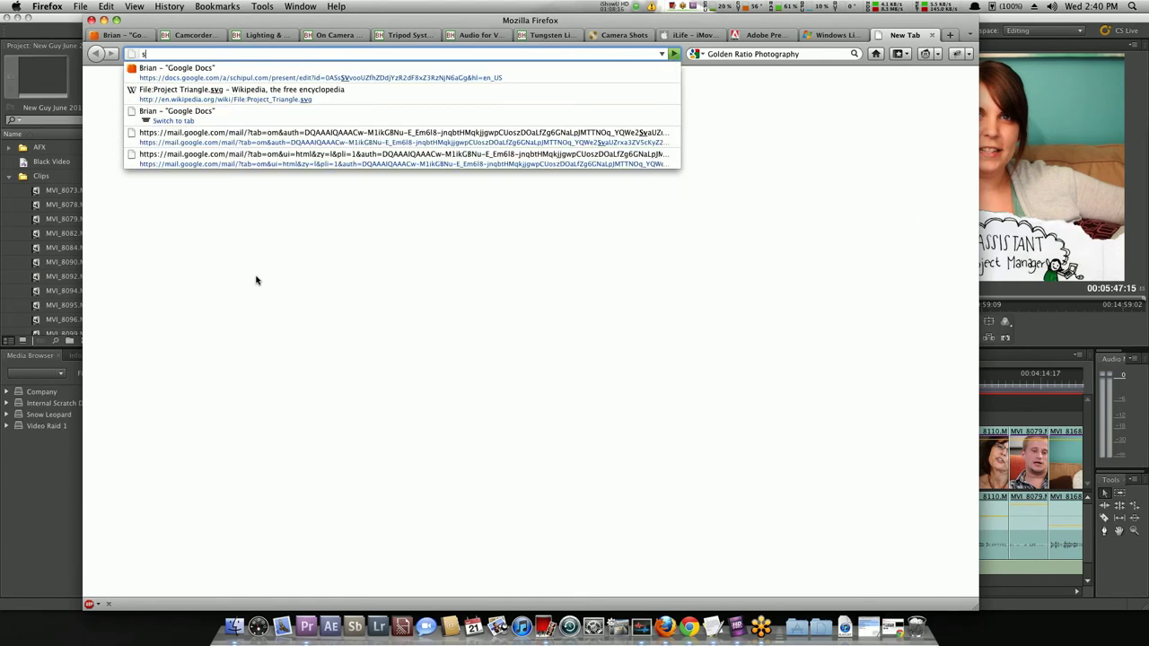
{"action": "type", "text": "meo.com/schipul"}
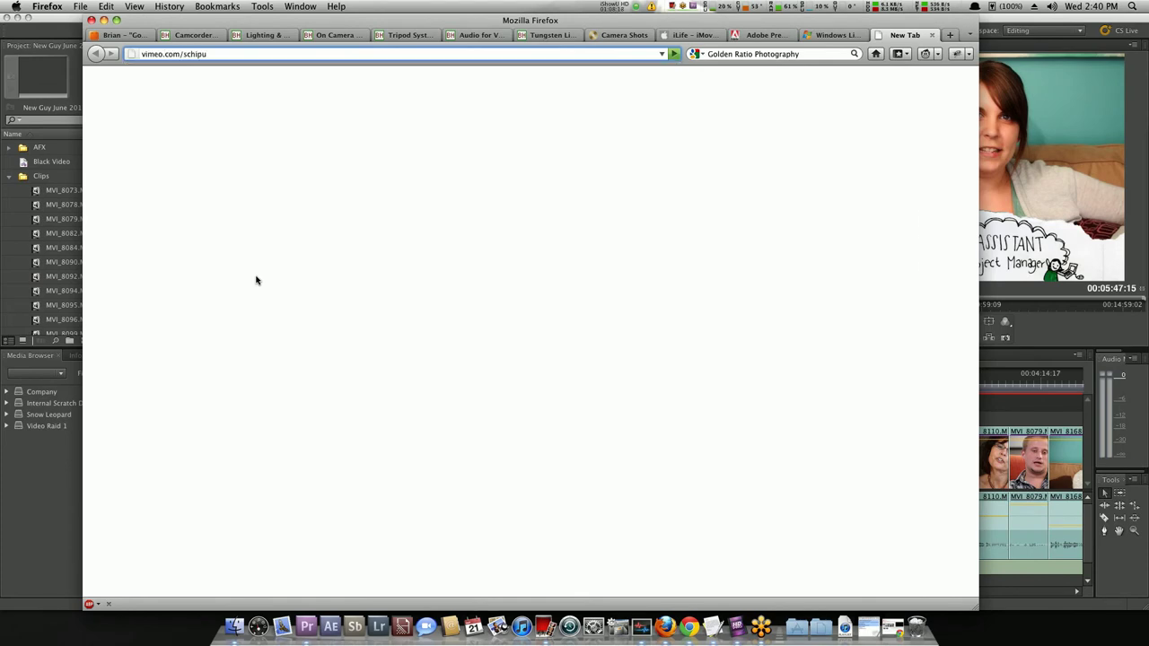
{"action": "key", "text": "Return"}
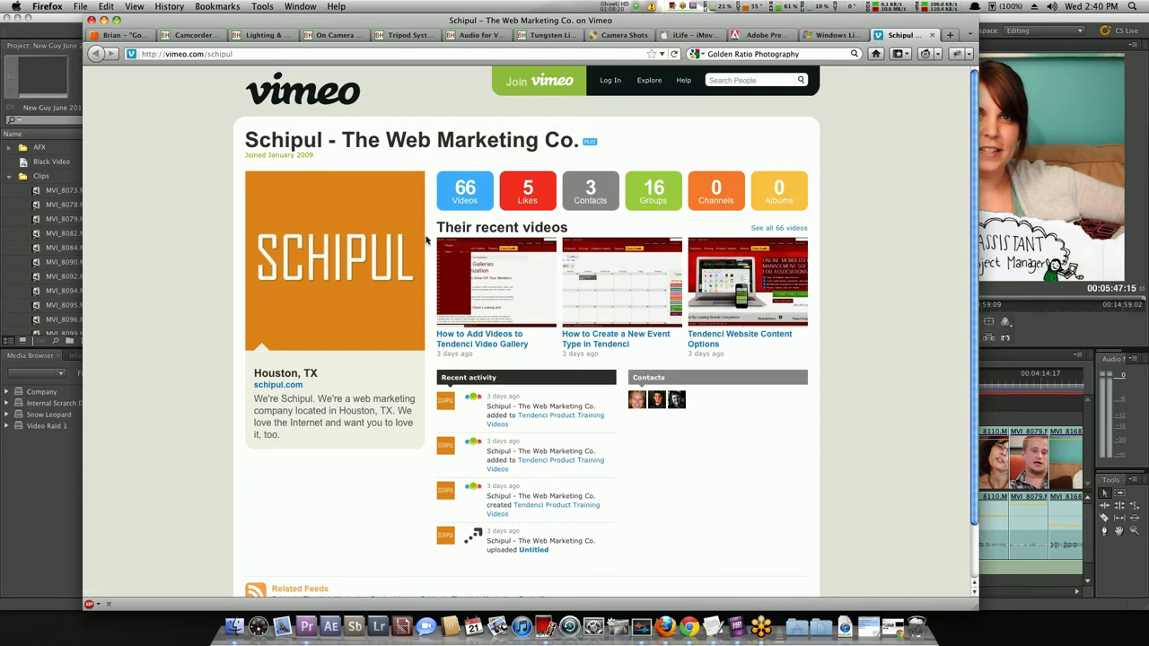
{"action": "left_click", "coordinate": [483, 204]}
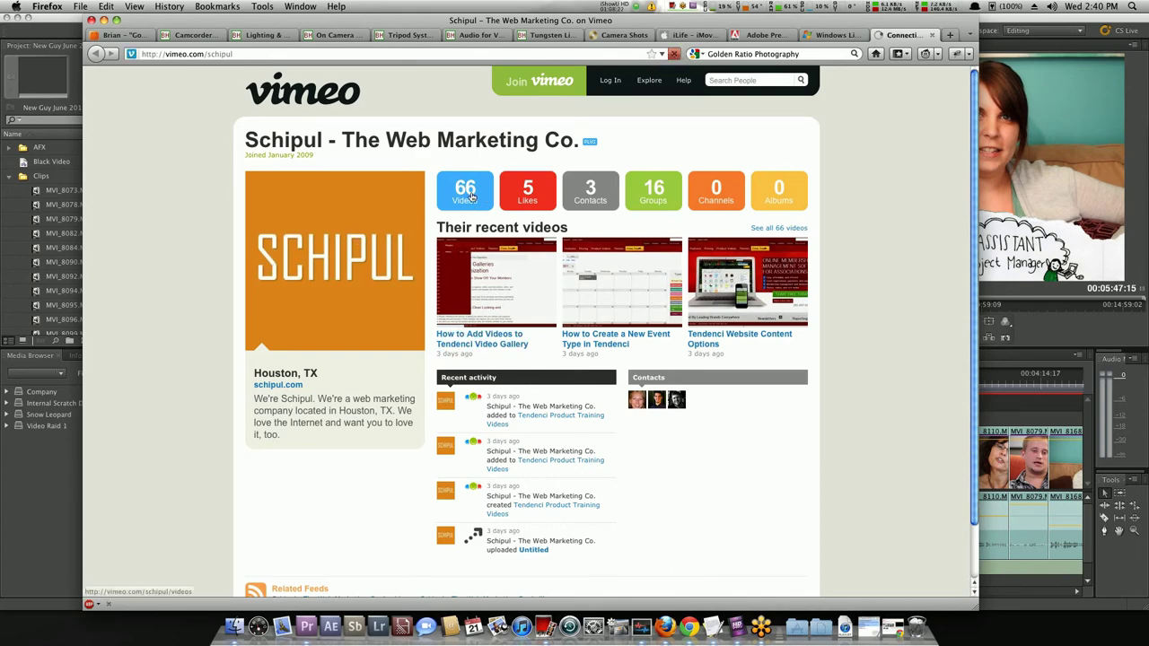
{"action": "scroll", "coordinate": [189, 359], "scroll_direction": "down", "scroll_amount": 5}
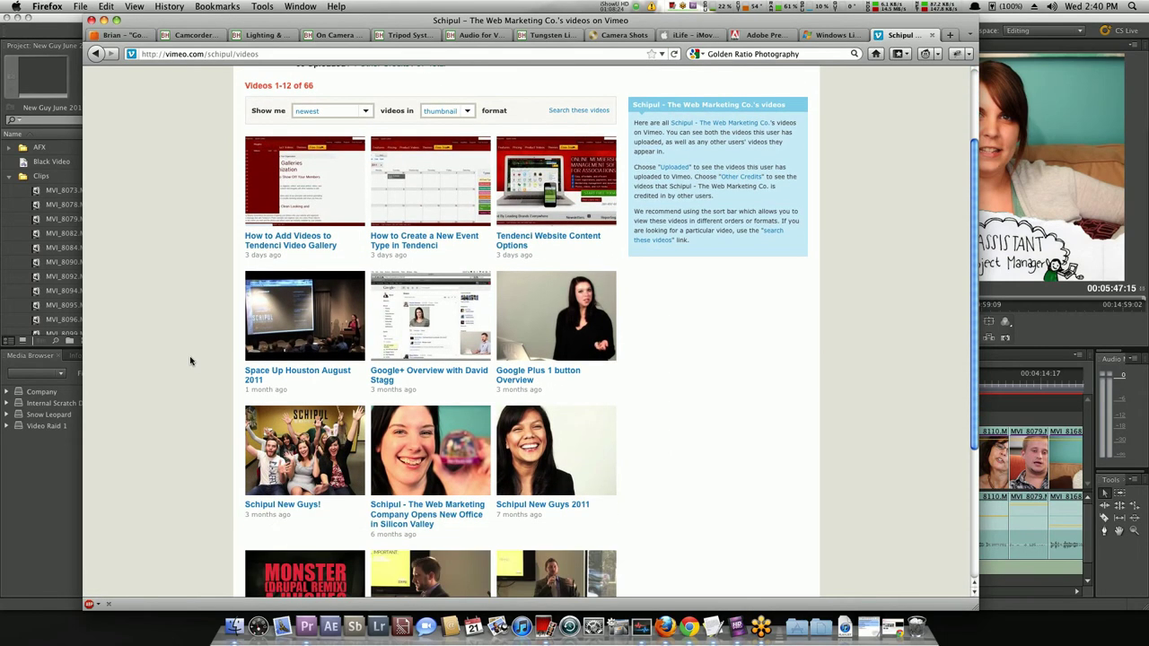
{"action": "left_click", "coordinate": [285, 382]}
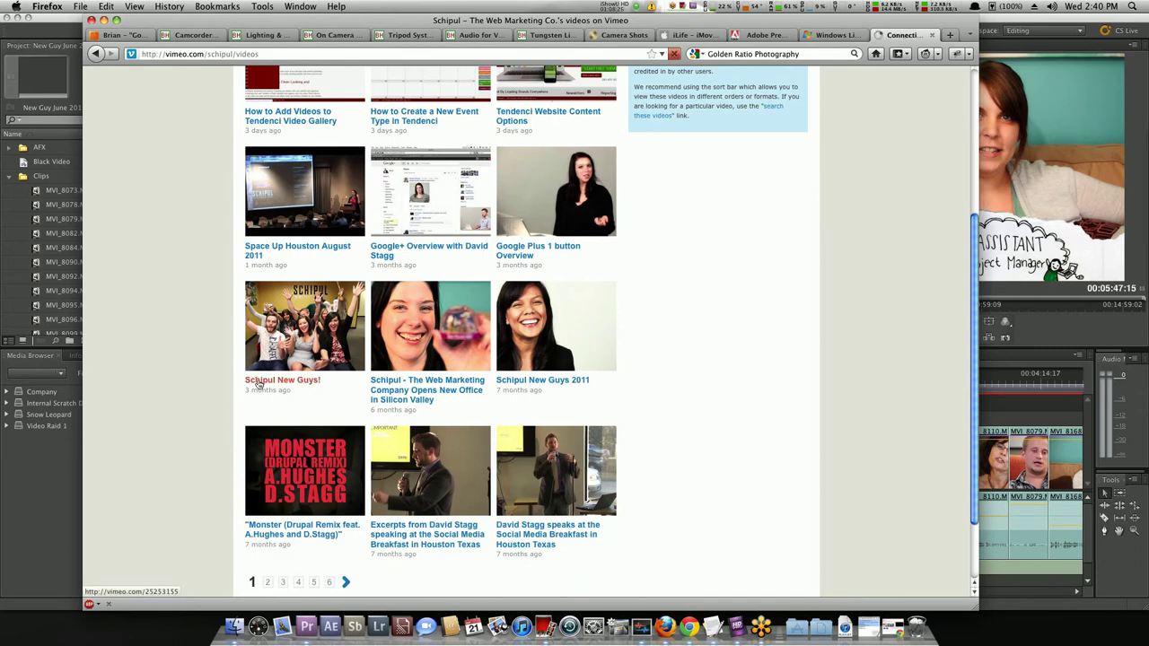
Highlight the video title 'Schipul New Guys!' on its page.
{"action": "scroll", "coordinate": [189, 346], "scroll_direction": "down", "scroll_amount": 3}
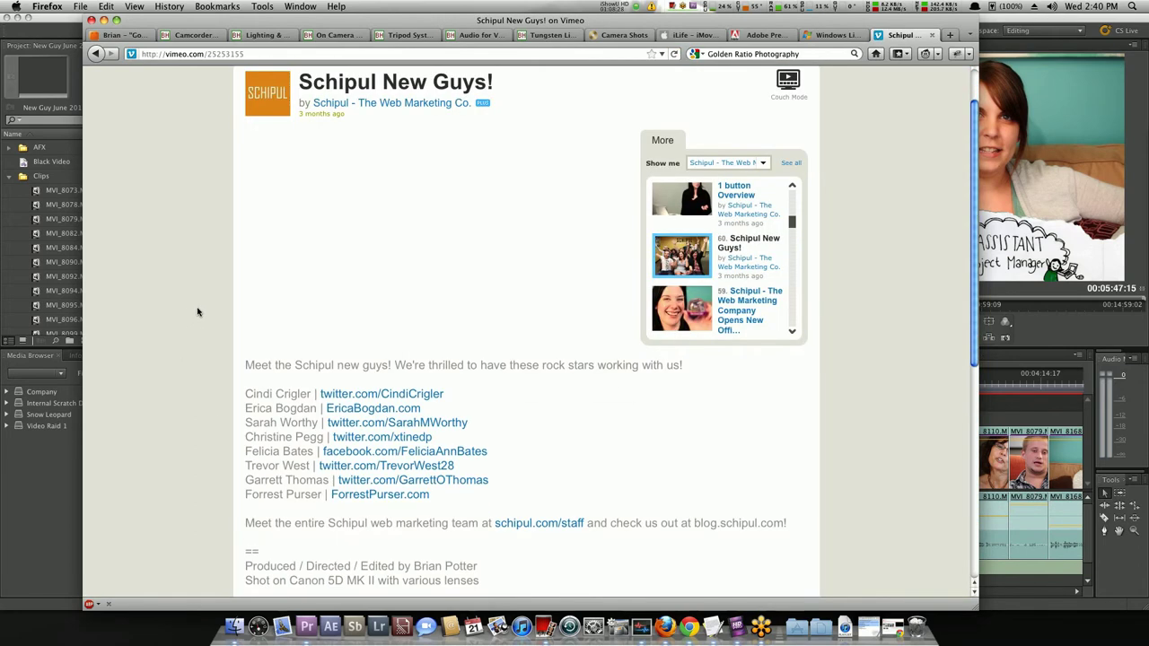
{"action": "scroll", "coordinate": [199, 310], "scroll_direction": "up", "scroll_amount": 2}
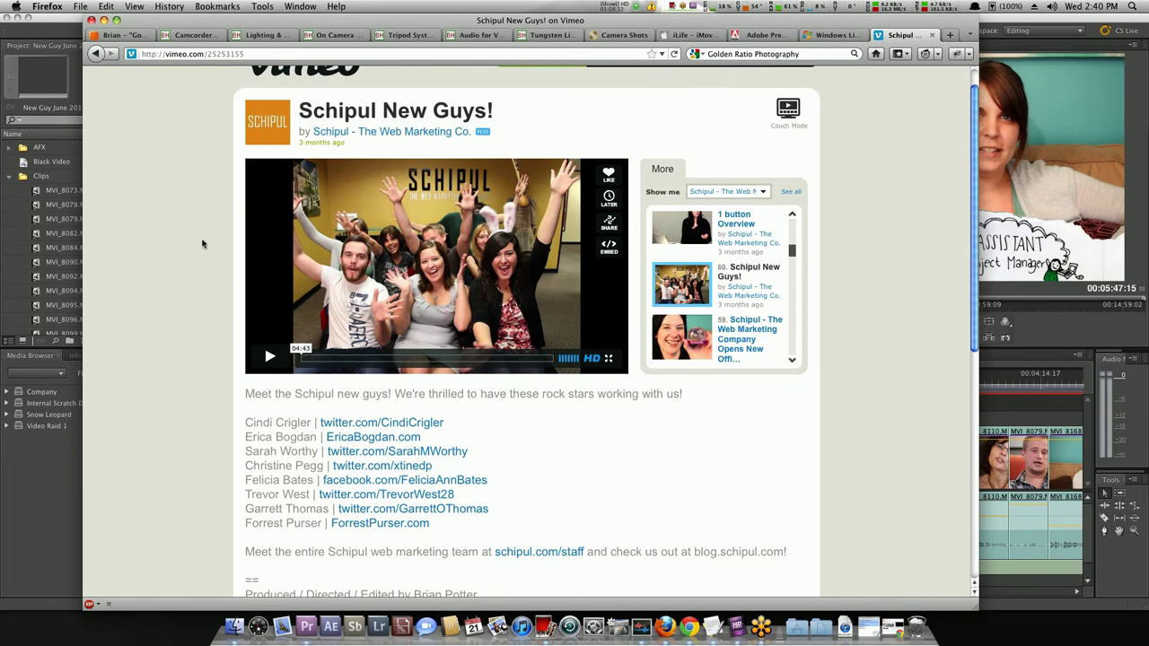
{"action": "left_click_drag", "start_coordinate": [297, 113], "coordinate": [541, 124]}
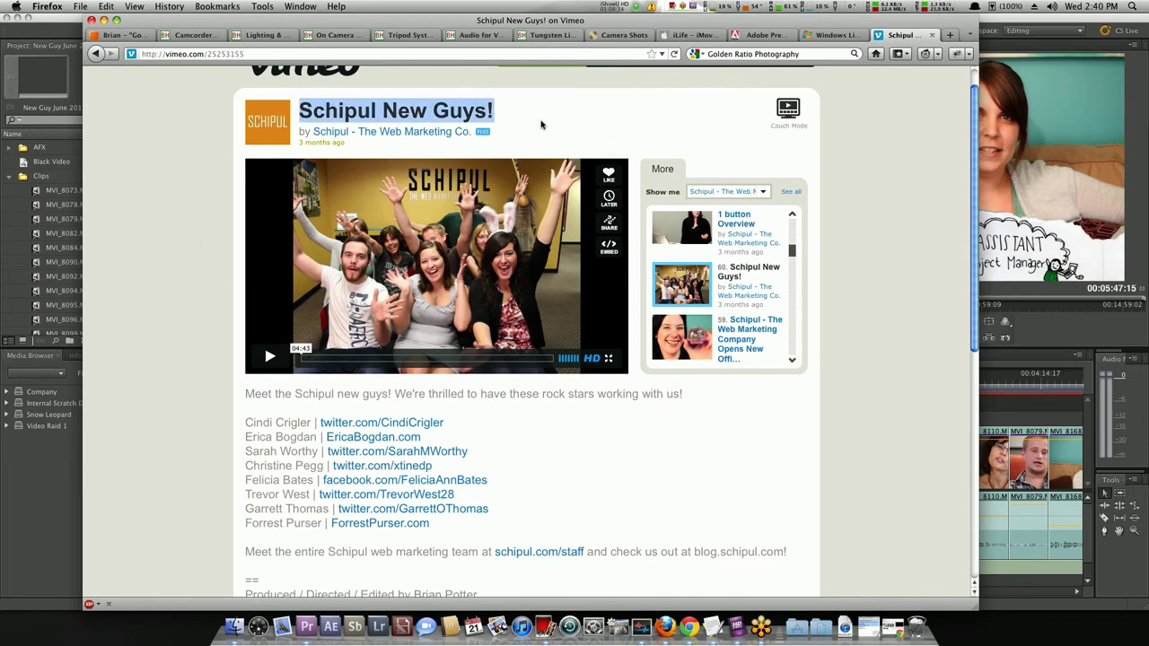
{"action": "left_click", "coordinate": [370, 97]}
{"action": "left_click_drag", "start_coordinate": [299, 111], "coordinate": [521, 122]}
{"action": "left_click", "coordinate": [521, 122]}
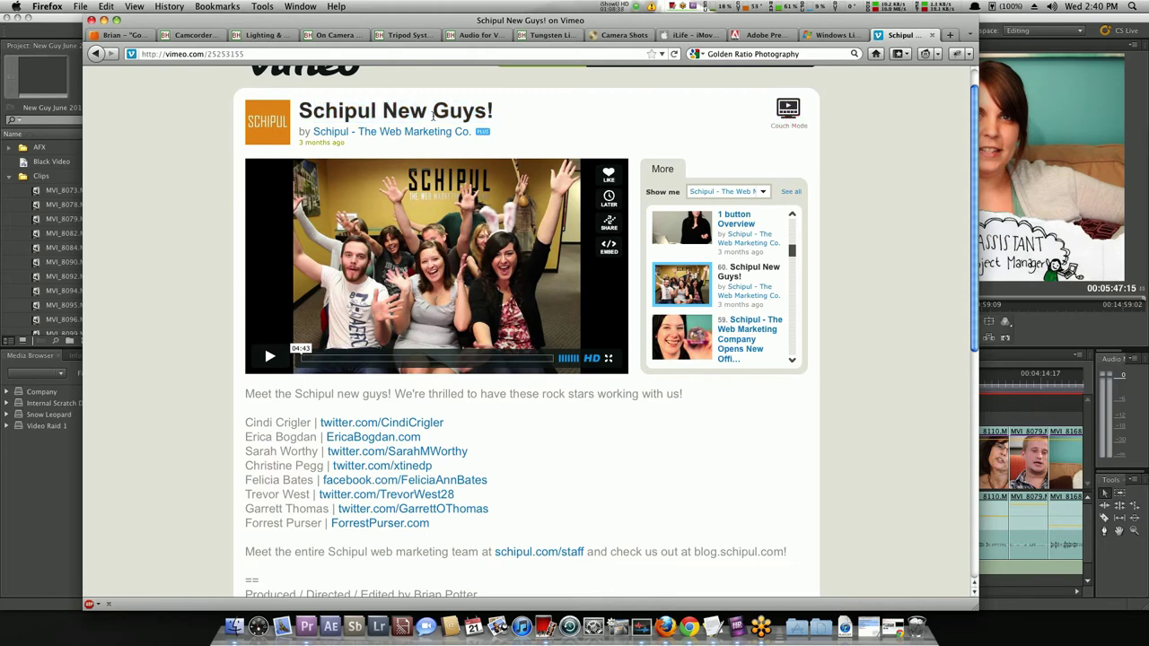
Highlight description lines, including the meet-the-team invitation, 'Schipul web marketing' and blog.schipul.com!
{"action": "scroll", "coordinate": [511, 121], "scroll_direction": "down", "scroll_amount": 1}
{"action": "scroll", "coordinate": [433, 114], "scroll_direction": "down", "scroll_amount": 2}
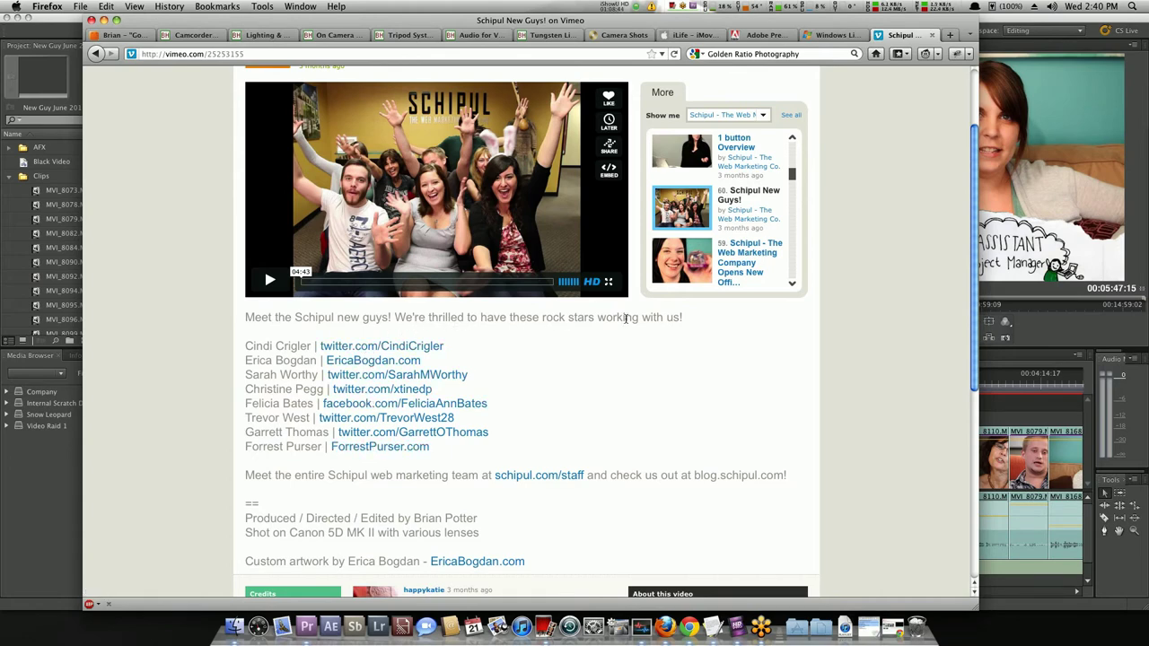
{"action": "scroll", "coordinate": [626, 318], "scroll_direction": "down", "scroll_amount": 2}
{"action": "left_click_drag", "start_coordinate": [394, 250], "coordinate": [726, 266]}
{"action": "left_click", "coordinate": [726, 266]}
{"action": "scroll", "coordinate": [564, 323], "scroll_direction": "down", "scroll_amount": 1}
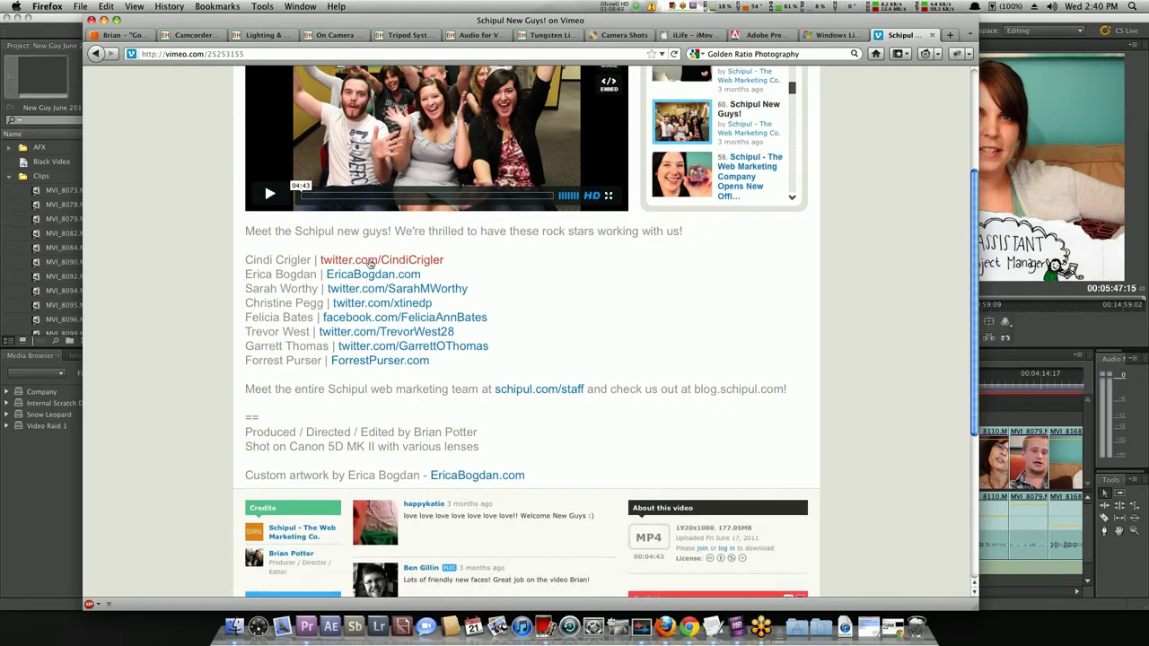
{"action": "scroll", "coordinate": [372, 355], "scroll_direction": "down", "scroll_amount": 1}
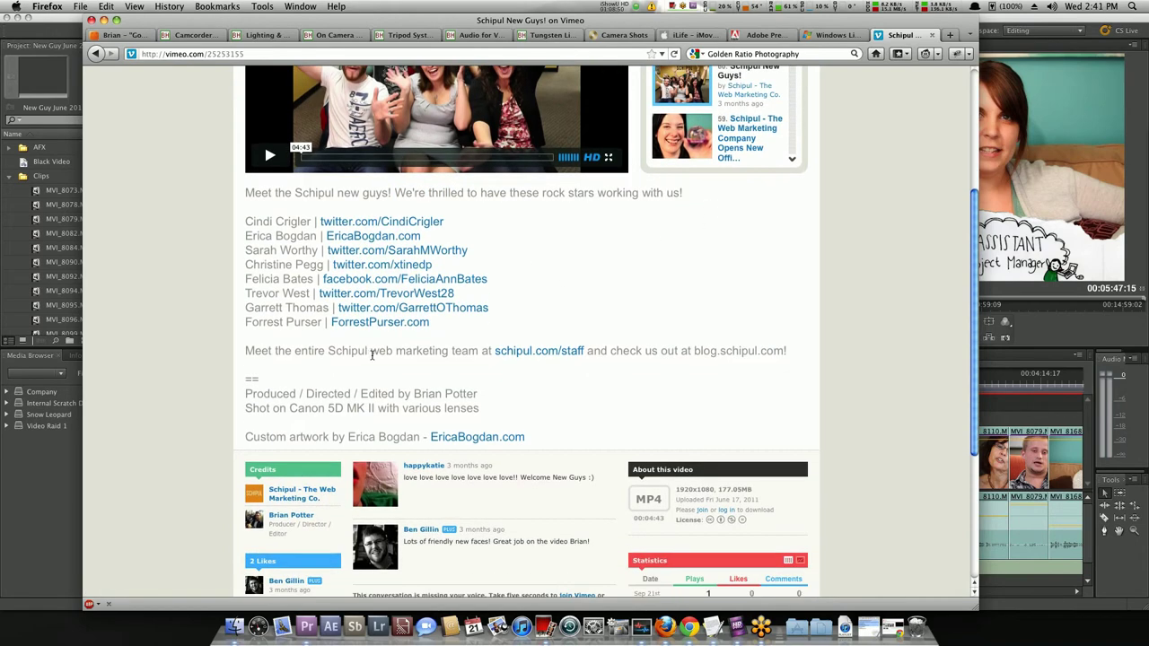
{"action": "left_click_drag", "start_coordinate": [249, 351], "coordinate": [594, 353]}
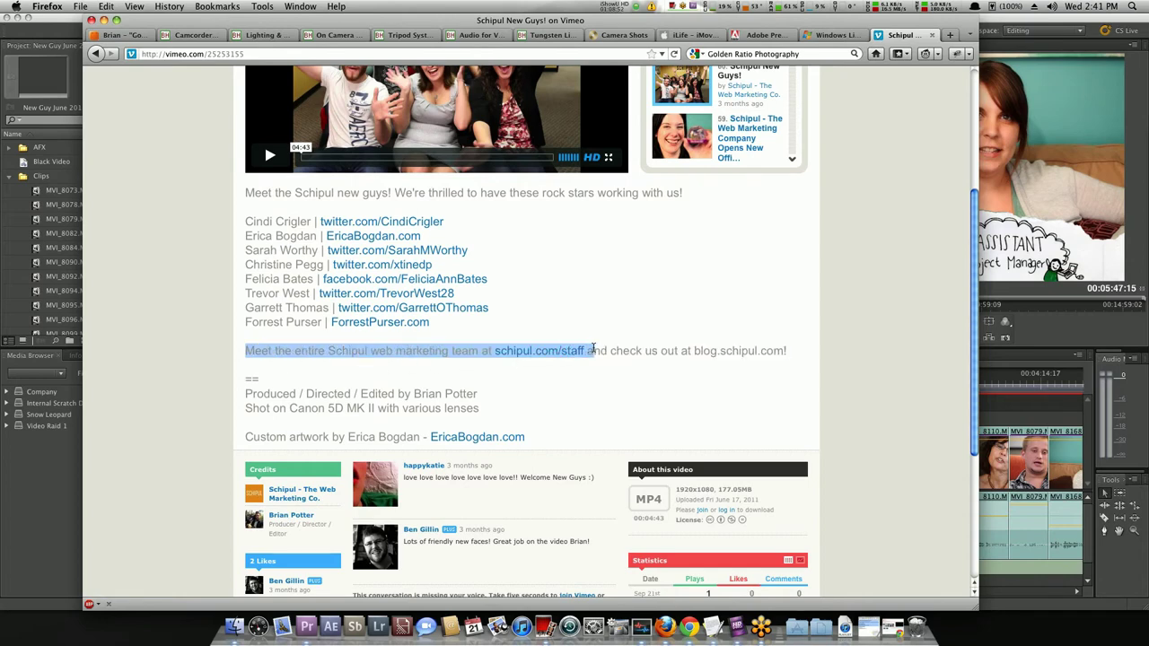
{"action": "left_click", "coordinate": [436, 367]}
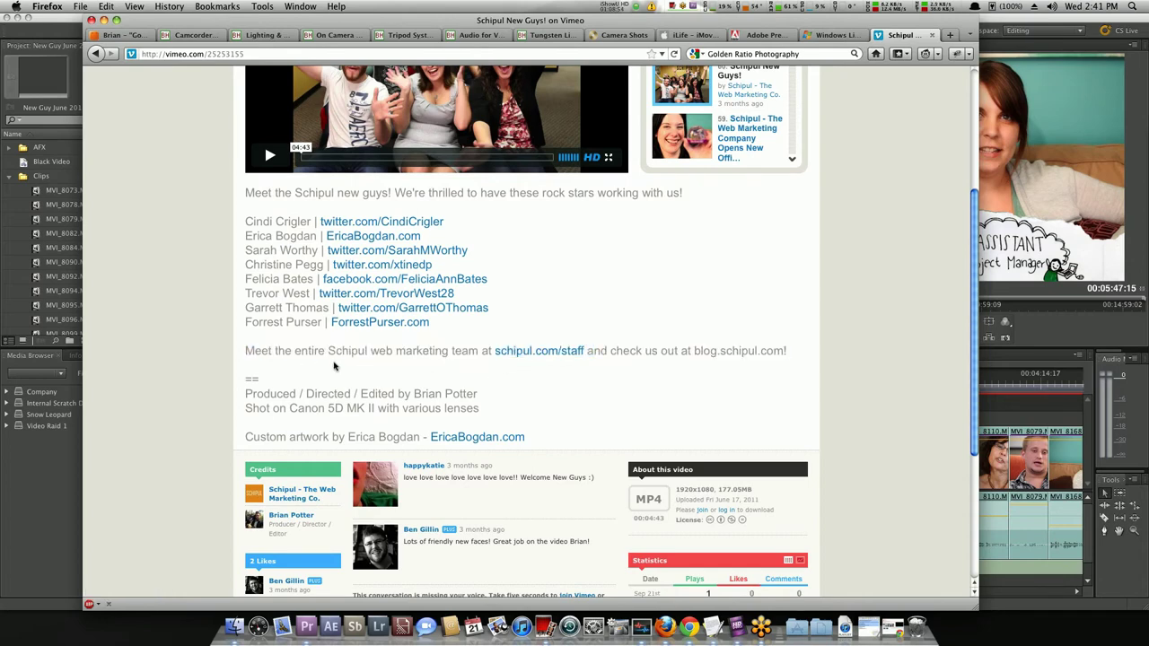
{"action": "left_click_drag", "start_coordinate": [328, 350], "coordinate": [454, 351]}
{"action": "left_click", "coordinate": [454, 351]}
{"action": "left_click_drag", "start_coordinate": [691, 354], "coordinate": [784, 352]}
{"action": "left_click", "coordinate": [805, 358]}
Highlight the producer credit and the camera model Canon 5D MK II in the credits.
{"action": "left_click_drag", "start_coordinate": [475, 393], "coordinate": [414, 393]}
{"action": "left_click", "coordinate": [436, 393]}
{"action": "left_click_drag", "start_coordinate": [495, 396], "coordinate": [425, 393]}
{"action": "left_click", "coordinate": [424, 393]}
{"action": "scroll", "coordinate": [364, 418], "scroll_direction": "down", "scroll_amount": 2}
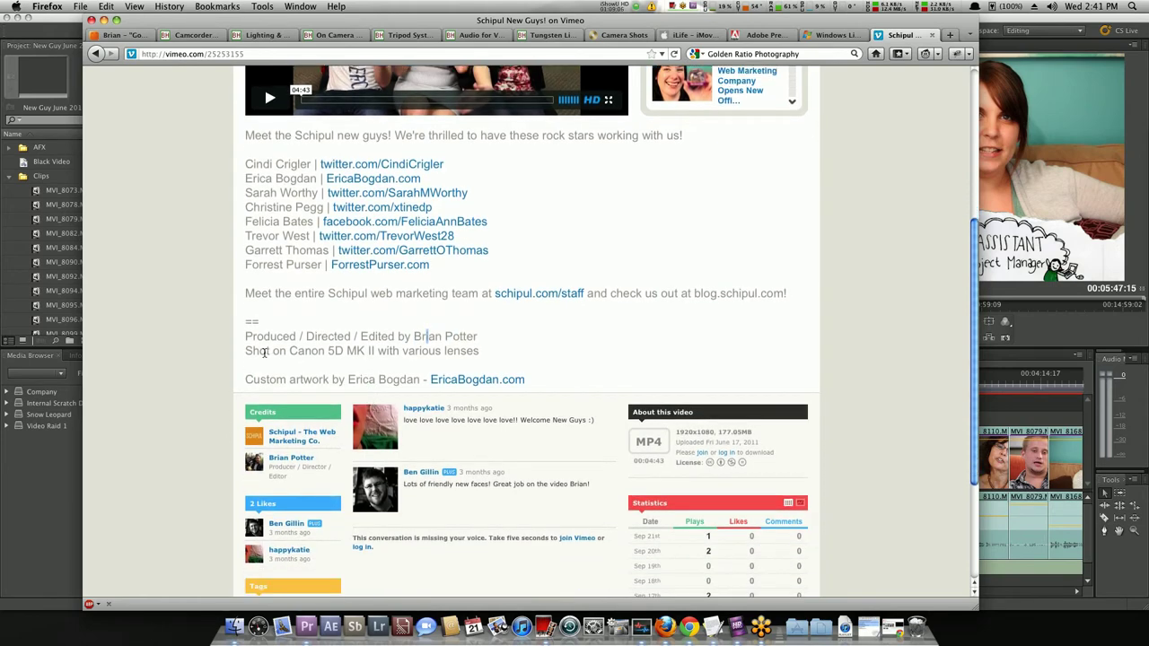
{"action": "left_click_drag", "start_coordinate": [293, 353], "coordinate": [374, 352]}
{"action": "left_click", "coordinate": [374, 352]}
{"action": "scroll", "coordinate": [512, 367], "scroll_direction": "down", "scroll_amount": 1}
{"action": "scroll", "coordinate": [569, 392], "scroll_direction": "down", "scroll_amount": 4}
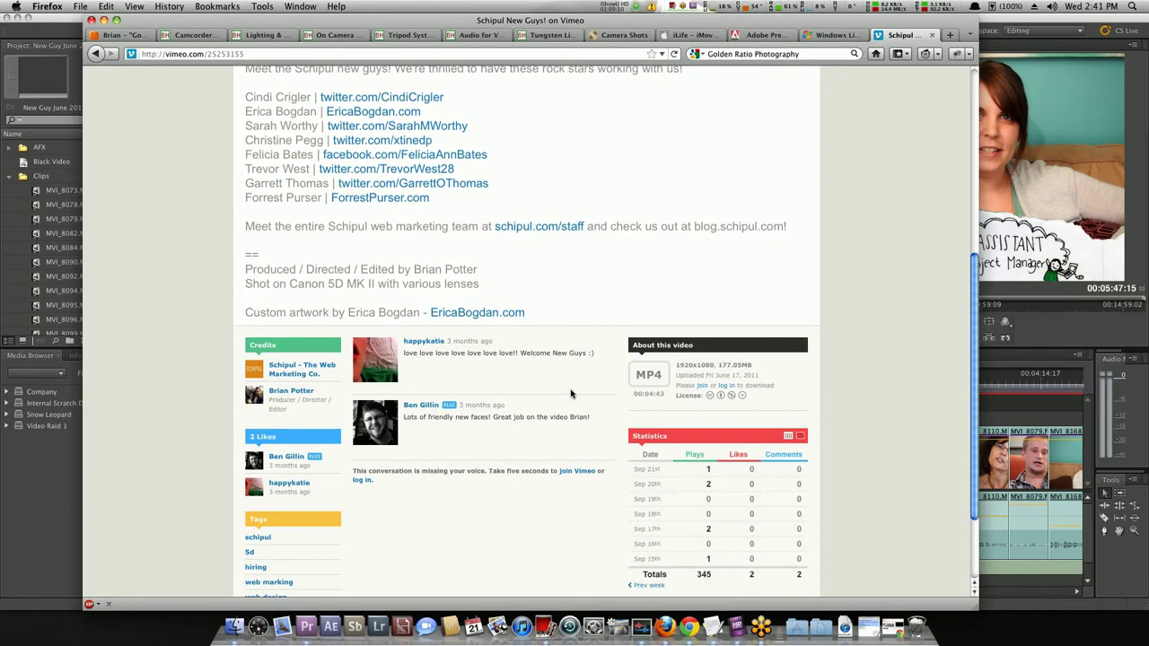
{"action": "scroll", "coordinate": [569, 392], "scroll_direction": "down", "scroll_amount": 2}
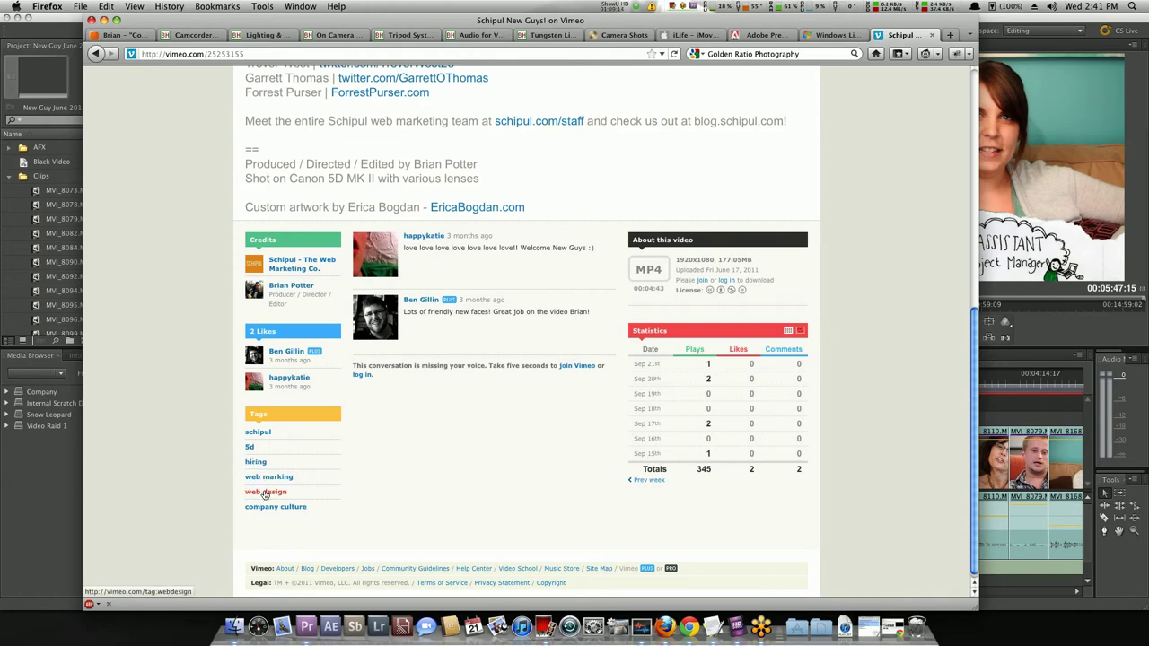
{"action": "left_click", "coordinate": [509, 62]}
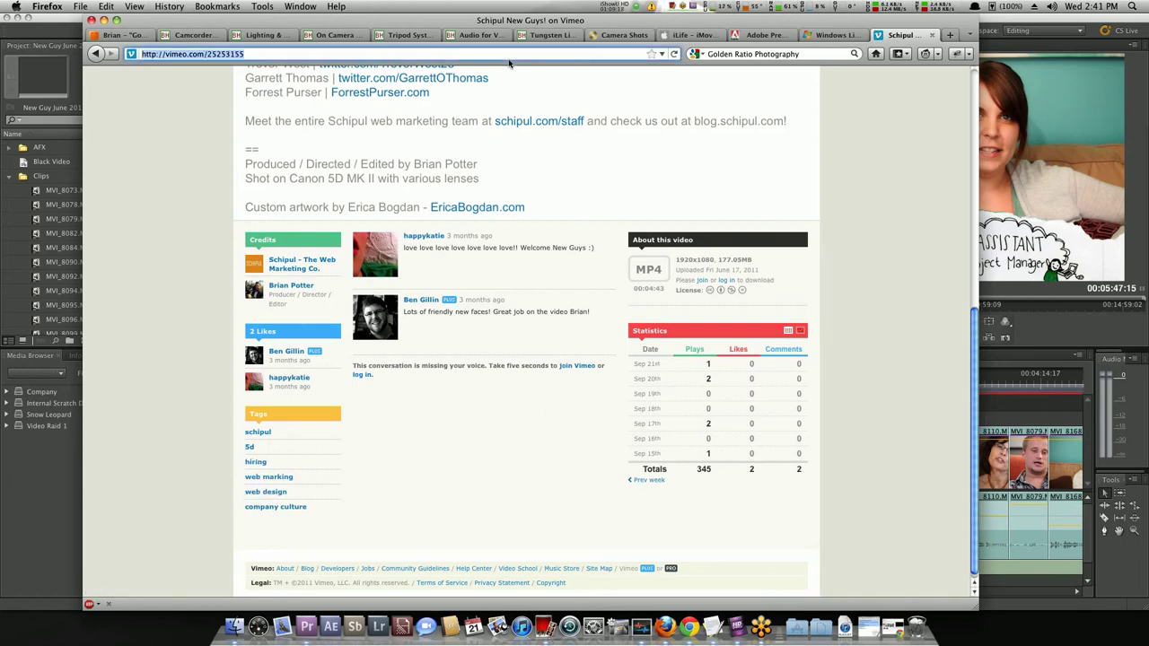
Go to youtube.com, open the Charlie's Angels trailer and expand its full description.
{"action": "type", "text": "youtube.com"}
{"action": "key", "text": "Return"}
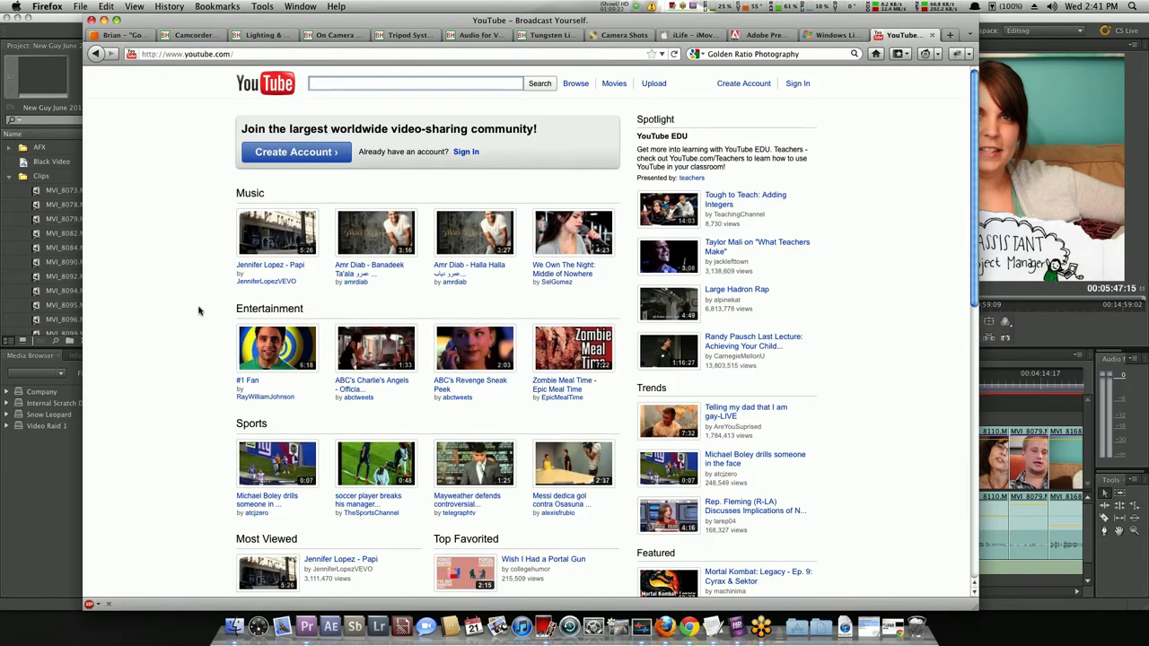
{"action": "scroll", "coordinate": [199, 311], "scroll_direction": "down", "scroll_amount": 1}
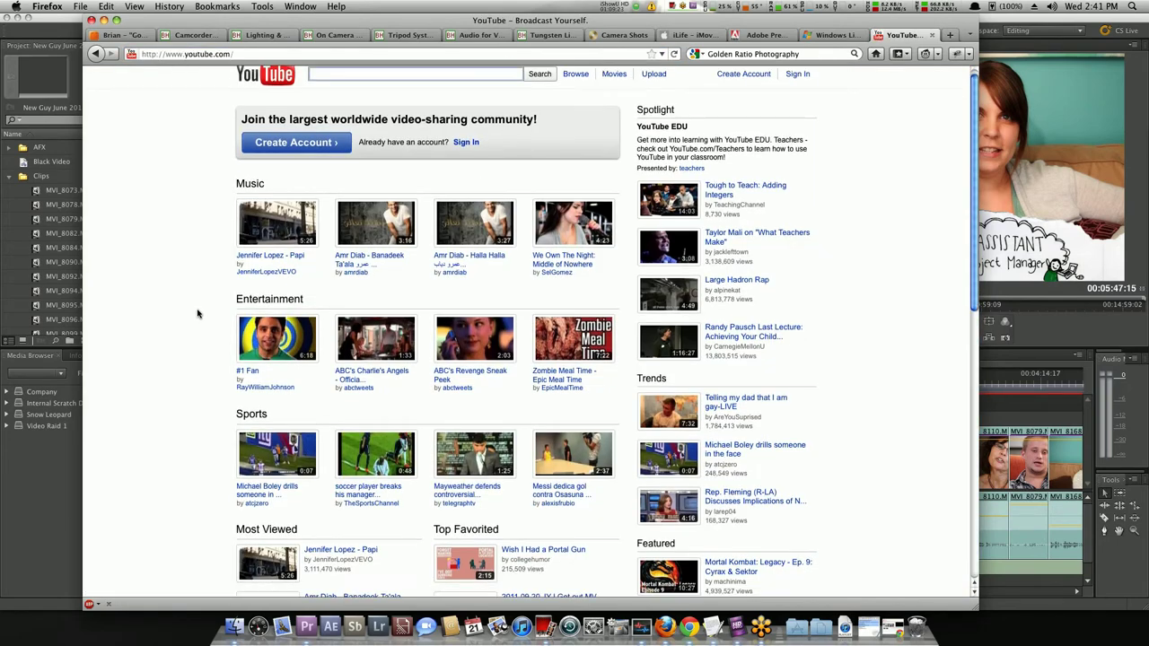
{"action": "left_click", "coordinate": [351, 380]}
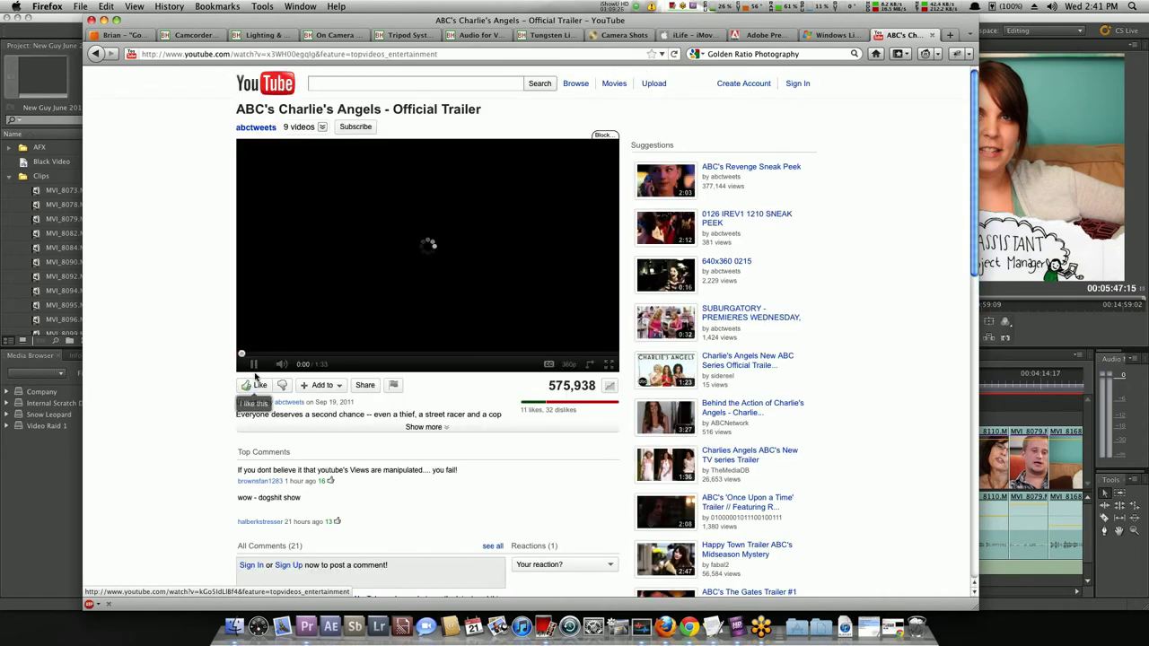
{"action": "left_click", "coordinate": [402, 427]}
Highlight parts of the trailer description, including the line ending 'Charlie's Angels.'.
{"action": "scroll", "coordinate": [235, 417], "scroll_direction": "down", "scroll_amount": 2}
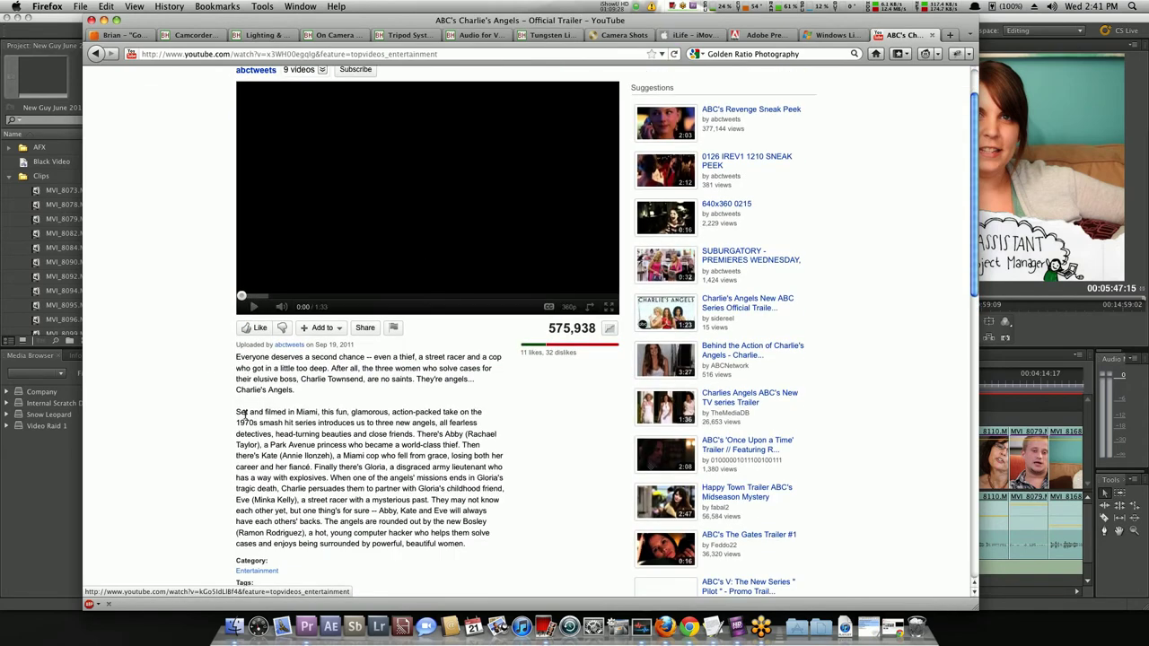
{"action": "scroll", "coordinate": [225, 340], "scroll_direction": "down", "scroll_amount": 2}
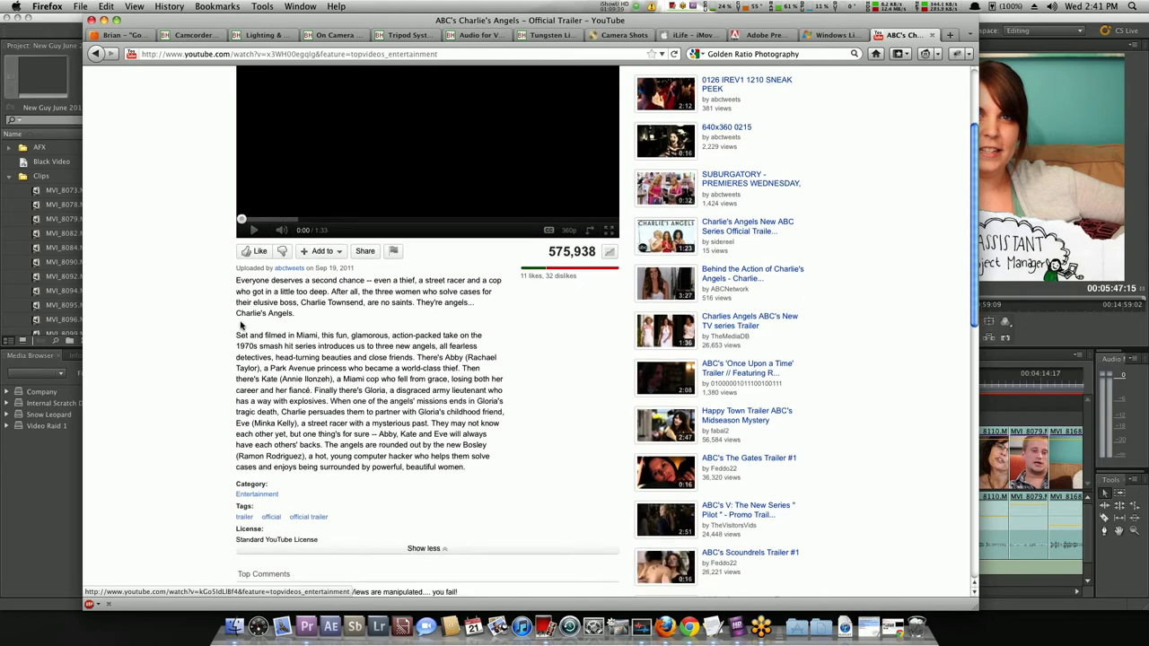
{"action": "left_click_drag", "start_coordinate": [236, 281], "coordinate": [474, 473]}
{"action": "left_click", "coordinate": [245, 368]}
{"action": "scroll", "coordinate": [312, 304], "scroll_direction": "up", "scroll_amount": 1}
{"action": "triple_click", "coordinate": [320, 332]}
{"action": "left_click", "coordinate": [326, 332]}
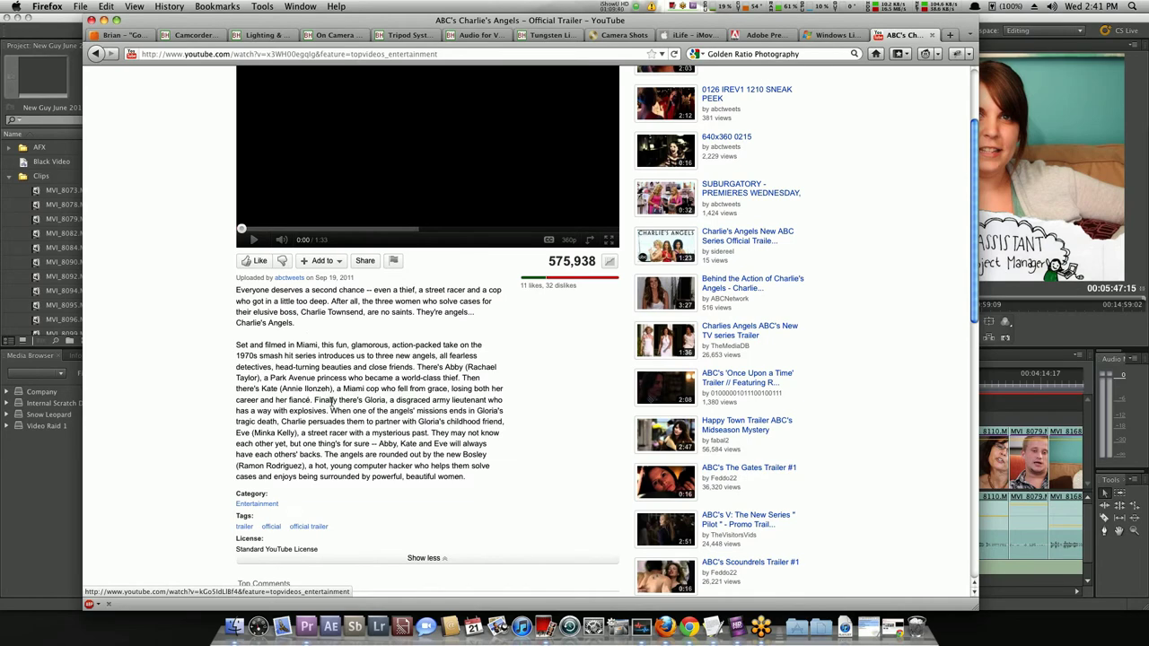
{"action": "left_click_drag", "start_coordinate": [289, 388], "coordinate": [370, 390]}
{"action": "left_click", "coordinate": [479, 379]}
Scroll through the comments and back to the top, then launch Photo Booth.
{"action": "scroll", "coordinate": [481, 381], "scroll_direction": "down", "scroll_amount": 1}
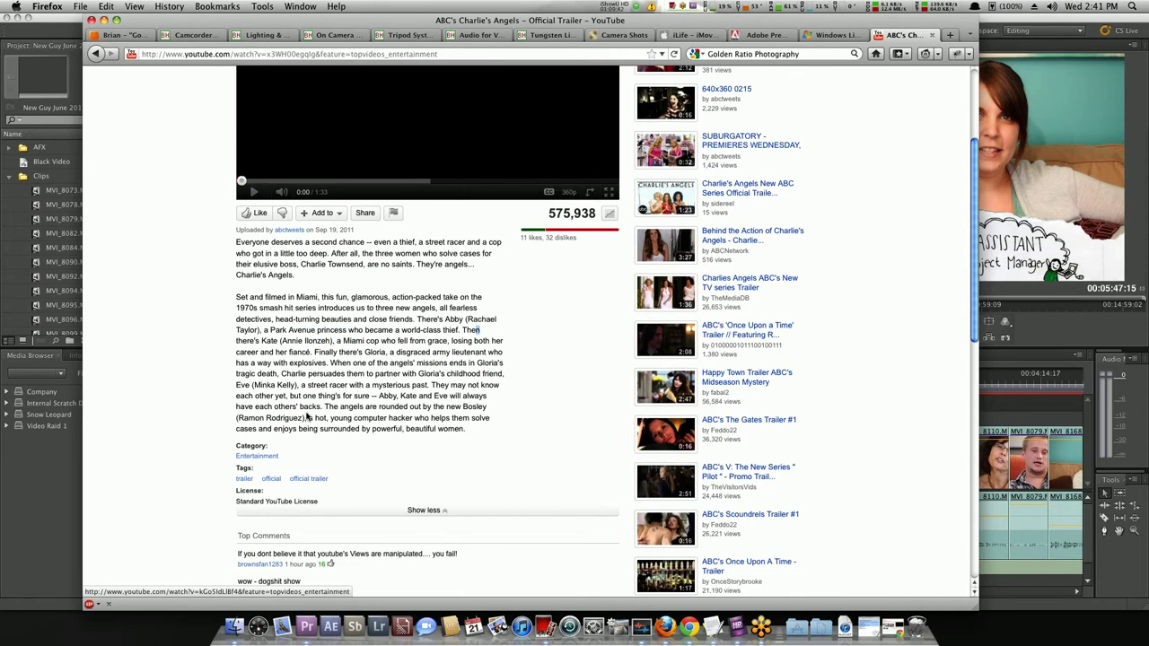
{"action": "scroll", "coordinate": [265, 458], "scroll_direction": "down", "scroll_amount": 2}
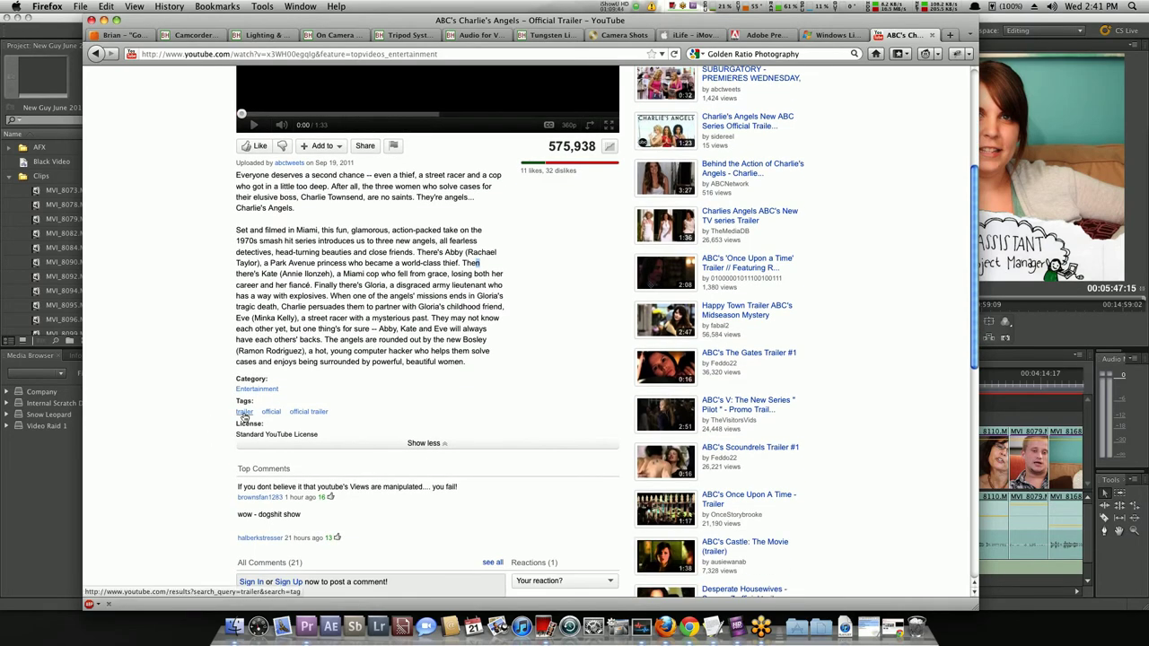
{"action": "scroll", "coordinate": [240, 381], "scroll_direction": "up", "scroll_amount": 5}
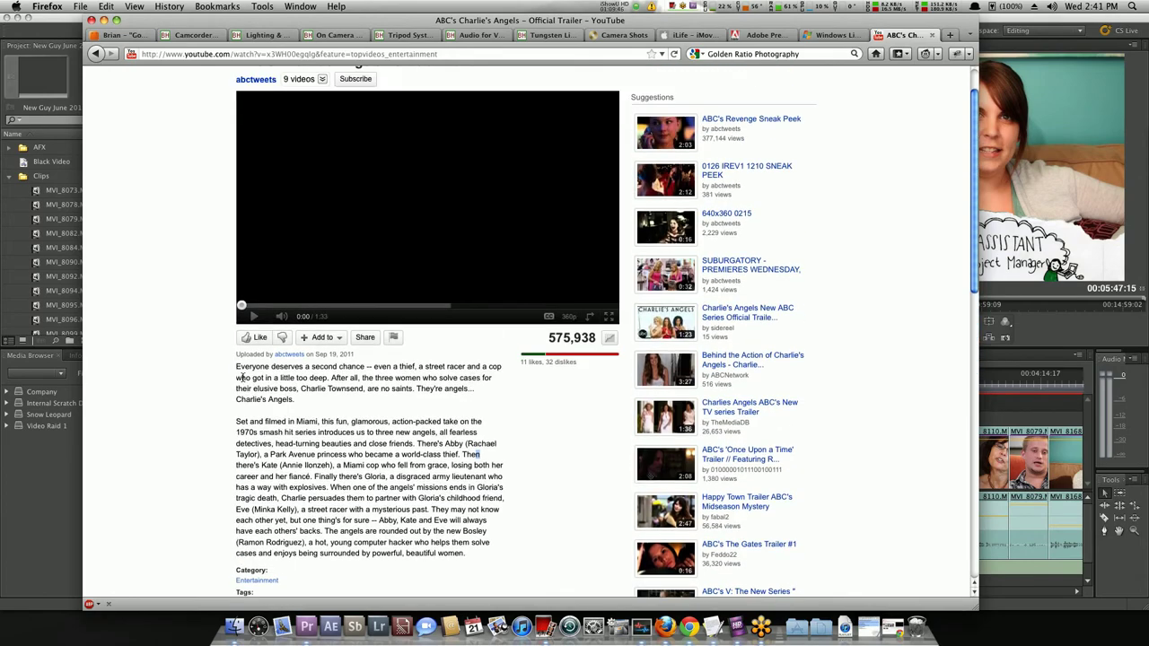
{"action": "scroll", "coordinate": [241, 379], "scroll_direction": "down", "scroll_amount": 7}
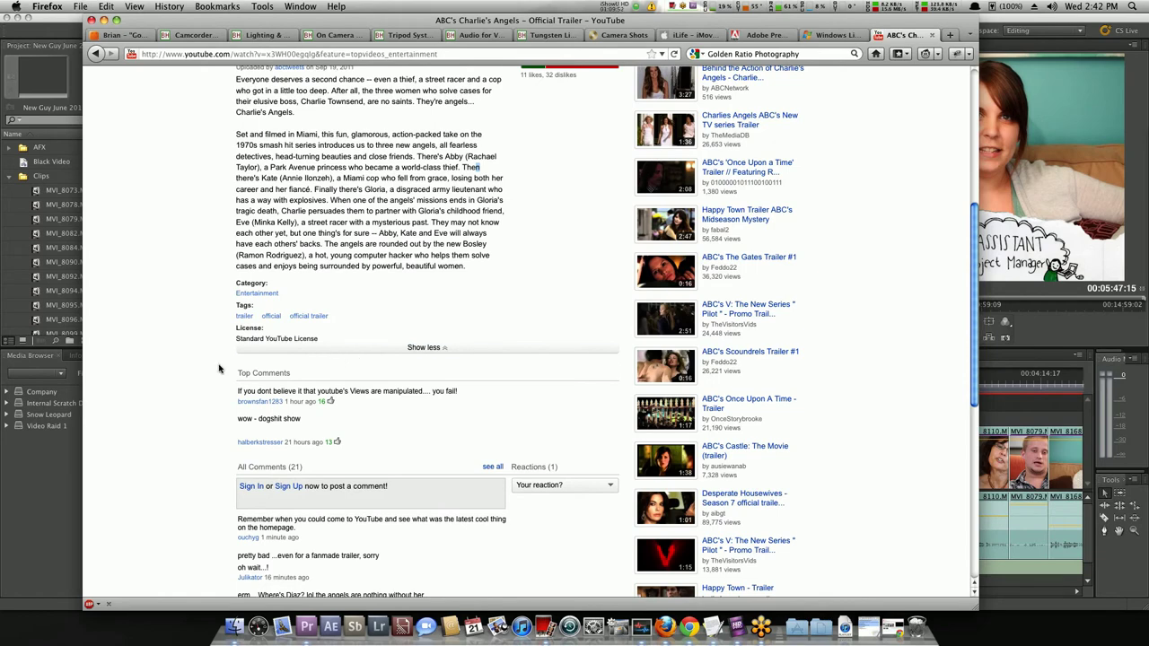
{"action": "scroll", "coordinate": [226, 364], "scroll_direction": "up", "scroll_amount": 8}
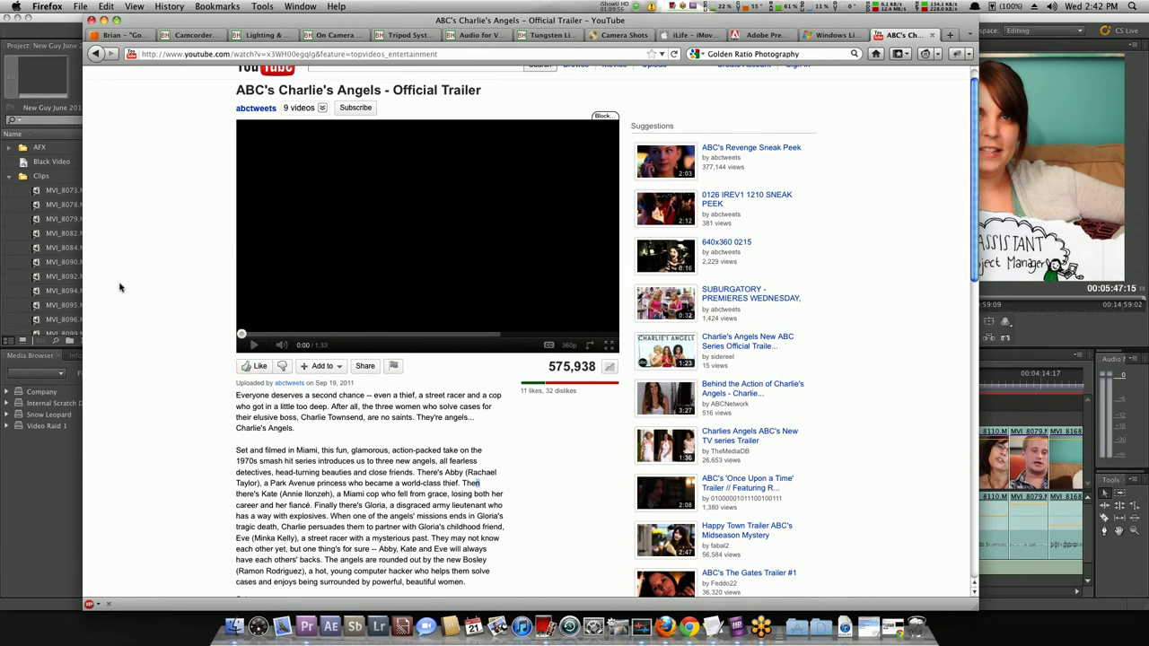
{"action": "scroll", "coordinate": [159, 290], "scroll_direction": "up", "scroll_amount": 1}
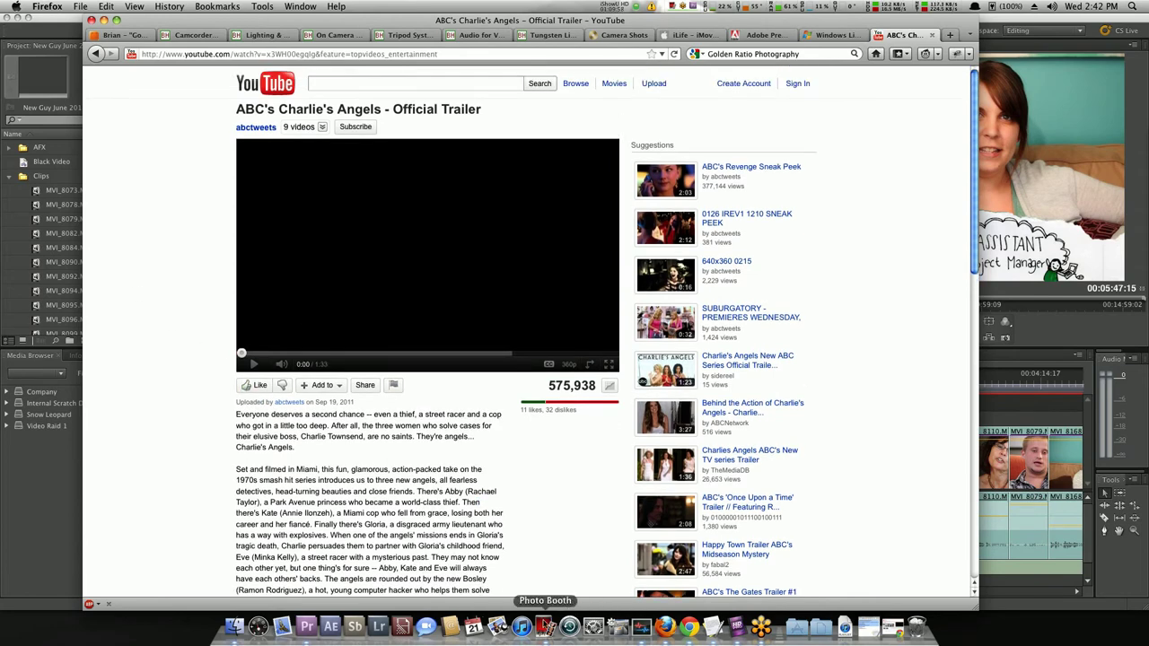
{"action": "left_click", "coordinate": [544, 626]}
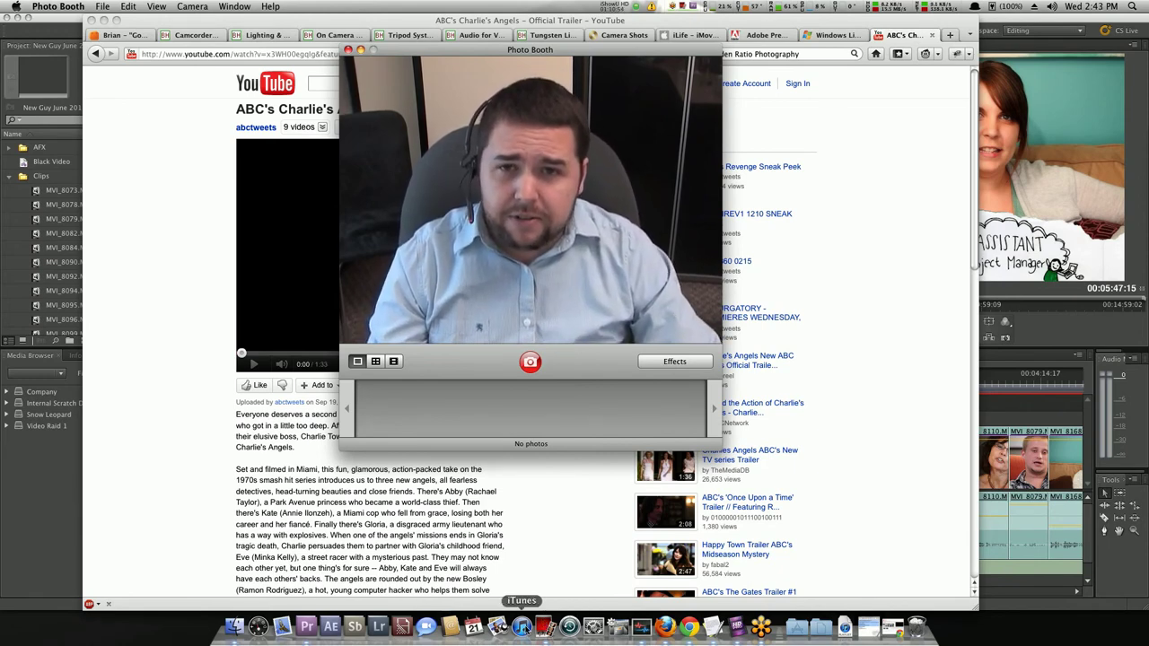
Send Photo Booth behind the browser and switch to the YouTube window in Chrome.
{"action": "left_click", "coordinate": [154, 374]}
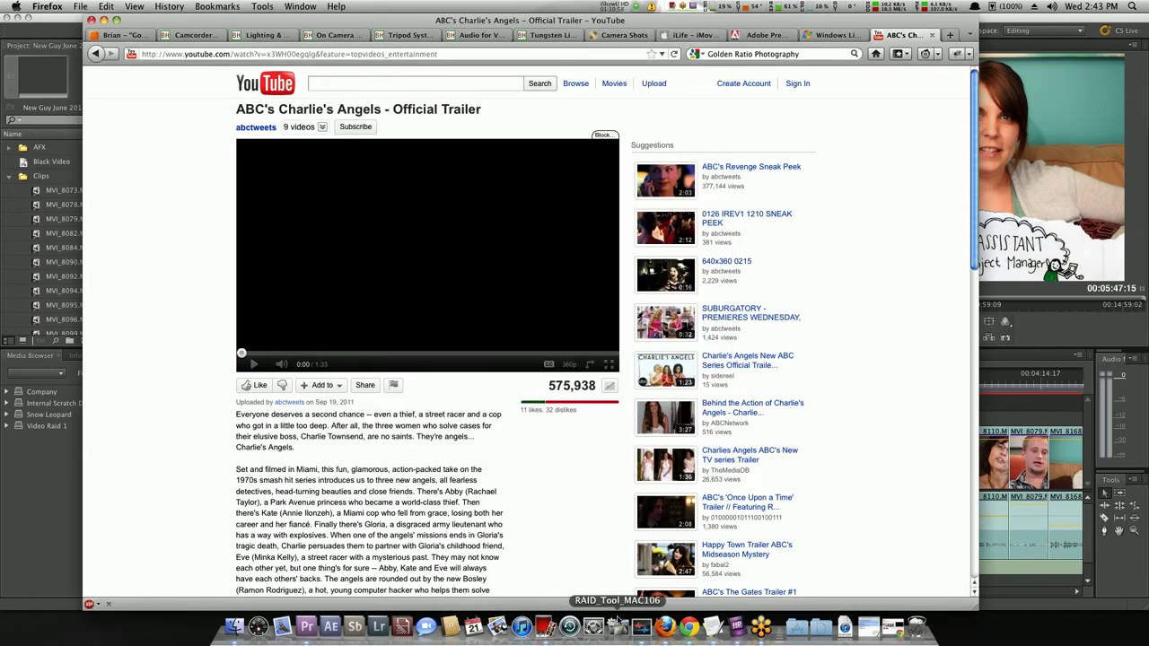
{"action": "left_click", "coordinate": [689, 627]}
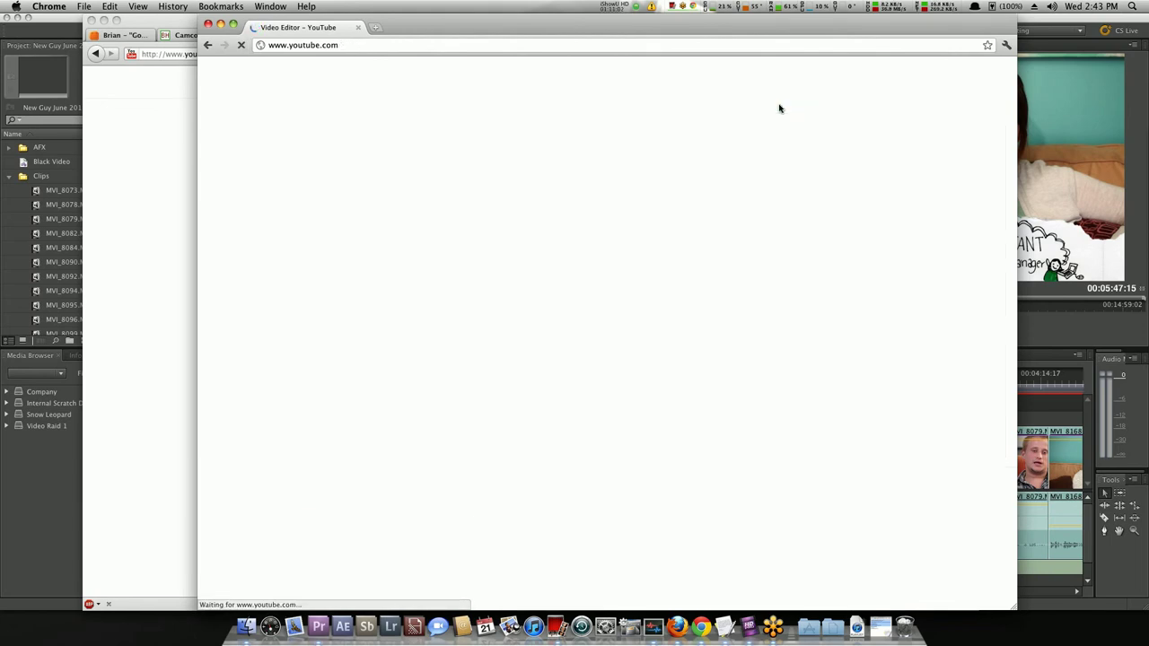
Upload 'Schipul New Guy Video June 2011.mp4' from the Desktop to YouTube.
{"action": "left_click", "coordinate": [780, 76]}
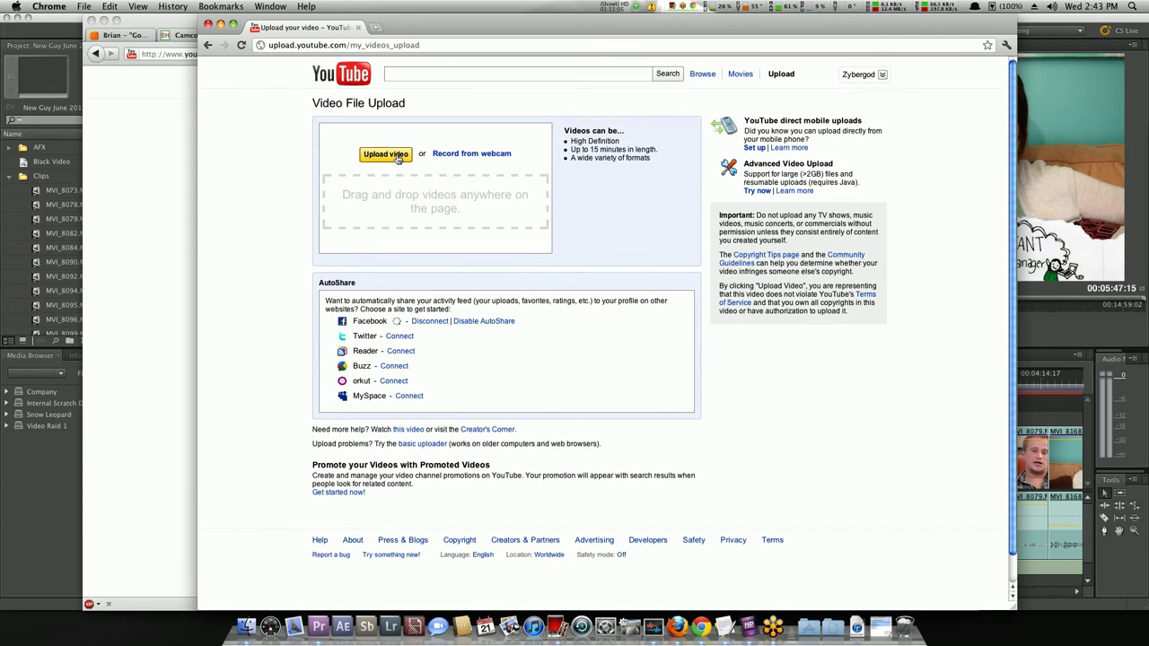
{"action": "left_click", "coordinate": [385, 155]}
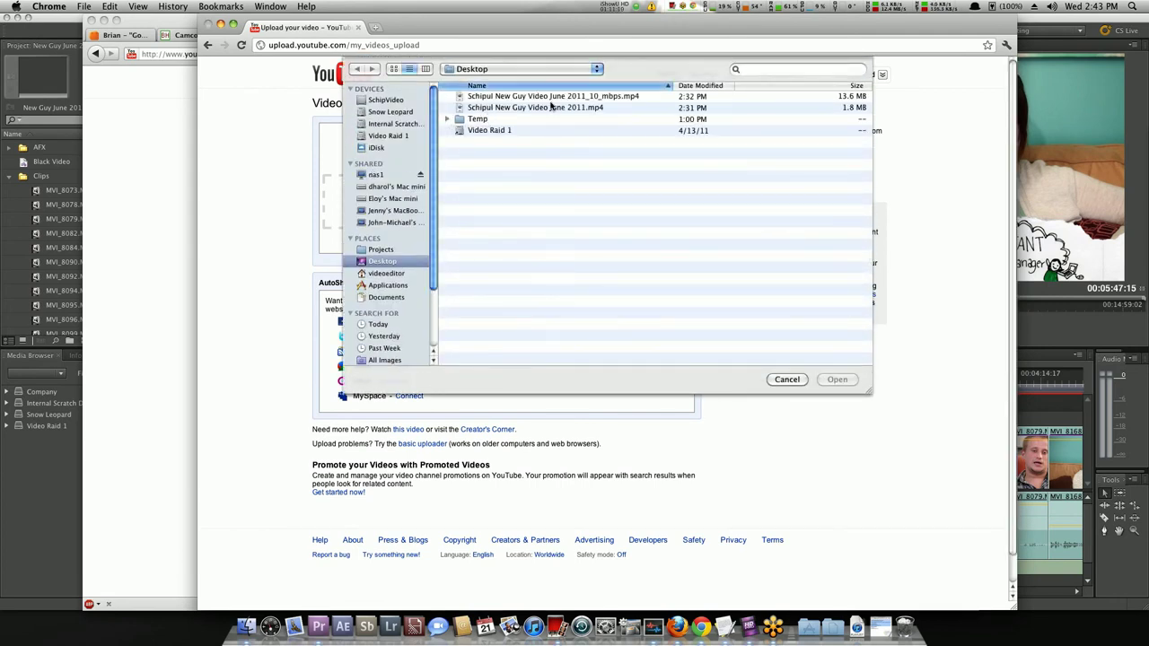
{"action": "double_click", "coordinate": [551, 108]}
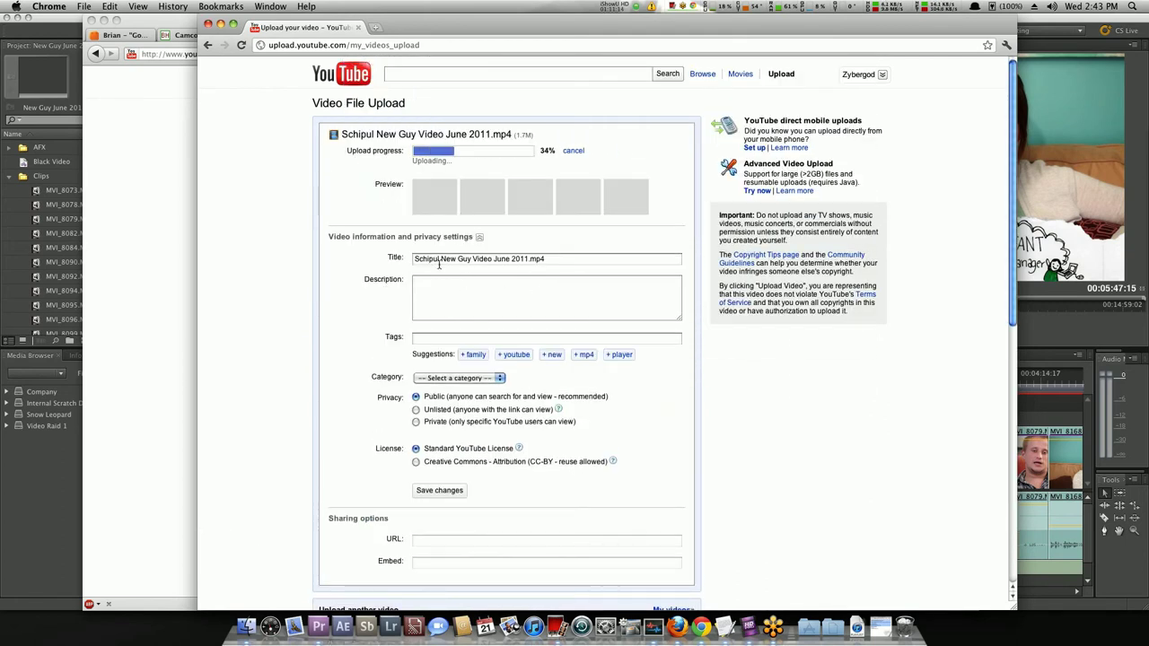
Set the uploaded video's privacy to Unlisted, leaving the category unchosen.
{"action": "scroll", "coordinate": [353, 313], "scroll_direction": "down", "scroll_amount": 2}
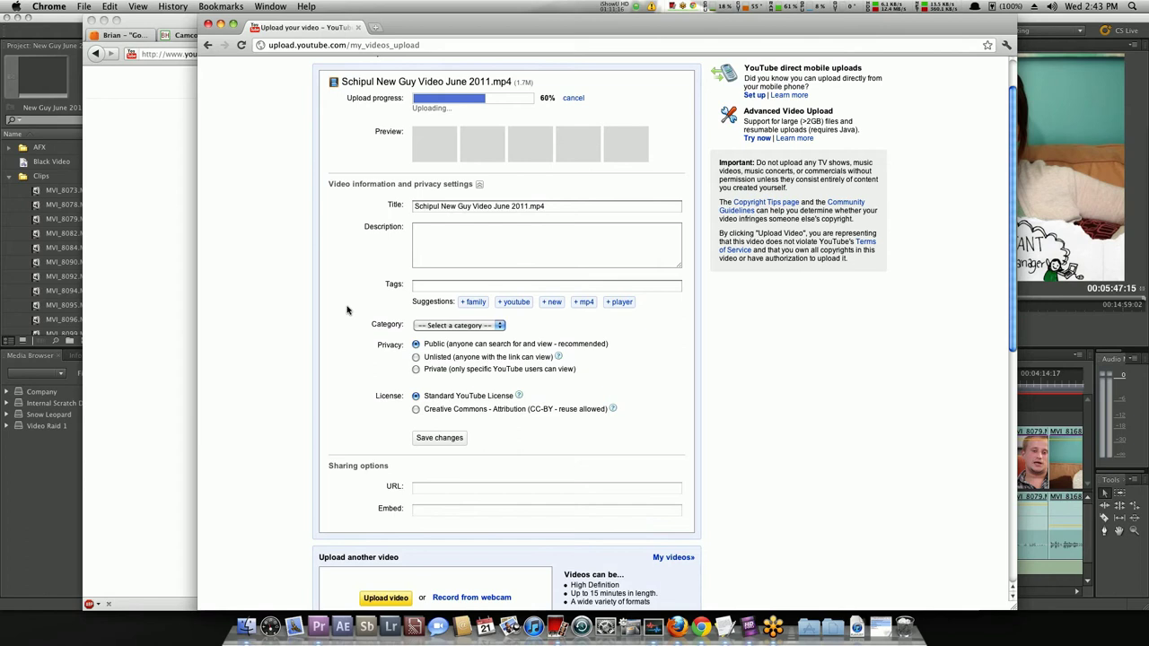
{"action": "left_click", "coordinate": [428, 254]}
{"action": "left_click", "coordinate": [427, 284]}
{"action": "left_click", "coordinate": [464, 327]}
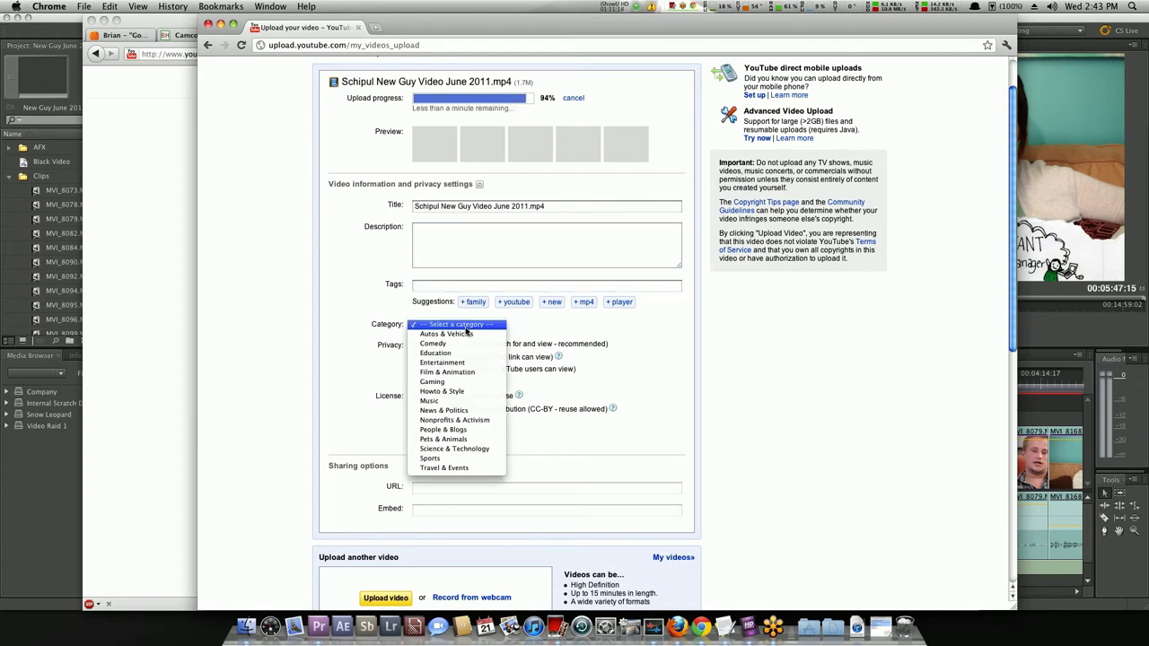
{"action": "left_click", "coordinate": [417, 336]}
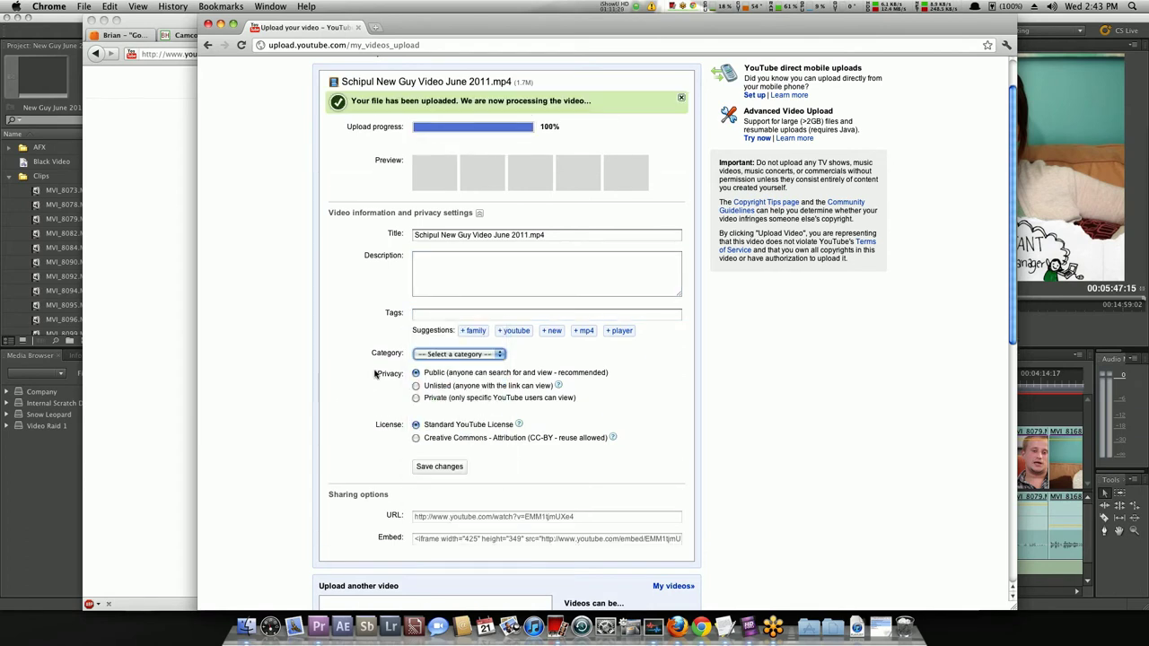
{"action": "left_click", "coordinate": [416, 350]}
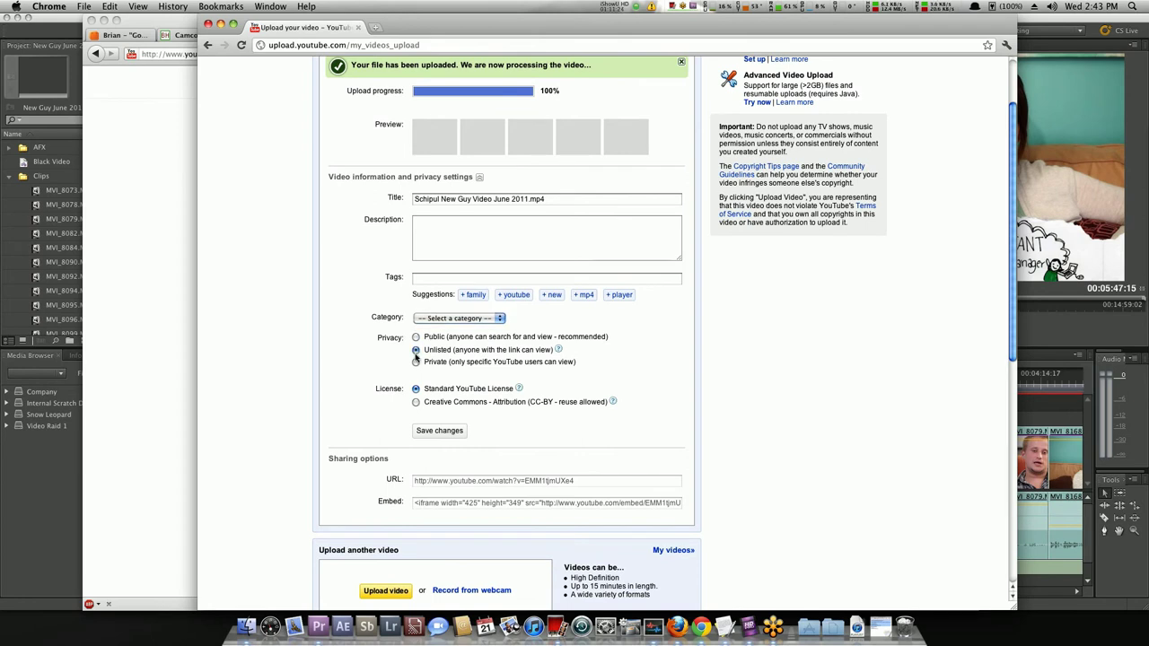
License the video under Creative Commons Attribution.
{"action": "left_click", "coordinate": [416, 361]}
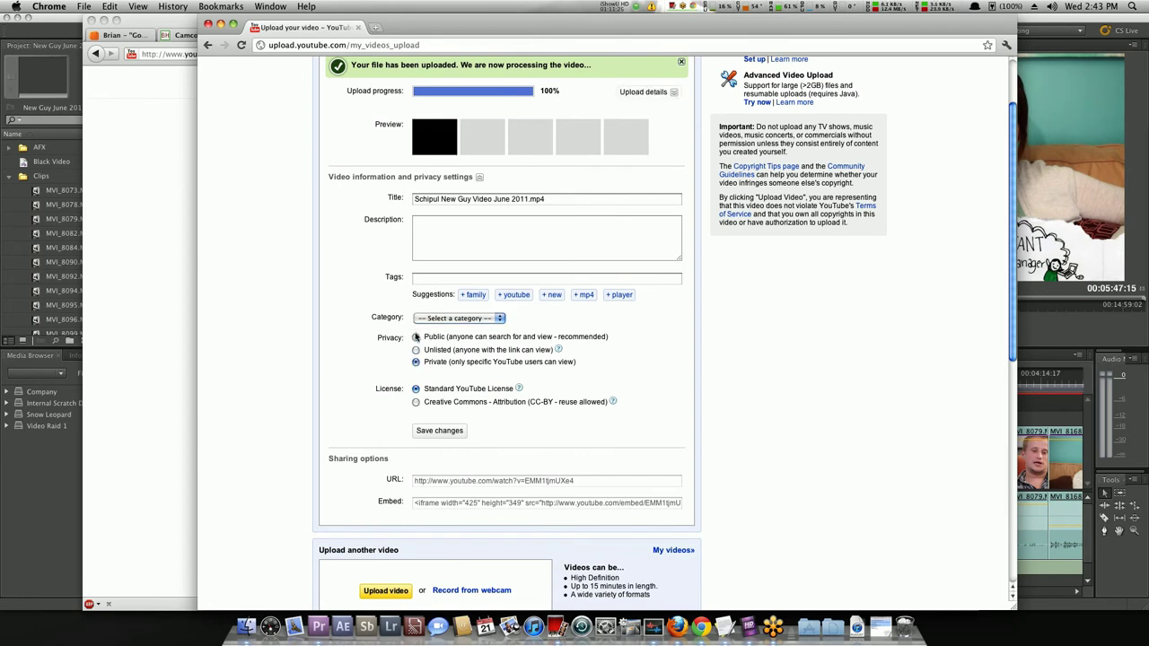
{"action": "left_click", "coordinate": [415, 346]}
{"action": "scroll", "coordinate": [417, 352], "scroll_direction": "down", "scroll_amount": 2}
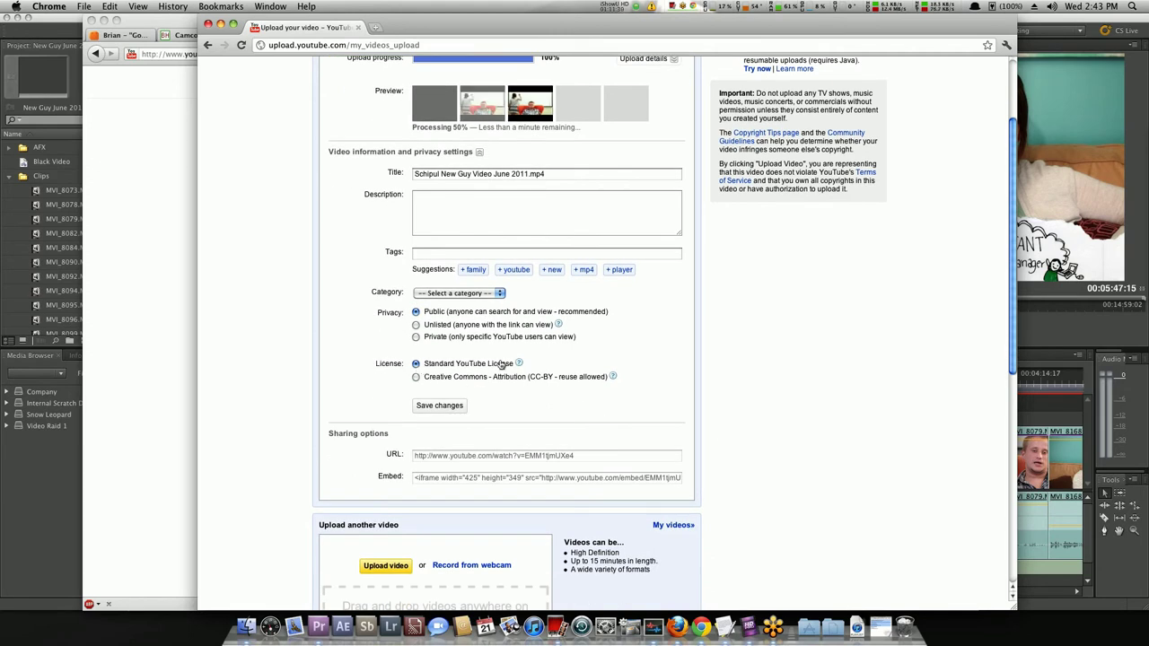
{"action": "mouse_move", "coordinate": [518, 363]}
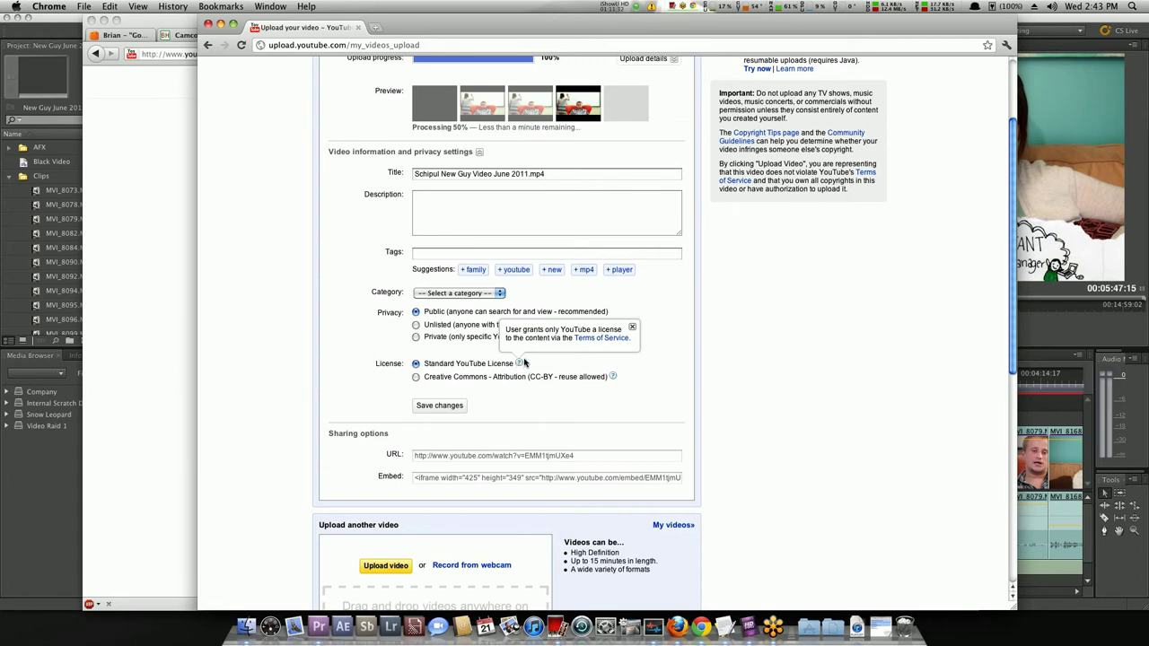
{"action": "left_click", "coordinate": [417, 383]}
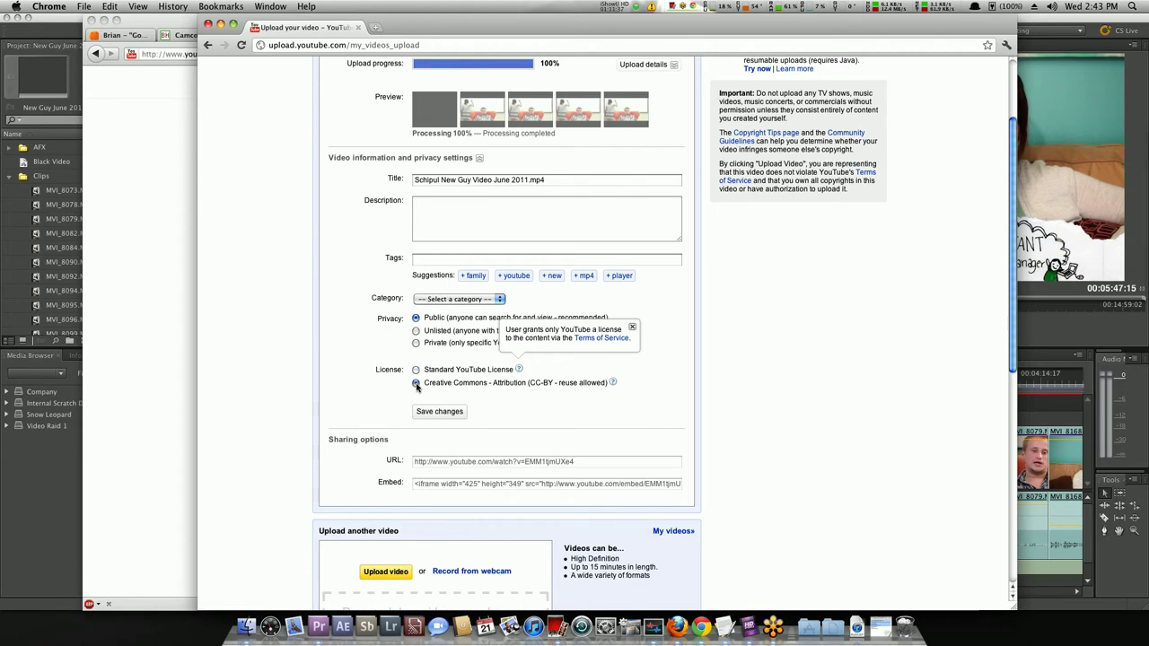
{"action": "left_click", "coordinate": [632, 327]}
Set the video's privacy to Private, save the changes and bring Firefox forward.
{"action": "scroll", "coordinate": [504, 339], "scroll_direction": "down", "scroll_amount": 3}
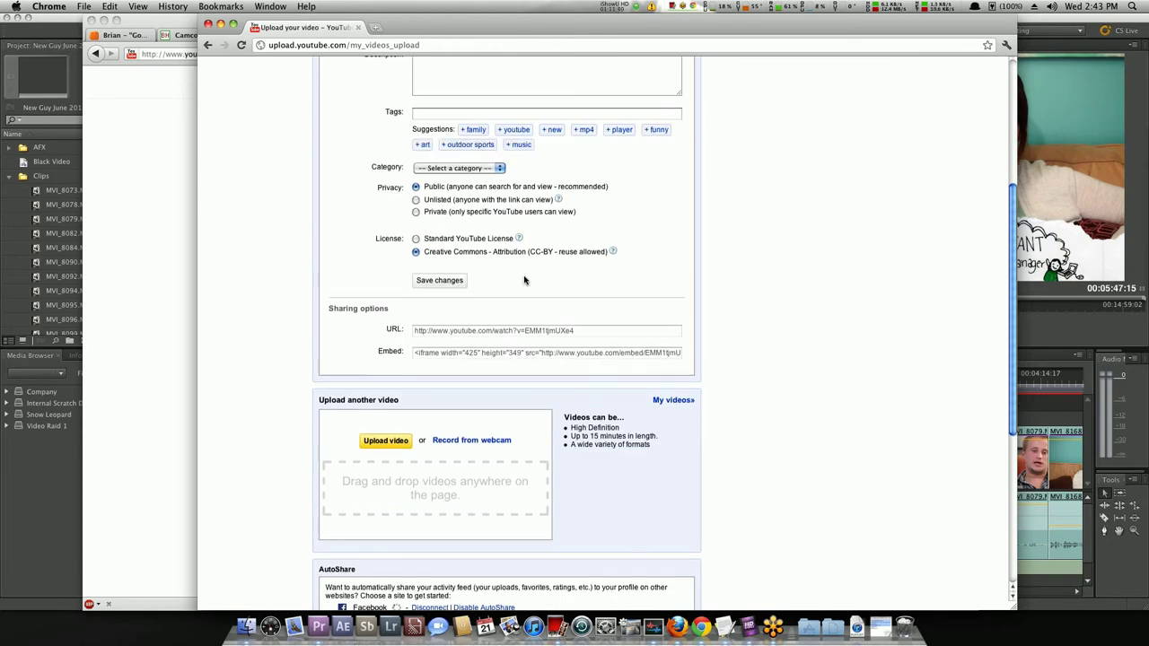
{"action": "scroll", "coordinate": [372, 314], "scroll_direction": "down", "scroll_amount": 4}
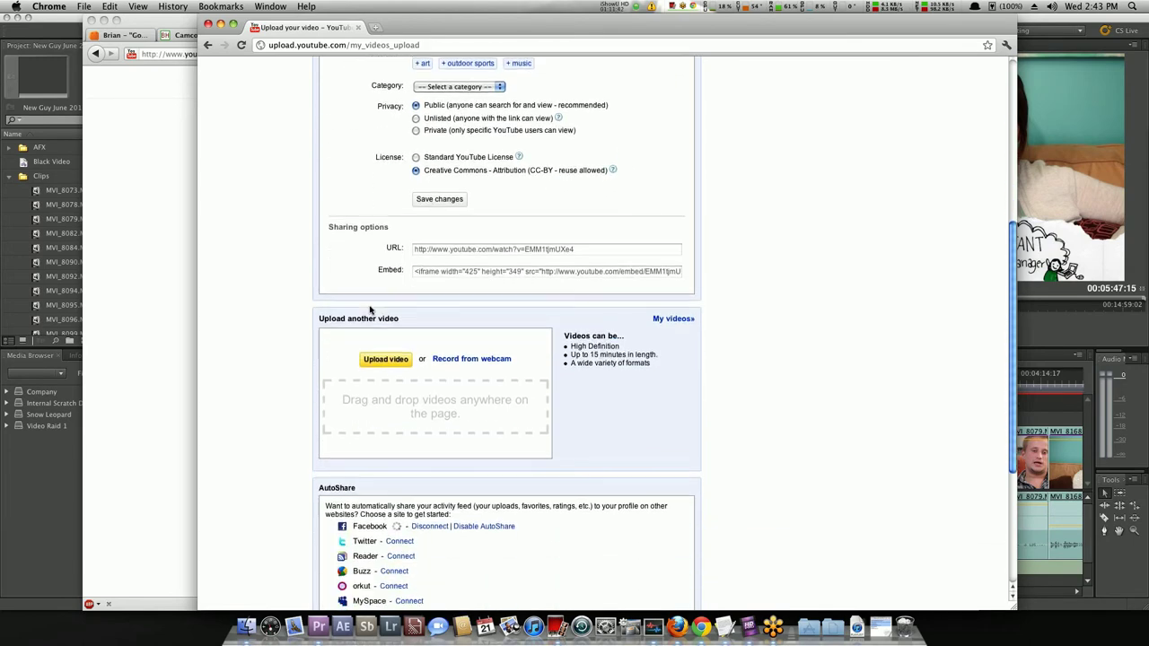
{"action": "scroll", "coordinate": [398, 344], "scroll_direction": "up", "scroll_amount": 10}
{"action": "scroll", "coordinate": [539, 269], "scroll_direction": "down", "scroll_amount": 1}
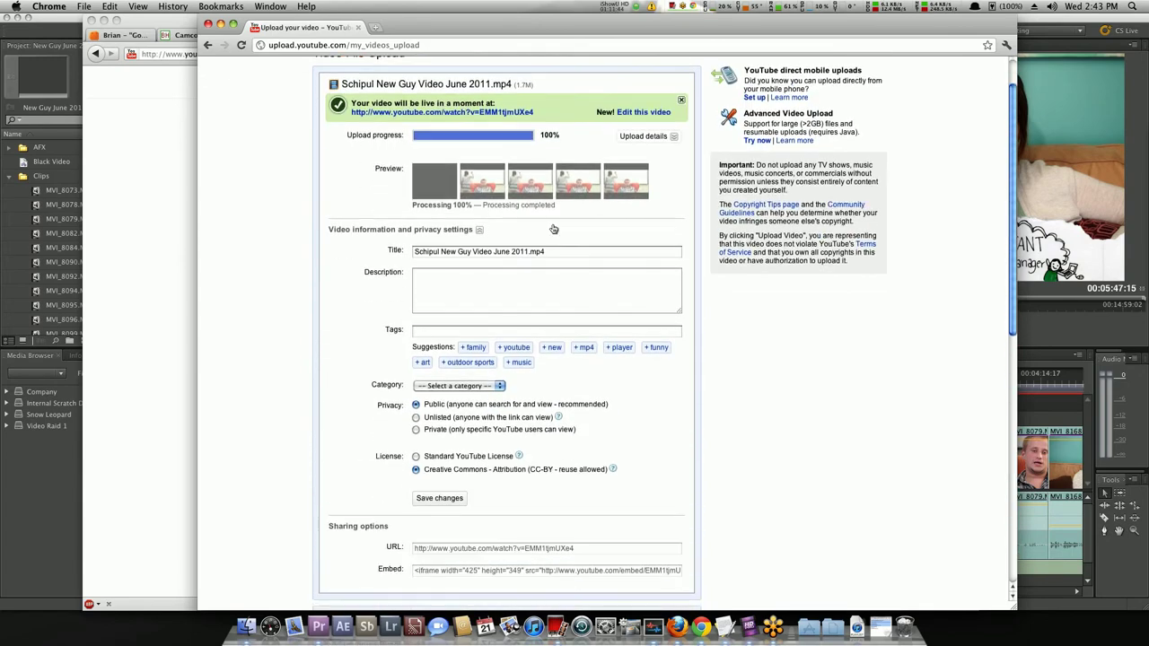
{"action": "left_click", "coordinate": [671, 136]}
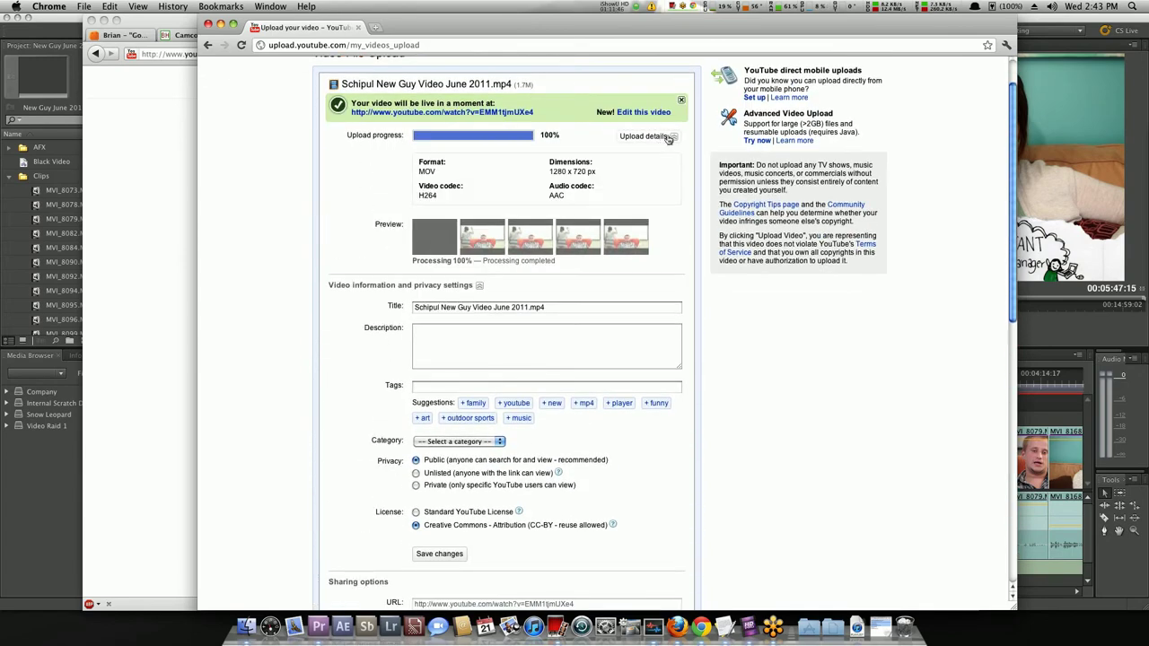
{"action": "left_click", "coordinate": [672, 136]}
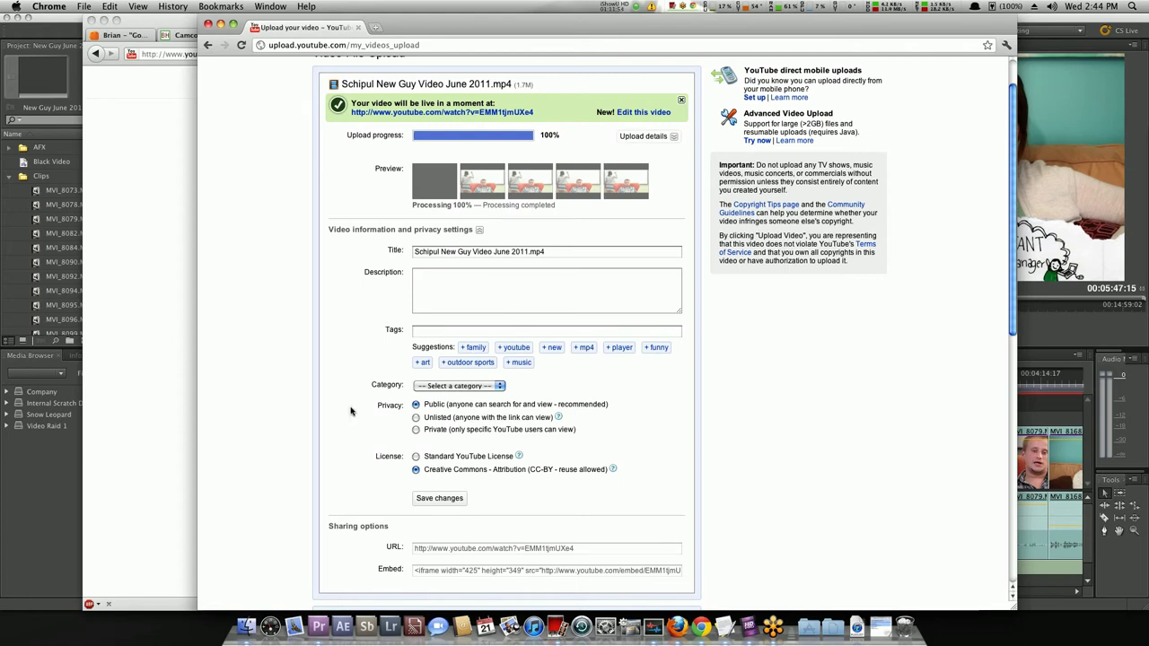
{"action": "left_click", "coordinate": [416, 430]}
{"action": "left_click", "coordinate": [439, 498]}
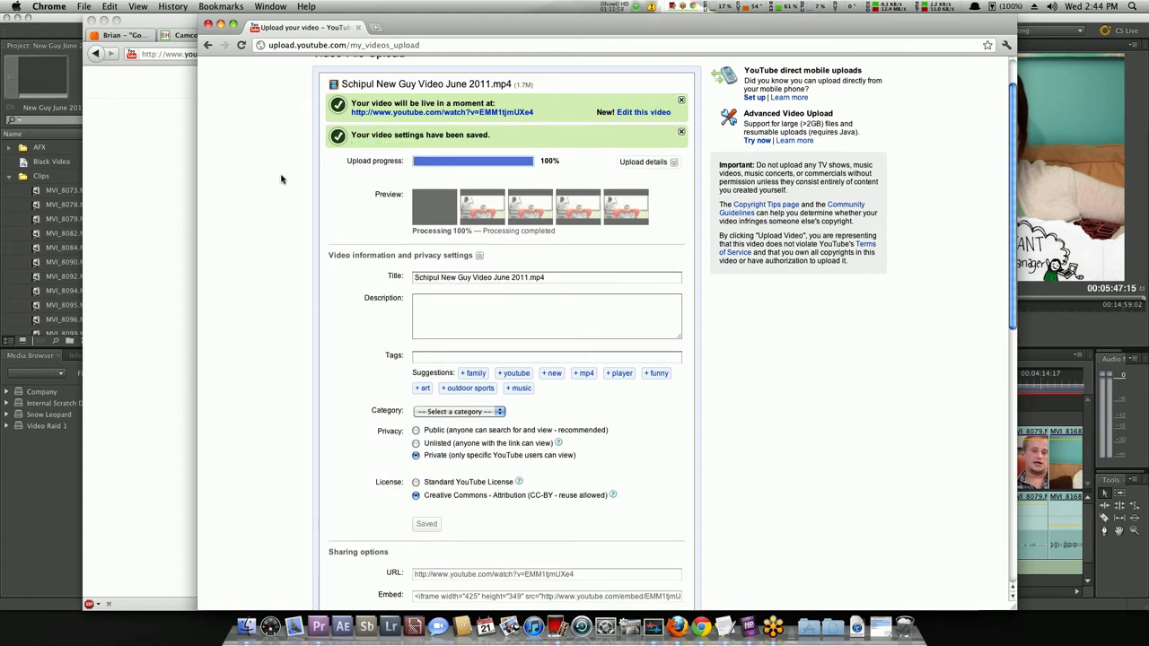
{"action": "left_click", "coordinate": [156, 222]}
Load vimeo.com in the YouTube tab and go to Vimeo's Log In page.
{"action": "left_click", "coordinate": [121, 35]}
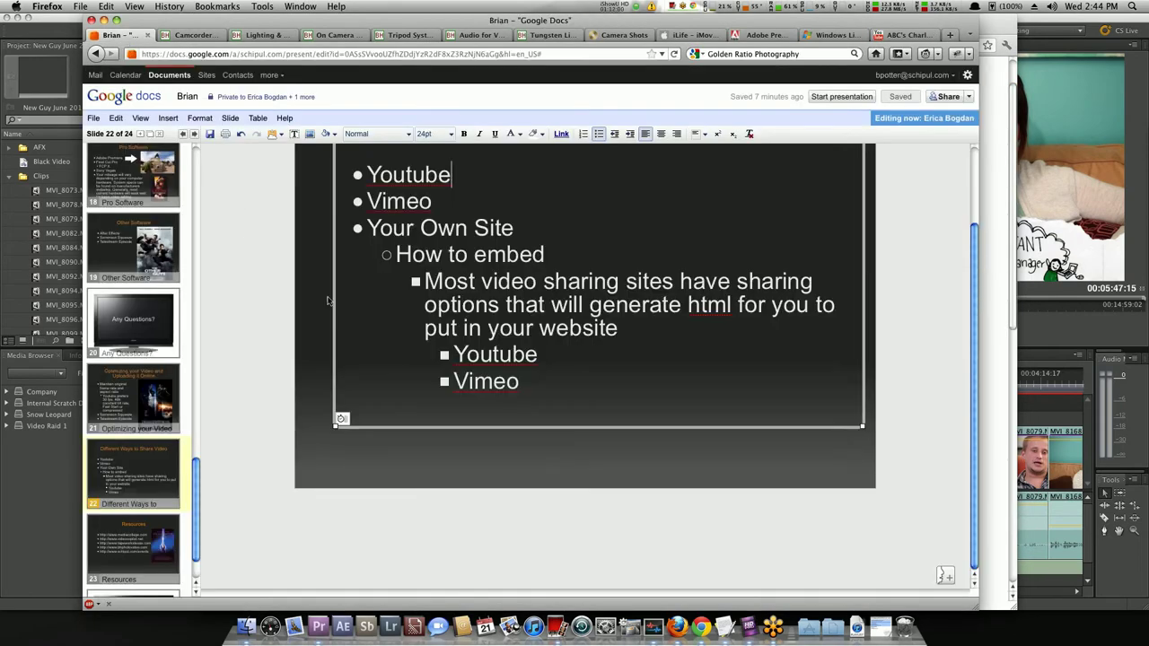
{"action": "left_click", "coordinate": [902, 35]}
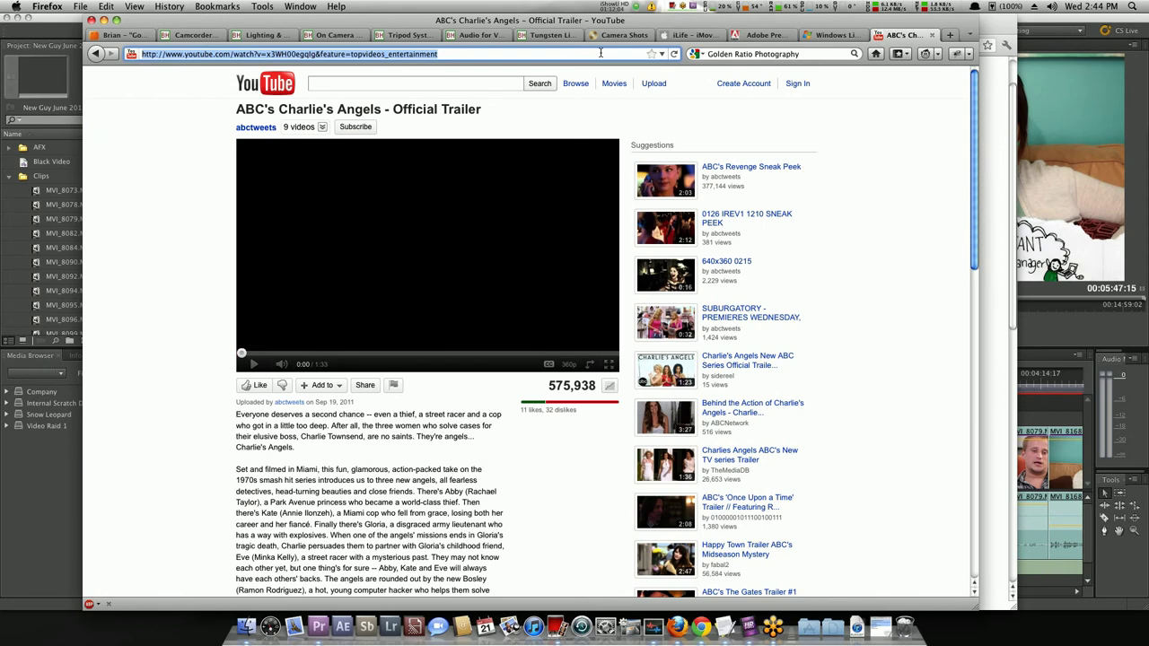
{"action": "type", "text": "vimeo.com"}
{"action": "key", "text": "Return"}
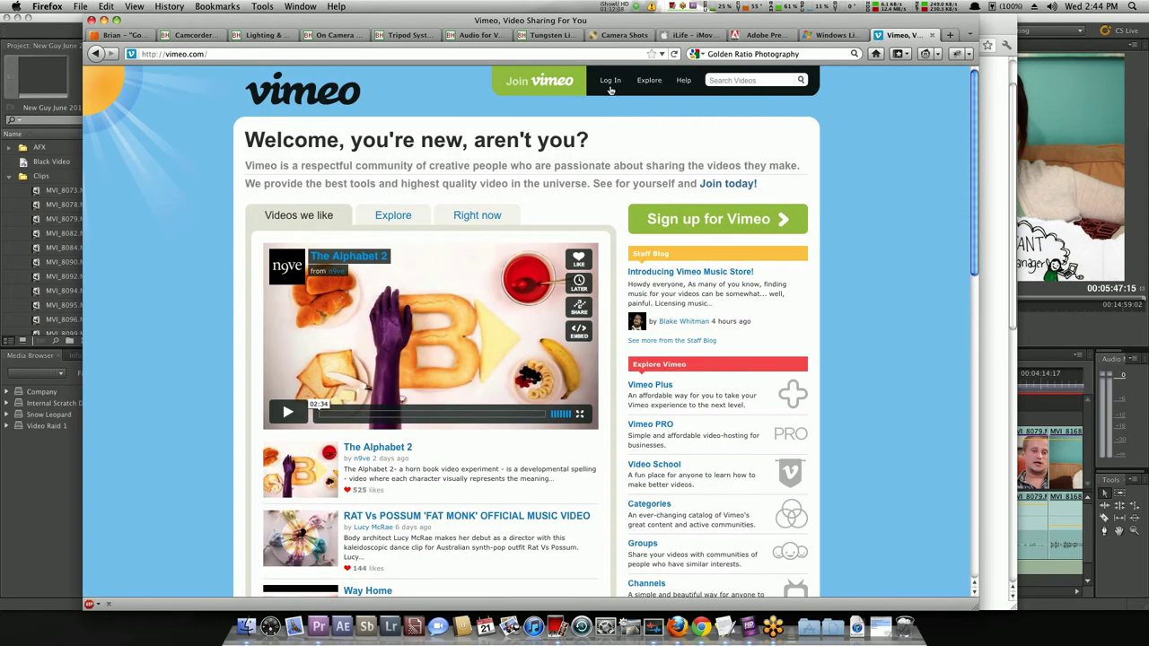
{"action": "left_click", "coordinate": [609, 81]}
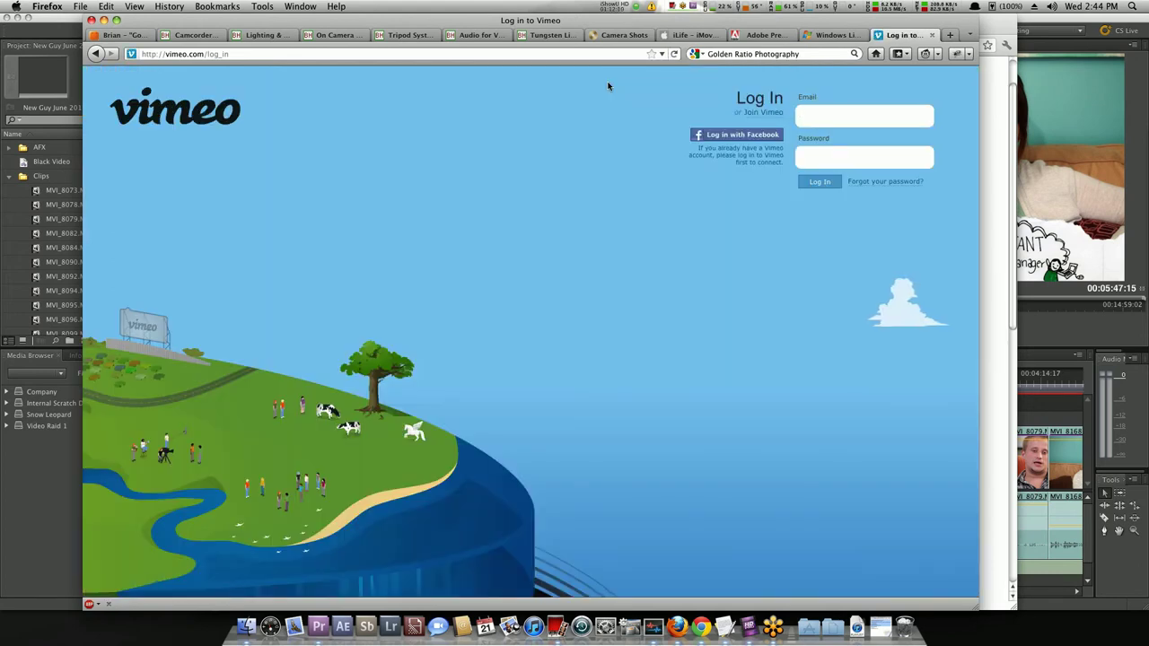
Sign in to Vimeo with the account e-mail and password, then scroll the dashboard inbox.
{"action": "left_click", "coordinate": [832, 123]}
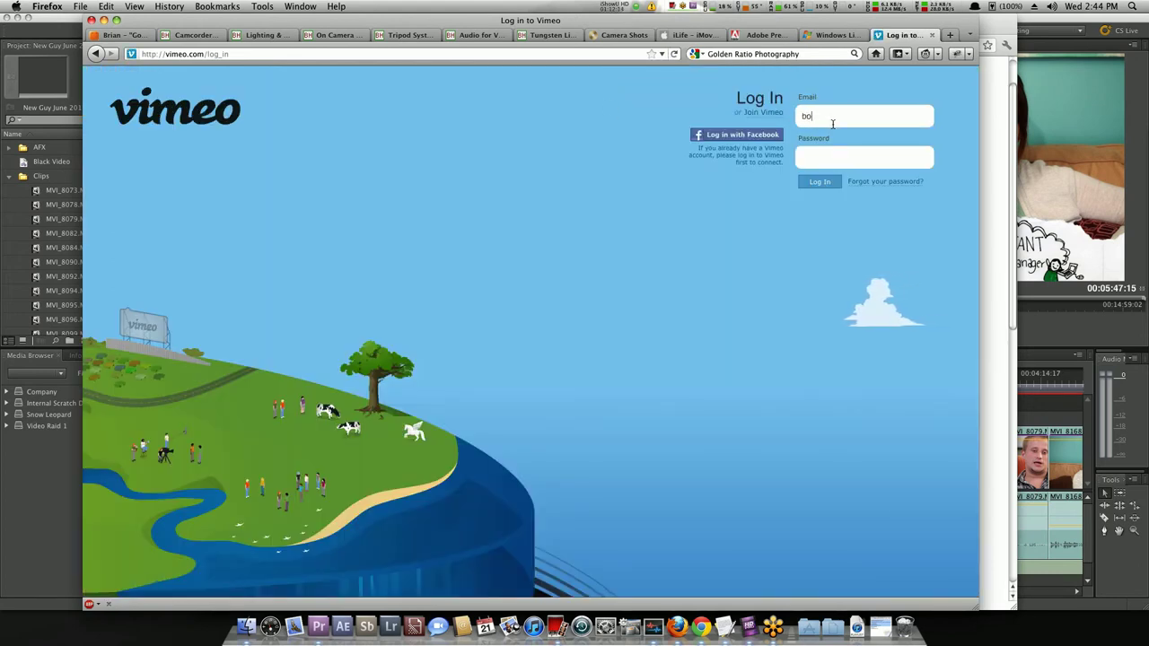
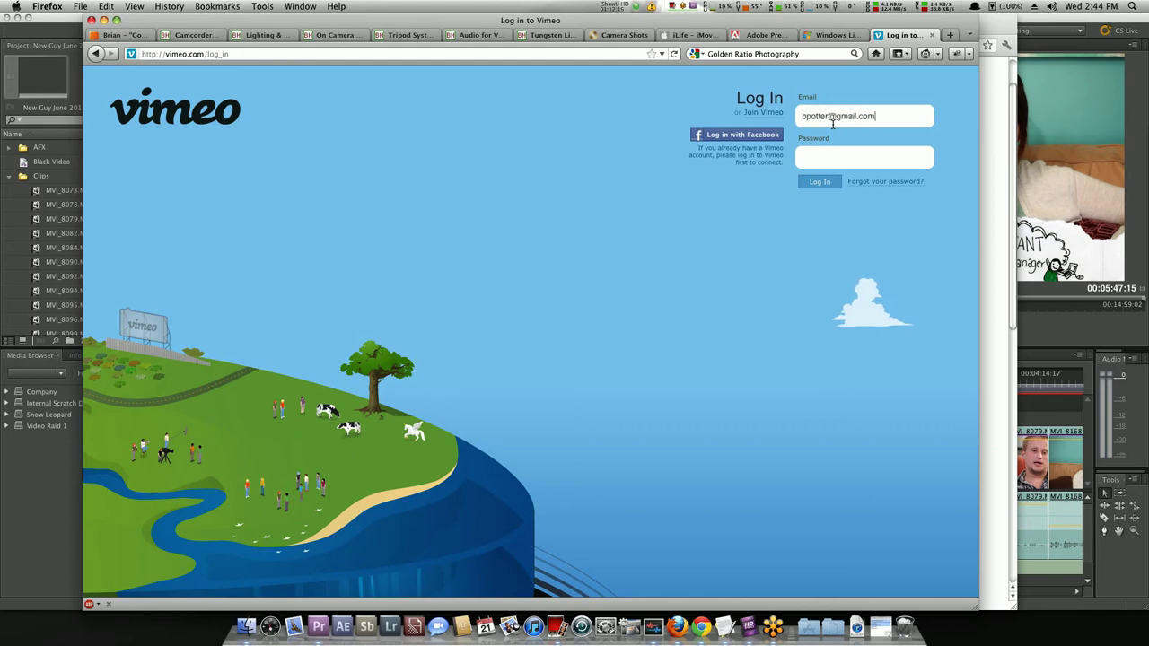
{"action": "key", "text": "Tab"}
{"action": "type", "text": "••••••••"}
{"action": "key", "text": "Return"}
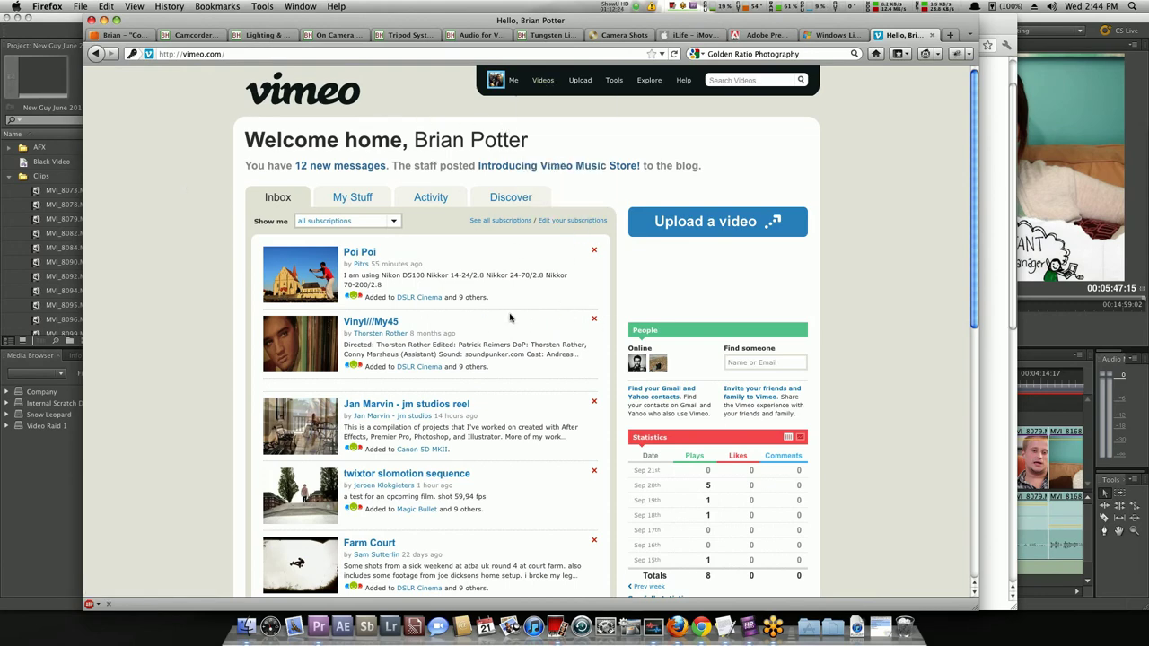
{"action": "scroll", "coordinate": [510, 317], "scroll_direction": "down", "scroll_amount": 2}
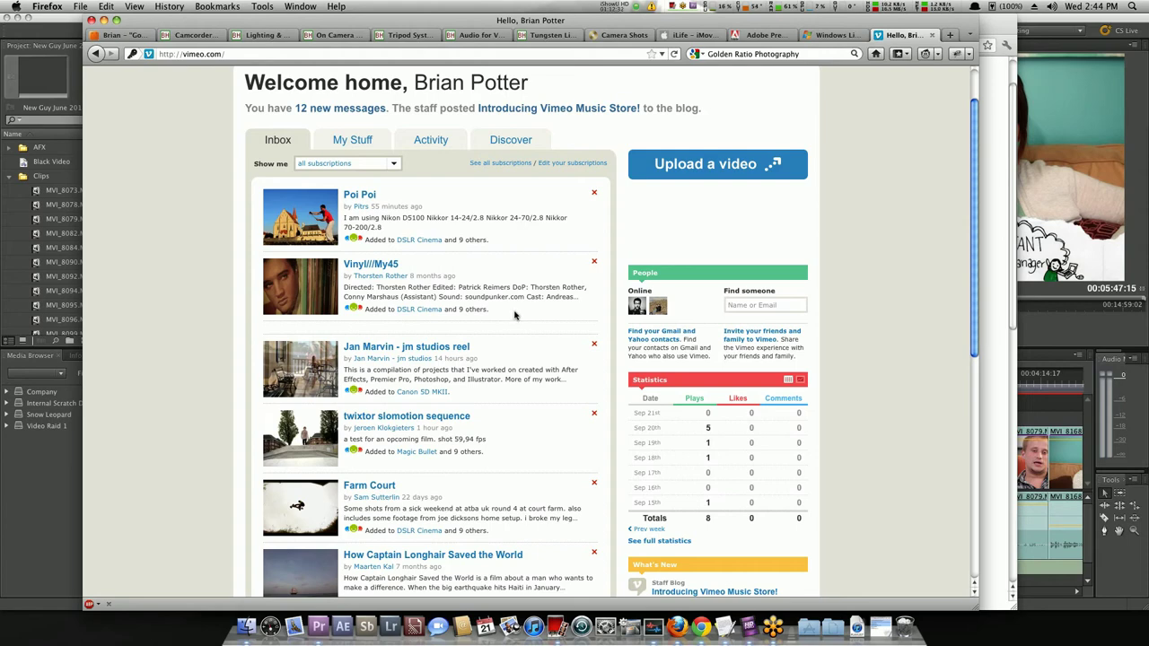
{"action": "scroll", "coordinate": [516, 314], "scroll_direction": "down", "scroll_amount": 6}
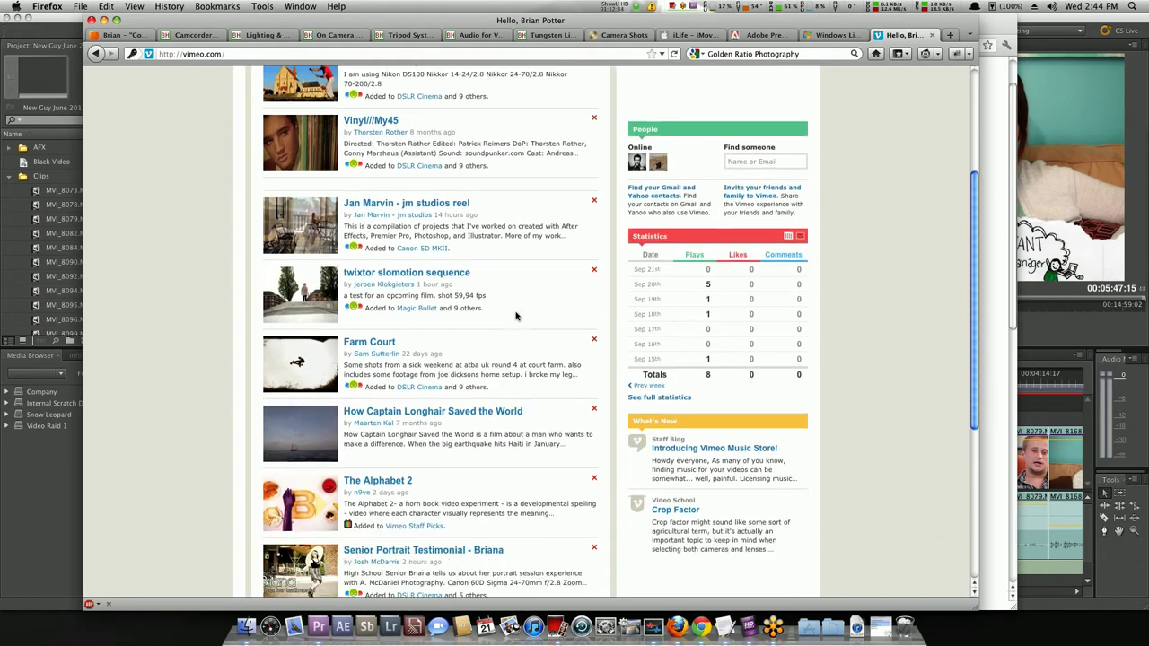
{"action": "scroll", "coordinate": [309, 455], "scroll_direction": "down", "scroll_amount": 6}
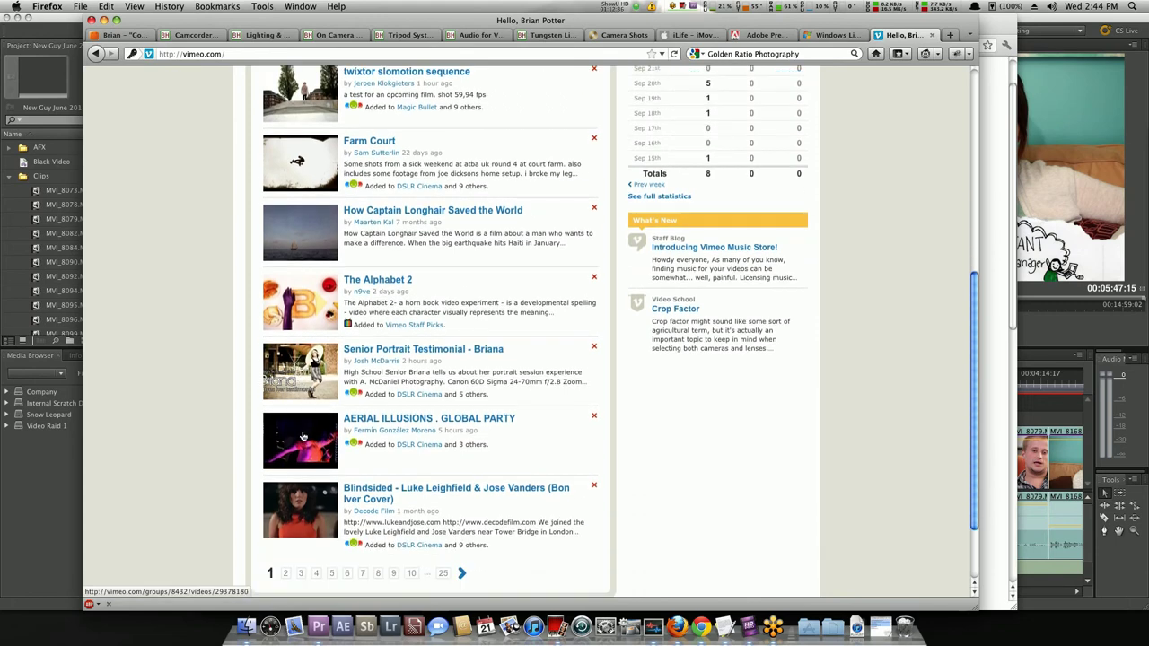
{"action": "scroll", "coordinate": [303, 437], "scroll_direction": "up", "scroll_amount": 13}
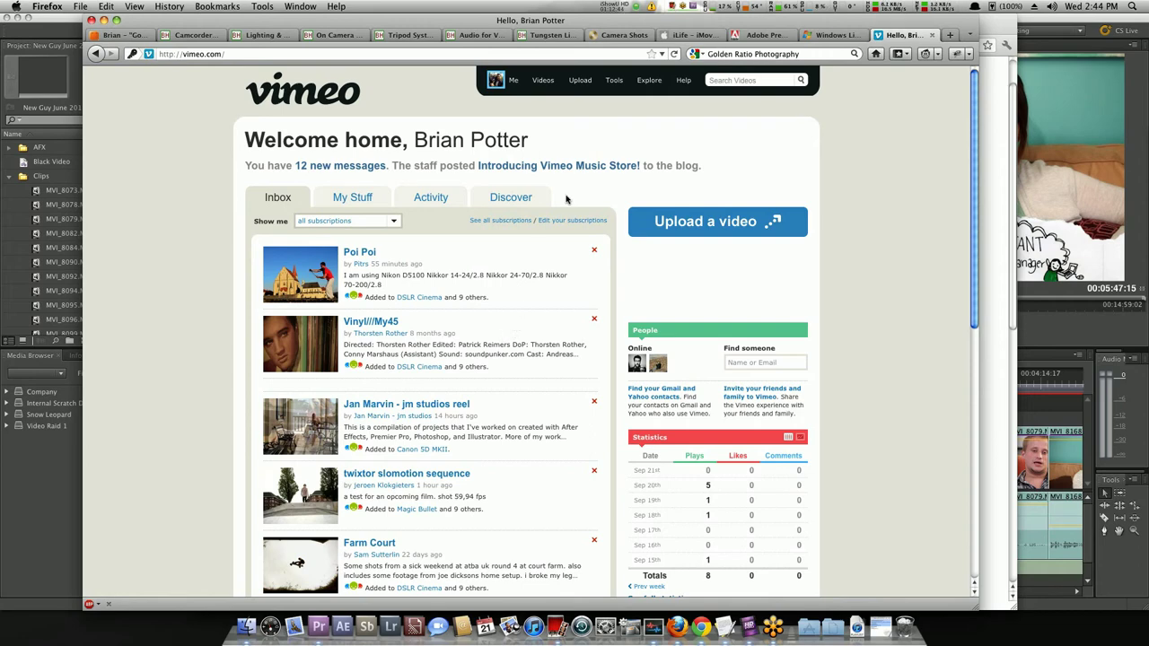
Open Mississippi's Crying from Videos > My Videos and show its Privacy settings.
{"action": "mouse_move", "coordinate": [620, 81]}
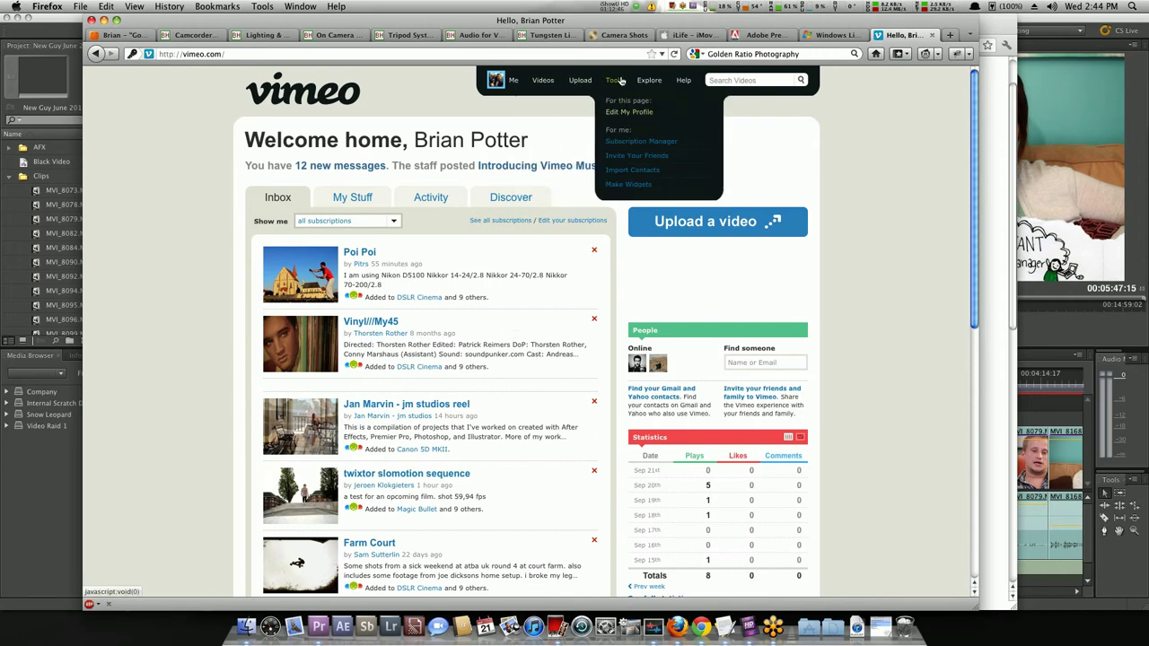
{"action": "mouse_move", "coordinate": [581, 81]}
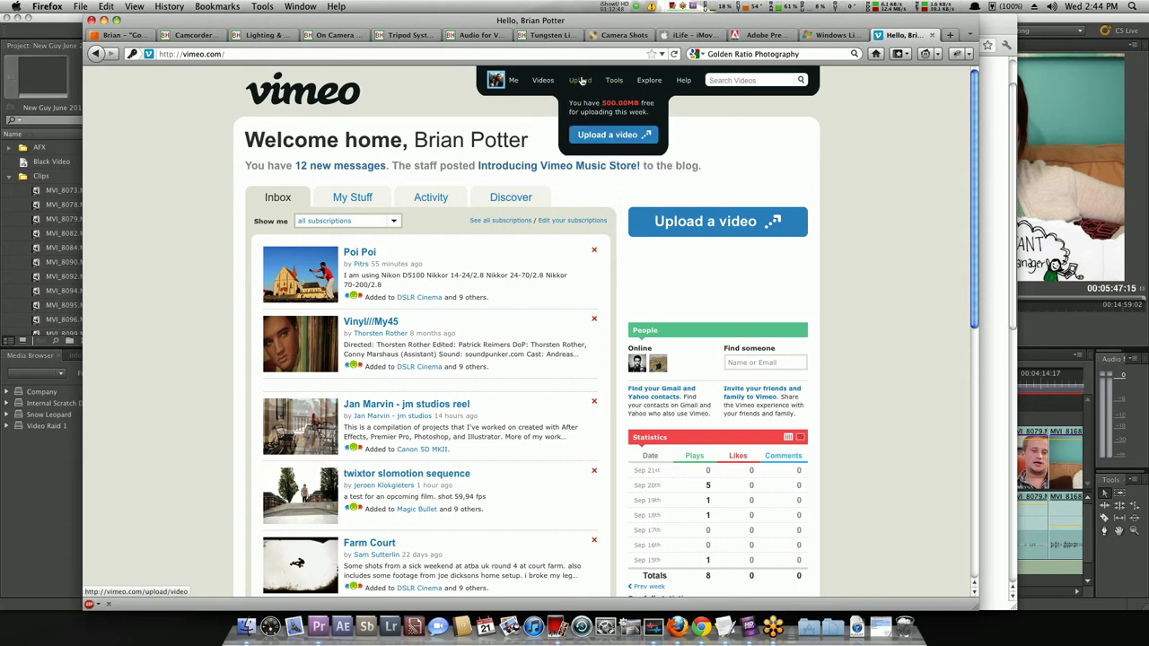
{"action": "mouse_move", "coordinate": [542, 81]}
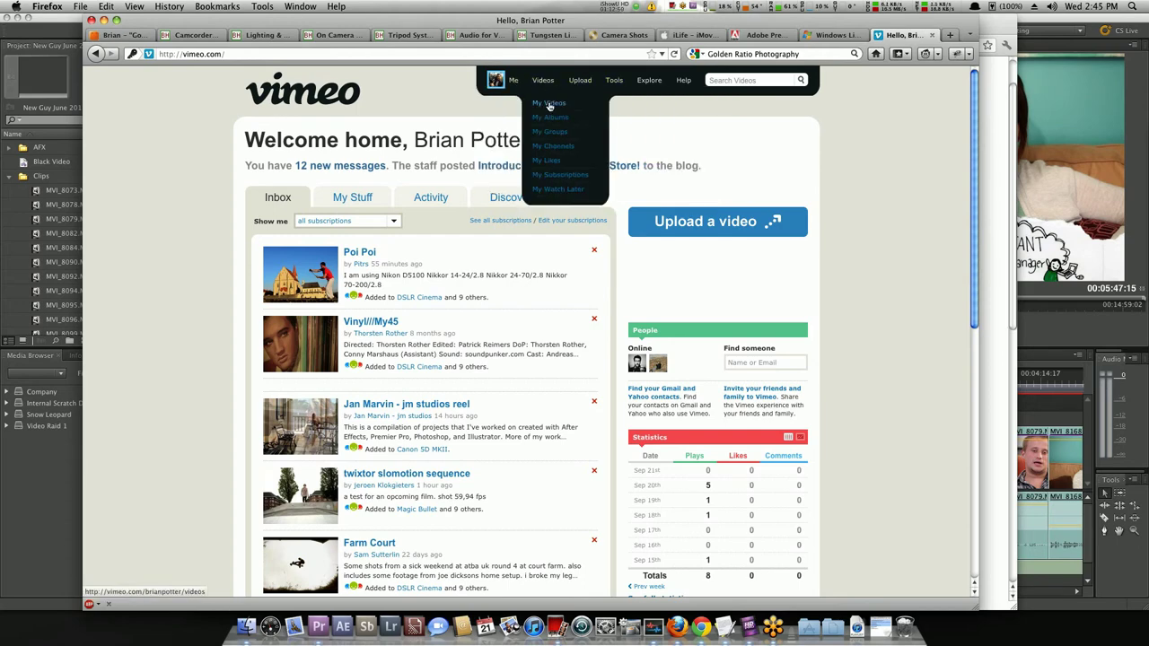
{"action": "left_click", "coordinate": [550, 106]}
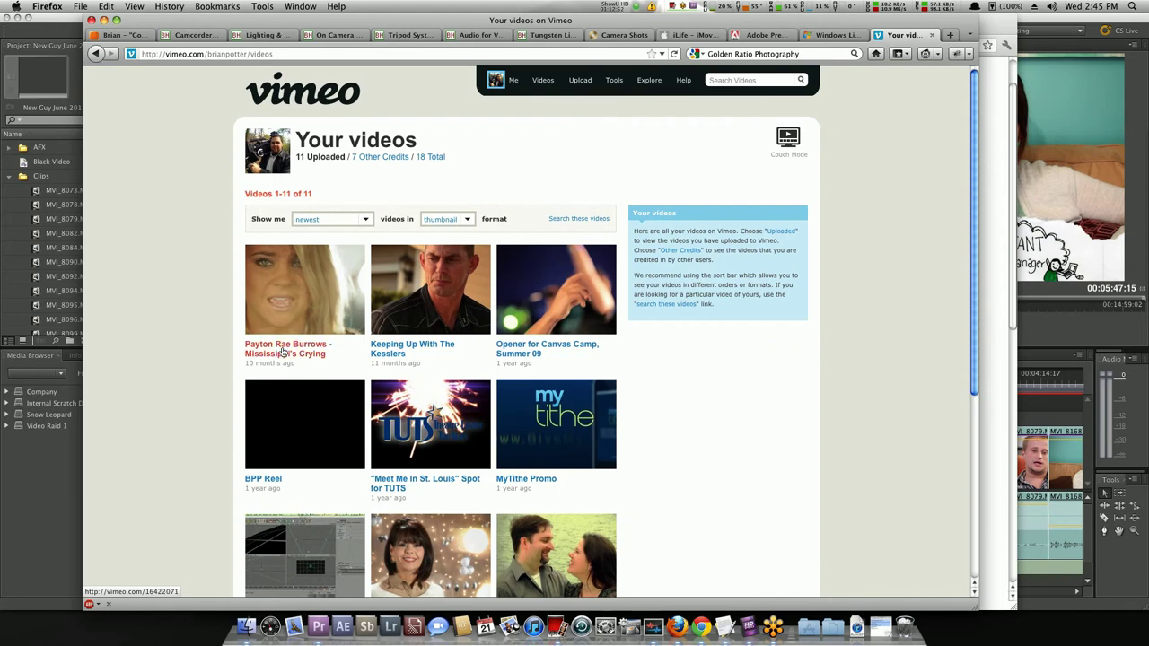
{"action": "left_click", "coordinate": [291, 359]}
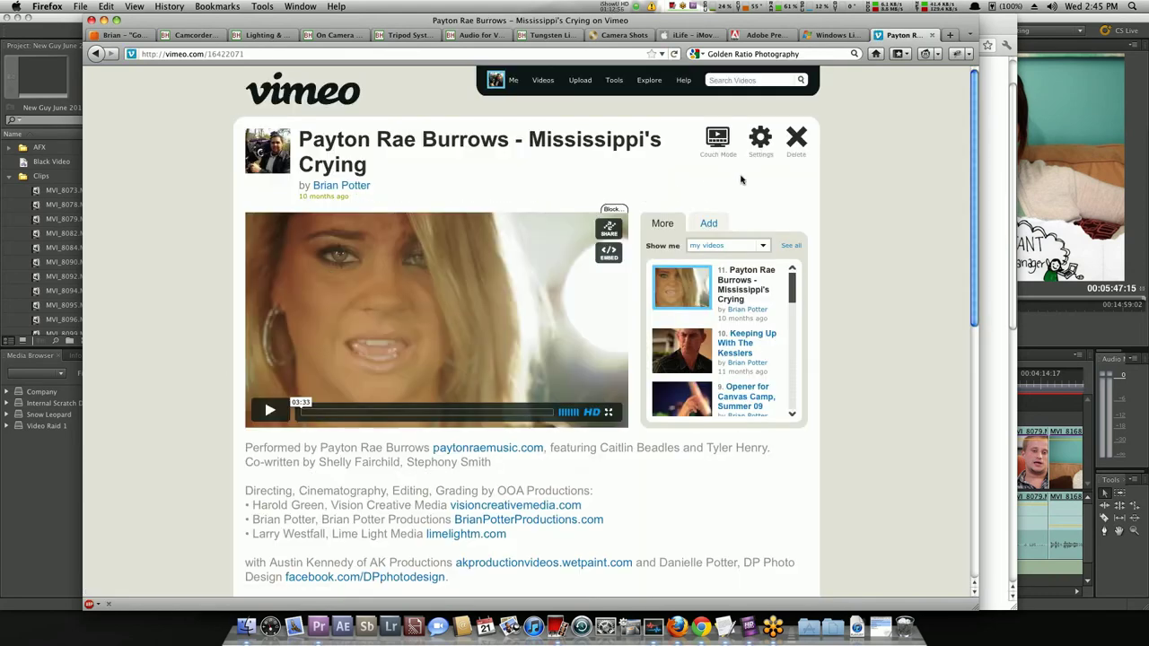
{"action": "left_click", "coordinate": [756, 140]}
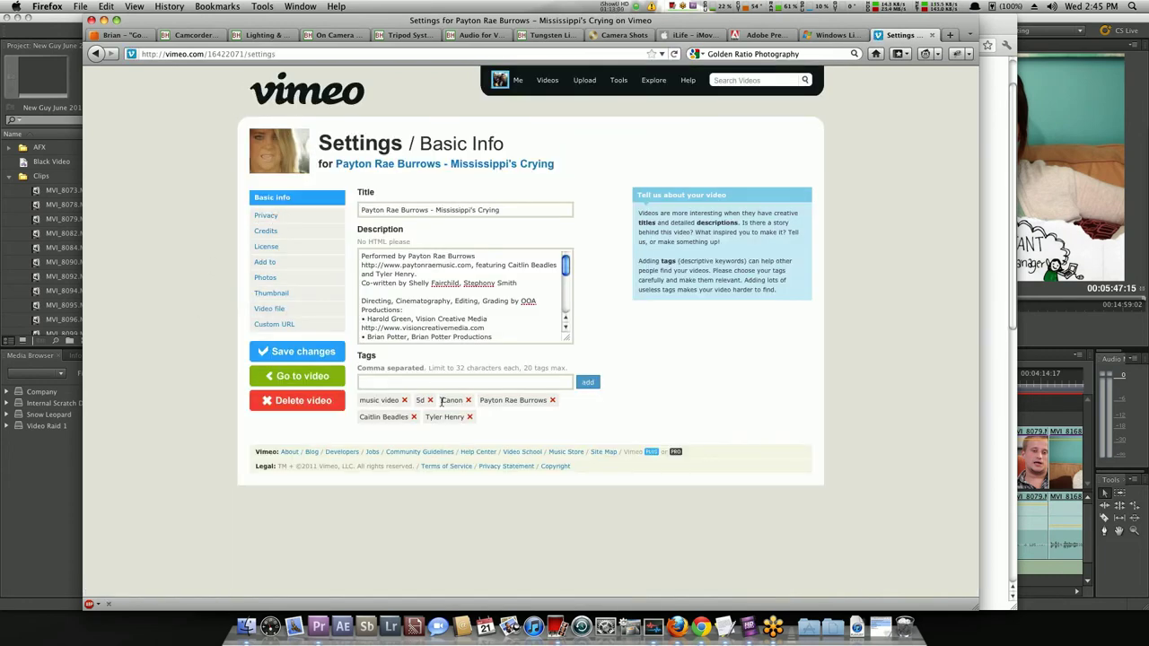
{"action": "left_click", "coordinate": [252, 219]}
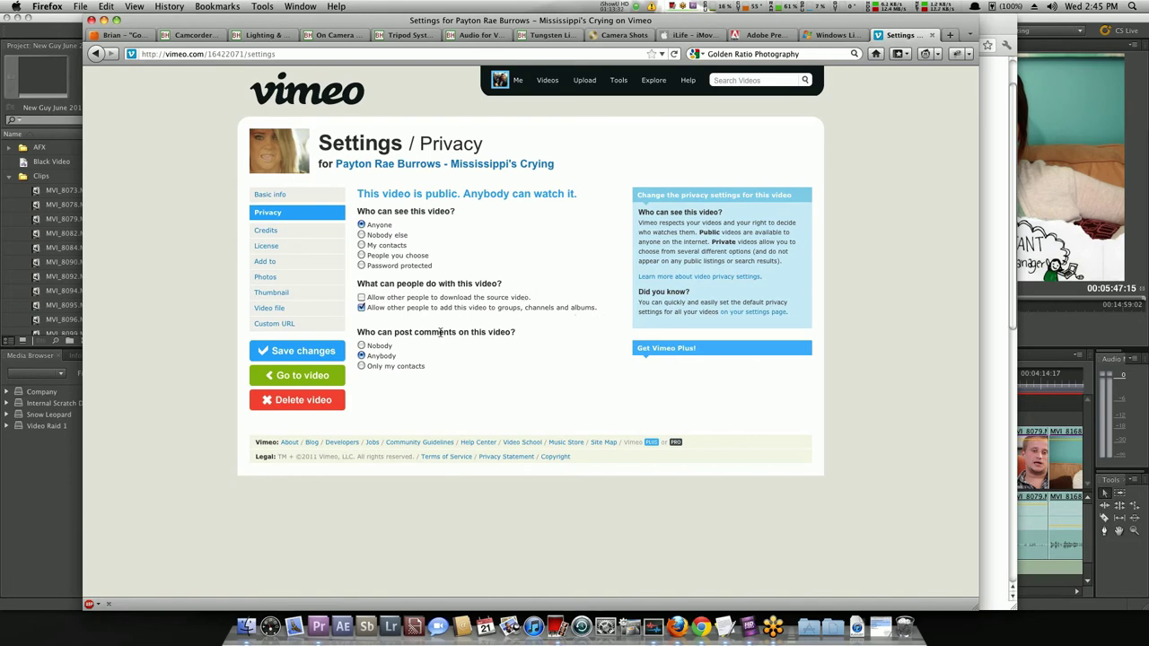
Review the Credits, License, Add to, Photos and Thumbnail settings for 'Mississippi's Crying', then open a blank tab.
{"action": "left_click", "coordinate": [278, 231]}
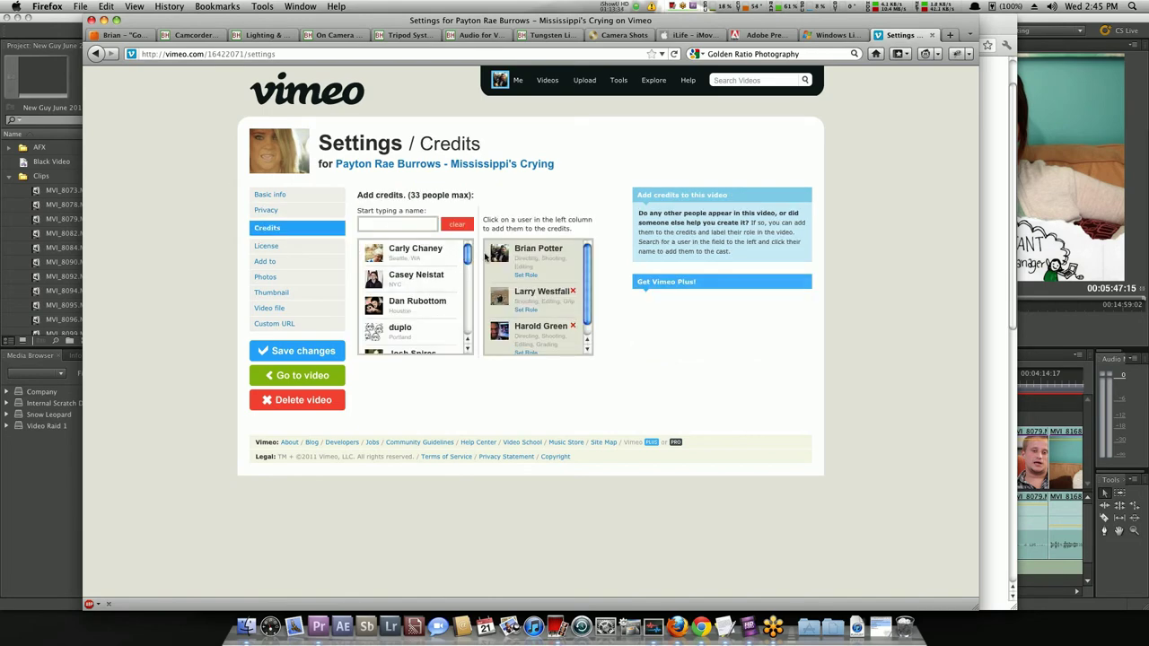
{"action": "left_click", "coordinate": [271, 248]}
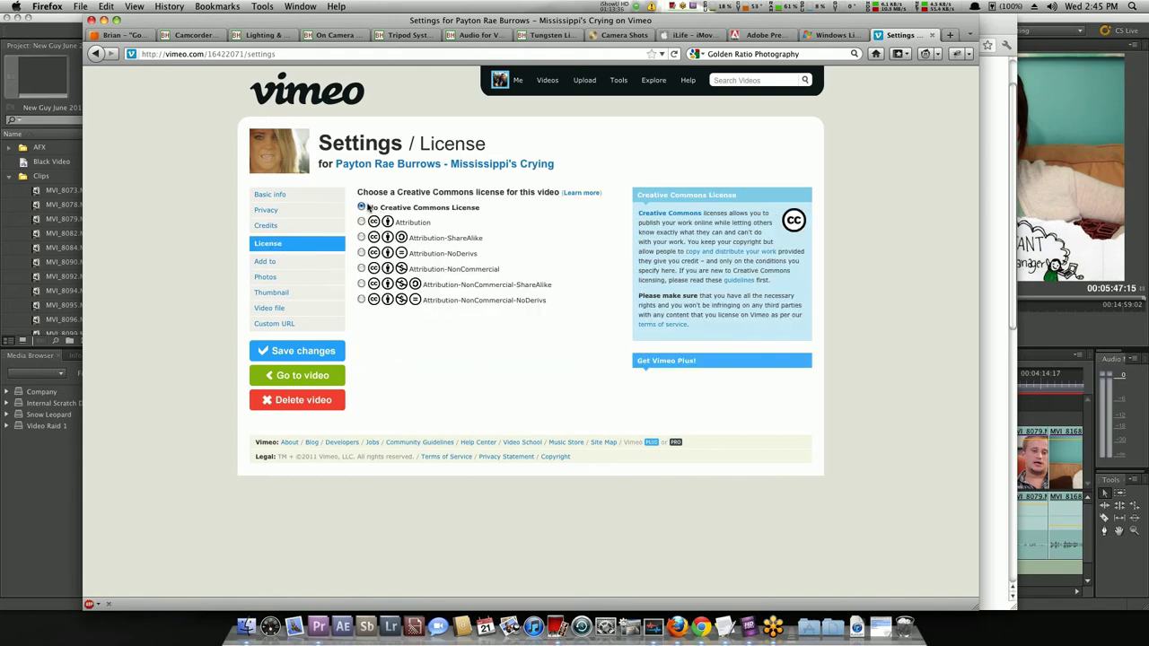
{"action": "left_click", "coordinate": [269, 262]}
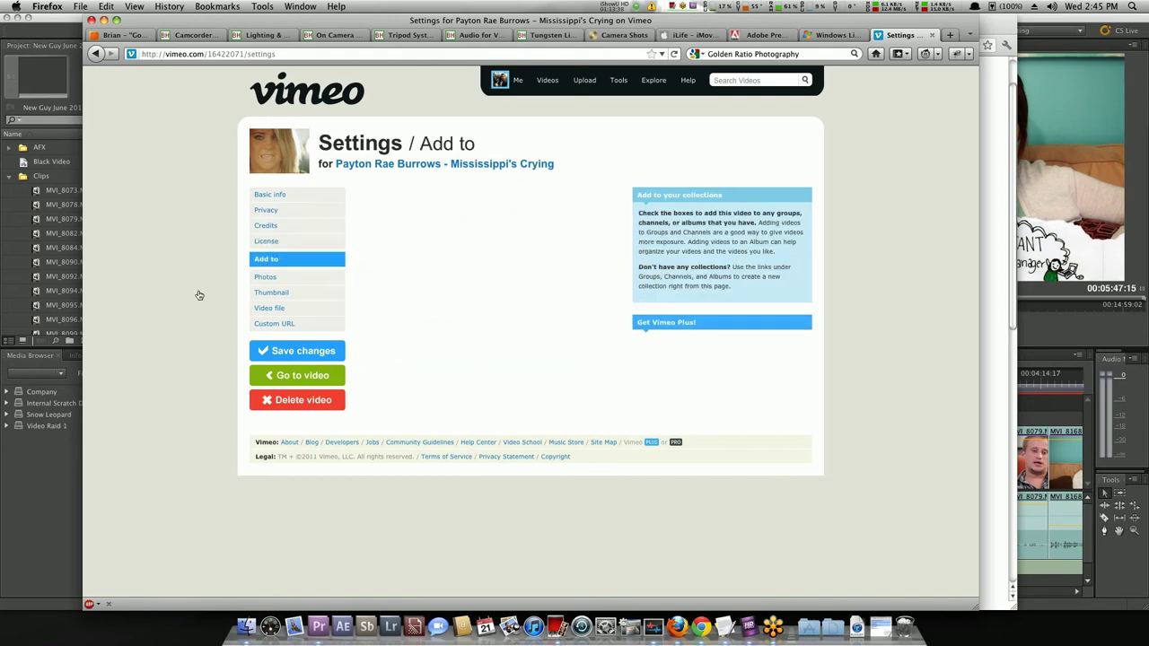
{"action": "left_click", "coordinate": [271, 280]}
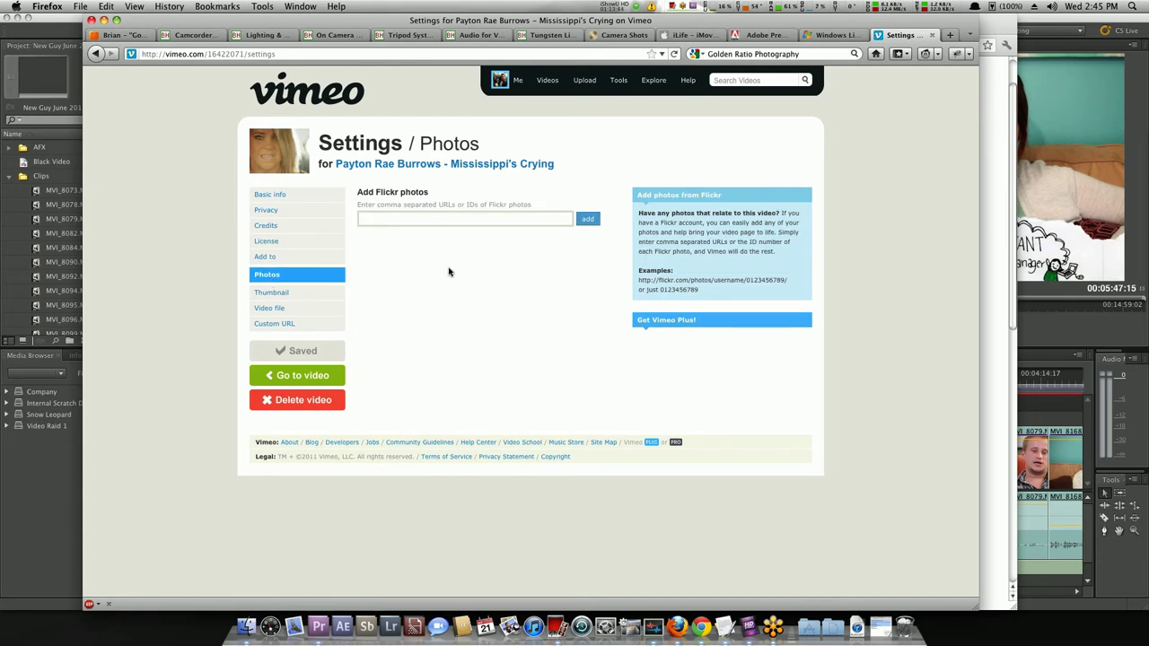
{"action": "left_click", "coordinate": [265, 295]}
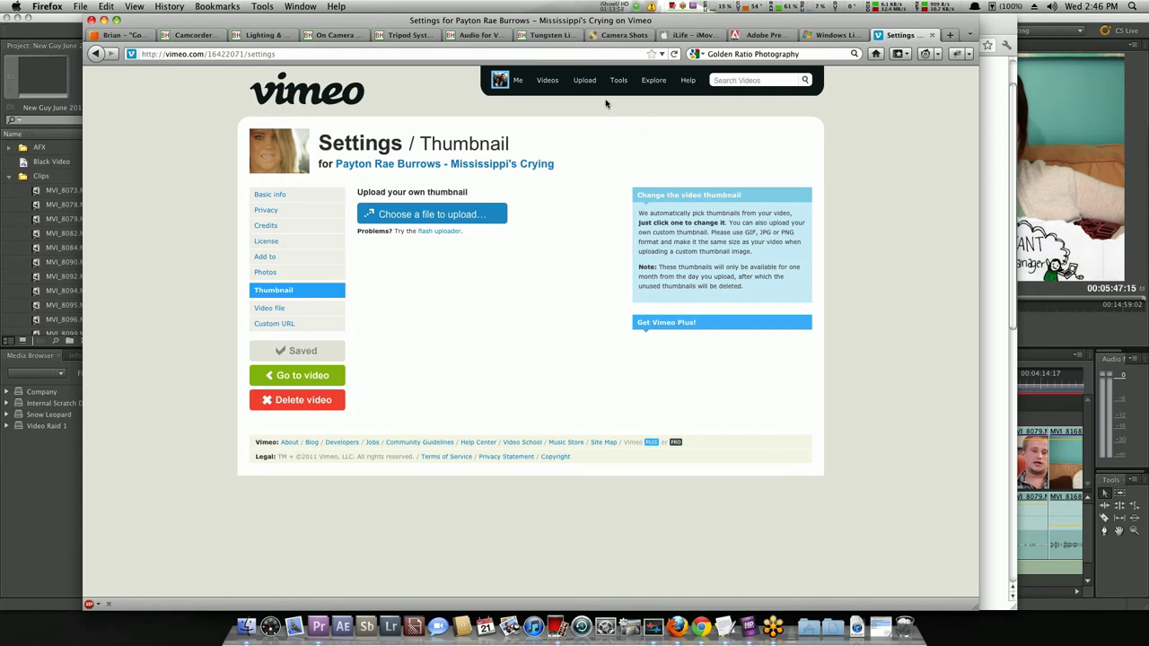
{"action": "key", "text": "super+t"}
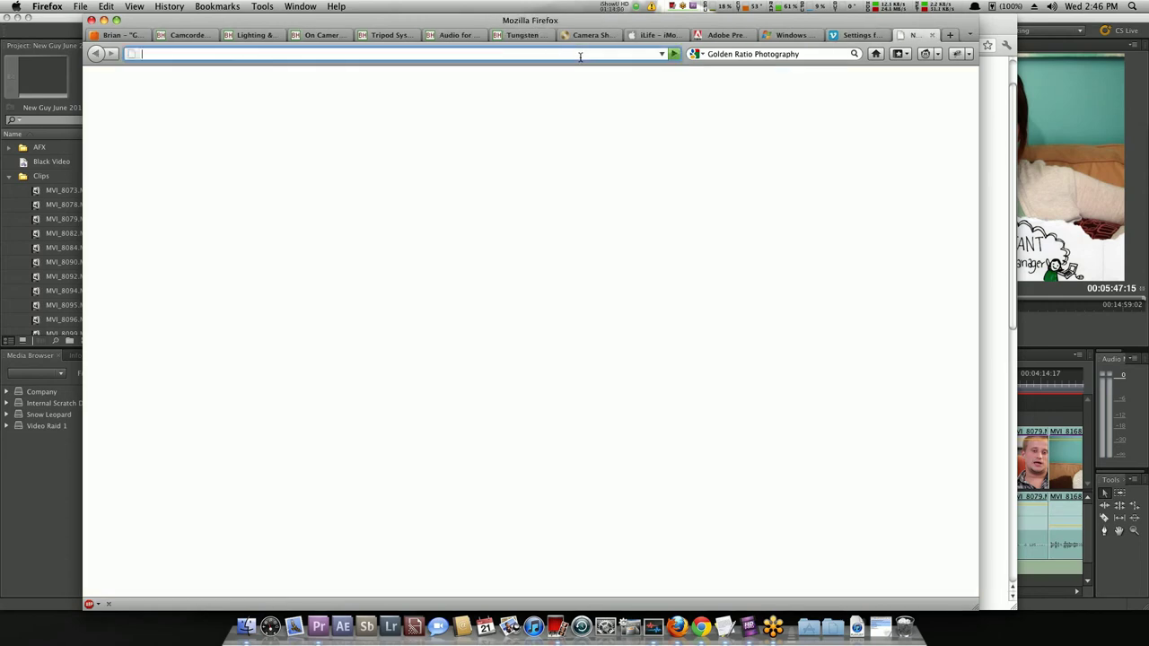
Go to Schipul's Vimeo page, list all 66 videos and open the Monster Drupal Remix video.
{"action": "type", "text": "sc"}
{"action": "key", "text": "BackSpace"}
{"action": "type", "text": "v"}
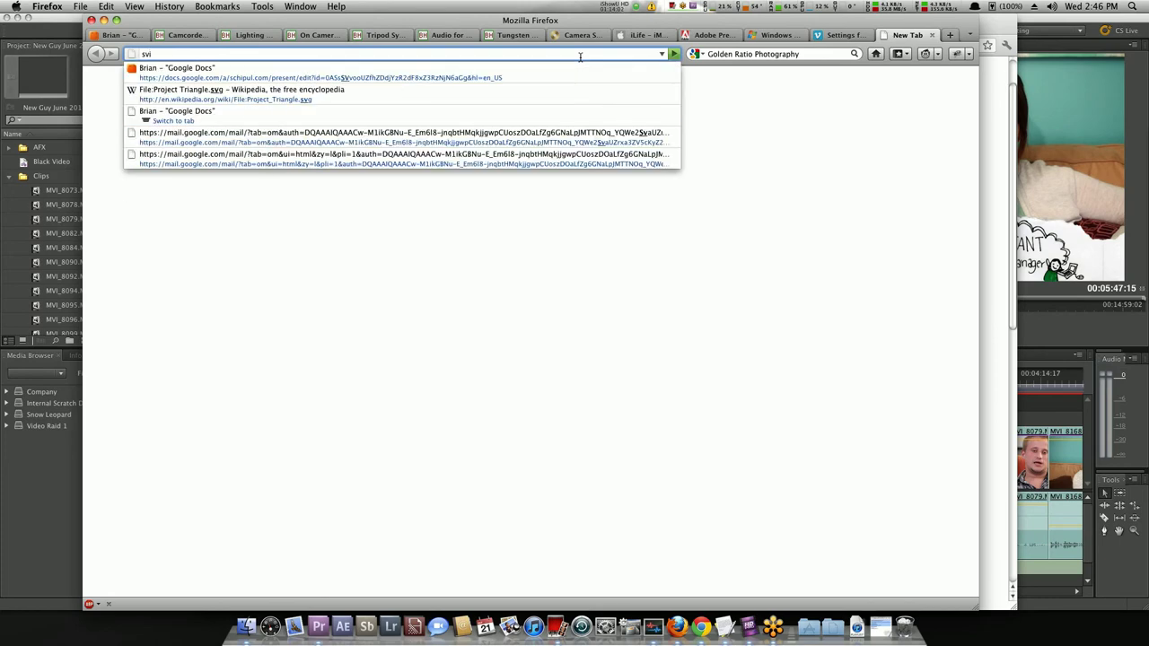
{"action": "key", "text": "BackSpace"}
{"action": "key", "text": "BackSpace"}
{"action": "type", "text": "vimeo"}
{"action": "key", "text": "Down"}
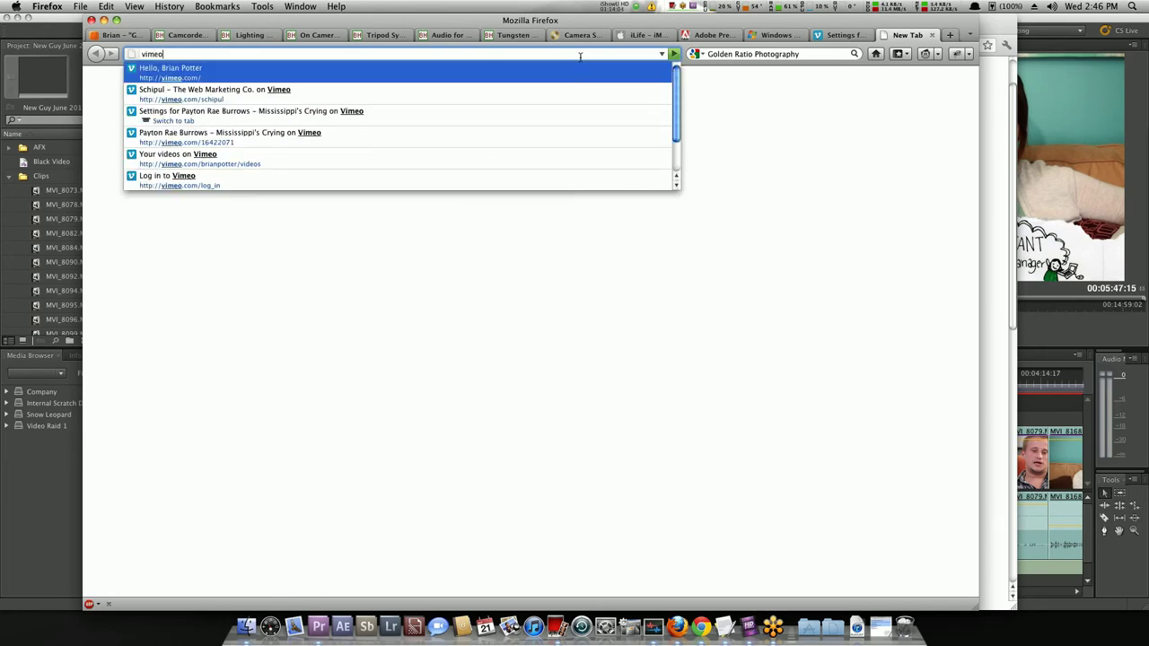
{"action": "key", "text": "Return"}
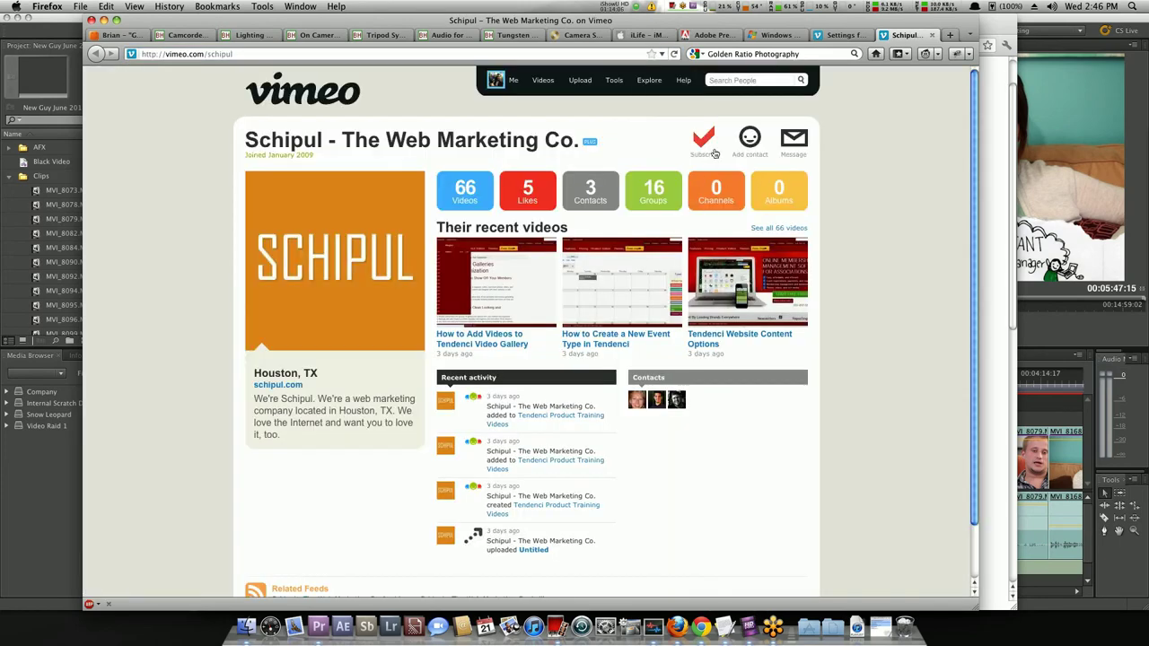
{"action": "left_click", "coordinate": [458, 198]}
{"action": "scroll", "coordinate": [651, 386], "scroll_direction": "down", "scroll_amount": 5}
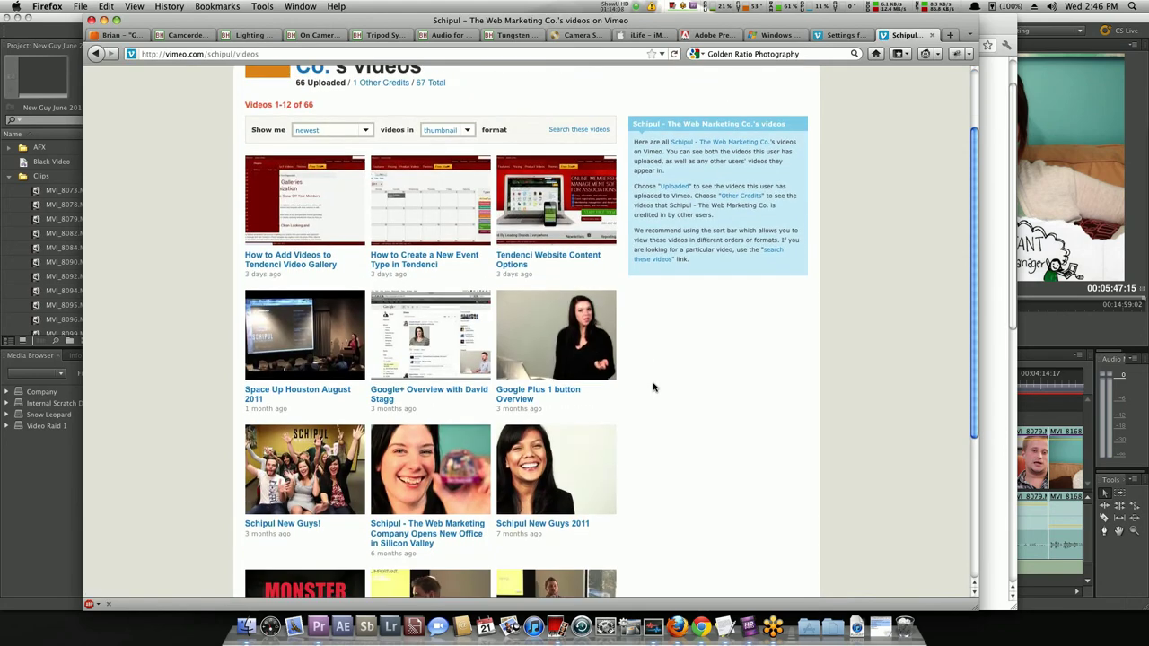
{"action": "scroll", "coordinate": [657, 381], "scroll_direction": "down", "scroll_amount": 2}
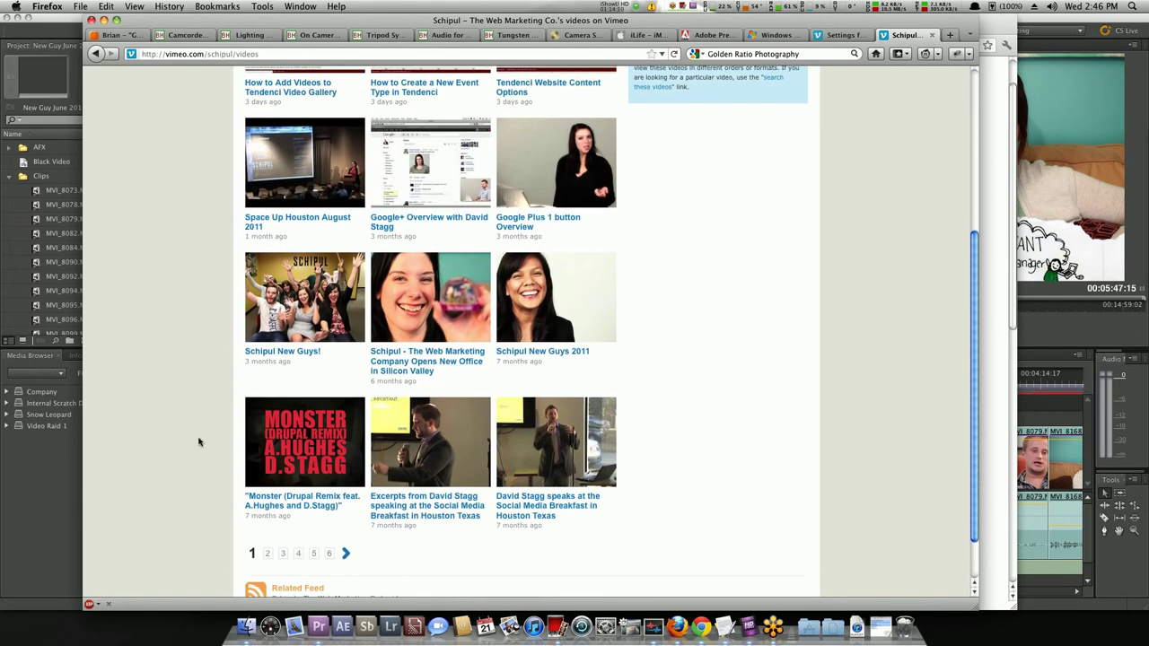
{"action": "left_click", "coordinate": [277, 507]}
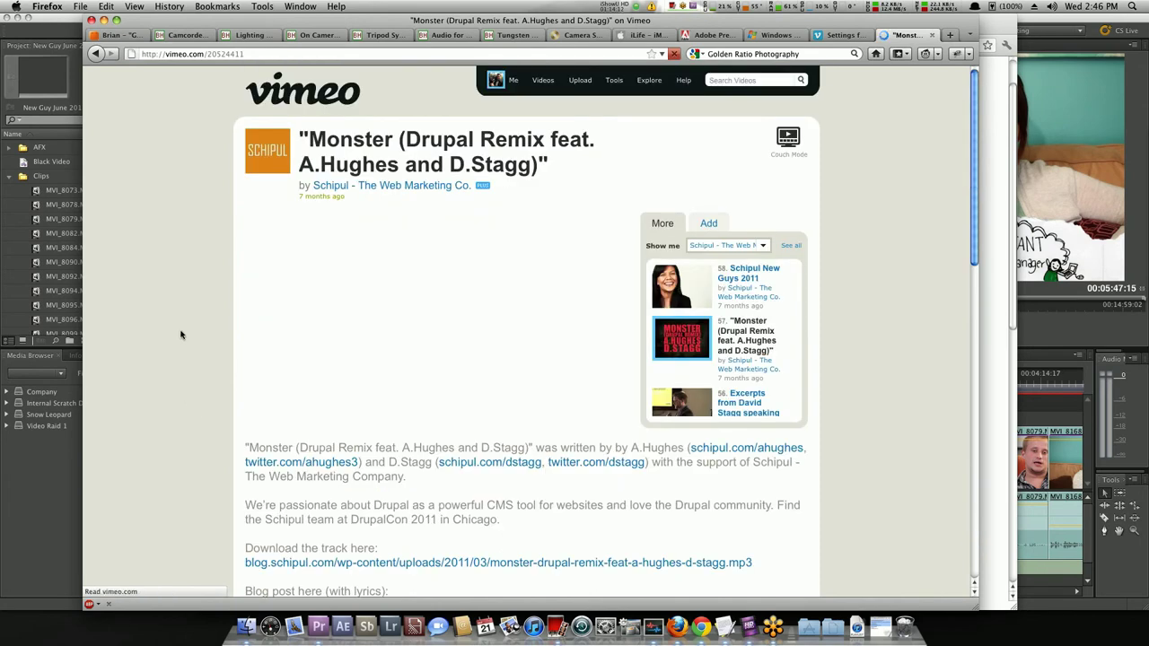
Look over the video's Video file and Custom URL settings, then return to the Google Docs deck.
{"action": "scroll", "coordinate": [174, 299], "scroll_direction": "down", "scroll_amount": 1}
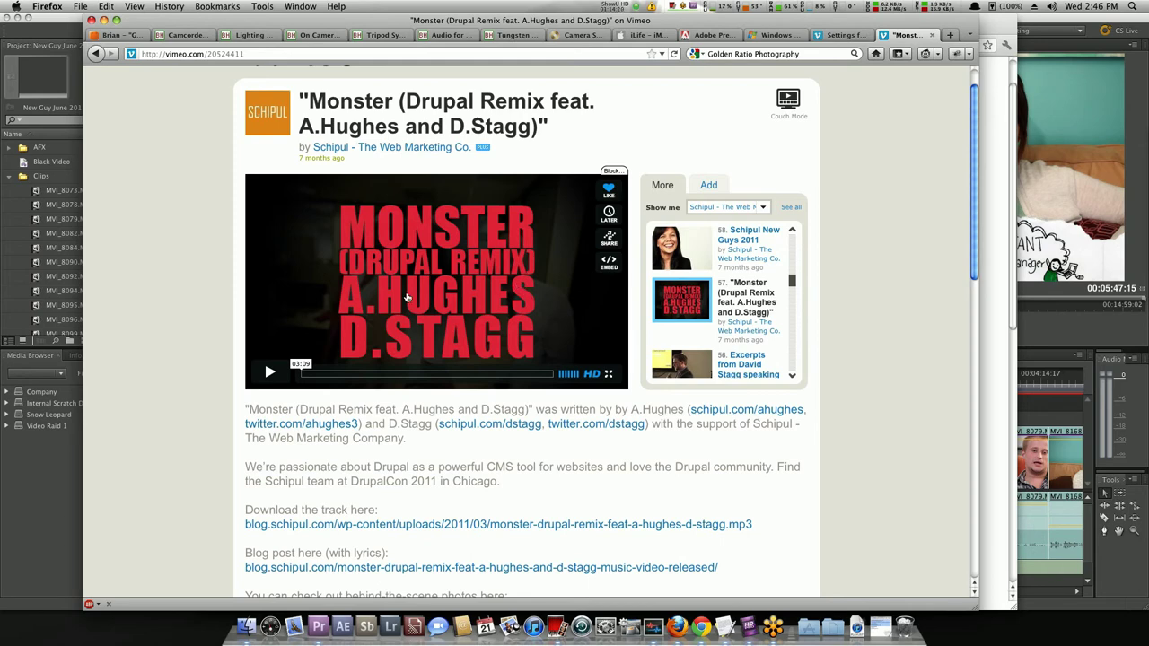
{"action": "left_click", "coordinate": [839, 35]}
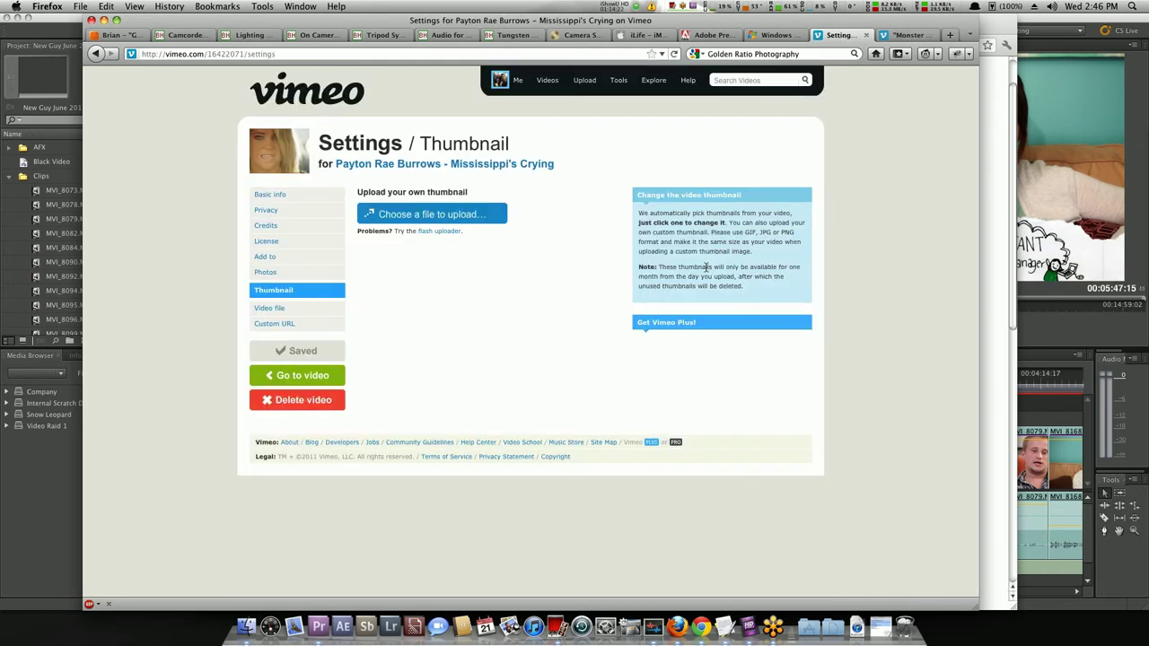
{"action": "left_click", "coordinate": [902, 35]}
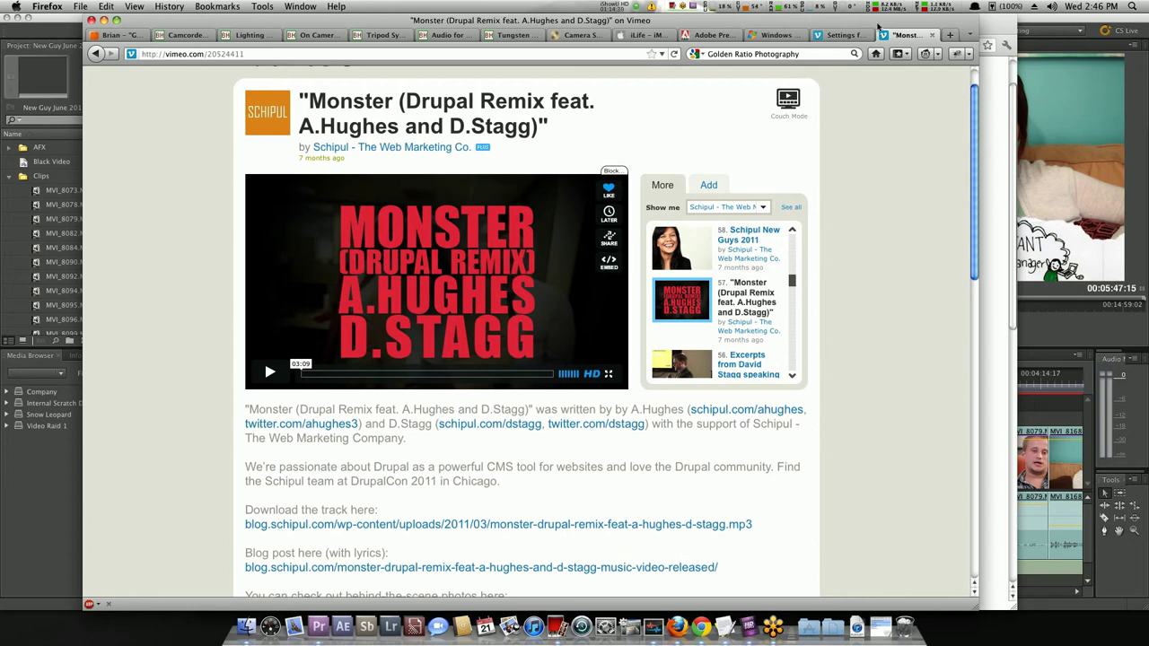
{"action": "left_click", "coordinate": [844, 35]}
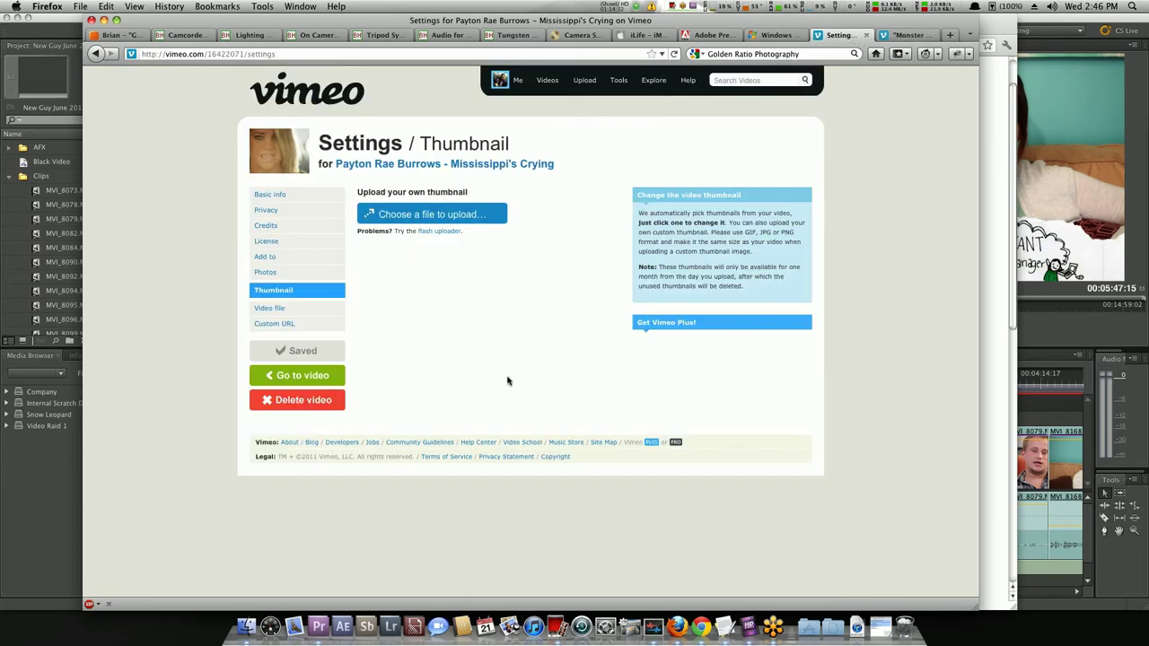
{"action": "left_click", "coordinate": [266, 307]}
{"action": "left_click", "coordinate": [270, 325]}
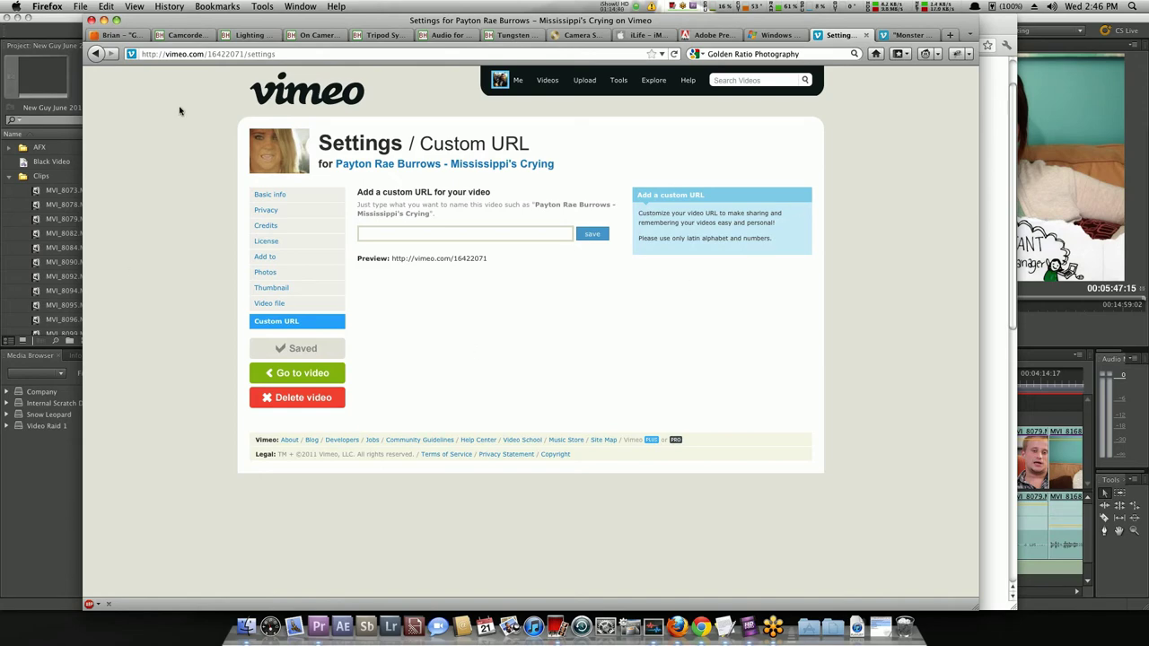
{"action": "left_click", "coordinate": [113, 35]}
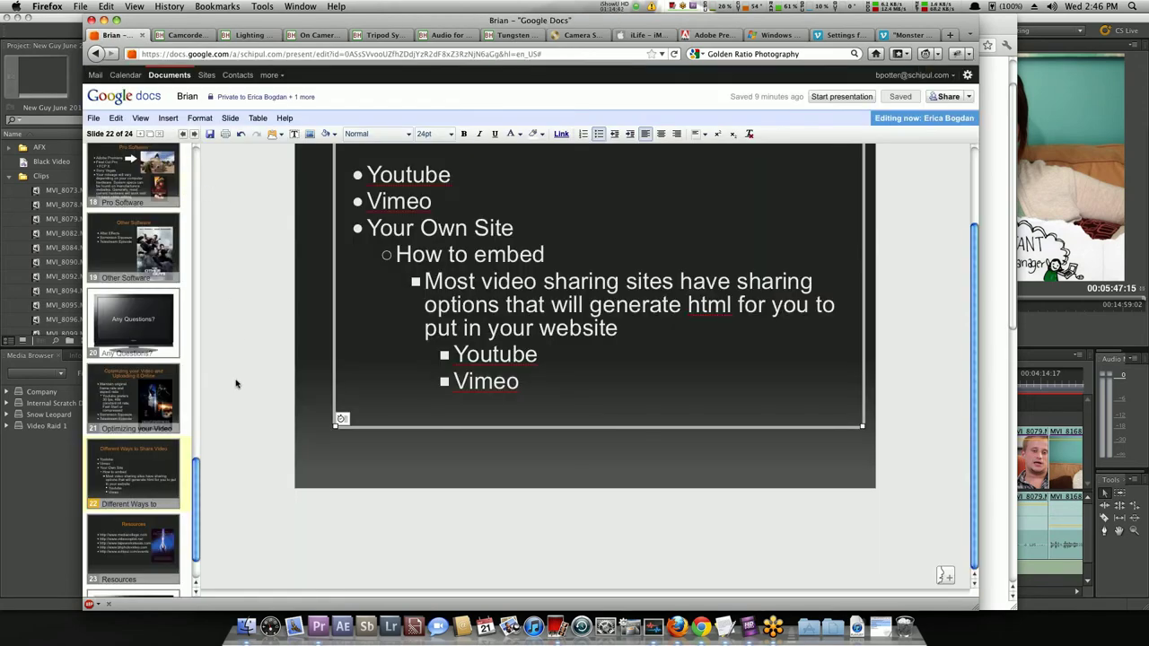
Review slide 22, 'Different Ways to Share Video', and its bulleted text box.
{"action": "left_click", "coordinate": [139, 465]}
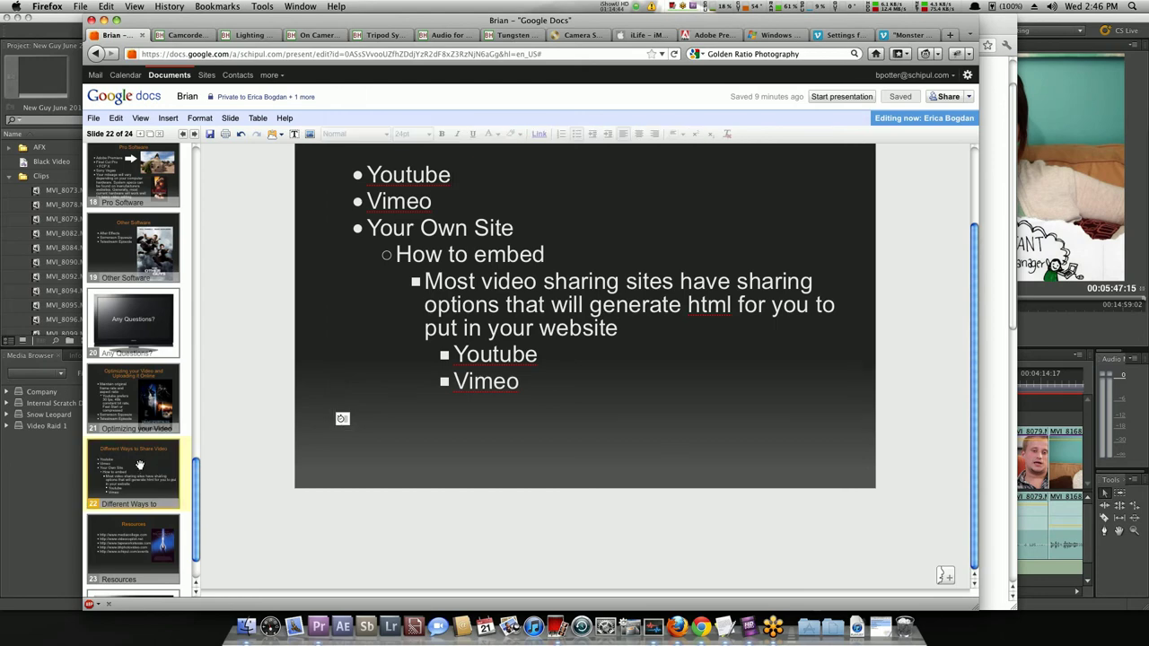
{"action": "scroll", "coordinate": [139, 465], "scroll_direction": "down", "scroll_amount": 2}
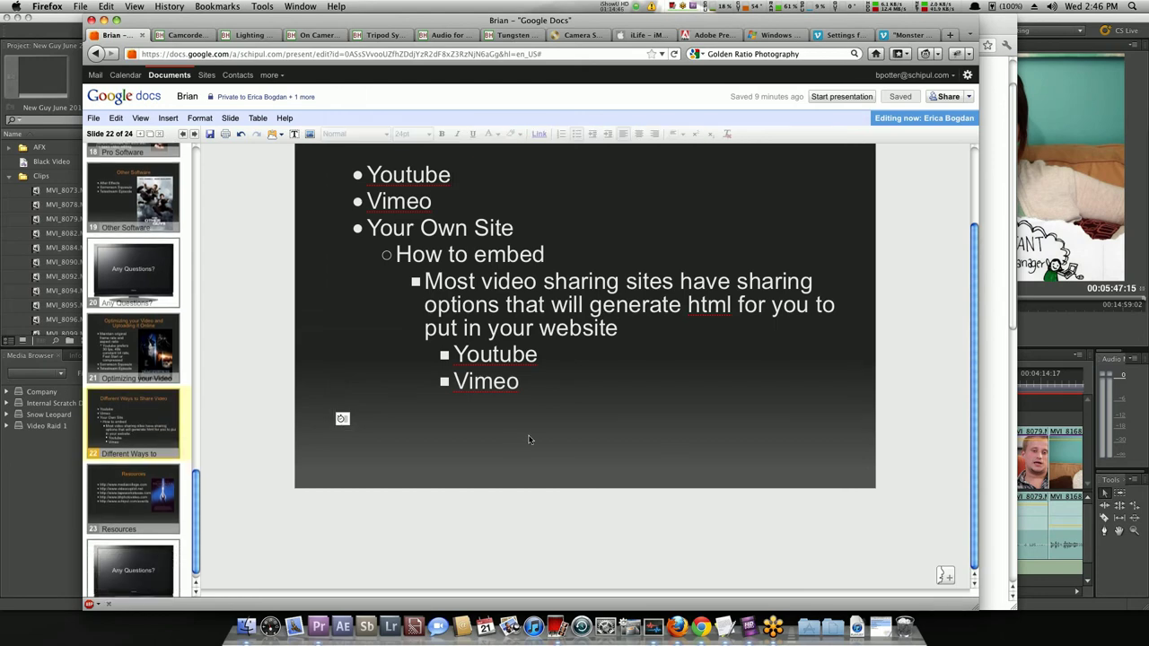
{"action": "left_click", "coordinate": [444, 437]}
{"action": "left_click", "coordinate": [130, 429]}
{"action": "scroll", "coordinate": [136, 411], "scroll_direction": "down", "scroll_amount": 1}
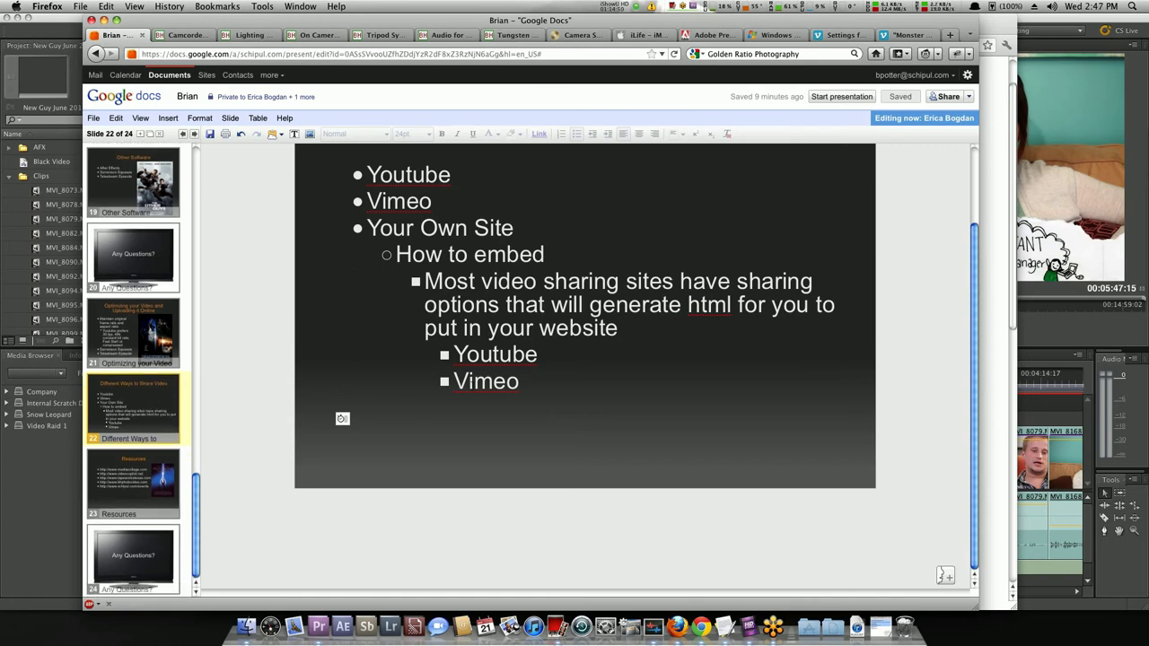
{"action": "left_click", "coordinate": [575, 362]}
Show the webcam in Photo Booth, close it, and switch to the Vimeo page.
{"action": "left_click", "coordinate": [557, 623]}
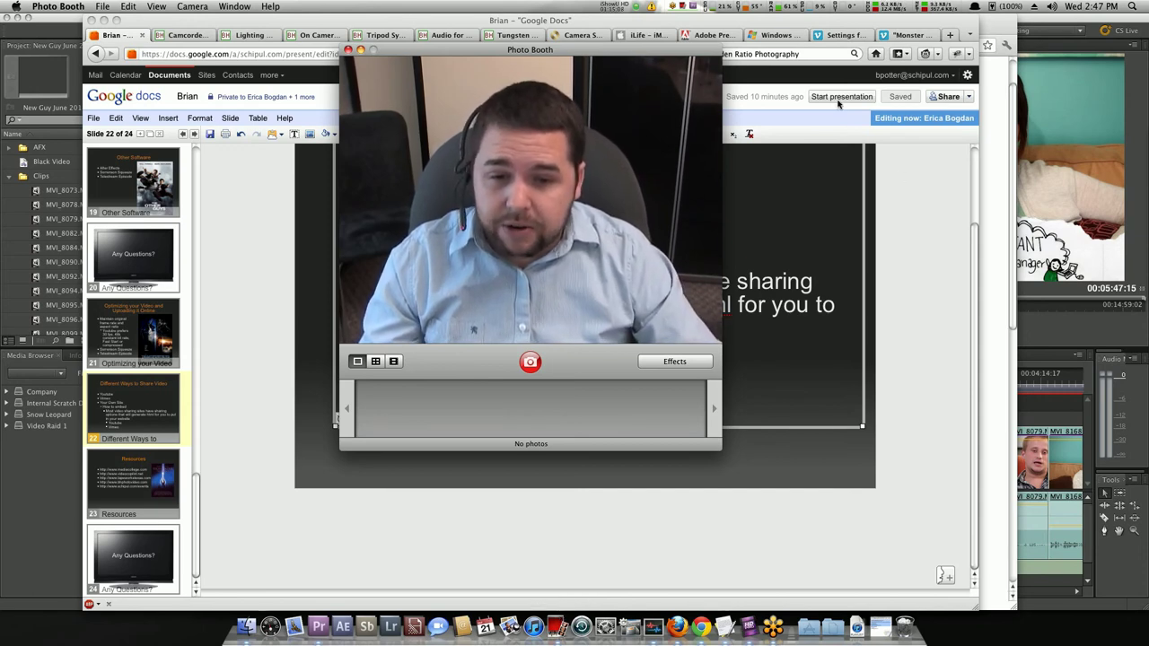
{"action": "left_click", "coordinate": [834, 36]}
{"action": "left_click", "coordinate": [834, 36]}
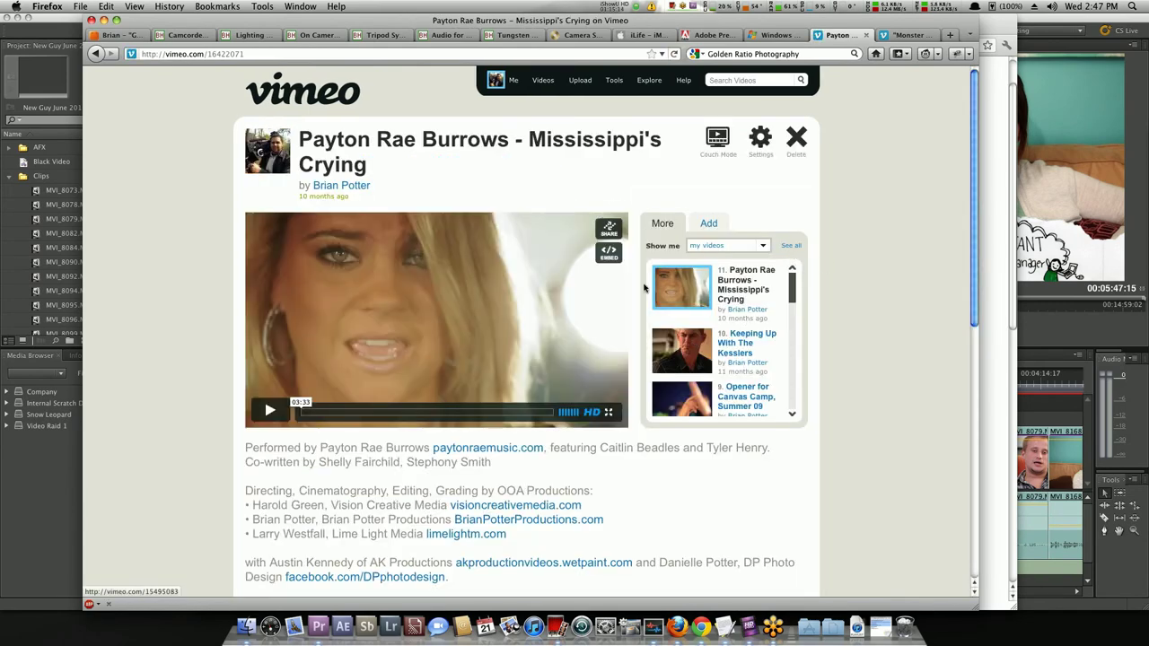
Bring up and select the 'Mississippi's Crying' embed code, expanding its customization and colour options.
{"action": "left_click", "coordinate": [609, 254]}
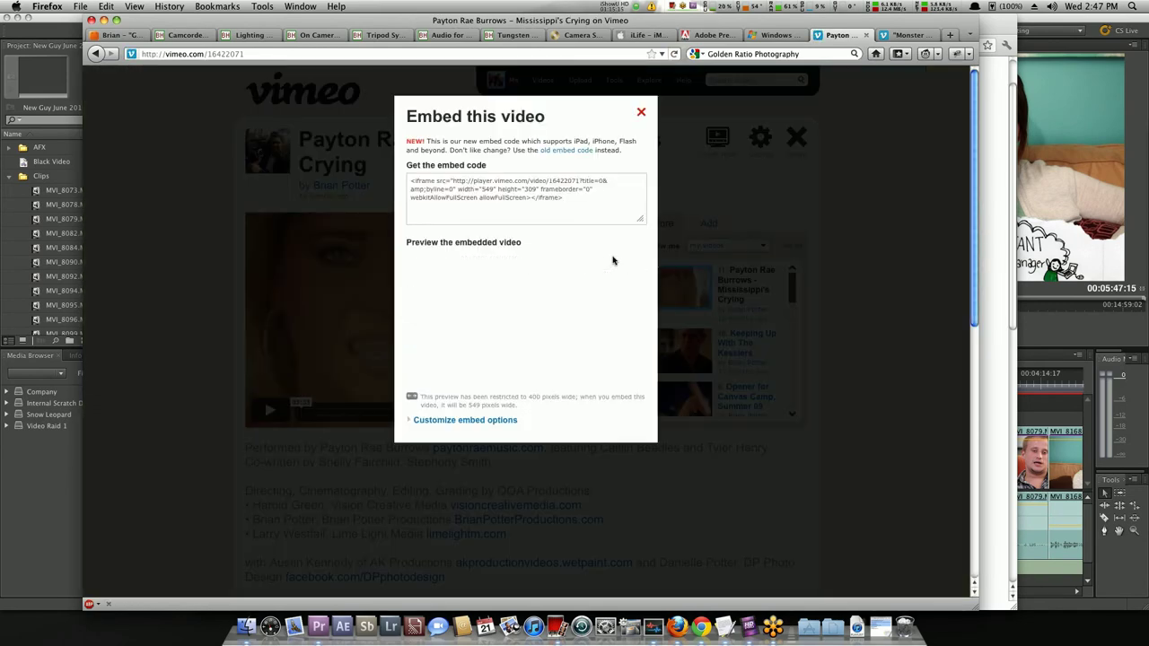
{"action": "left_click", "coordinate": [565, 217]}
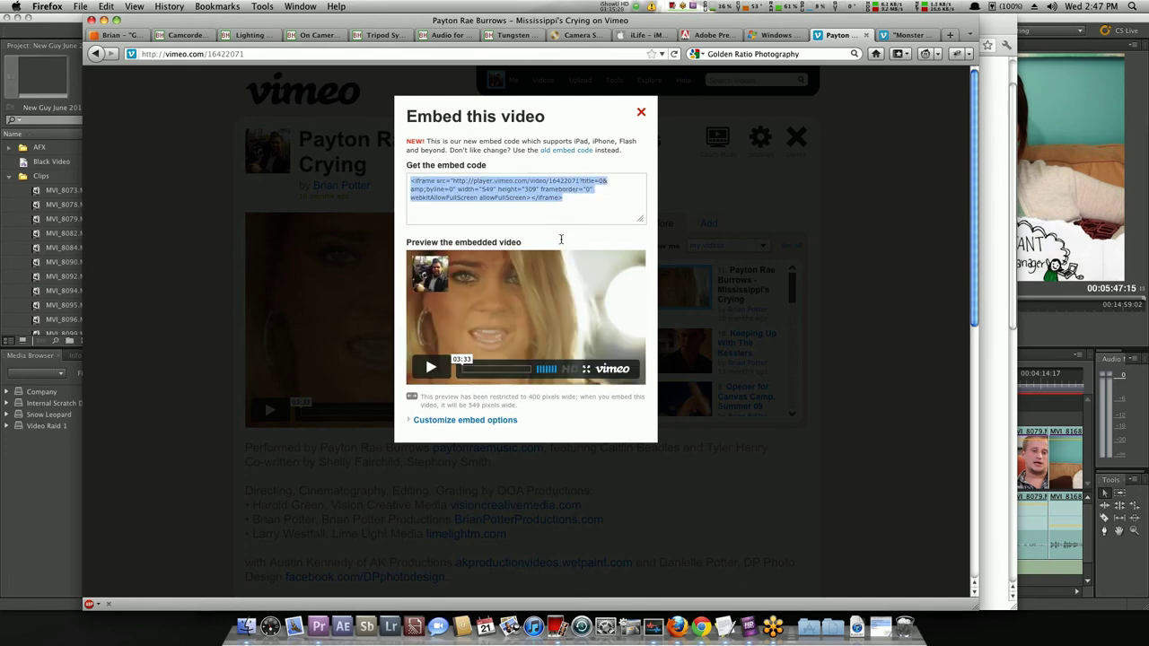
{"action": "left_click", "coordinate": [409, 180]}
{"action": "left_click", "coordinate": [458, 420]}
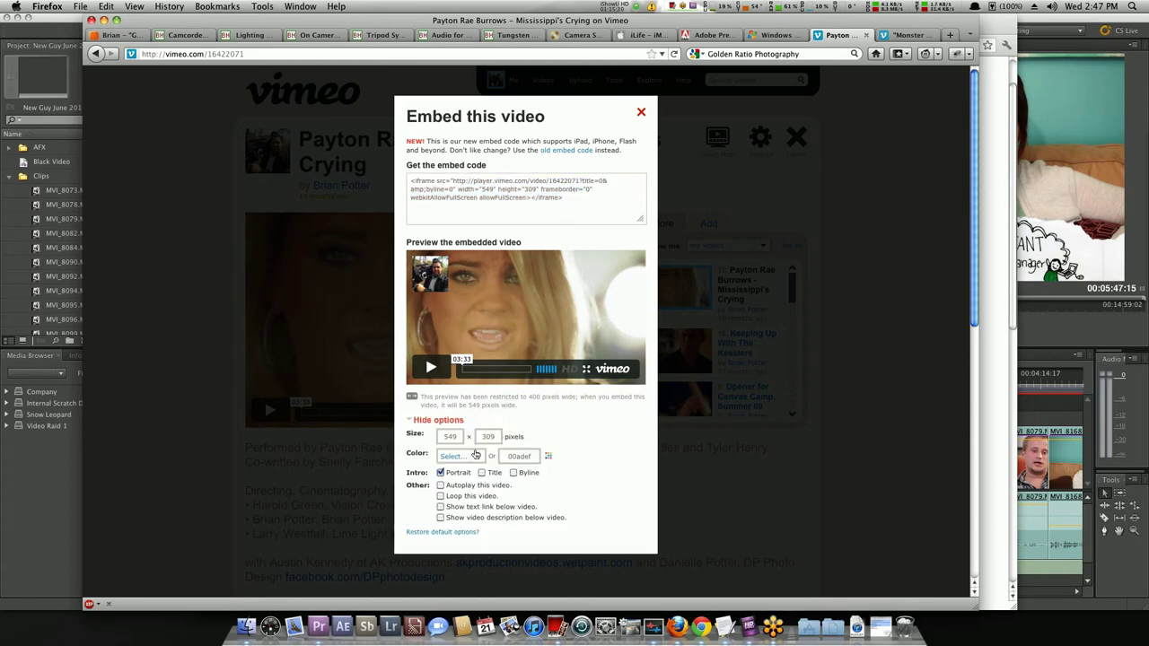
{"action": "left_click", "coordinate": [476, 455]}
{"action": "left_click", "coordinate": [475, 457]}
Toggle the embed's Title, Byline and Portrait options, then enter youtube.com as the address.
{"action": "left_click", "coordinate": [494, 477]}
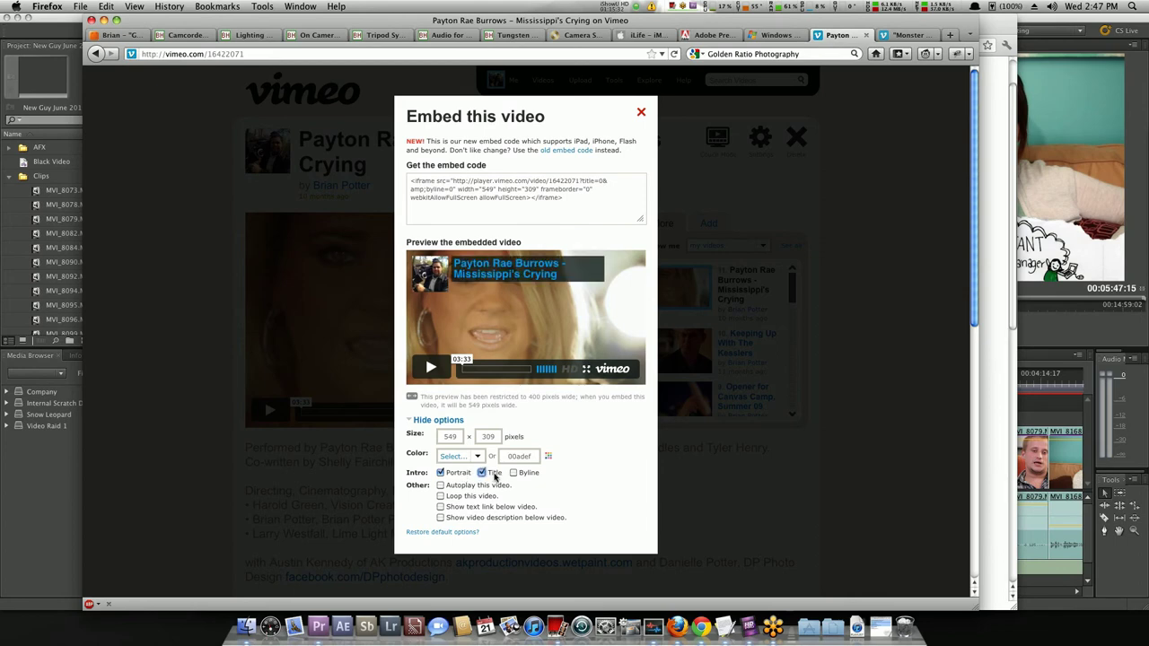
{"action": "left_click", "coordinate": [522, 474]}
{"action": "left_click", "coordinate": [523, 475]}
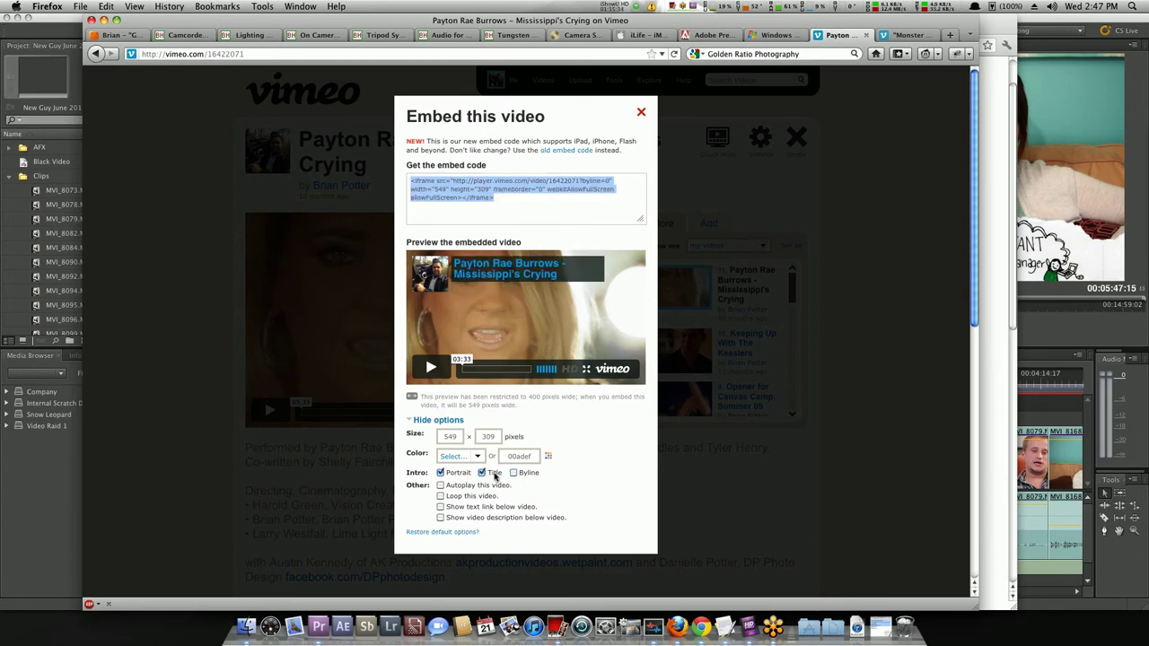
{"action": "left_click", "coordinate": [488, 473]}
{"action": "left_click", "coordinate": [458, 474]}
{"action": "left_click", "coordinate": [457, 474]}
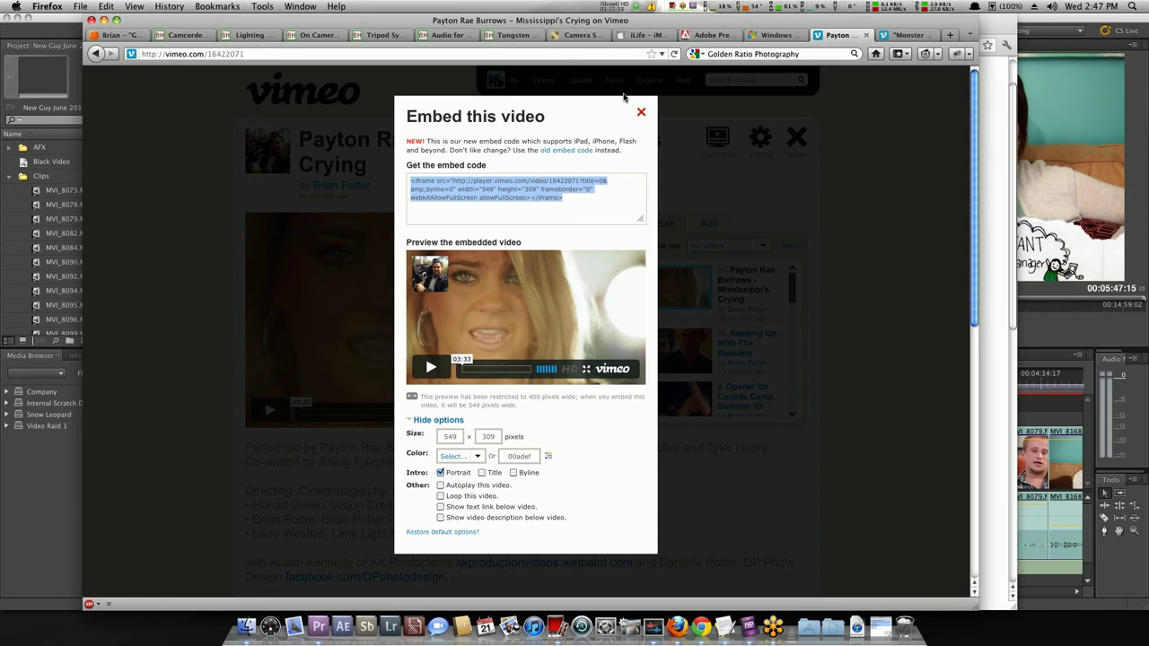
{"action": "left_click", "coordinate": [618, 55]}
{"action": "type", "text": "youtube.com"}
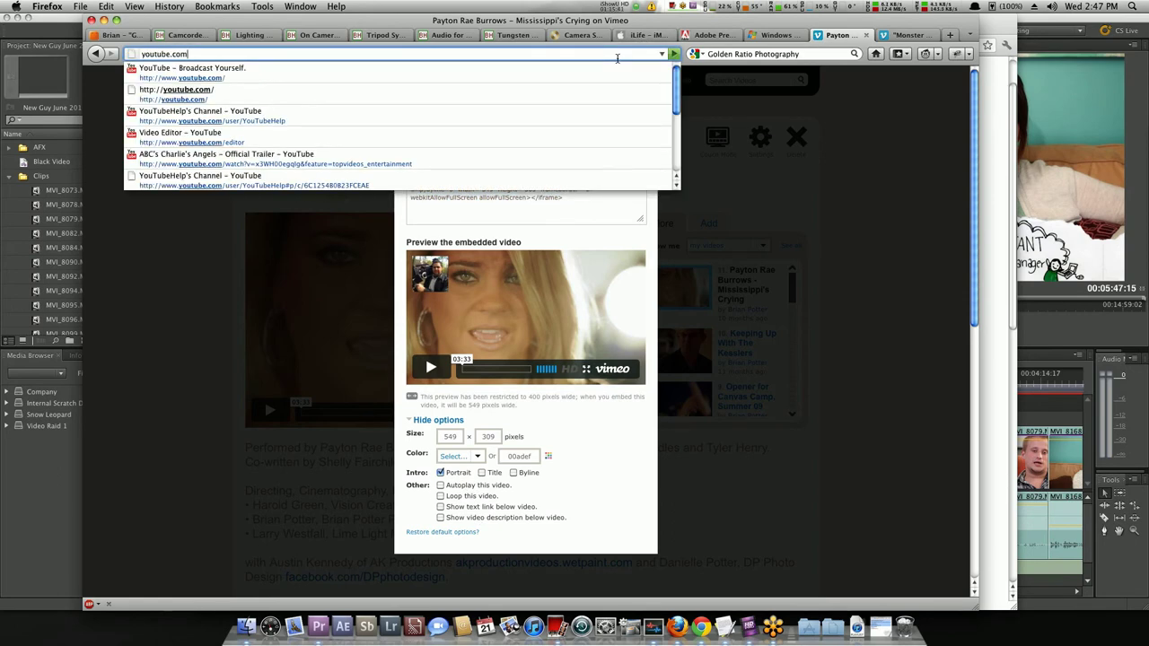
Open ABC's Revenge Sneak Peek on YouTube and show its share link options and embed code.
{"action": "key", "text": "Return"}
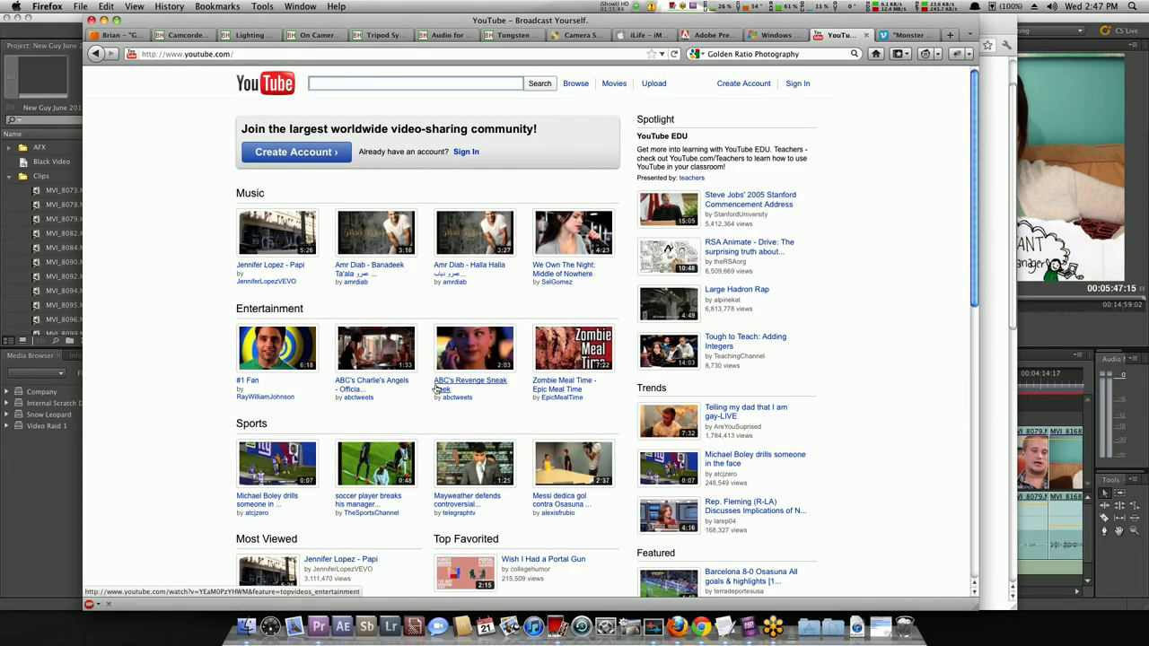
{"action": "left_click", "coordinate": [466, 380]}
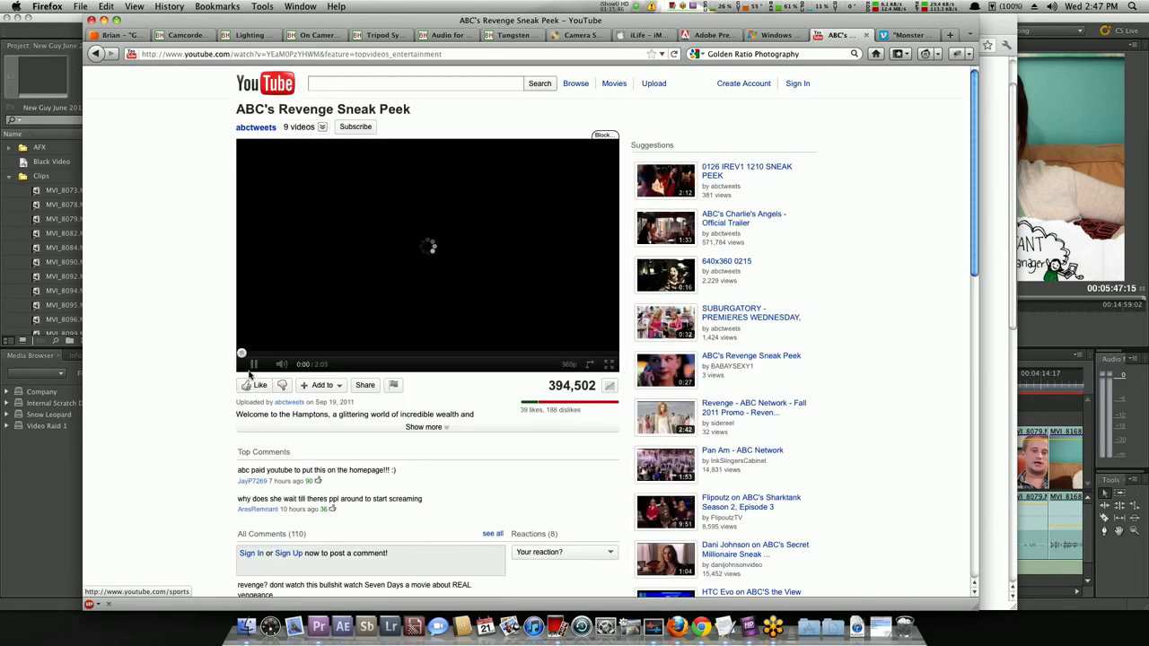
{"action": "left_click", "coordinate": [365, 386]}
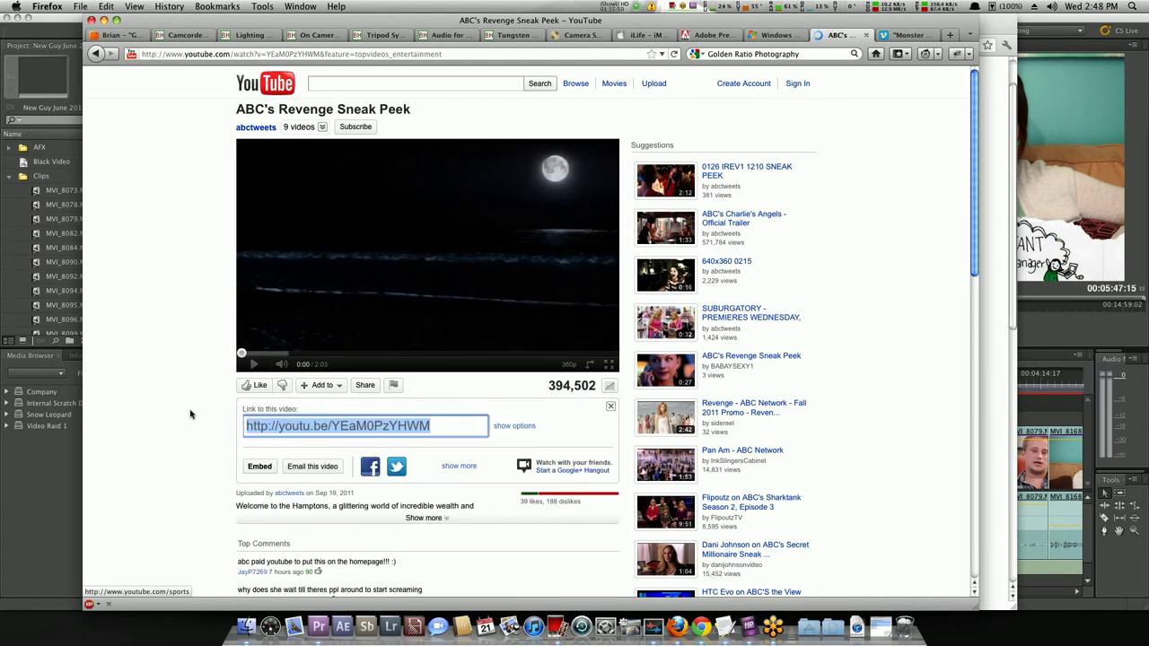
{"action": "scroll", "coordinate": [191, 411], "scroll_direction": "down", "scroll_amount": 2}
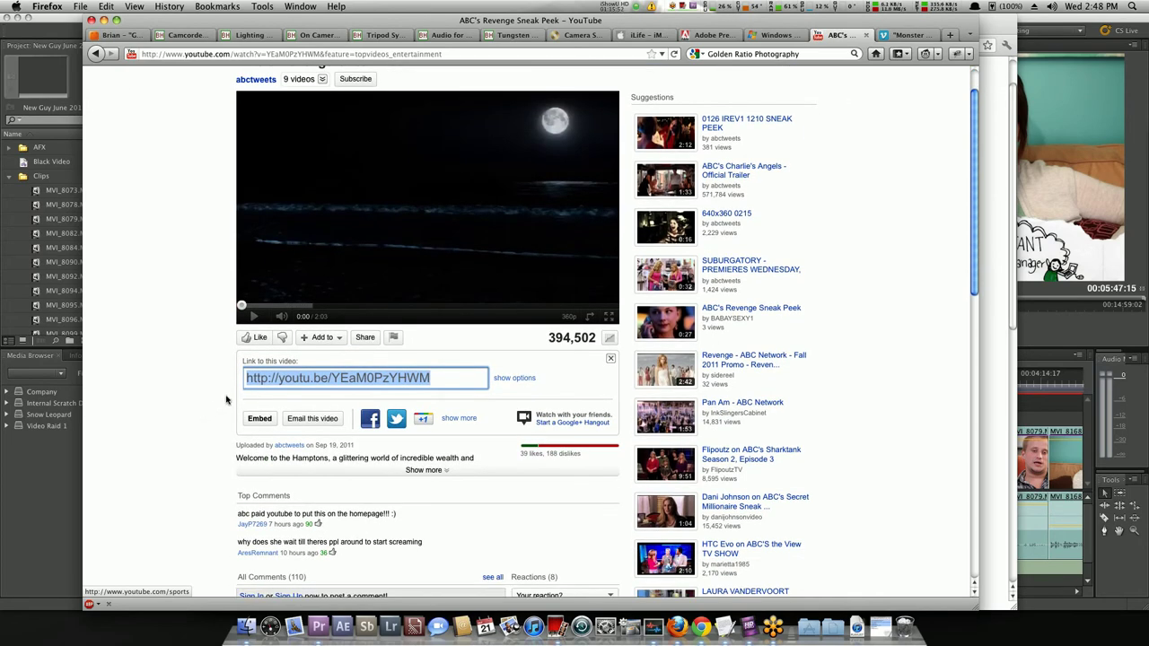
{"action": "left_click", "coordinate": [514, 380]}
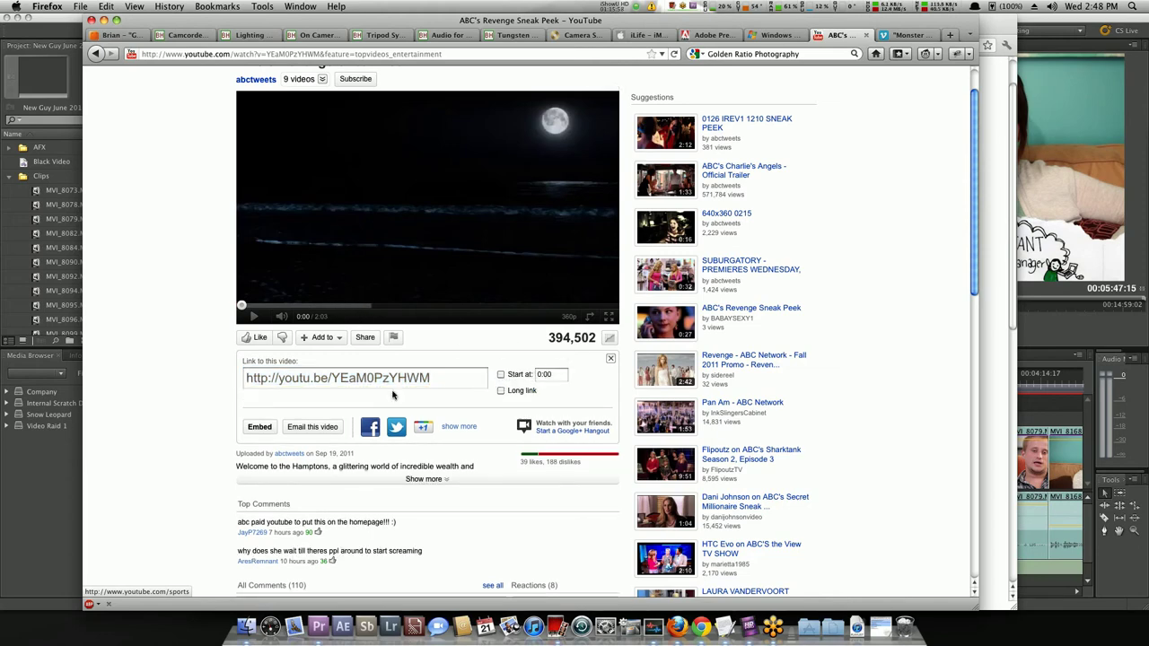
{"action": "left_click", "coordinate": [258, 428]}
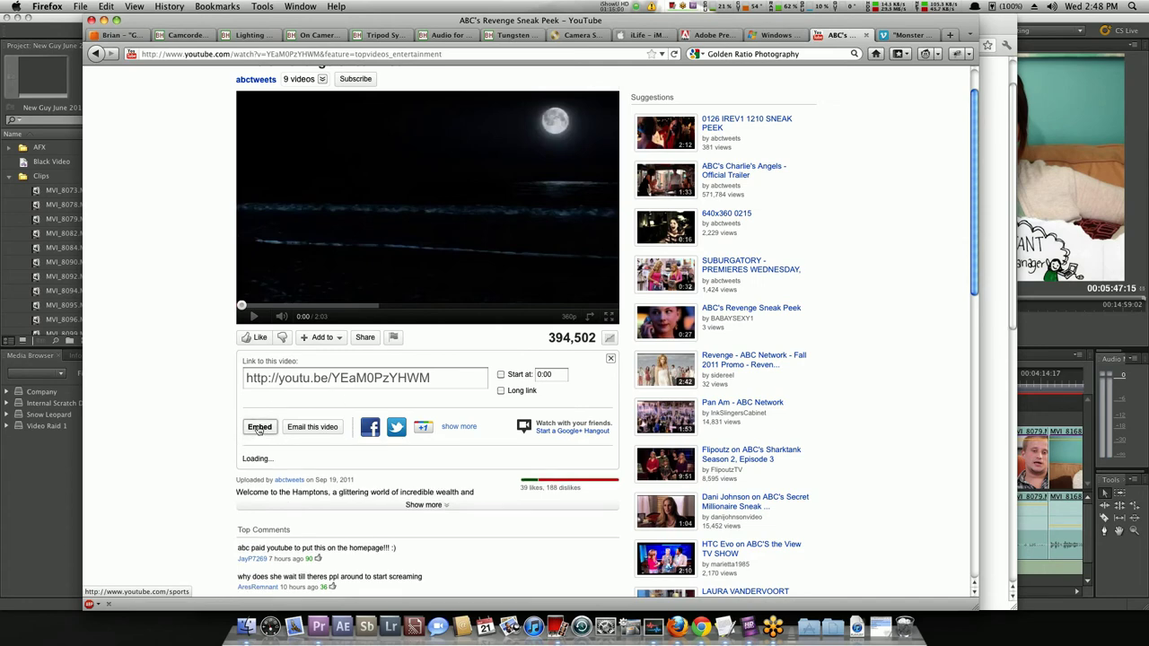
Turn off suggested videos after playback and keep the embed size at 560 × 315.
{"action": "scroll", "coordinate": [330, 364], "scroll_direction": "down", "scroll_amount": 3}
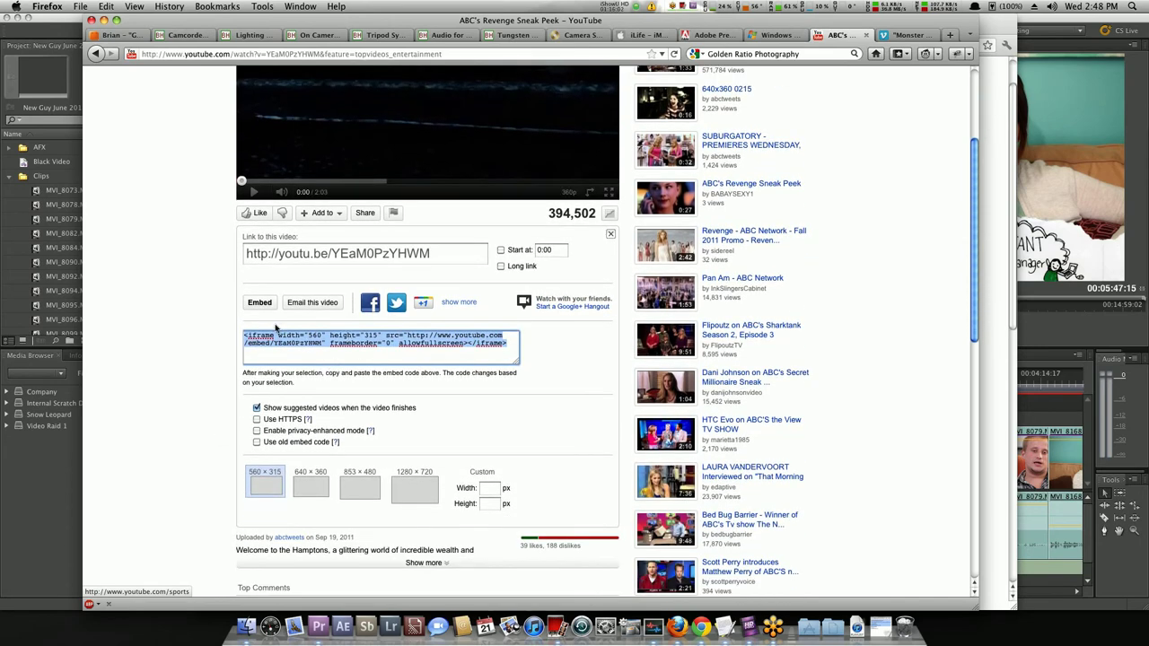
{"action": "scroll", "coordinate": [323, 350], "scroll_direction": "down", "scroll_amount": 1}
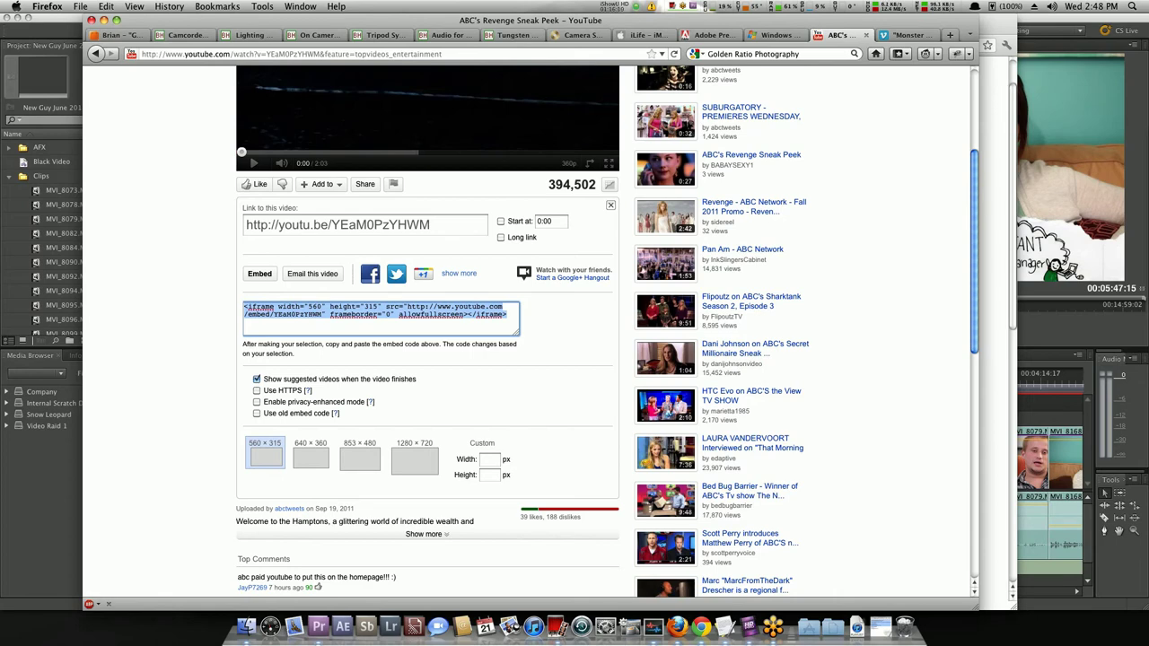
{"action": "left_click", "coordinate": [165, 272]}
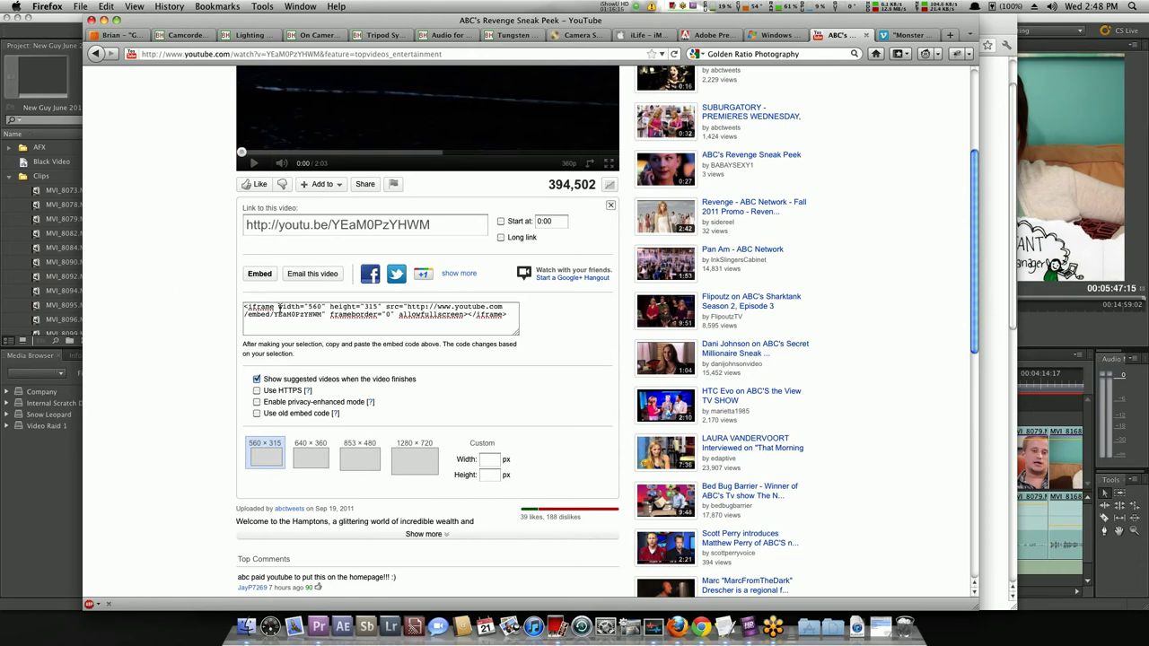
{"action": "left_click", "coordinate": [257, 379]}
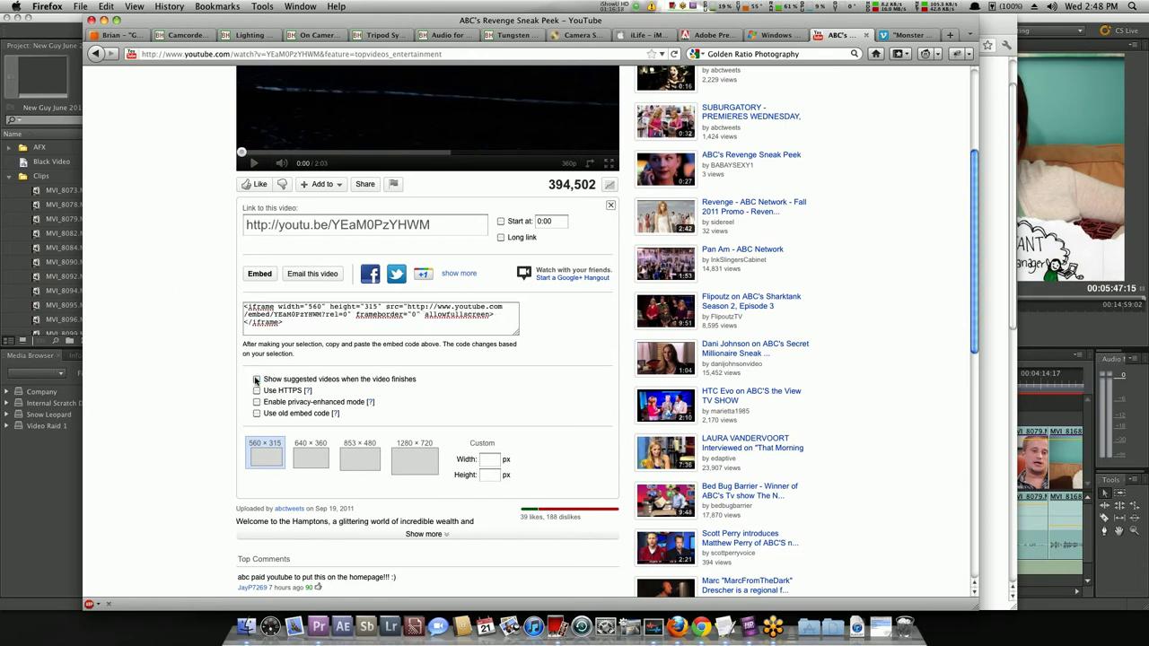
{"action": "scroll", "coordinate": [218, 377], "scroll_direction": "down", "scroll_amount": 1}
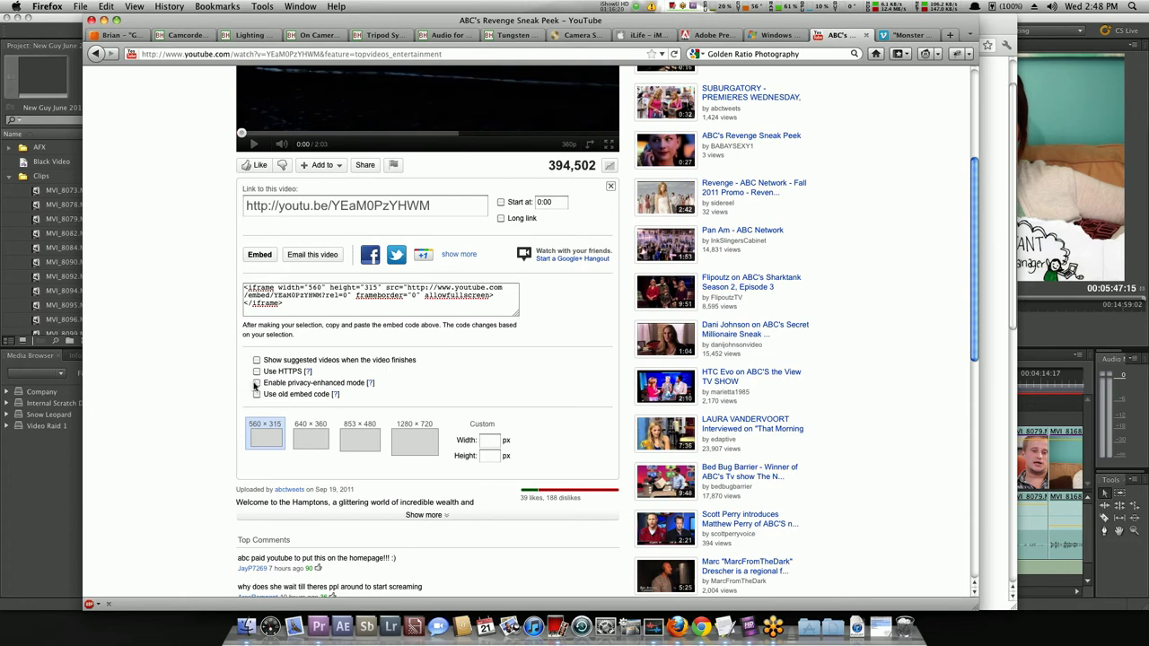
{"action": "scroll", "coordinate": [225, 394], "scroll_direction": "down", "scroll_amount": 1}
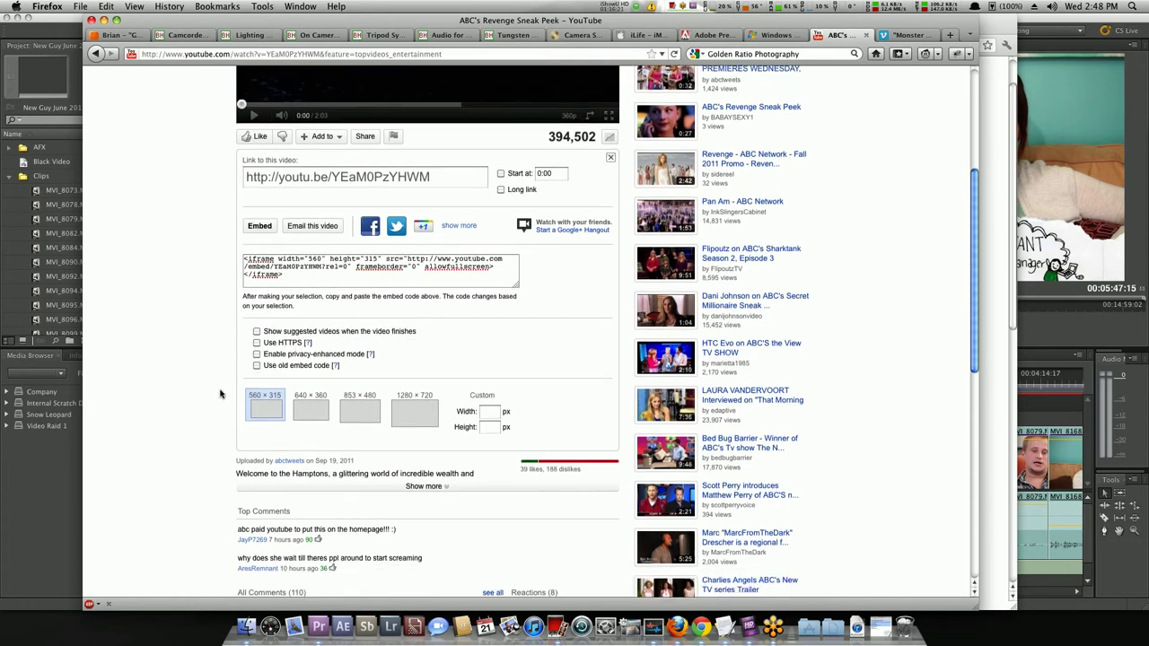
{"action": "left_click", "coordinate": [437, 420]}
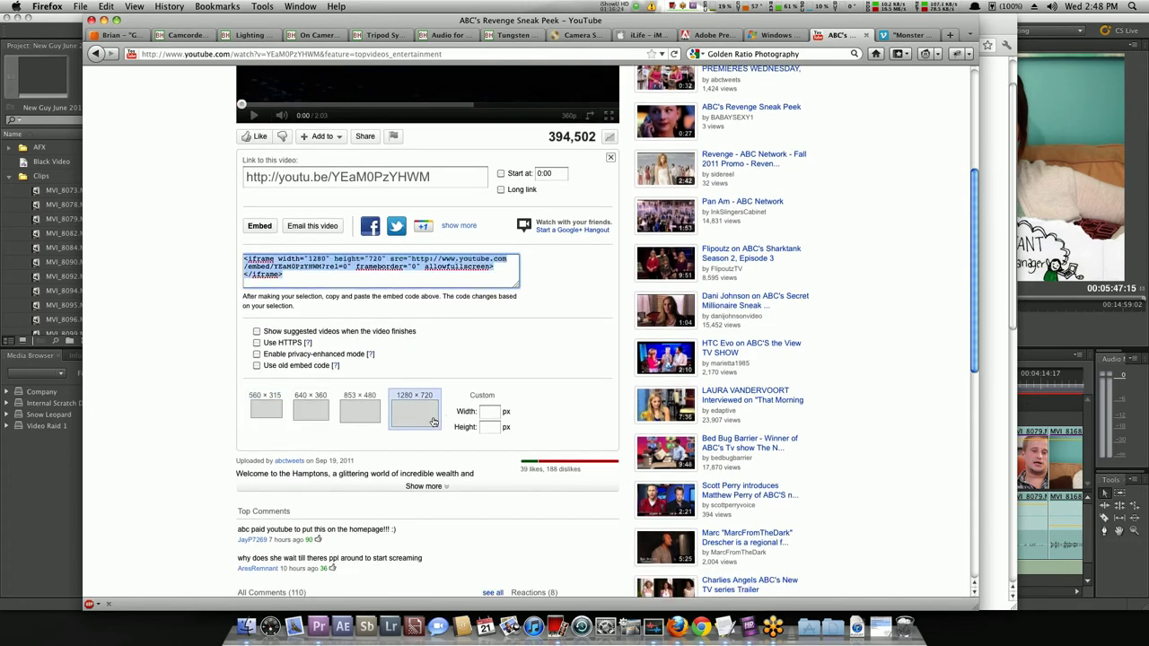
{"action": "left_click", "coordinate": [261, 405]}
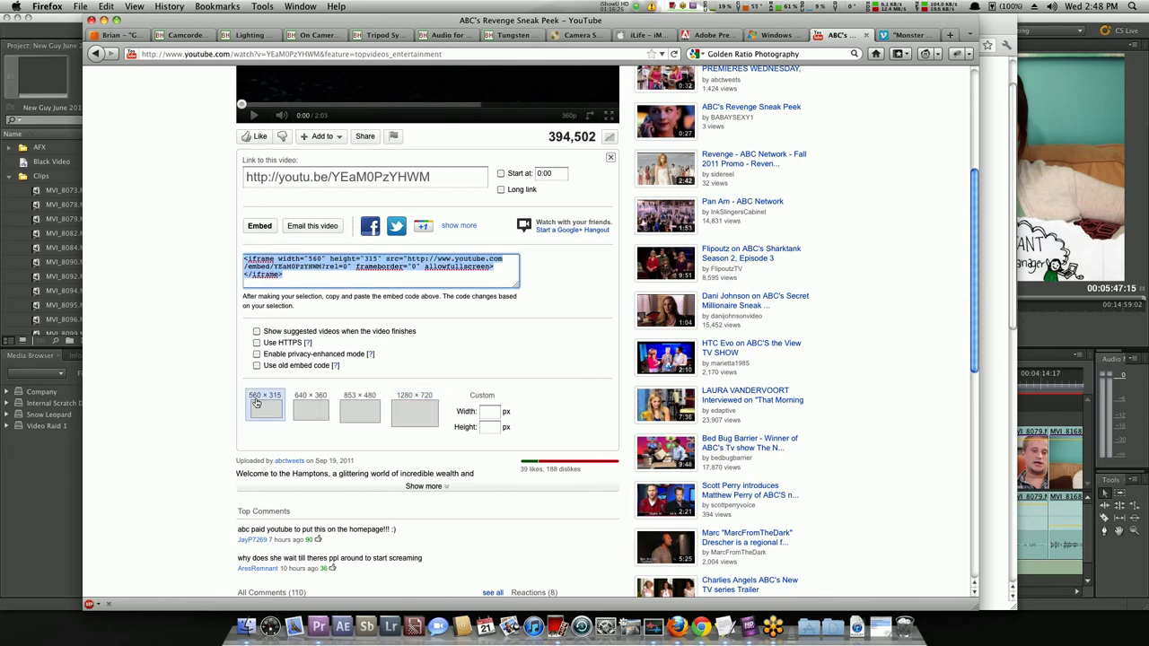
Reopen Share > Embed to bring back the rel=0 embed code and select it.
{"action": "scroll", "coordinate": [495, 356], "scroll_direction": "up", "scroll_amount": 2}
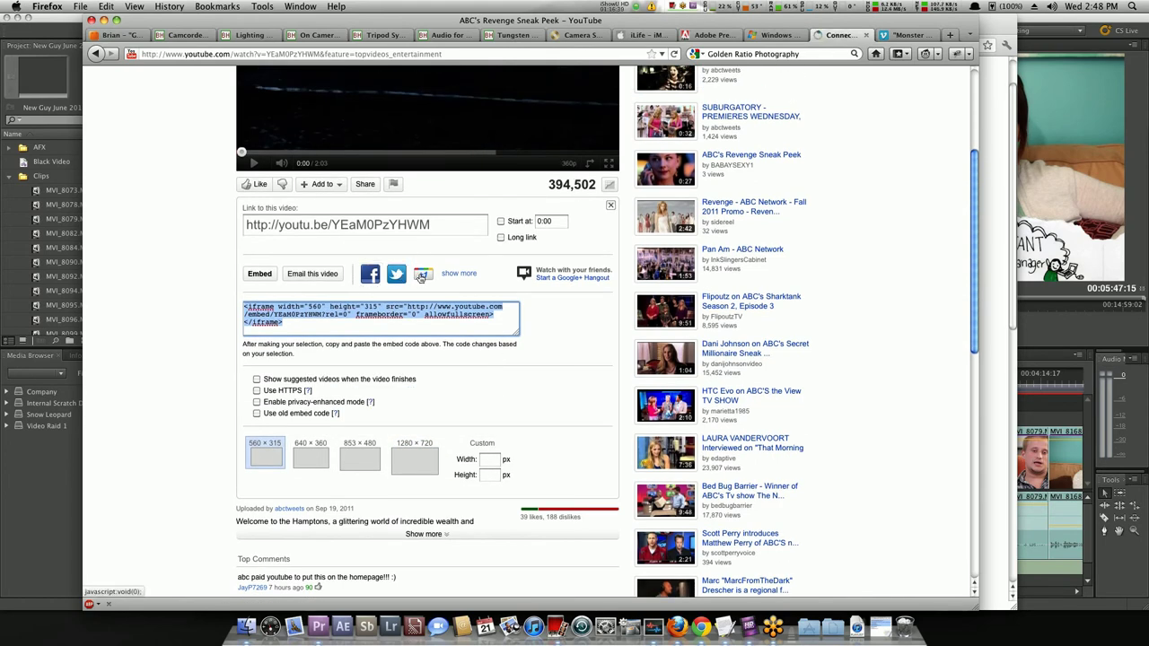
{"action": "left_click", "coordinate": [455, 275]}
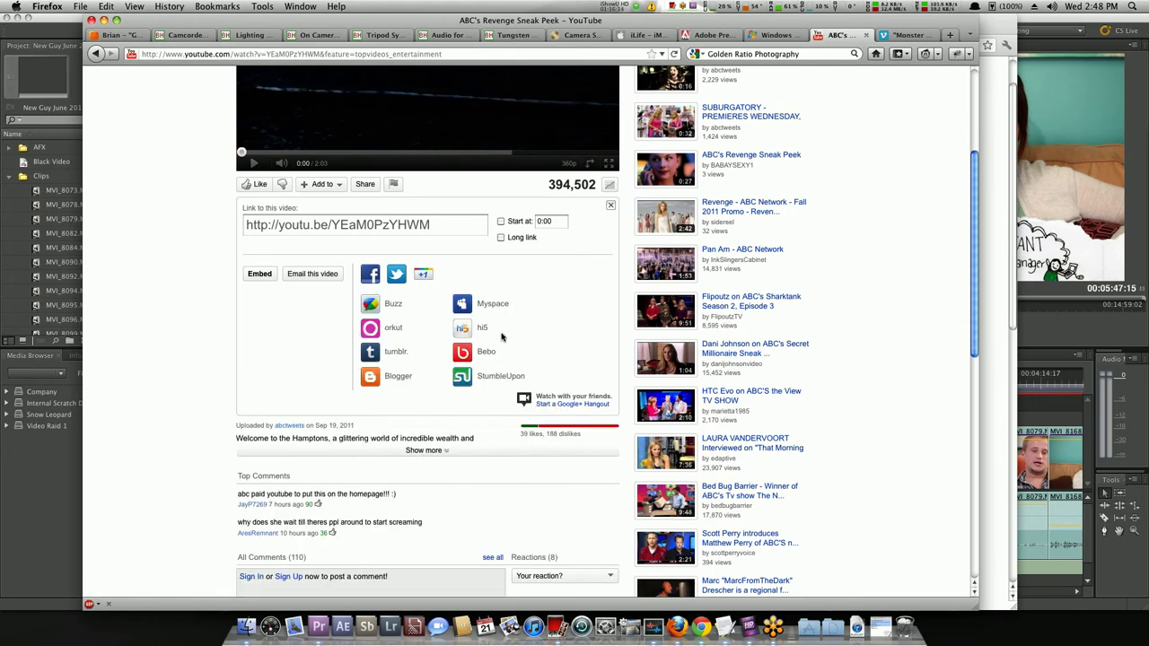
{"action": "scroll", "coordinate": [317, 374], "scroll_direction": "up", "scroll_amount": 3}
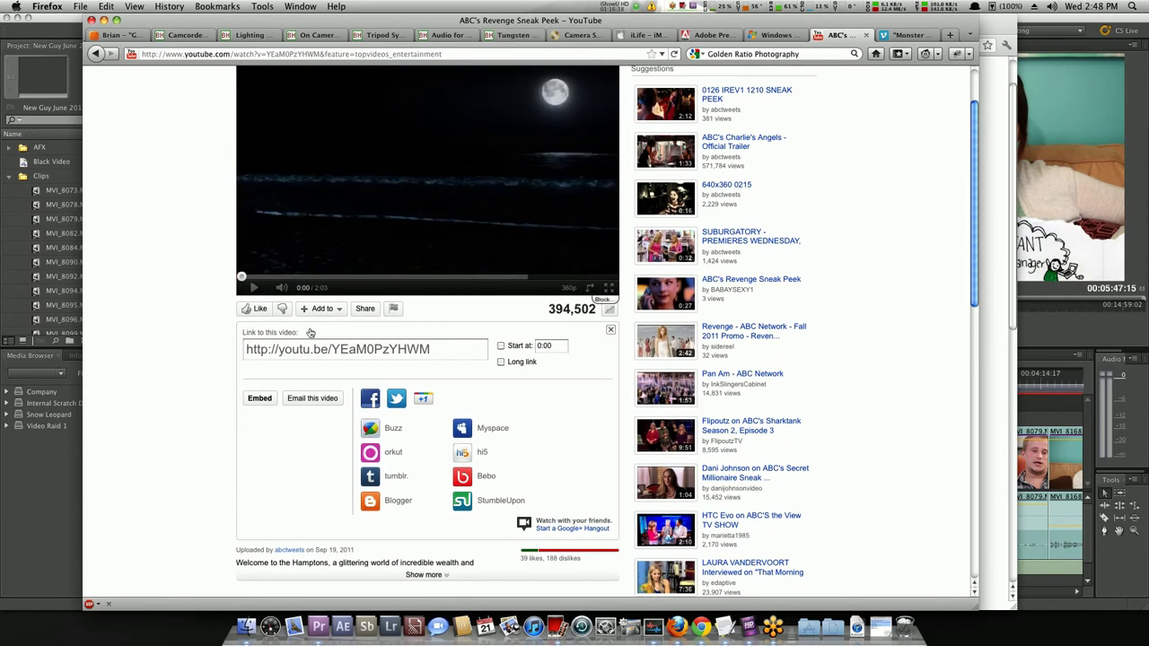
{"action": "left_click", "coordinate": [365, 309]}
{"action": "left_click", "coordinate": [364, 309]}
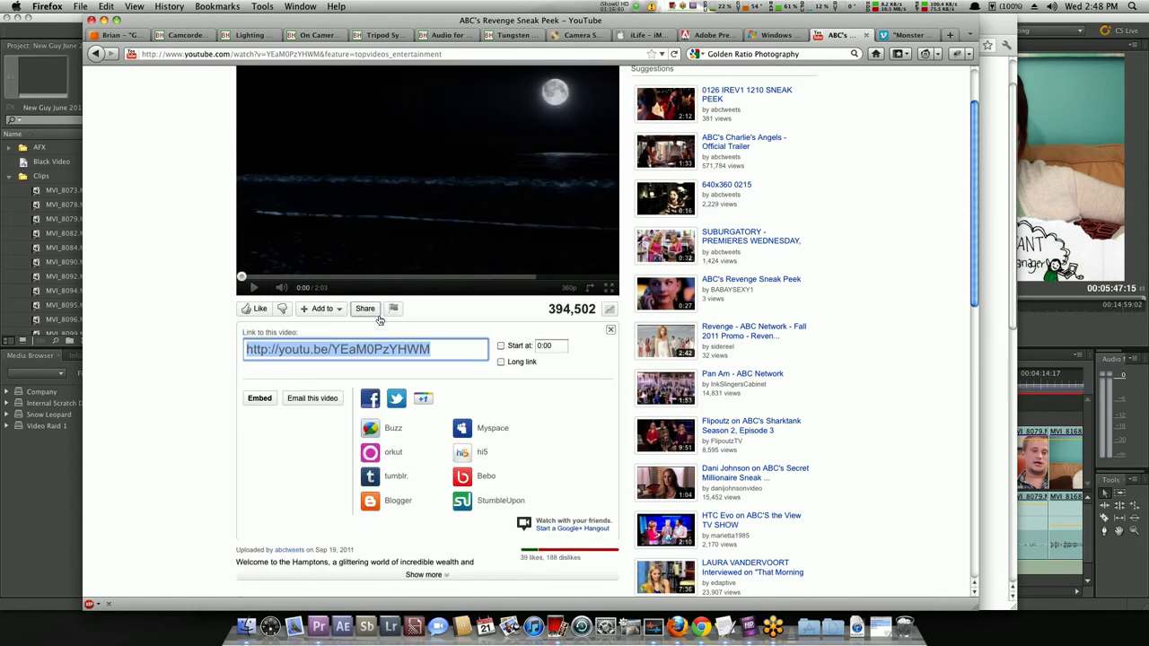
{"action": "left_click", "coordinate": [259, 397]}
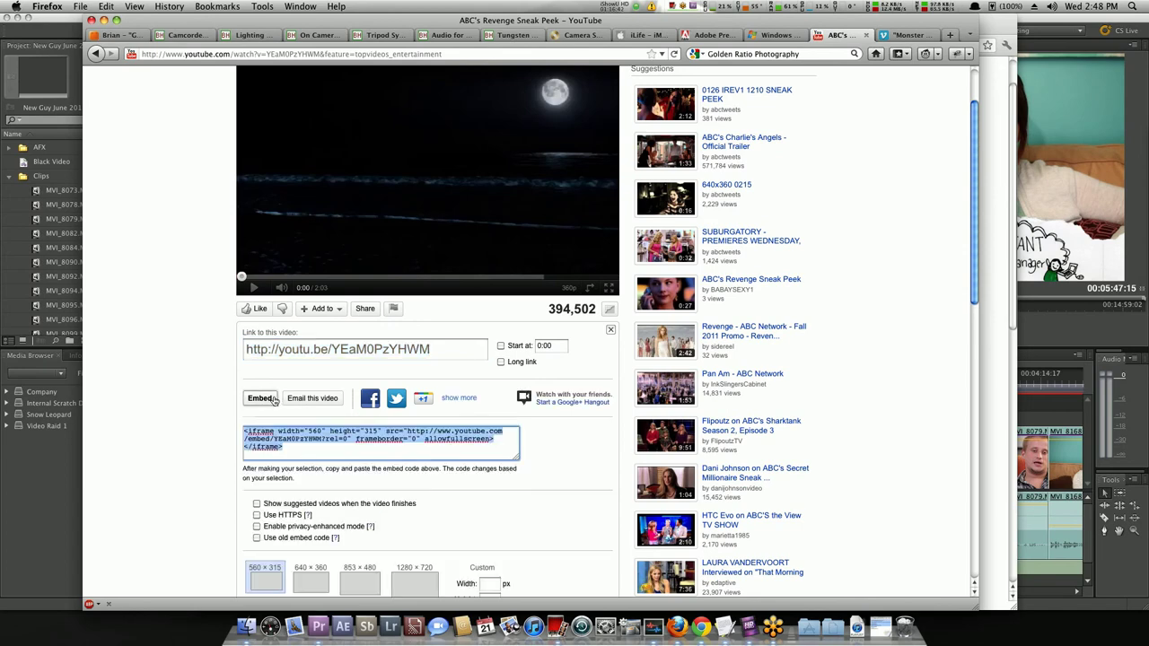
{"action": "scroll", "coordinate": [375, 438], "scroll_direction": "down", "scroll_amount": 3}
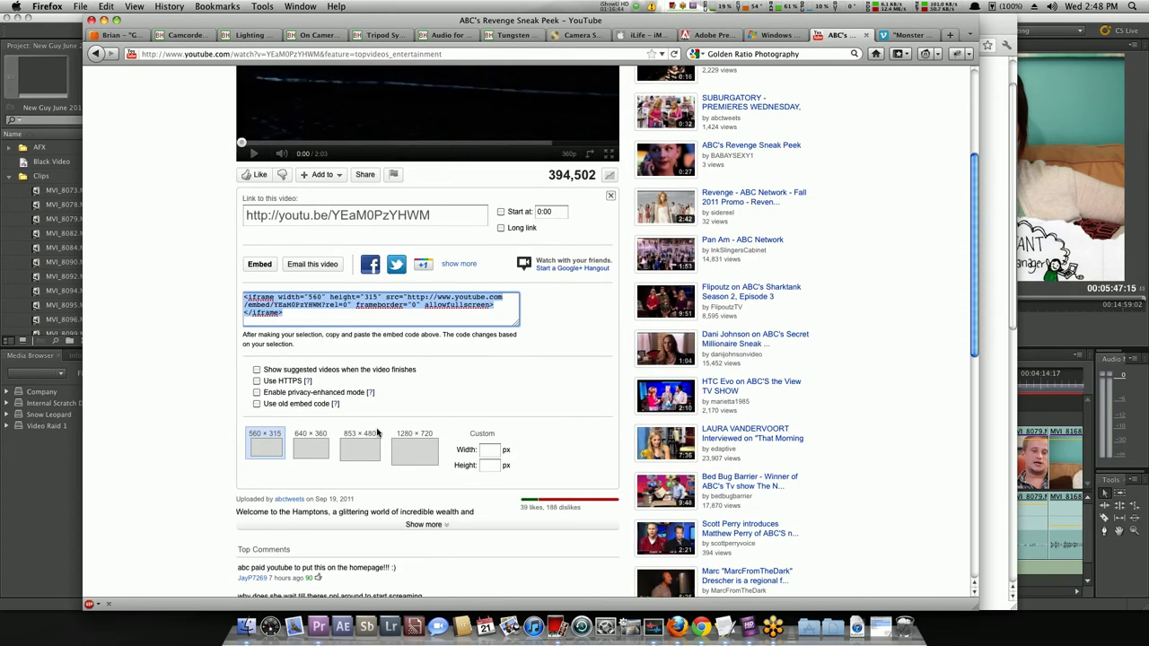
{"action": "left_click", "coordinate": [293, 312]}
{"action": "left_click", "coordinate": [555, 624]}
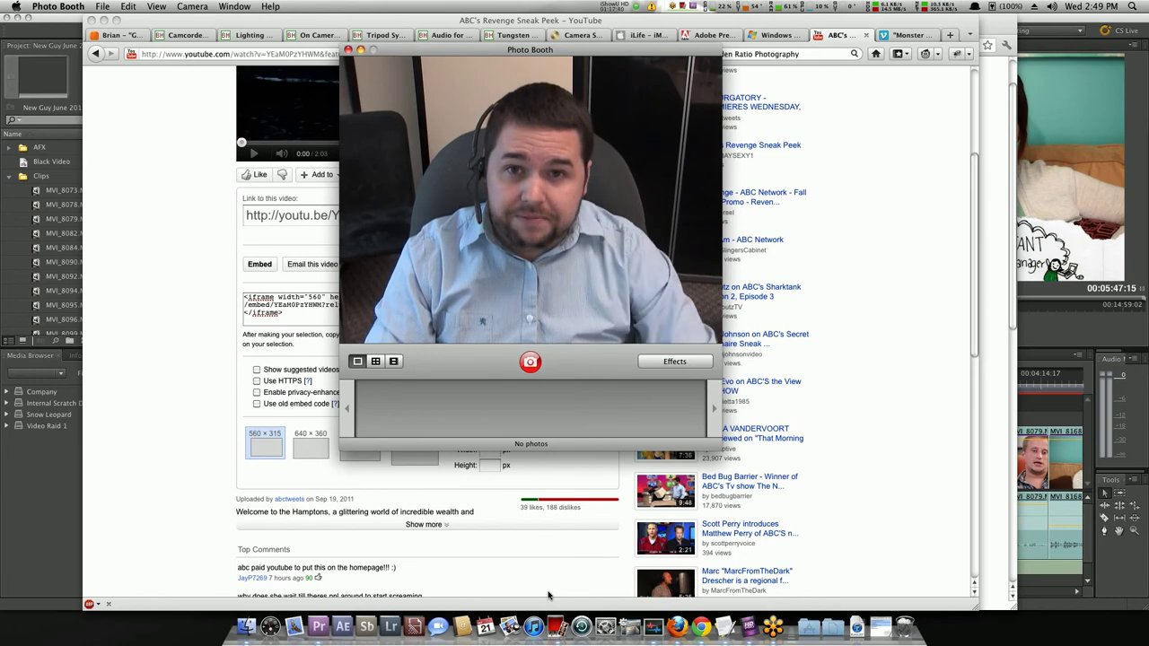
{"action": "key", "text": "super+q"}
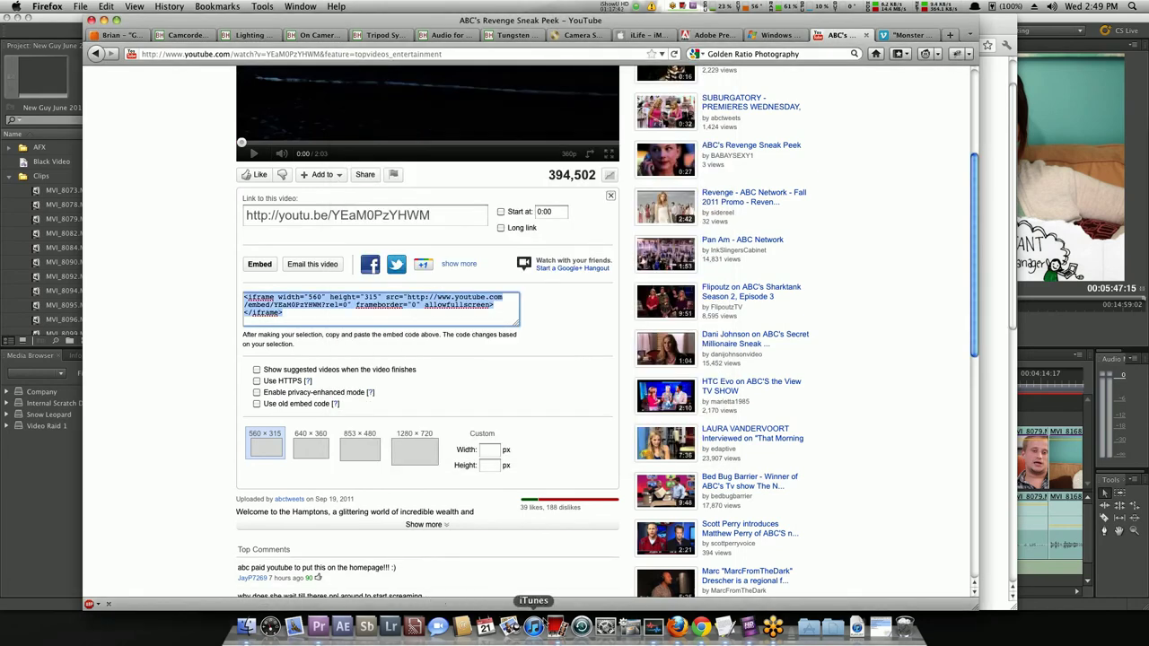
{"action": "left_click", "coordinate": [748, 625]}
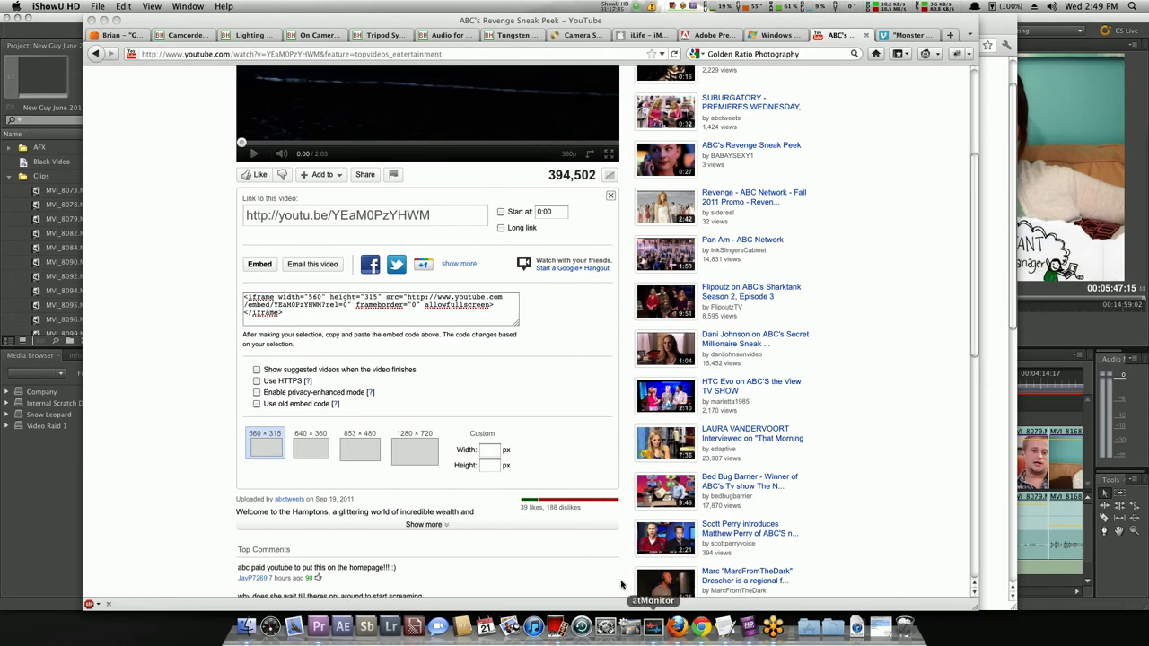
{"action": "key", "text": "F9"}
{"action": "key", "text": "Right"}
{"action": "key", "text": "Return"}
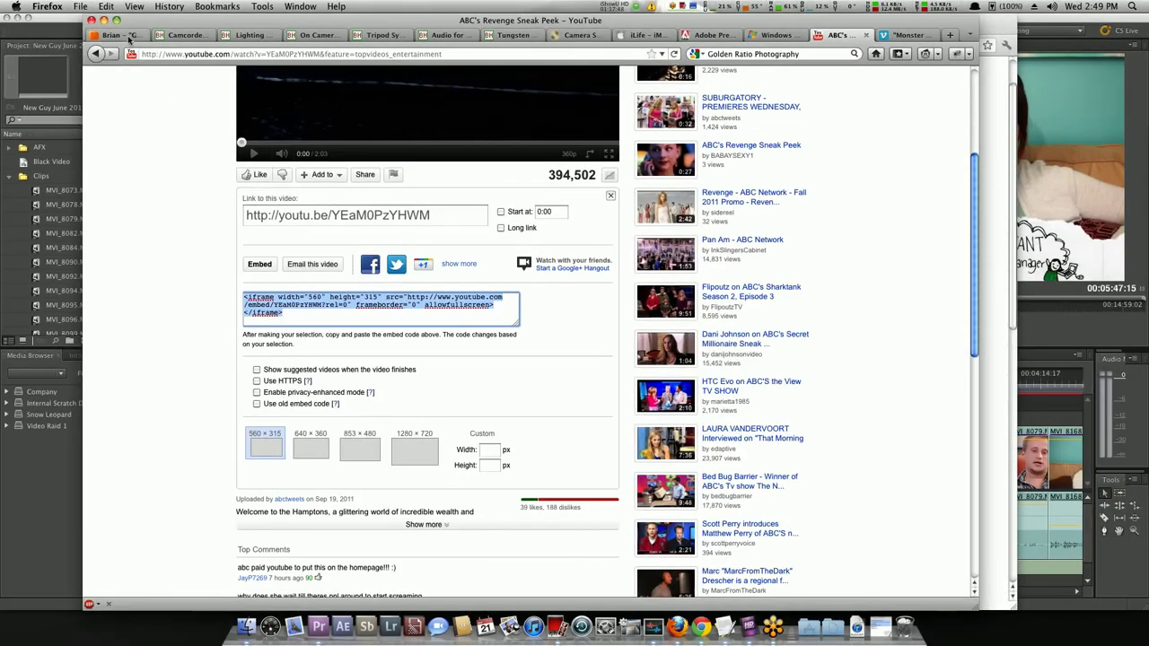
{"action": "left_click", "coordinate": [130, 36]}
Start presenting the deck from slide 23, Resources.
{"action": "left_click", "coordinate": [142, 467]}
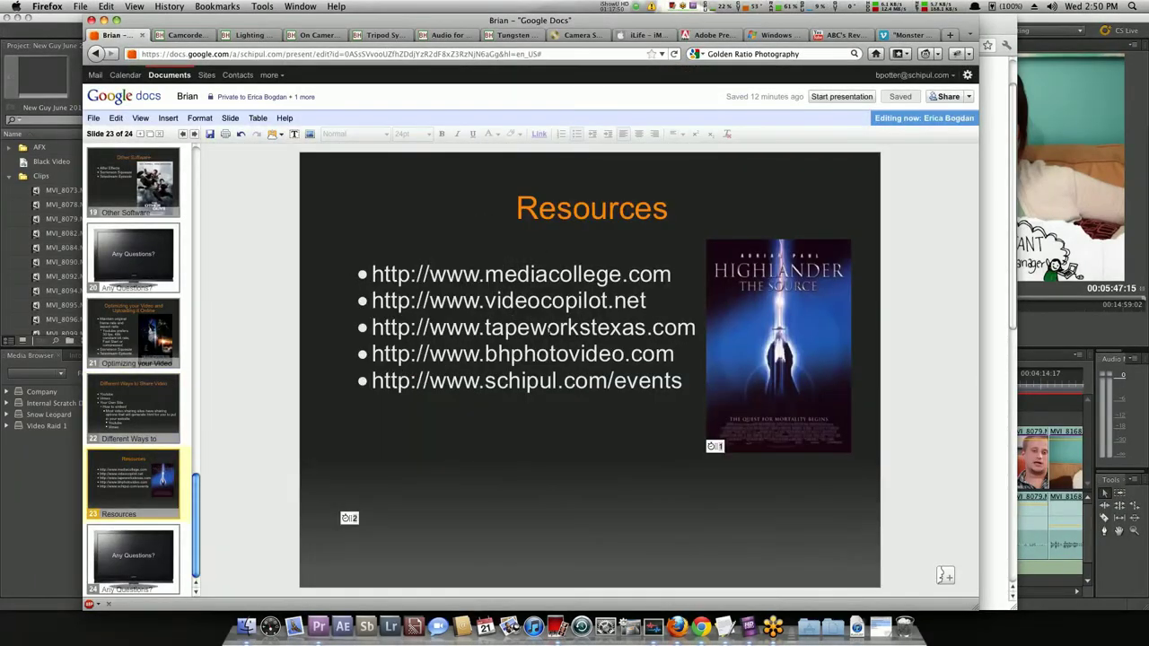
{"action": "right_click", "coordinate": [180, 334]}
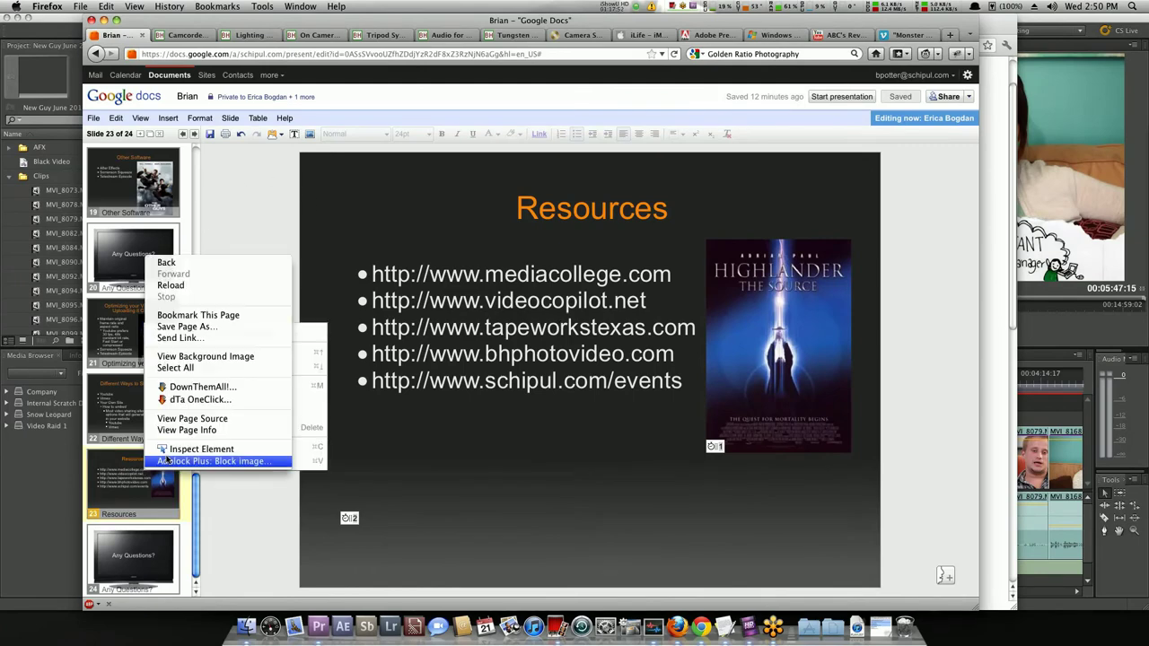
{"action": "left_click", "coordinate": [308, 335]}
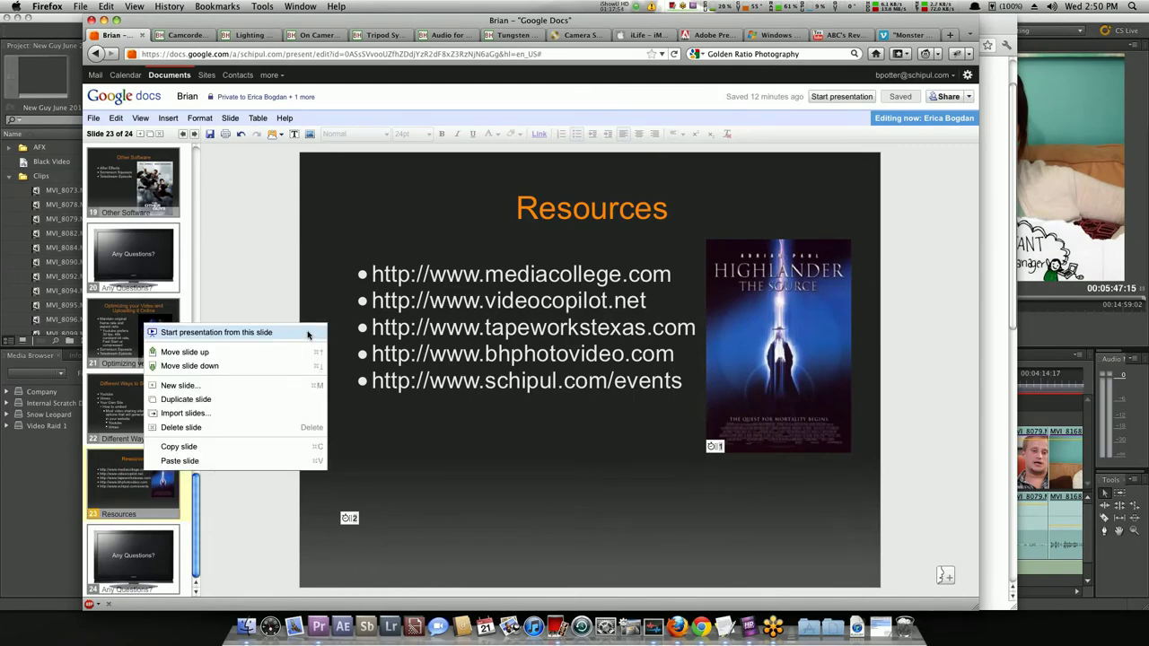
{"action": "left_click", "coordinate": [236, 334]}
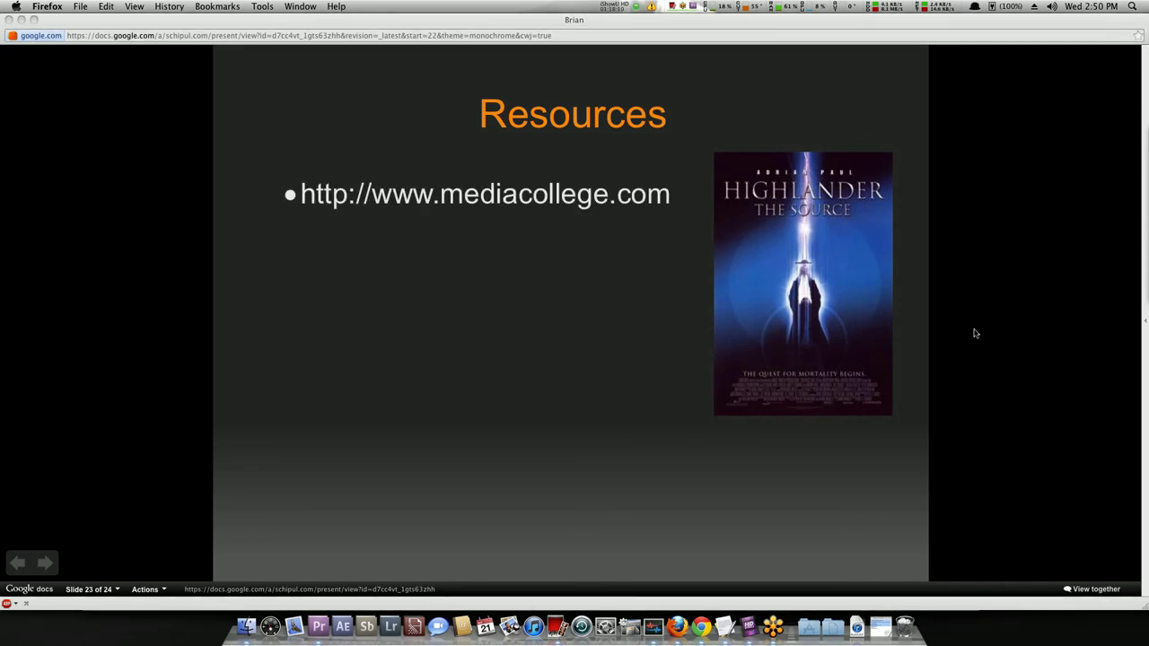
Reveal the remaining resource links, ending with bhphotovideo.com and schipul.com/events.
{"action": "left_click", "coordinate": [1005, 334]}
{"action": "left_click", "coordinate": [1005, 334]}
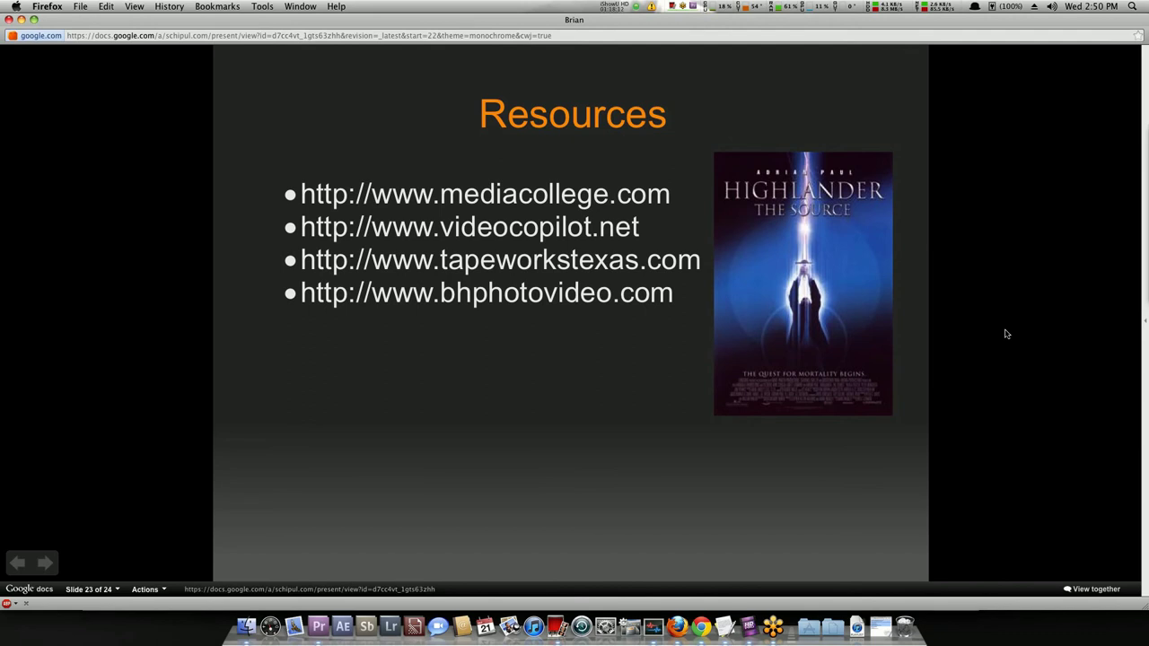
{"action": "left_click", "coordinate": [1005, 333]}
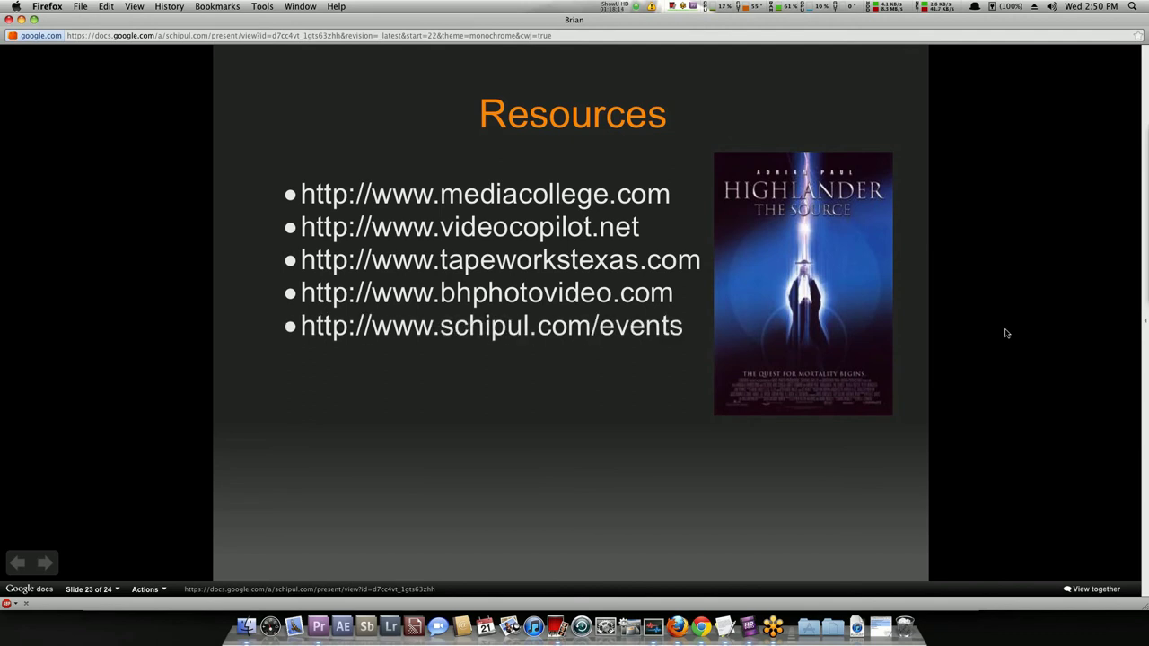
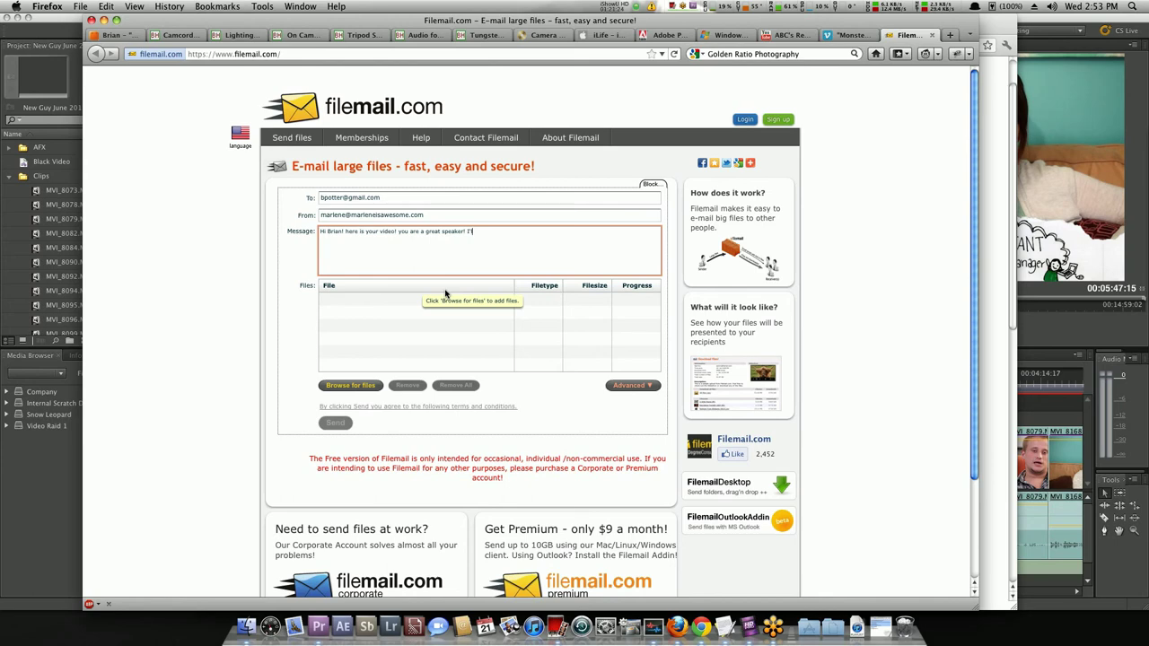
Finish the message and attach Schipul New Guy Video June 2011_10_mbps.mp4 from the Desktop, showing advanced options.
{"action": "type", "text": "s ending you $1 million"}
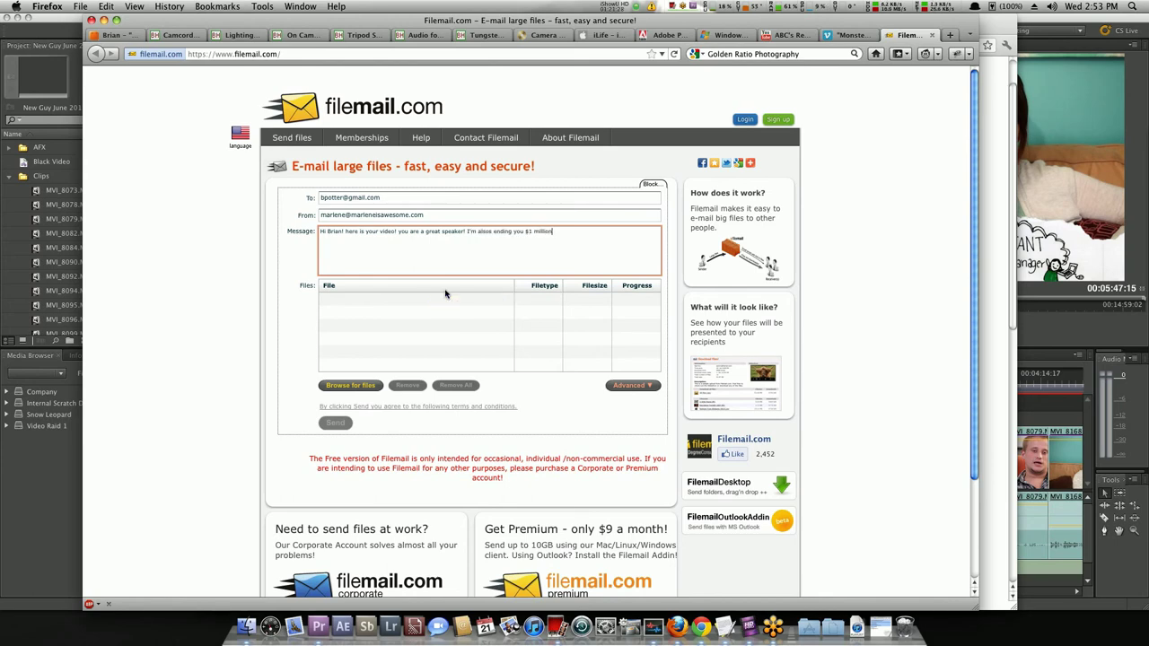
{"action": "type", "text": " dollars."}
{"action": "left_click", "coordinate": [350, 385]}
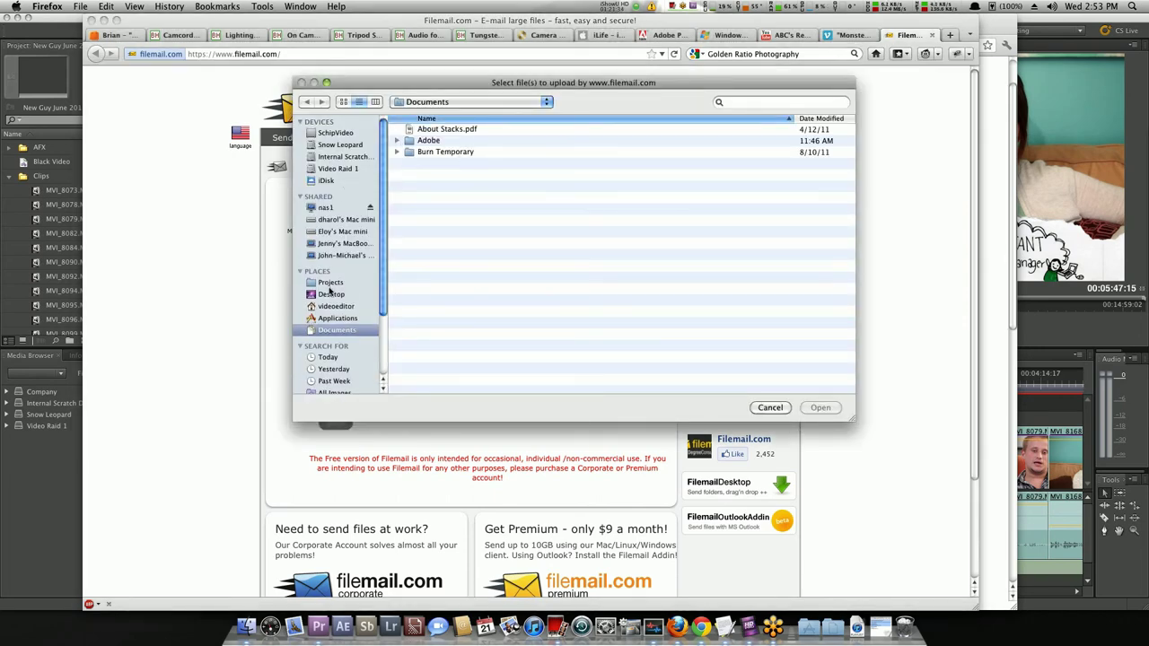
{"action": "left_click", "coordinate": [333, 295]}
{"action": "double_click", "coordinate": [459, 130]}
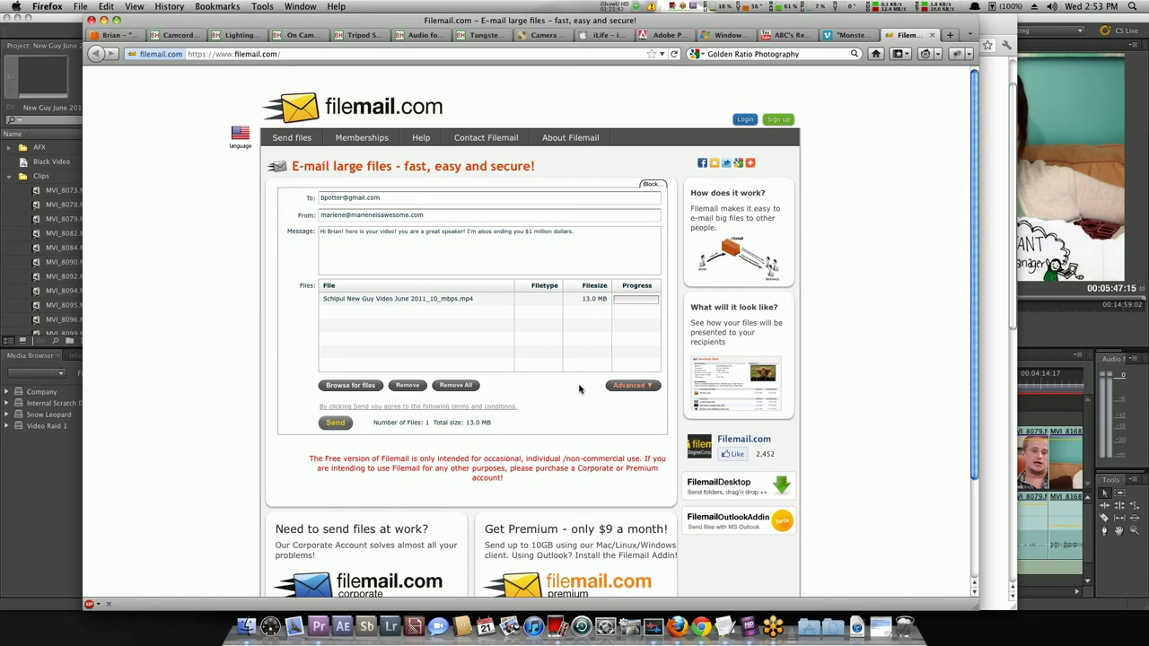
{"action": "left_click", "coordinate": [624, 387]}
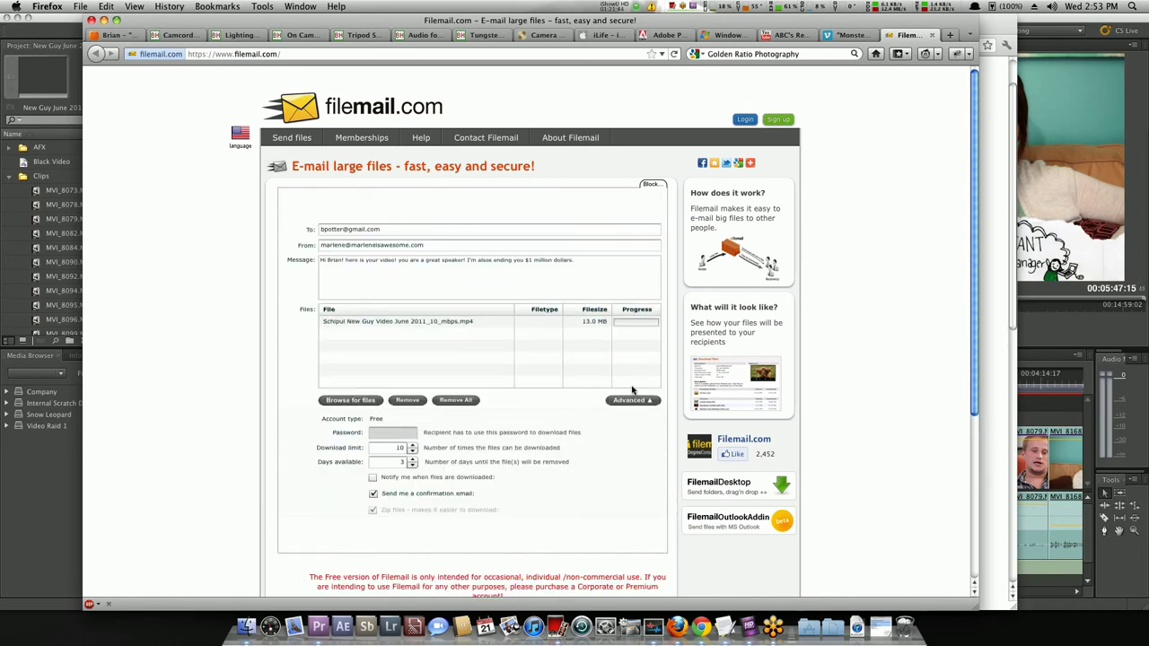
Turn on 'Notify me when files are downloaded' in the advanced sending options.
{"action": "left_click", "coordinate": [372, 471]}
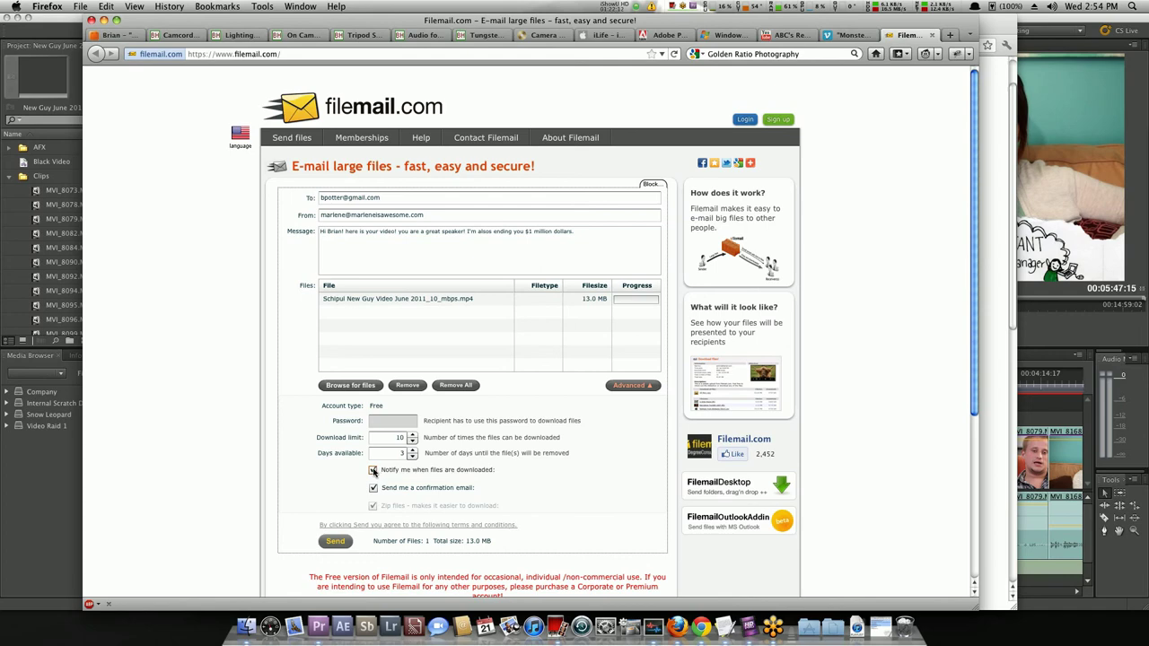
{"action": "left_click", "coordinate": [617, 384]}
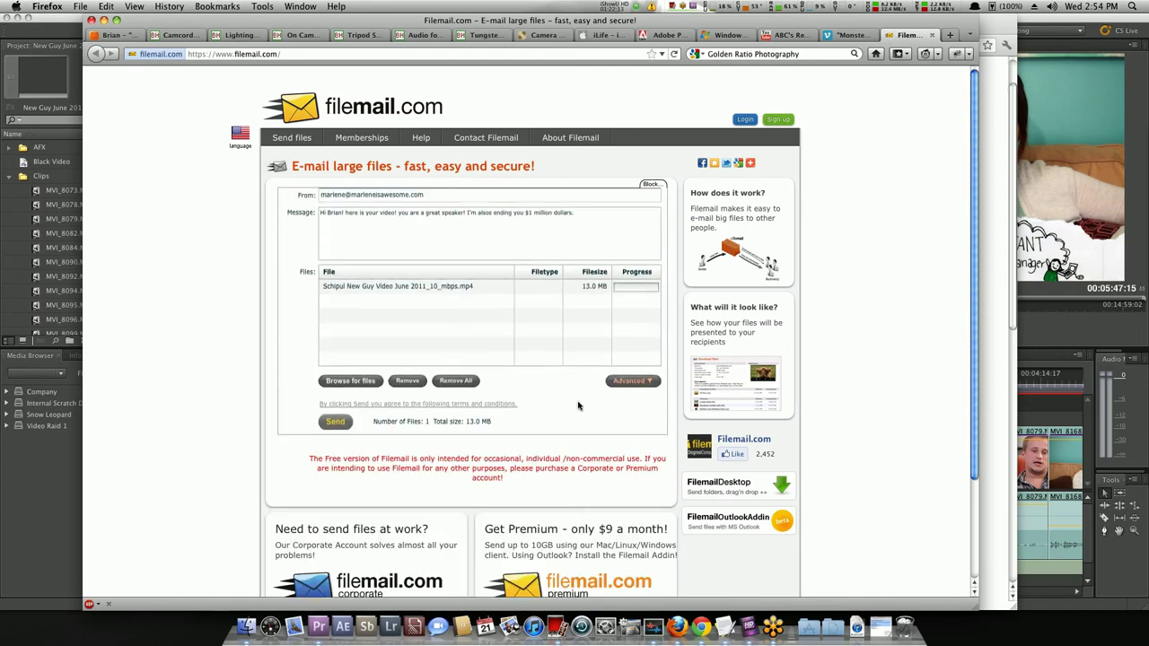
{"action": "left_click", "coordinate": [642, 393]}
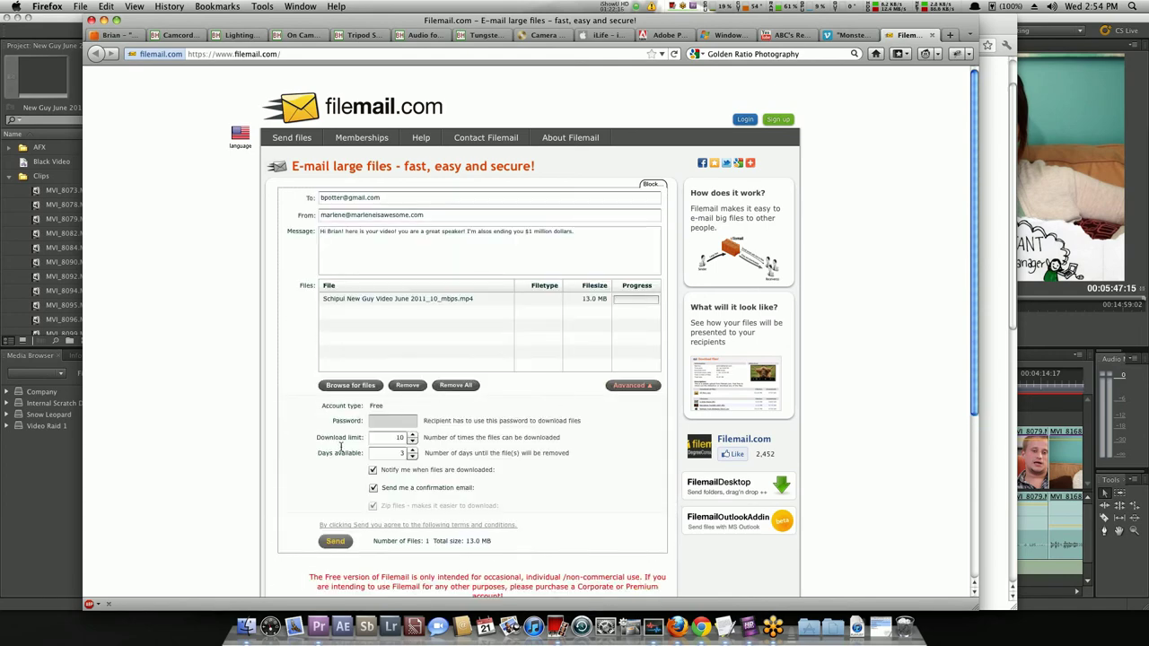
Open the Filemail plan comparison page through the premium link.
{"action": "scroll", "coordinate": [273, 459], "scroll_direction": "down", "scroll_amount": 2}
{"action": "scroll", "coordinate": [273, 459], "scroll_direction": "down", "scroll_amount": 3}
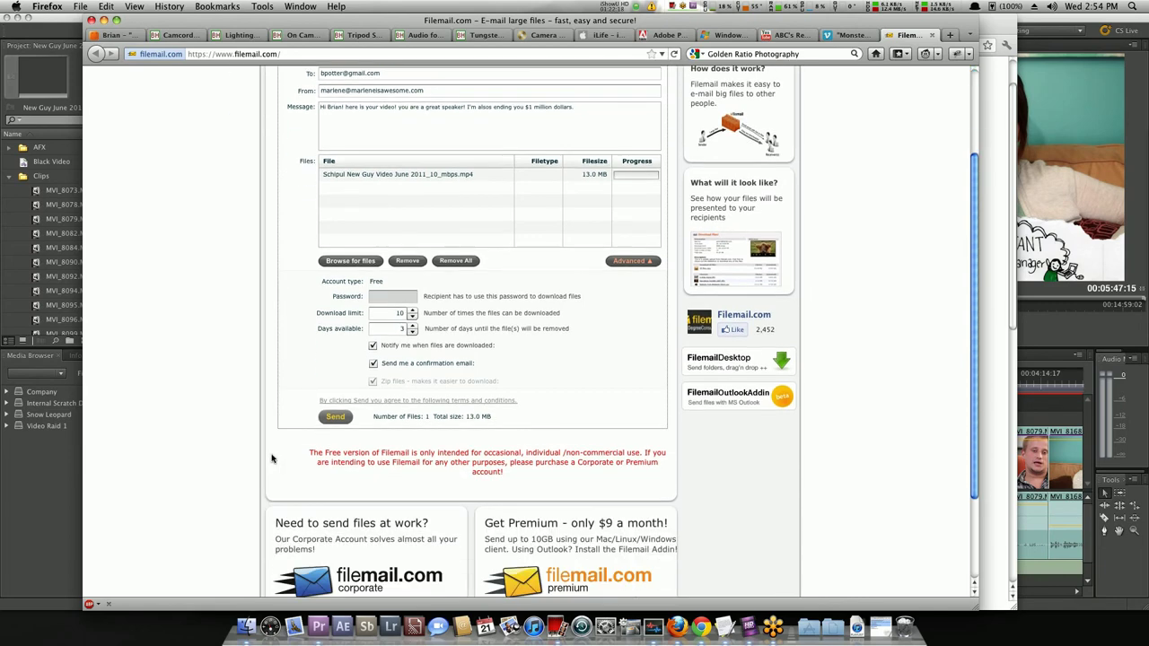
{"action": "scroll", "coordinate": [273, 456], "scroll_direction": "up", "scroll_amount": 5}
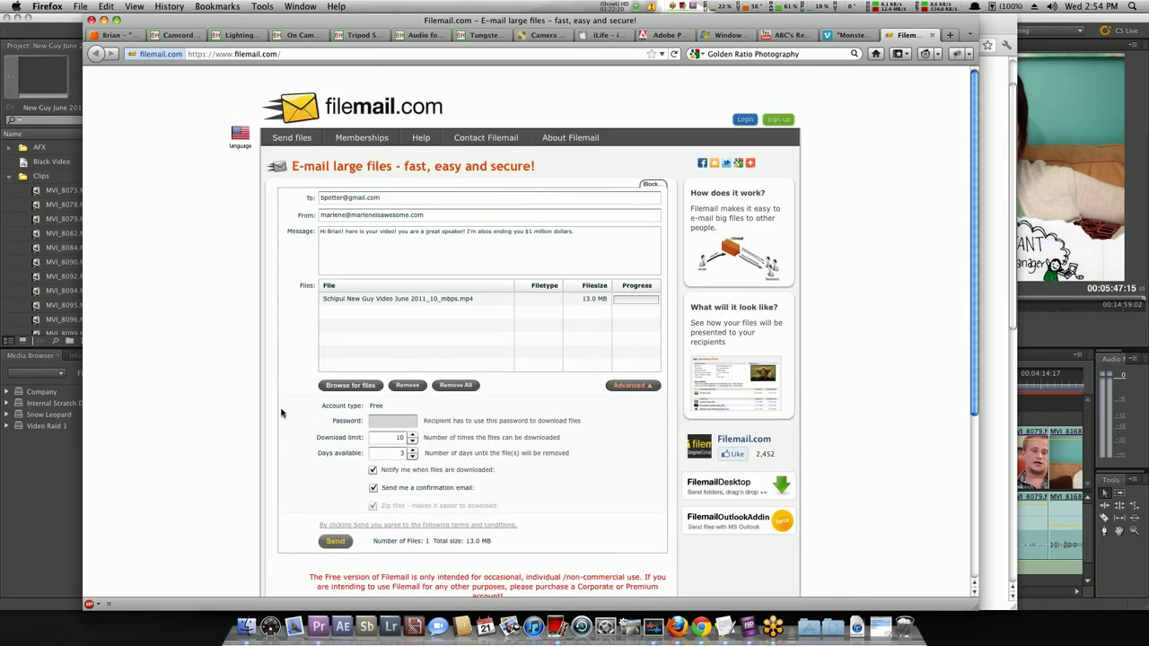
{"action": "scroll", "coordinate": [265, 397], "scroll_direction": "down", "scroll_amount": 4}
{"action": "scroll", "coordinate": [261, 394], "scroll_direction": "down", "scroll_amount": 2}
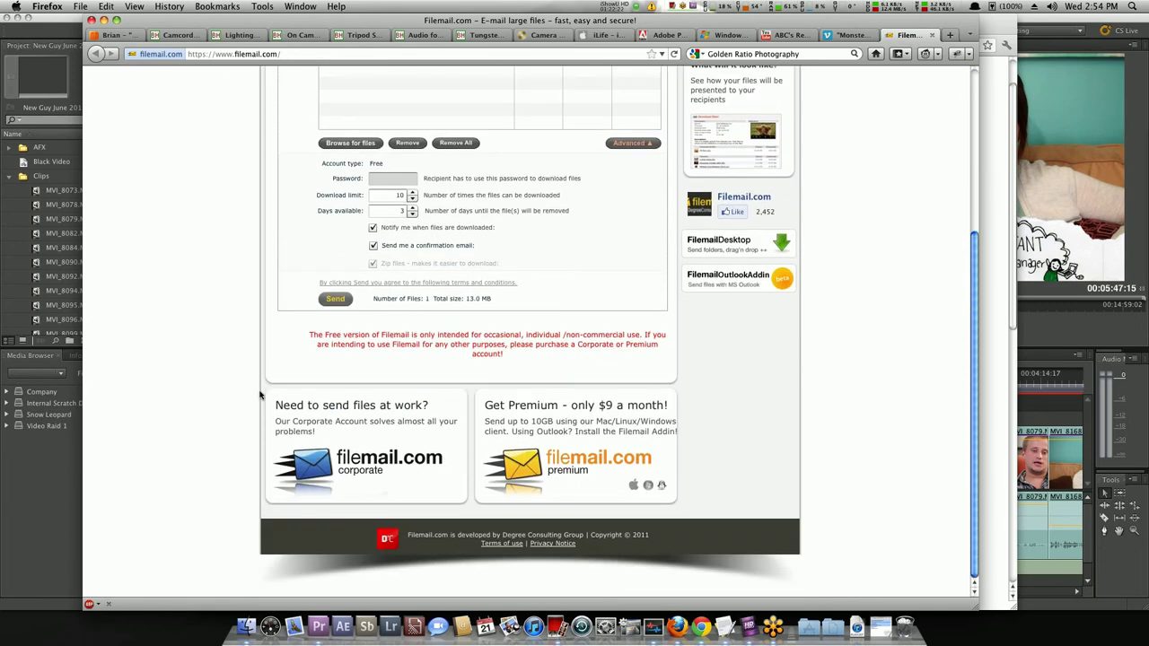
{"action": "scroll", "coordinate": [261, 395], "scroll_direction": "up", "scroll_amount": 6}
{"action": "left_click", "coordinate": [319, 121]}
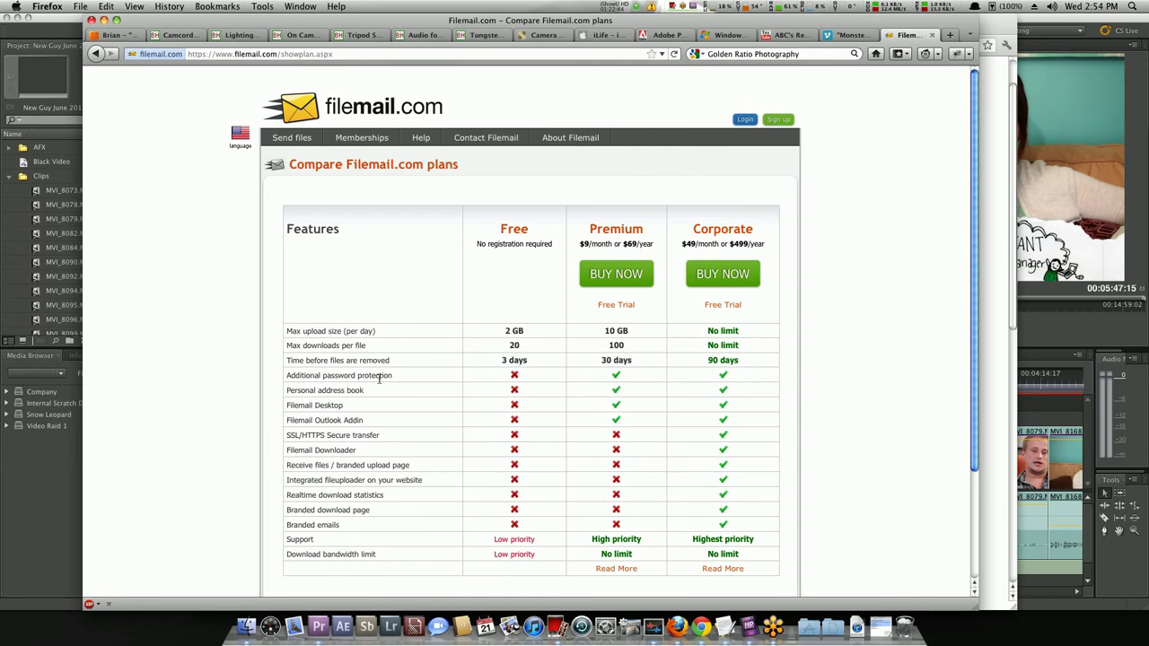
Go back to the filemail.com home page in the browser.
{"action": "left_click", "coordinate": [94, 54]}
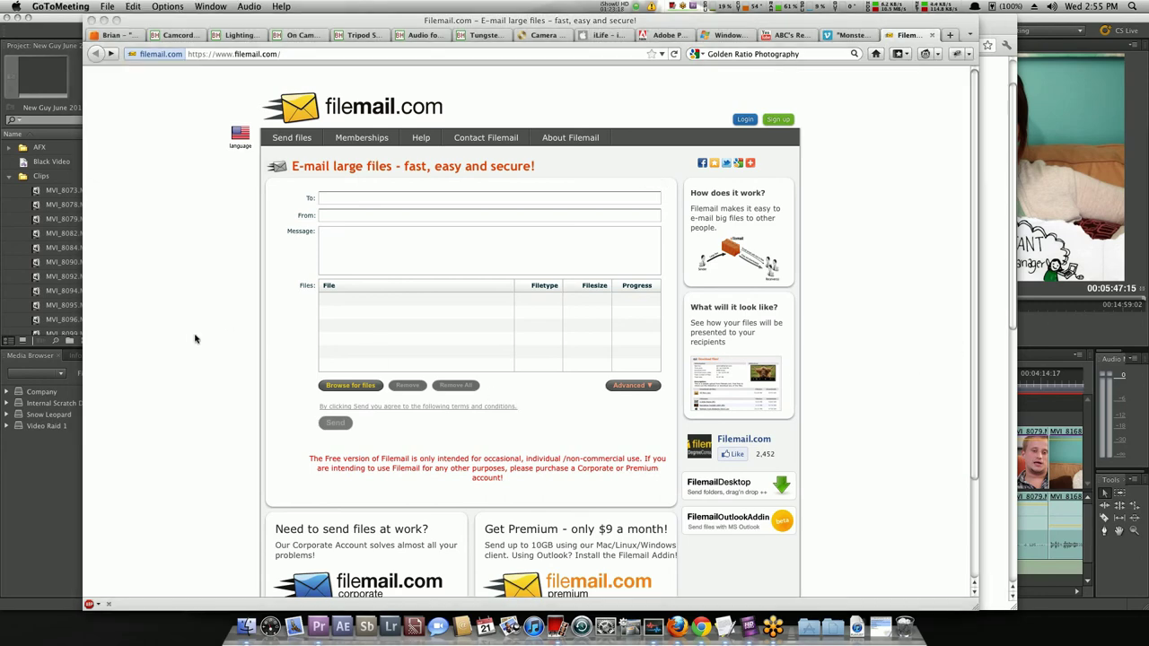
Minimise Firefox, search Spotlight for 'imovie', and bring Premiere Pro to the front.
{"action": "left_click", "coordinate": [104, 19]}
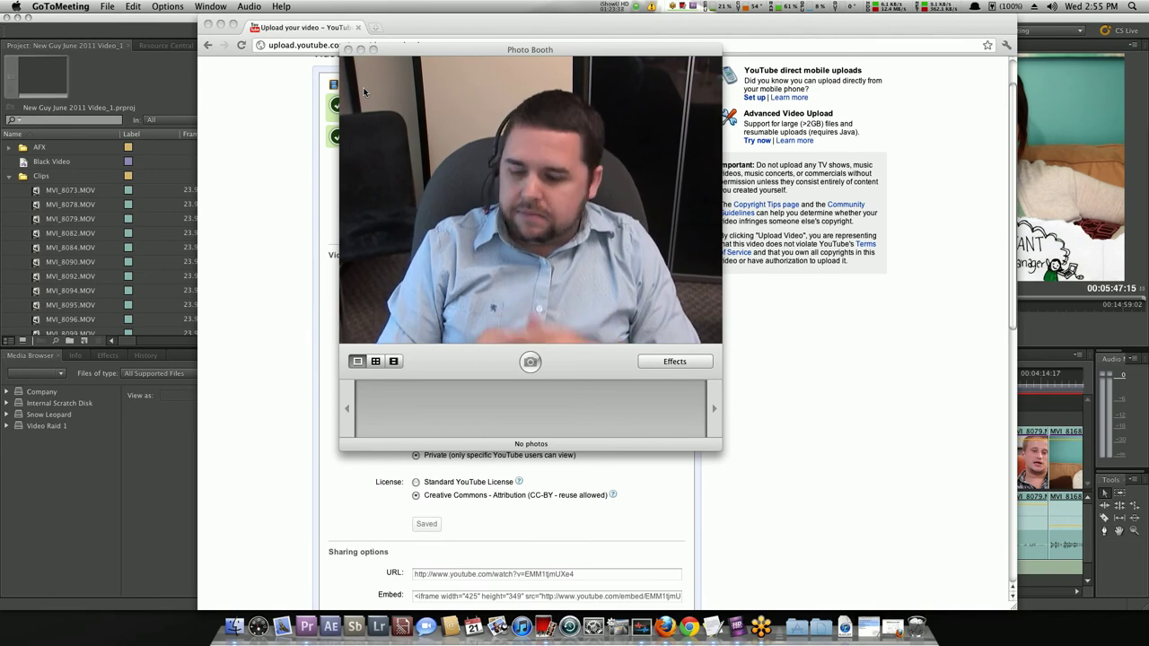
{"action": "key", "text": "super+space"}
{"action": "type", "text": "imovie"}
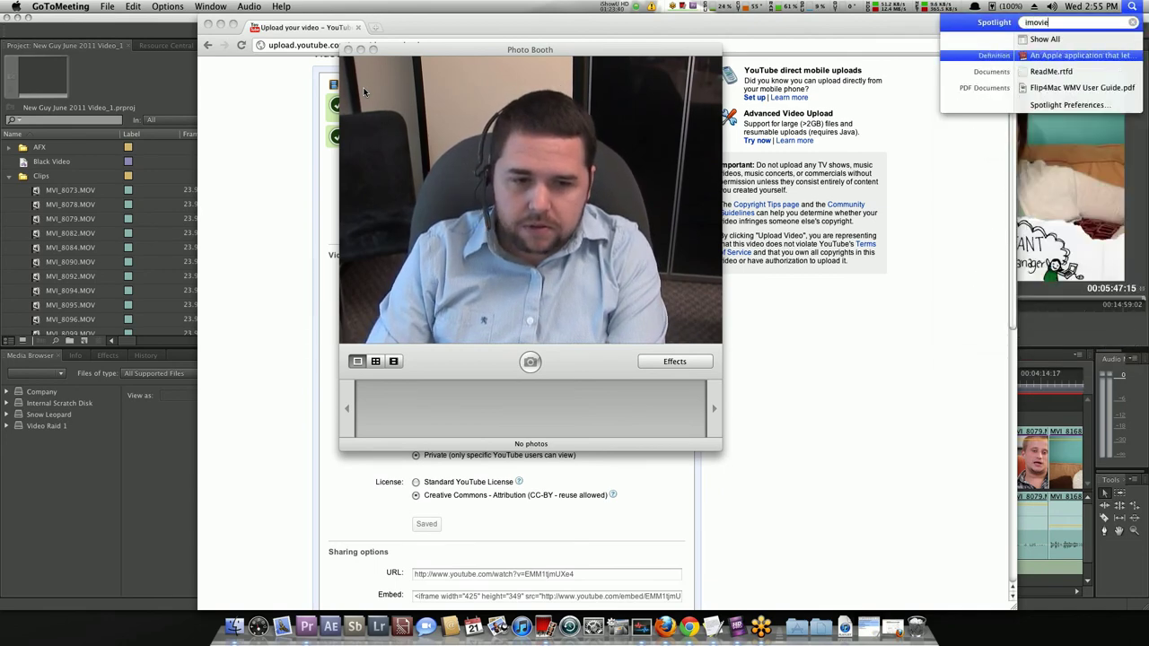
{"action": "key", "text": "Return"}
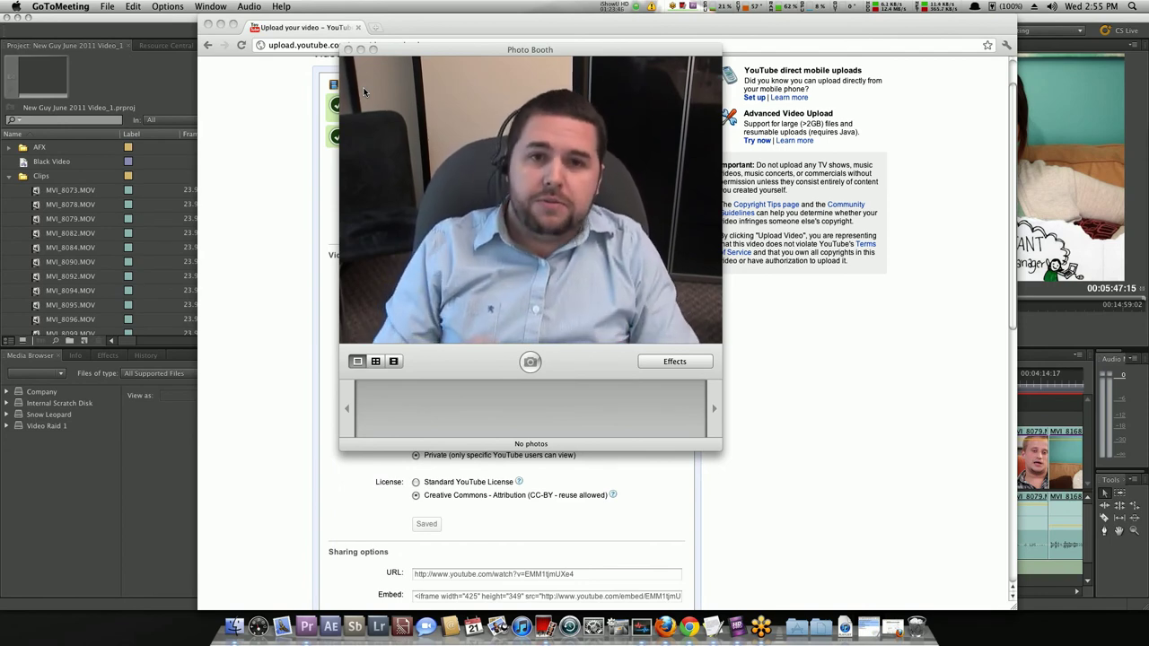
{"action": "left_click", "coordinate": [135, 471]}
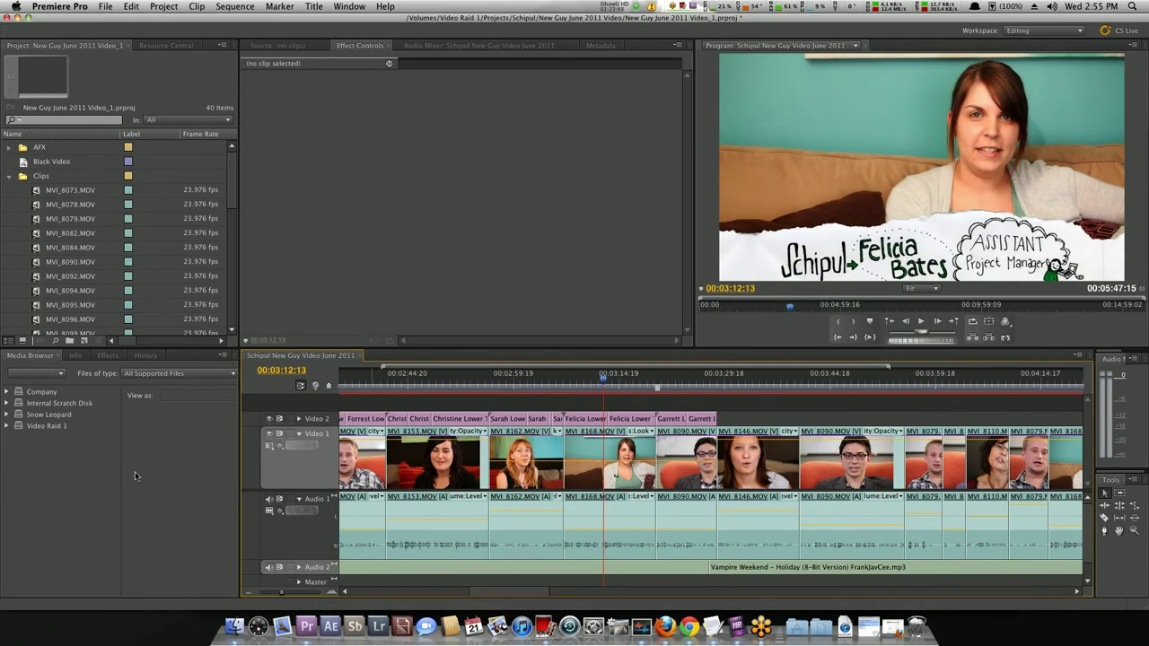
Create Sequence 02 from the Digital SLR 1080p DSLR 1080p24 preset (1920×1080, 23.976 fps).
{"action": "left_click", "coordinate": [8, 176]}
{"action": "left_click", "coordinate": [9, 147]}
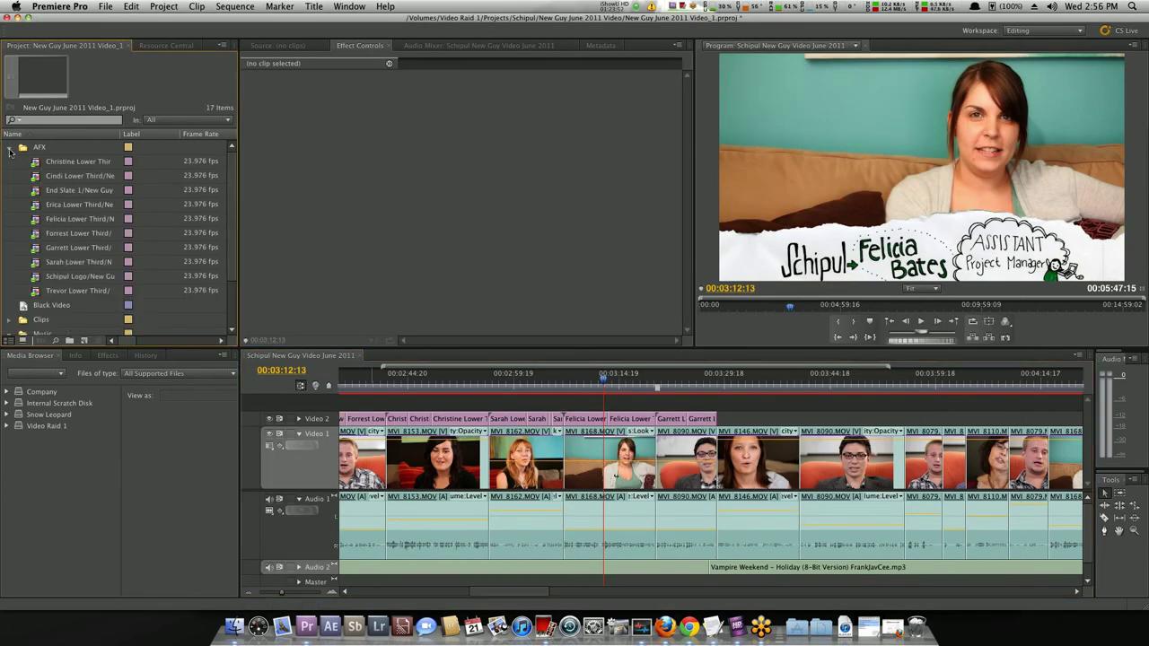
{"action": "left_click", "coordinate": [9, 147]}
{"action": "left_click", "coordinate": [84, 340]}
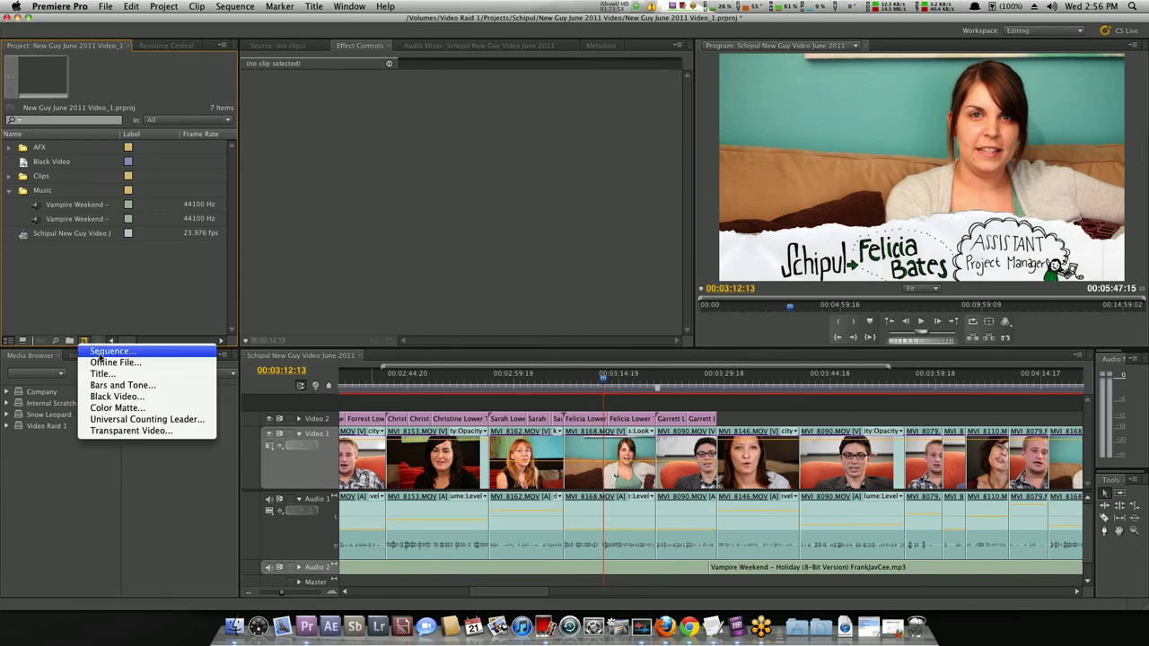
{"action": "left_click", "coordinate": [101, 349]}
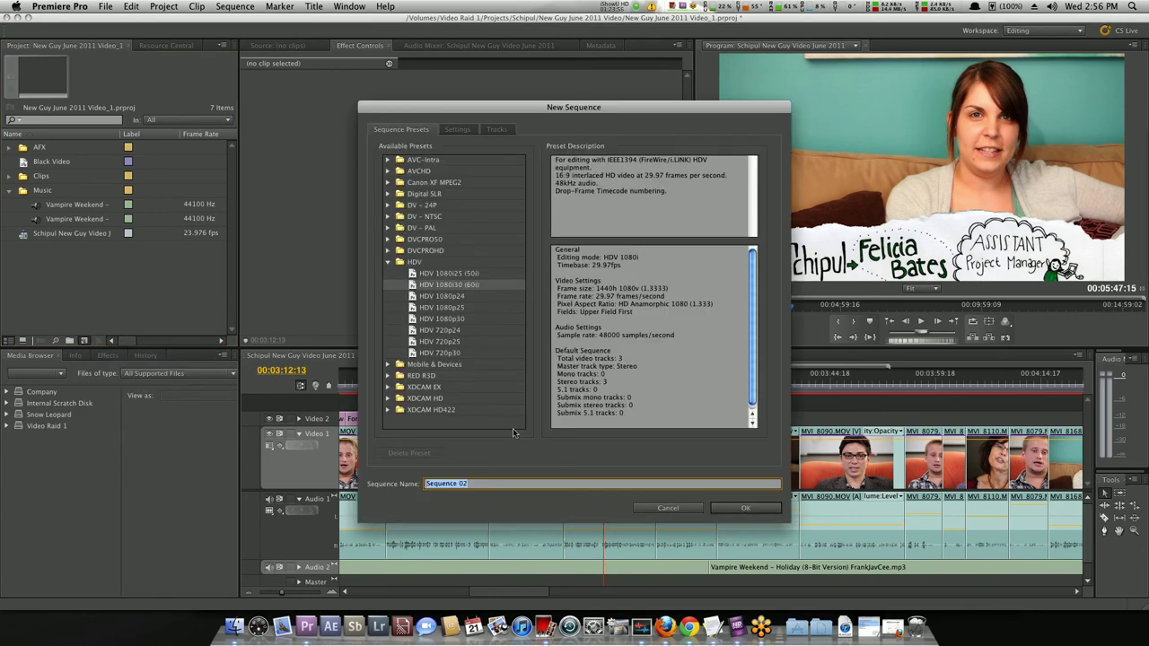
{"action": "left_click", "coordinate": [389, 267]}
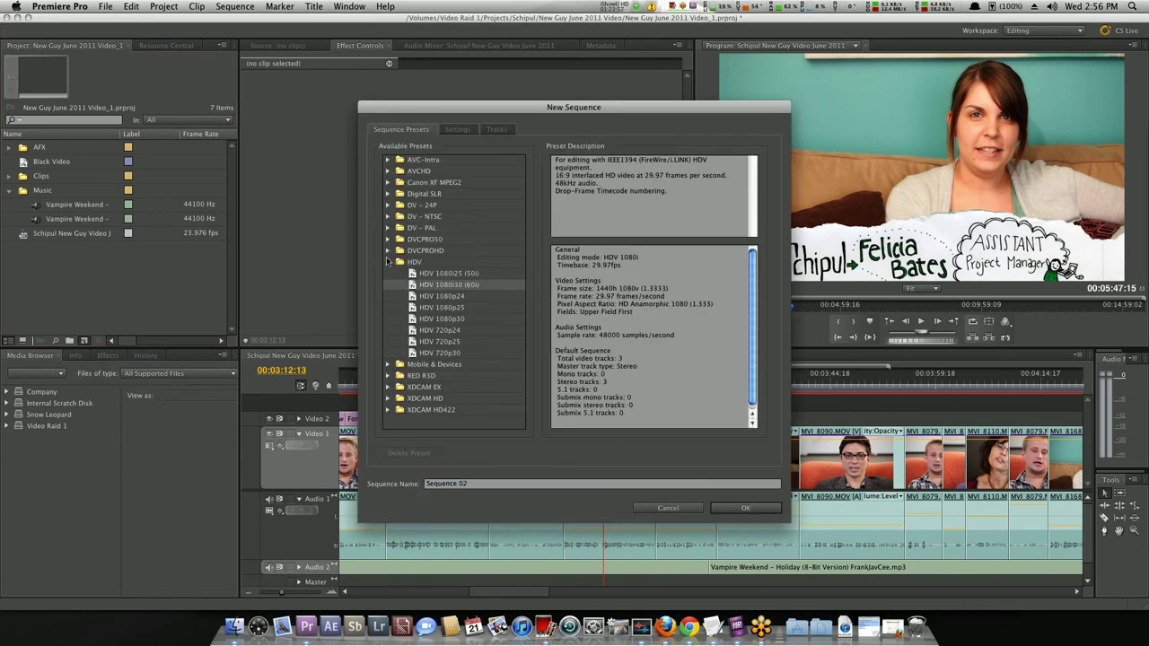
{"action": "left_click", "coordinate": [389, 194]}
{"action": "left_click", "coordinate": [401, 206]}
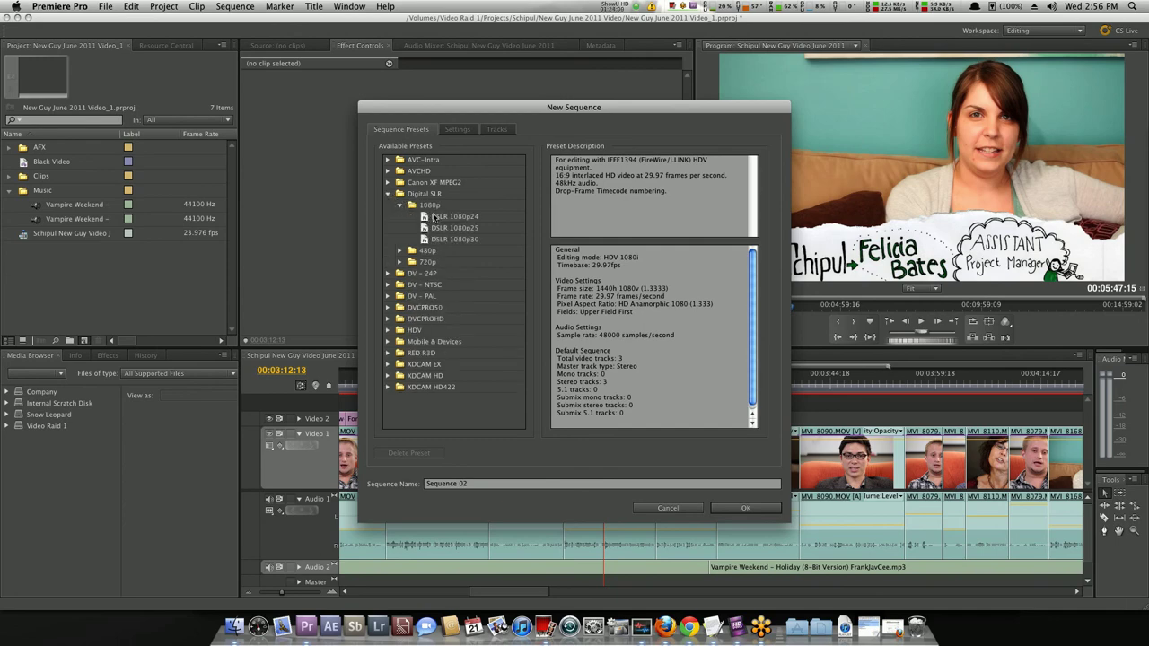
{"action": "left_click", "coordinate": [425, 217]}
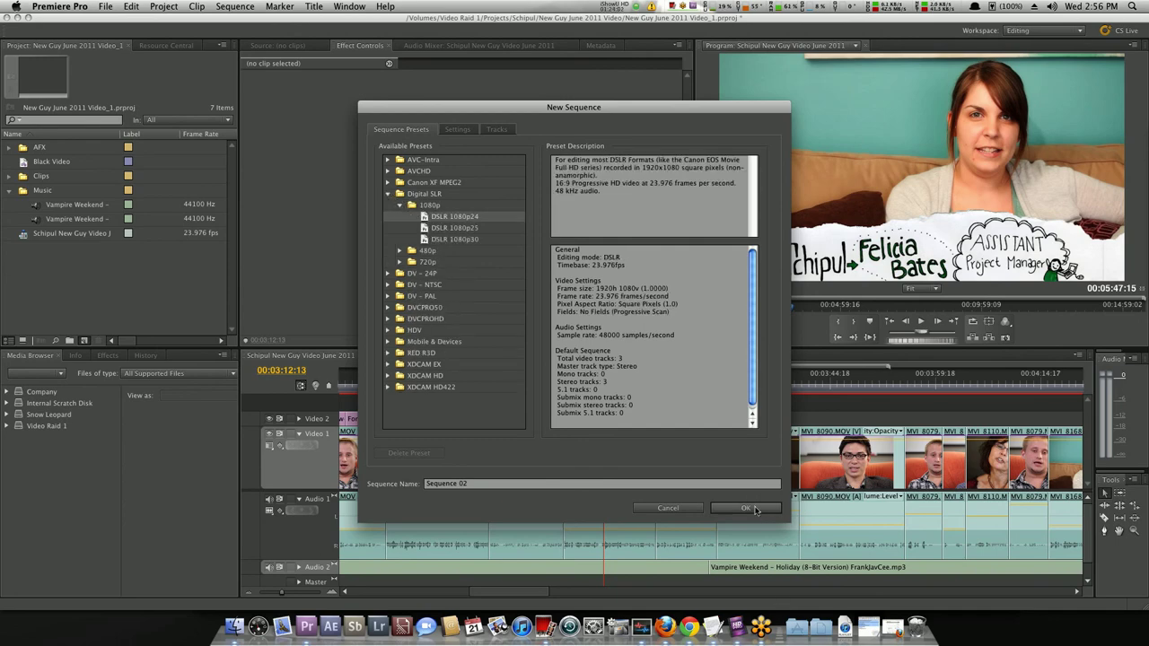
{"action": "left_click", "coordinate": [750, 508]}
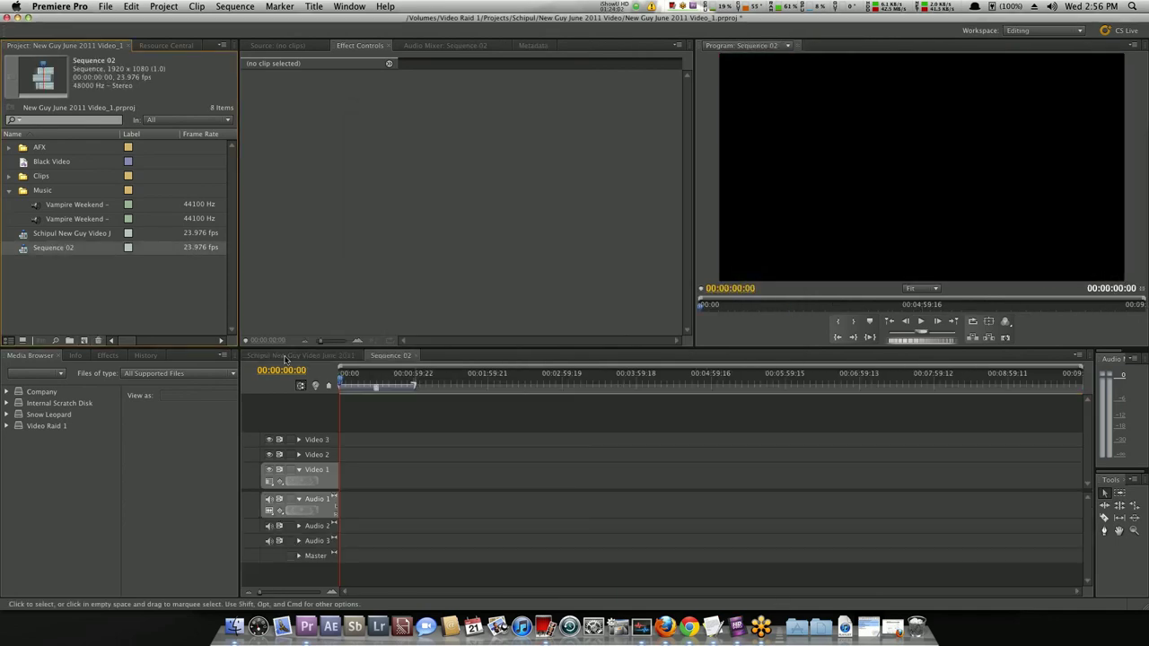
{"action": "left_click", "coordinate": [9, 190]}
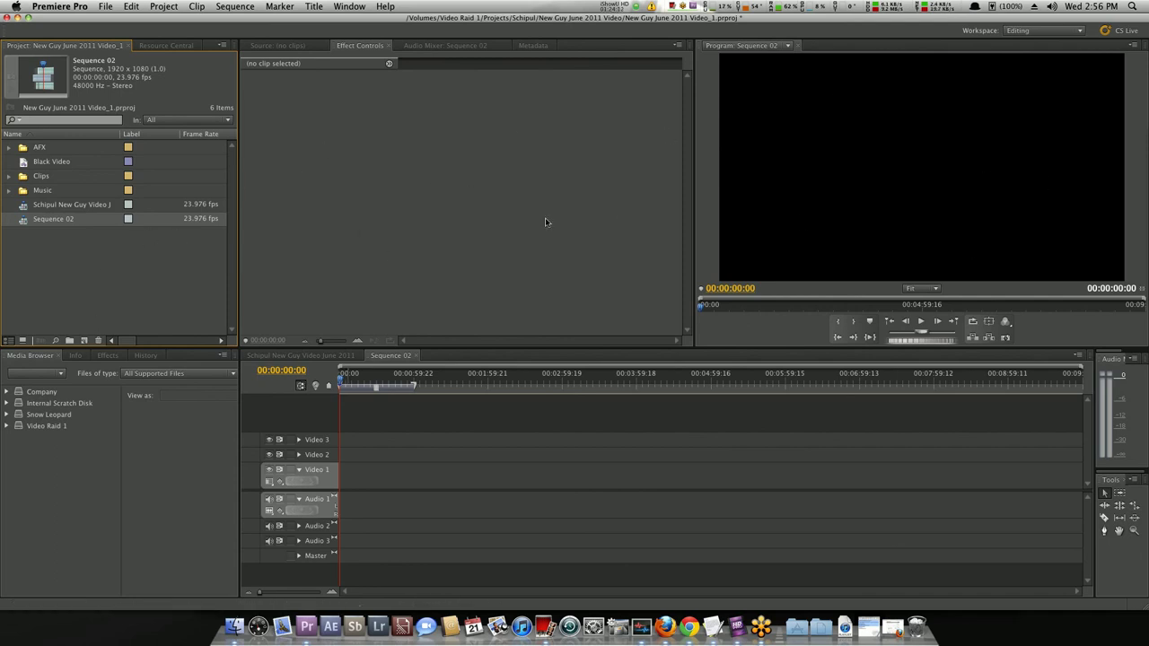
Collapse the AFX bin and clear the Project panel selection, leaving six top-level items.
{"action": "left_click", "coordinate": [158, 258]}
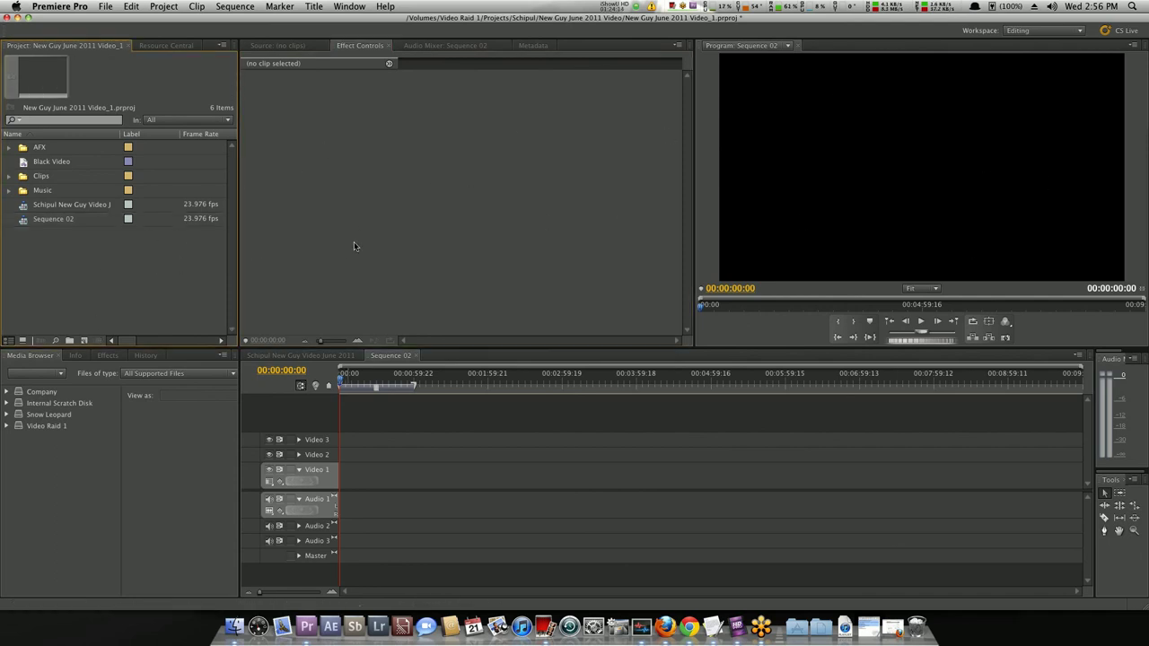
{"action": "left_click", "coordinate": [176, 259]}
{"action": "left_click", "coordinate": [27, 150]}
{"action": "left_click", "coordinate": [9, 147]}
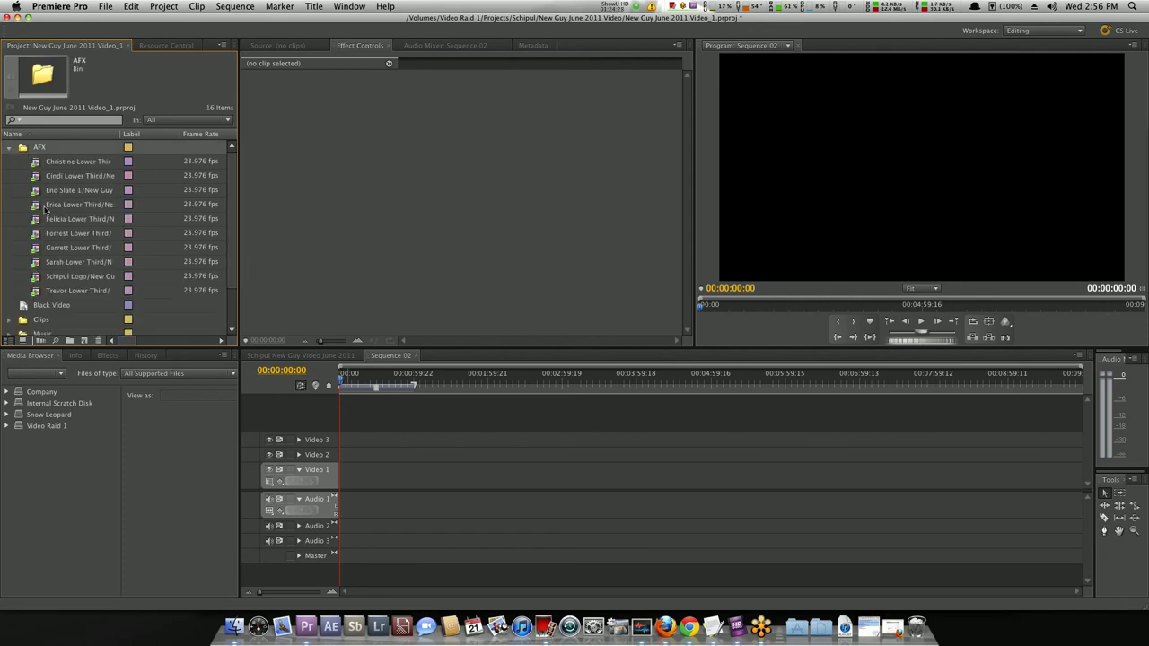
{"action": "left_click", "coordinate": [9, 147]}
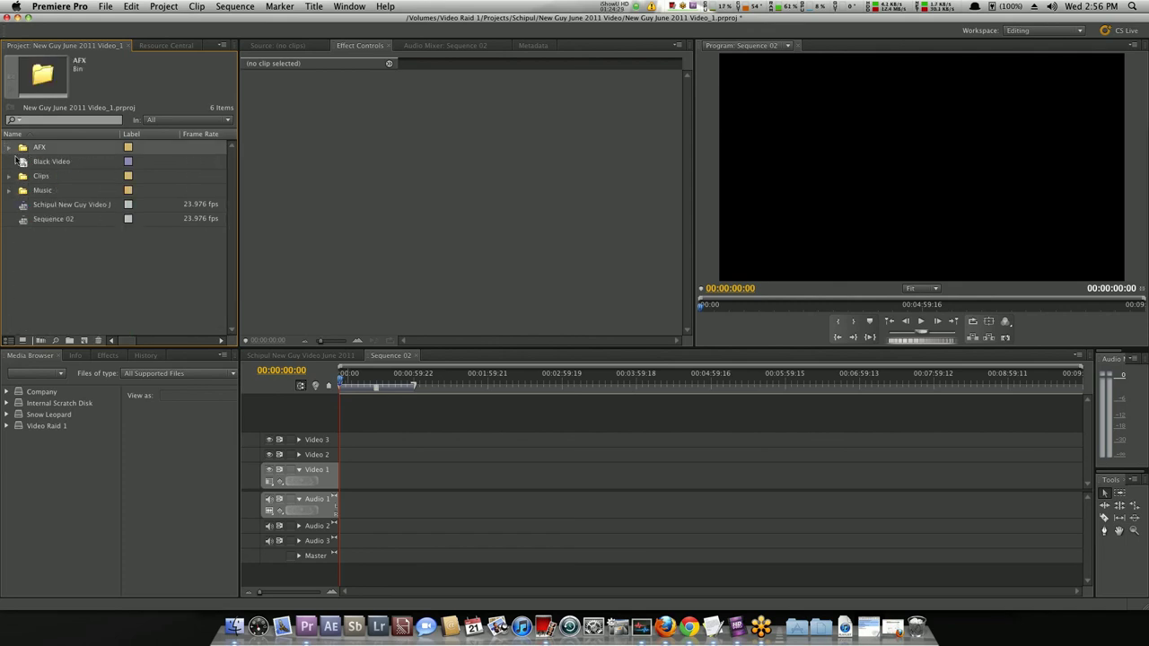
{"action": "left_click", "coordinate": [38, 260]}
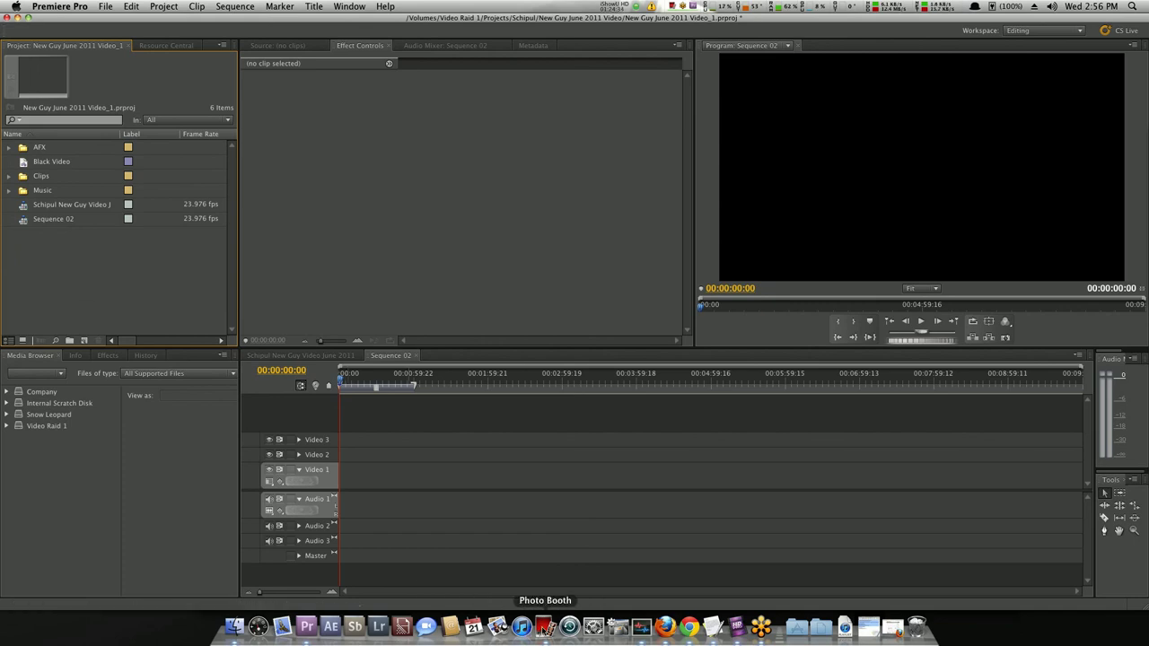
{"action": "left_click", "coordinate": [543, 603]}
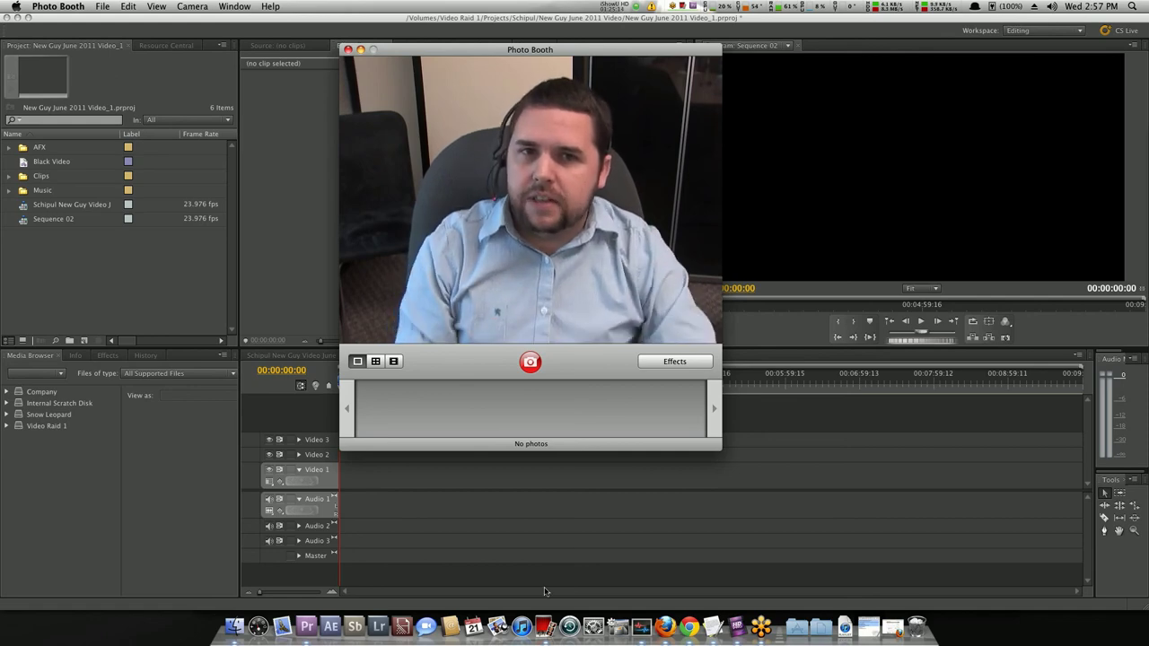
{"action": "key", "text": "super+w"}
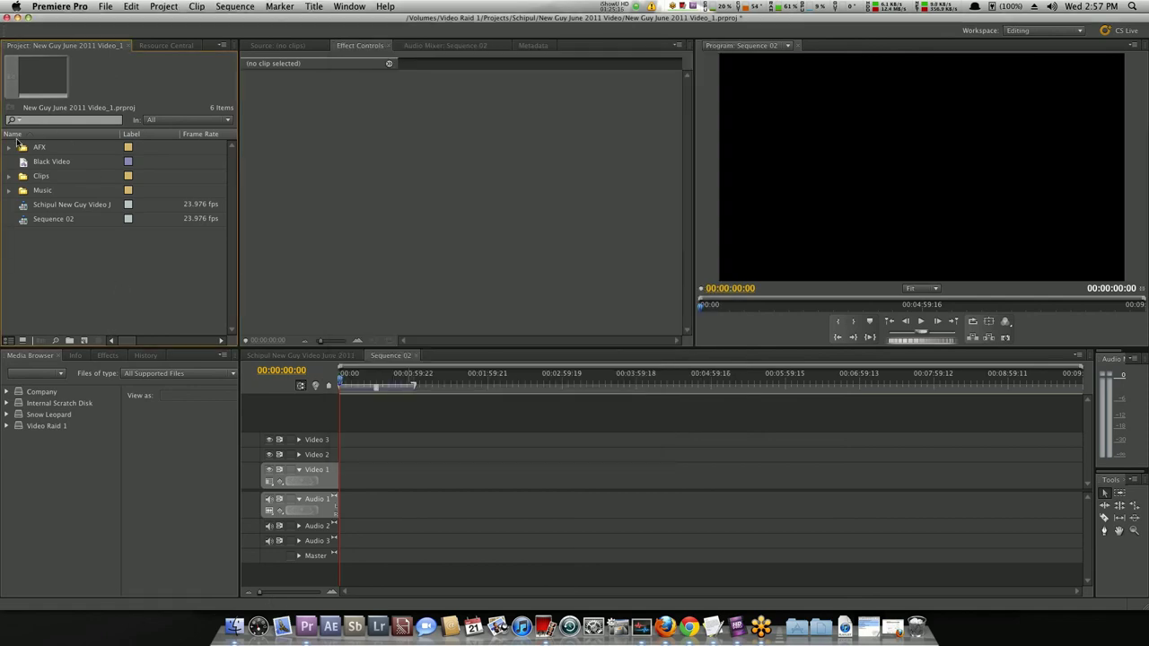
Inspect the details of the Schipul sequence and Sequence 02, then deselect.
{"action": "left_click", "coordinate": [22, 208]}
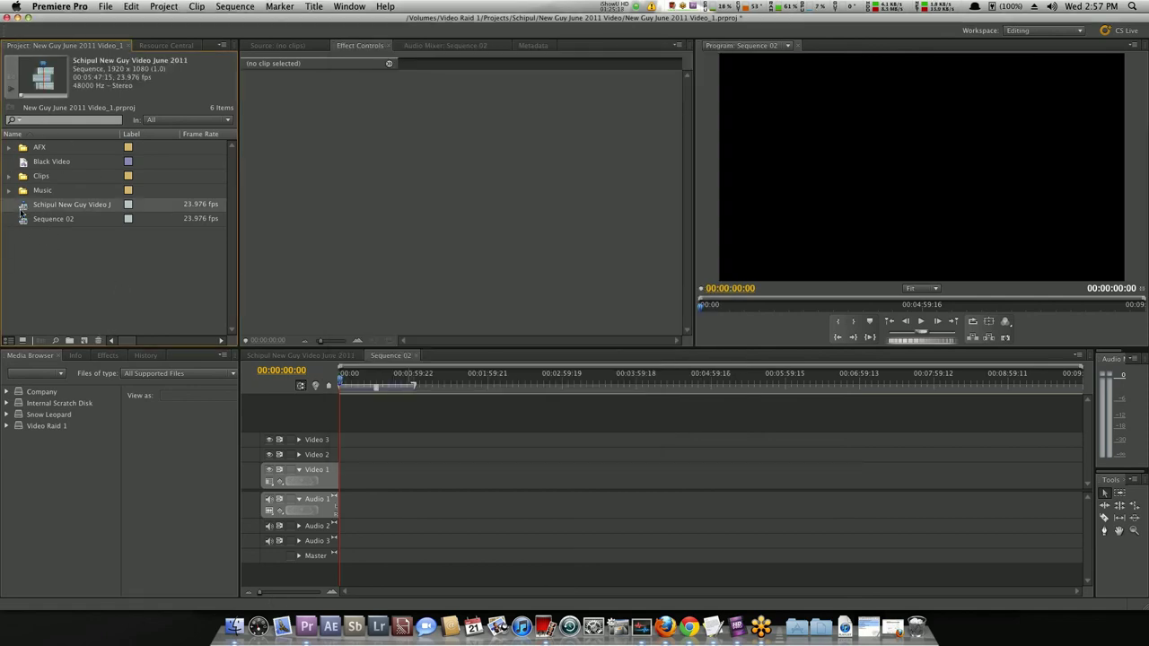
{"action": "left_click", "coordinate": [25, 224]}
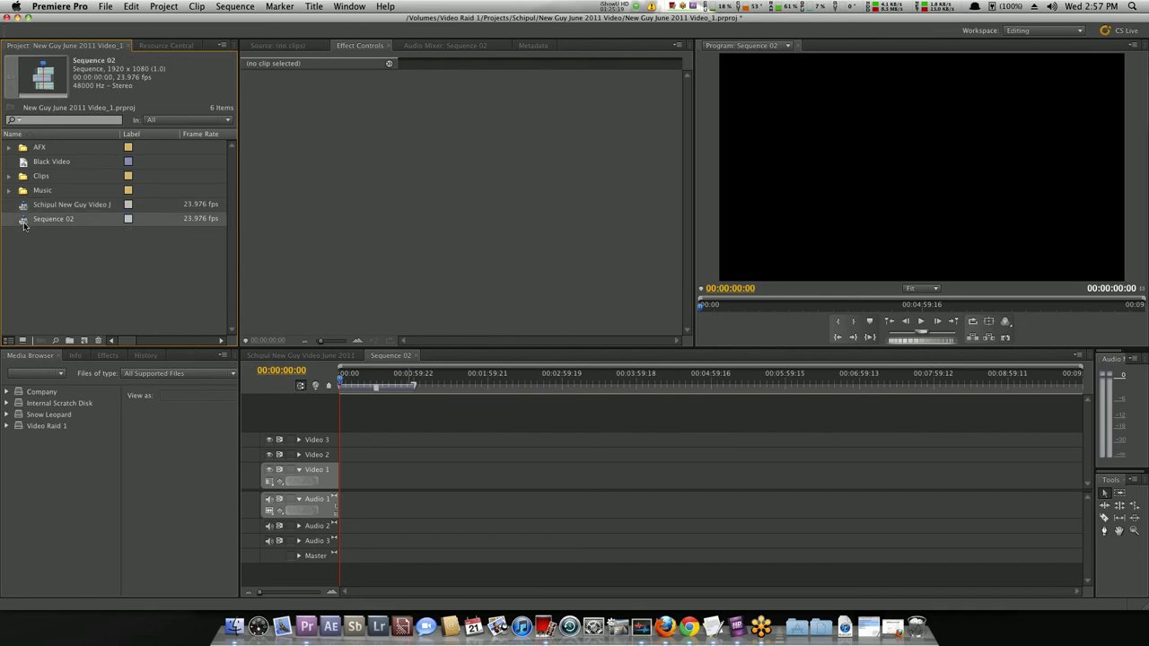
{"action": "left_click", "coordinate": [34, 282]}
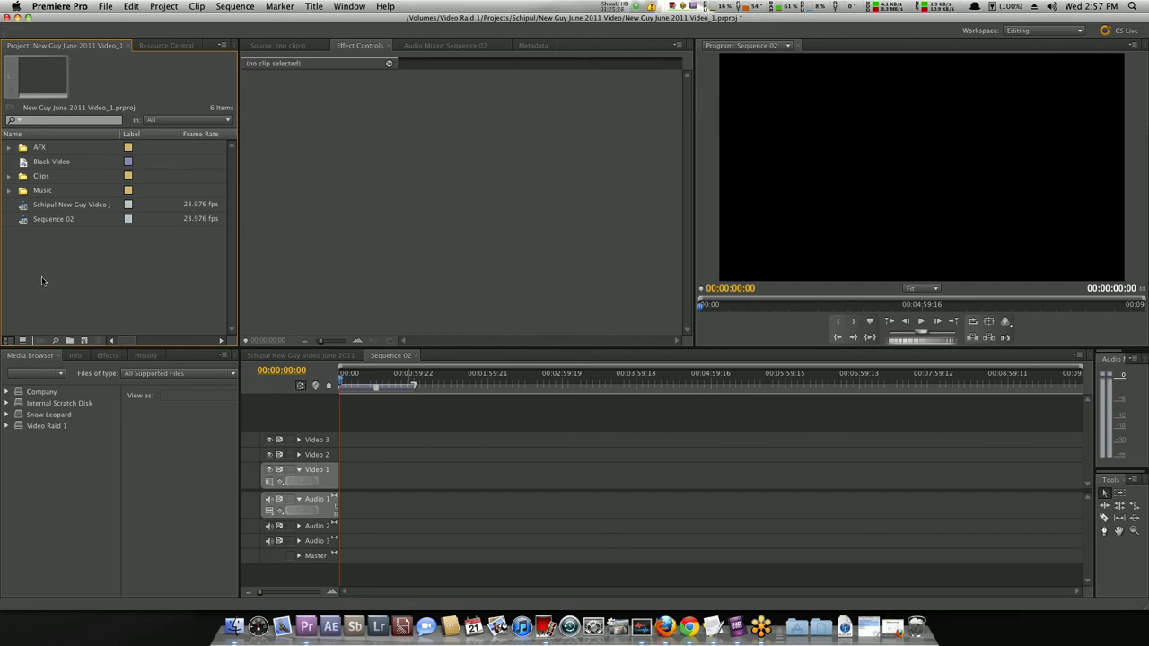
Expand the Clips bin, delete MVI_8073.MOV, and restore it with Cmd+Z.
{"action": "left_click", "coordinate": [28, 180]}
{"action": "left_click", "coordinate": [10, 177]}
{"action": "left_click", "coordinate": [45, 192]}
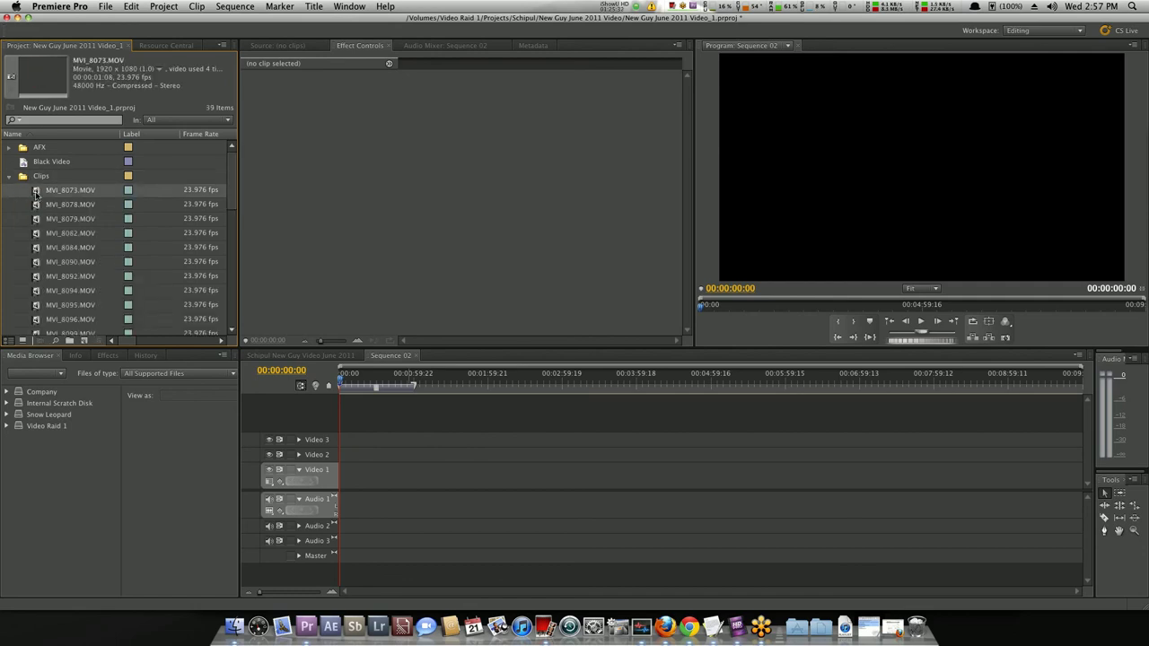
{"action": "key", "text": "Delete"}
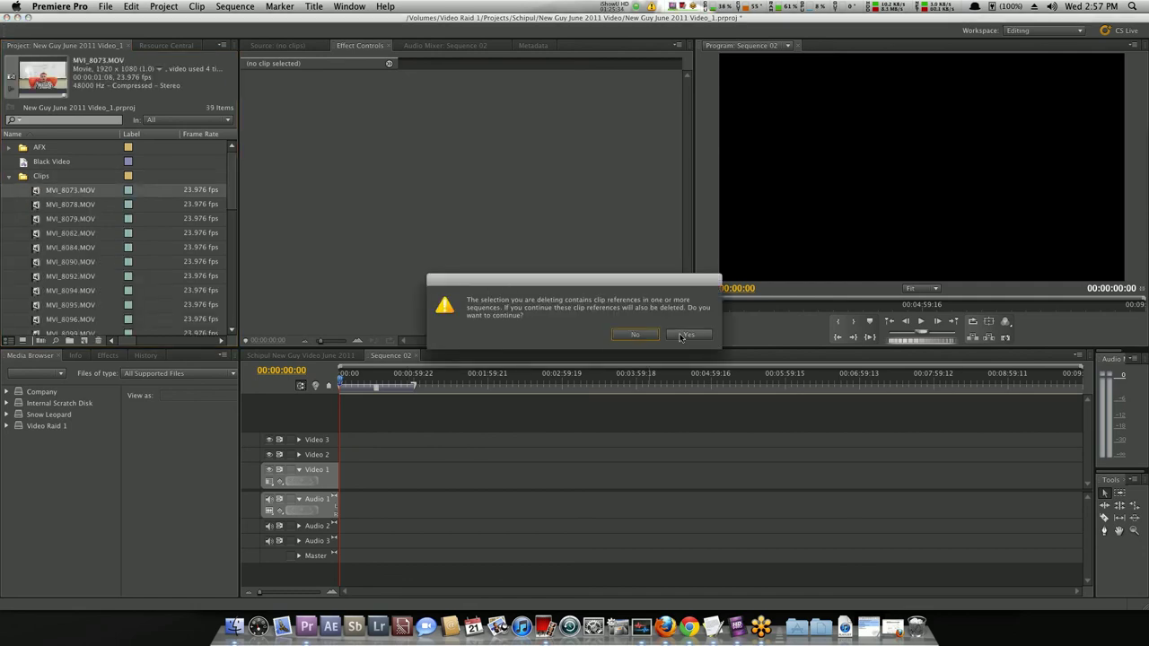
{"action": "left_click", "coordinate": [685, 335]}
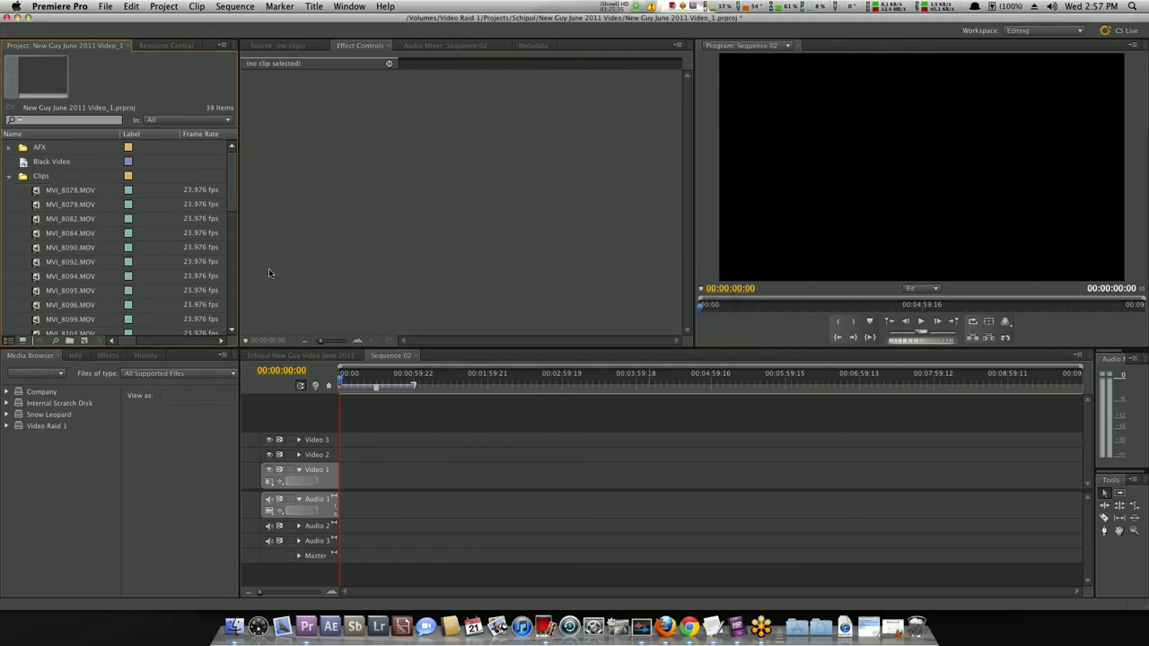
{"action": "key", "text": "super+z"}
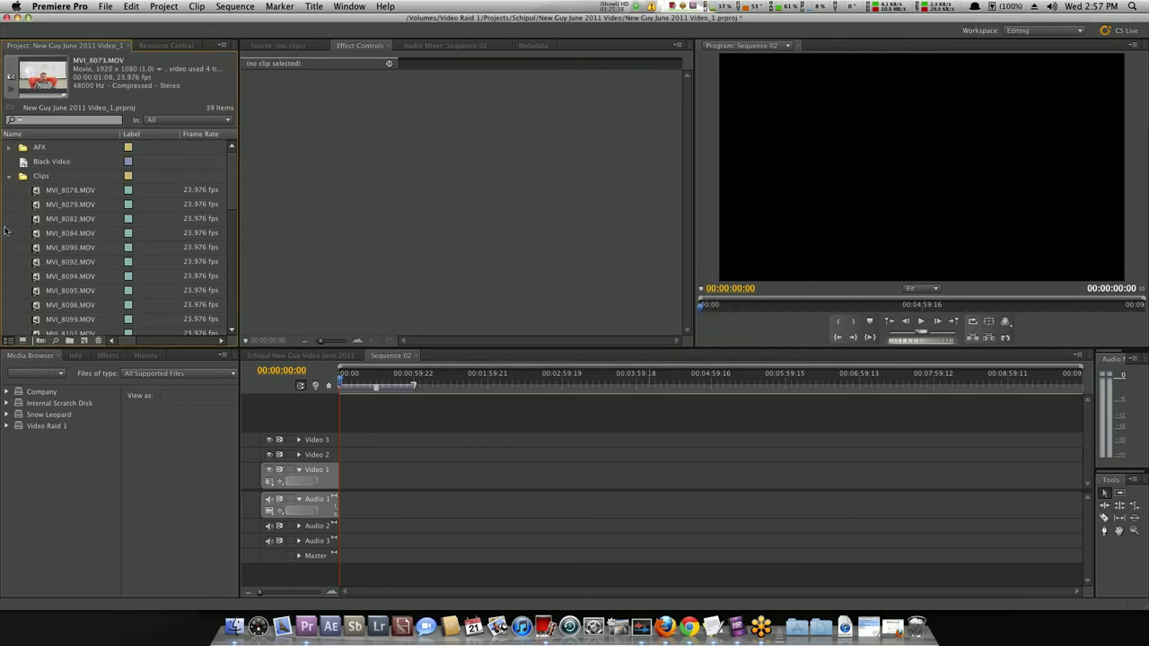
Collapse and re-expand the Clips bin, leaving it selected.
{"action": "left_click", "coordinate": [8, 177]}
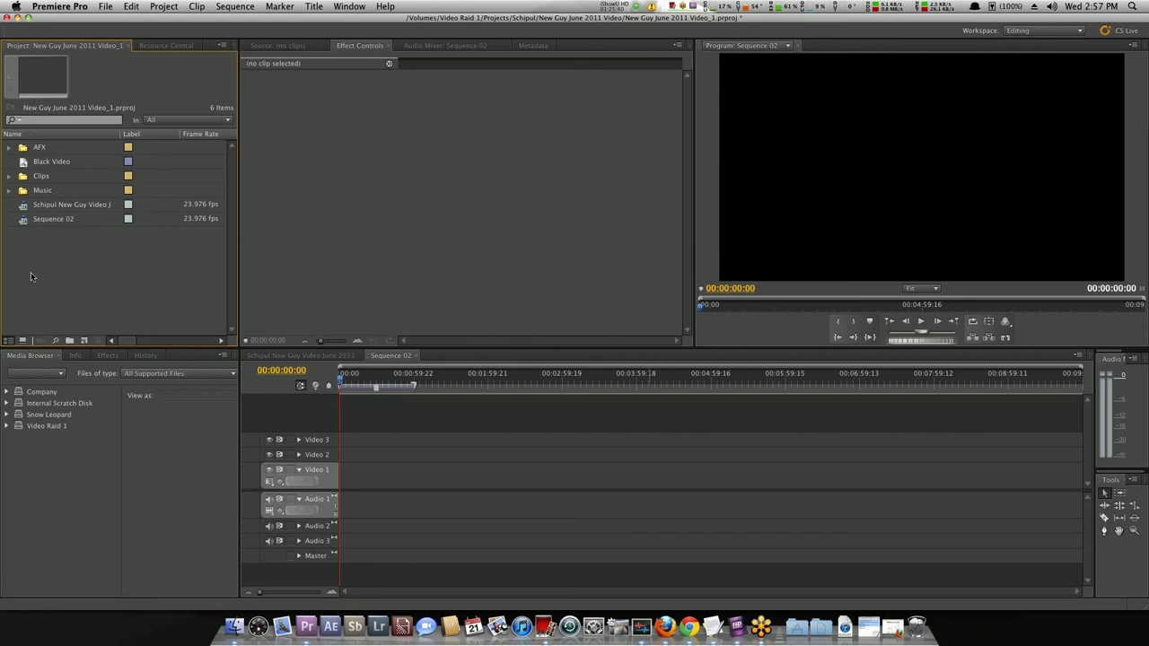
{"action": "left_click", "coordinate": [25, 164]}
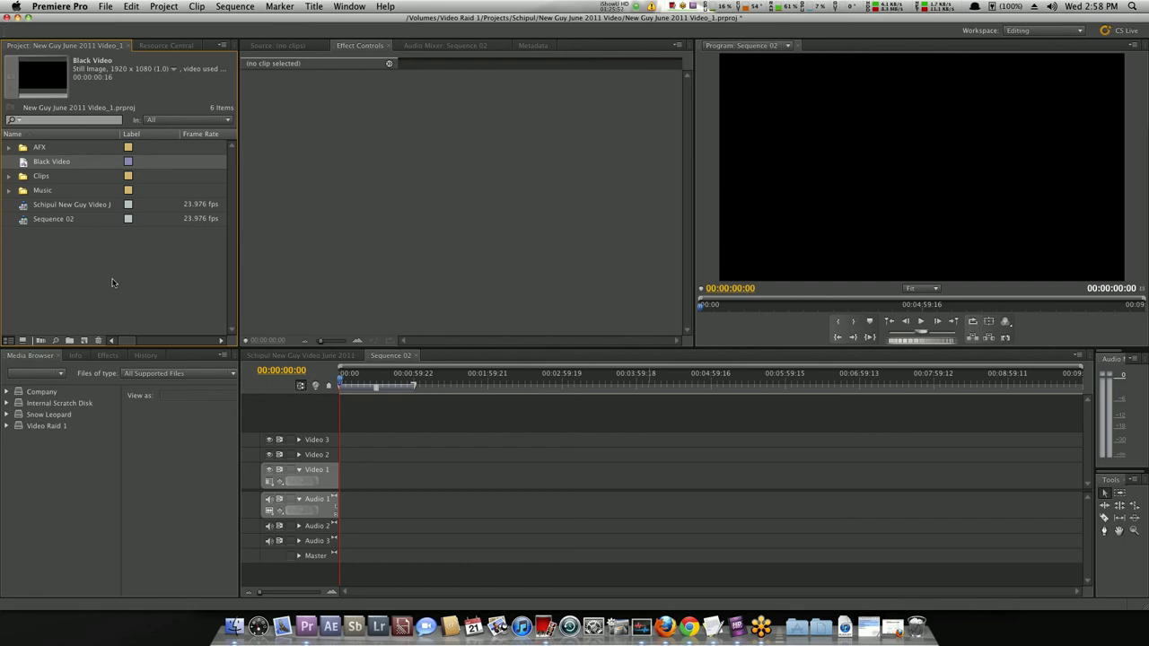
{"action": "left_click", "coordinate": [9, 176]}
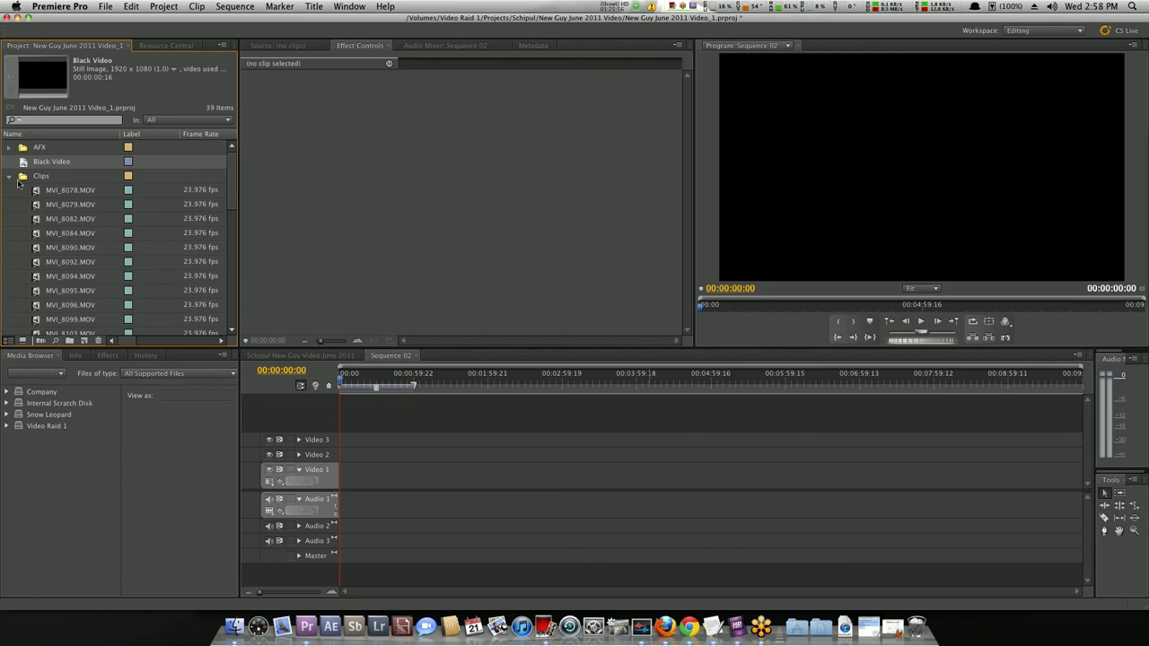
{"action": "left_click", "coordinate": [19, 179]}
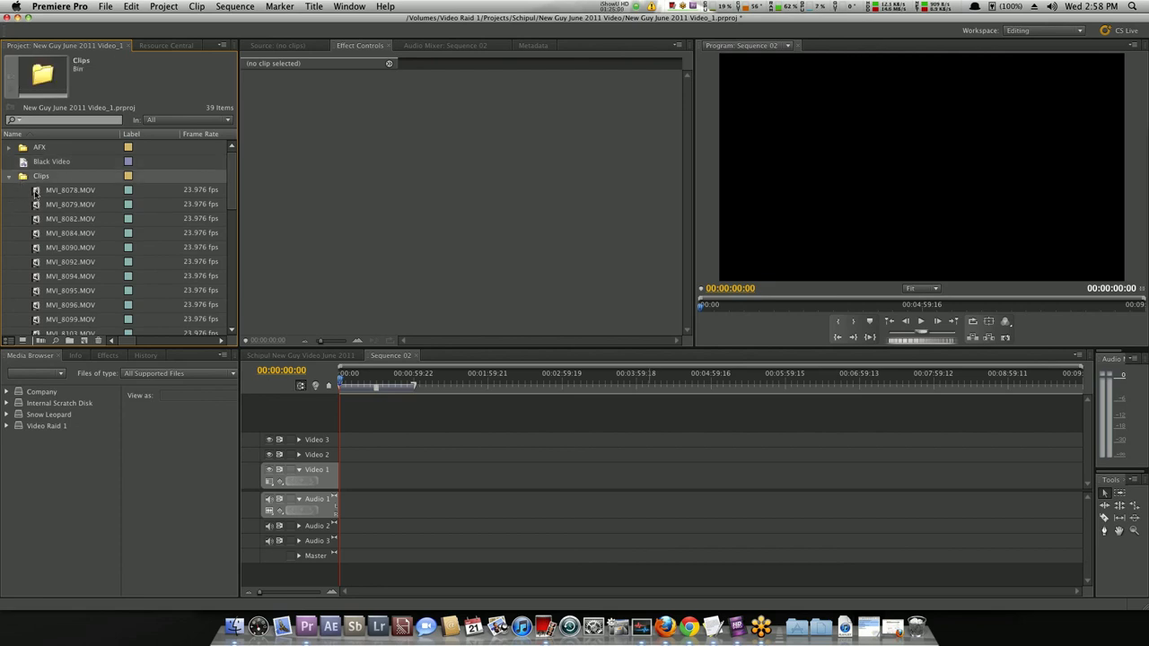
Load MVI_8078.MOV in the Source monitor and scrub through the interview footage.
{"action": "double_click", "coordinate": [36, 192]}
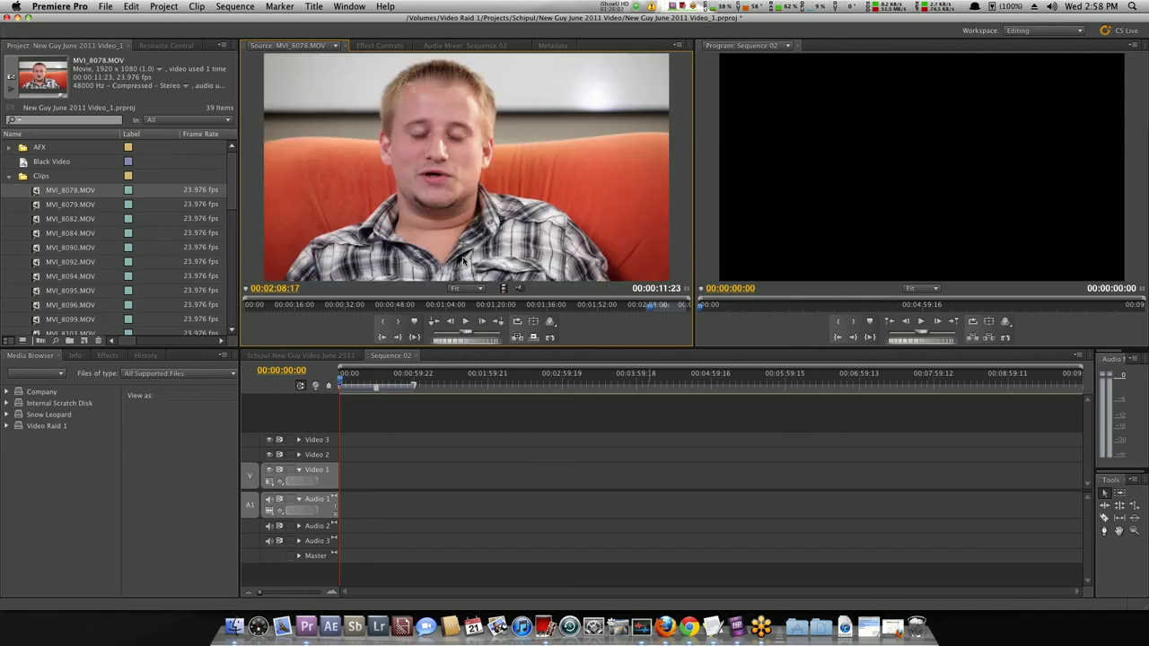
{"action": "left_click", "coordinate": [336, 305]}
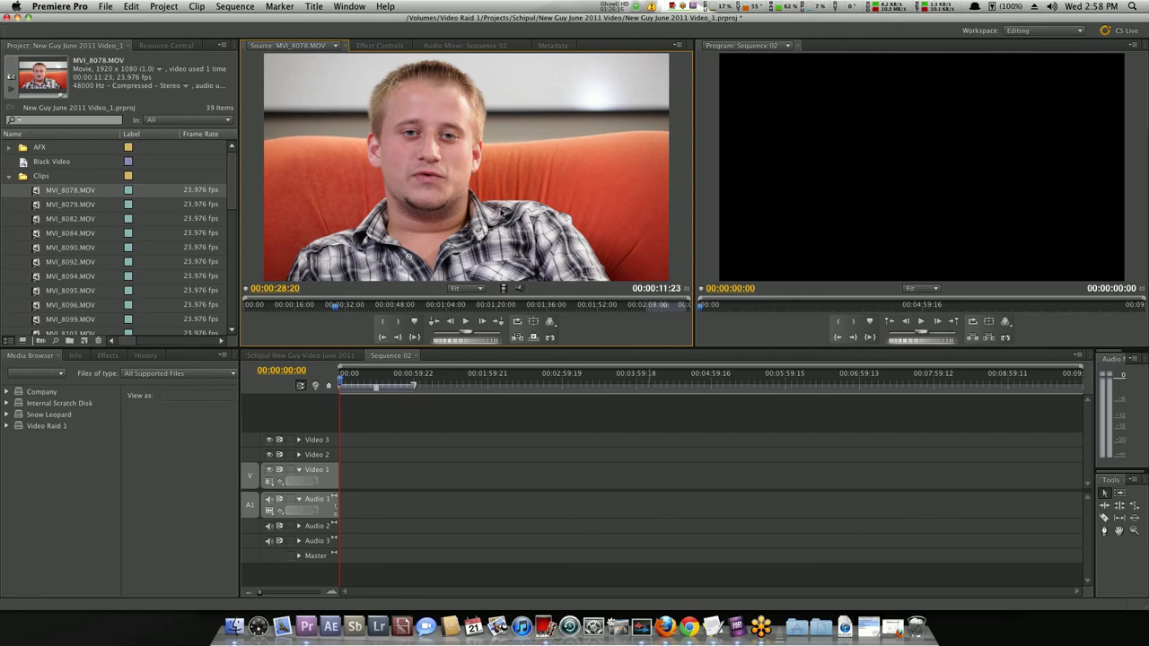
{"action": "left_click", "coordinate": [498, 321]}
{"action": "left_click_drag", "start_coordinate": [494, 305], "coordinate": [350, 311]}
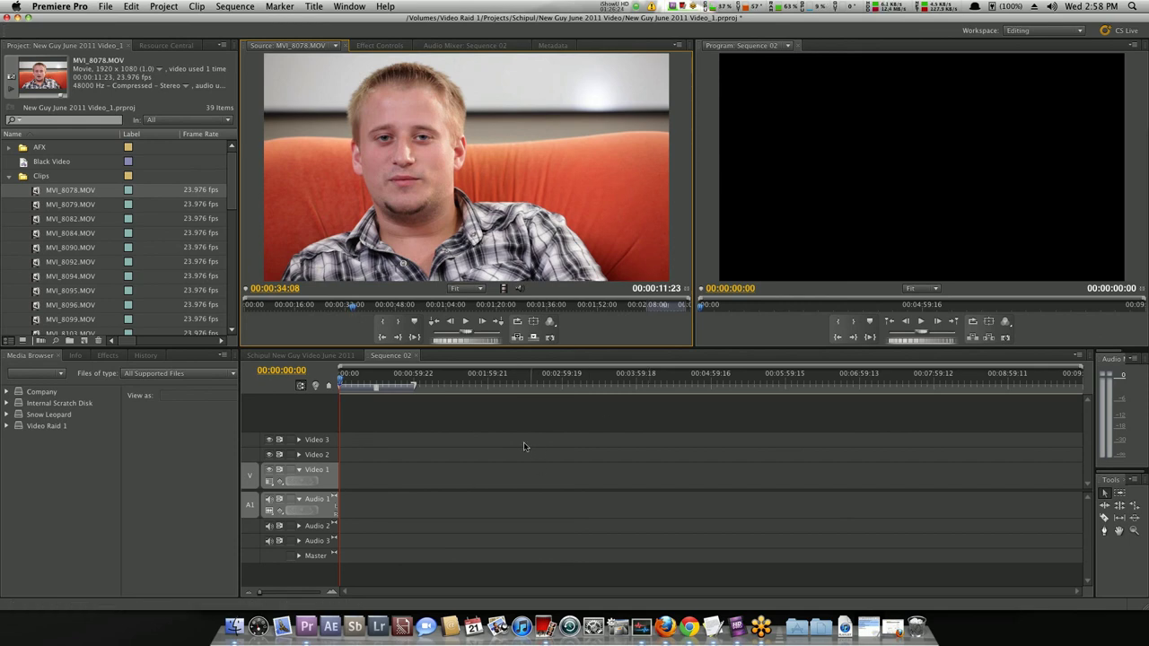
{"action": "left_click", "coordinate": [339, 382]}
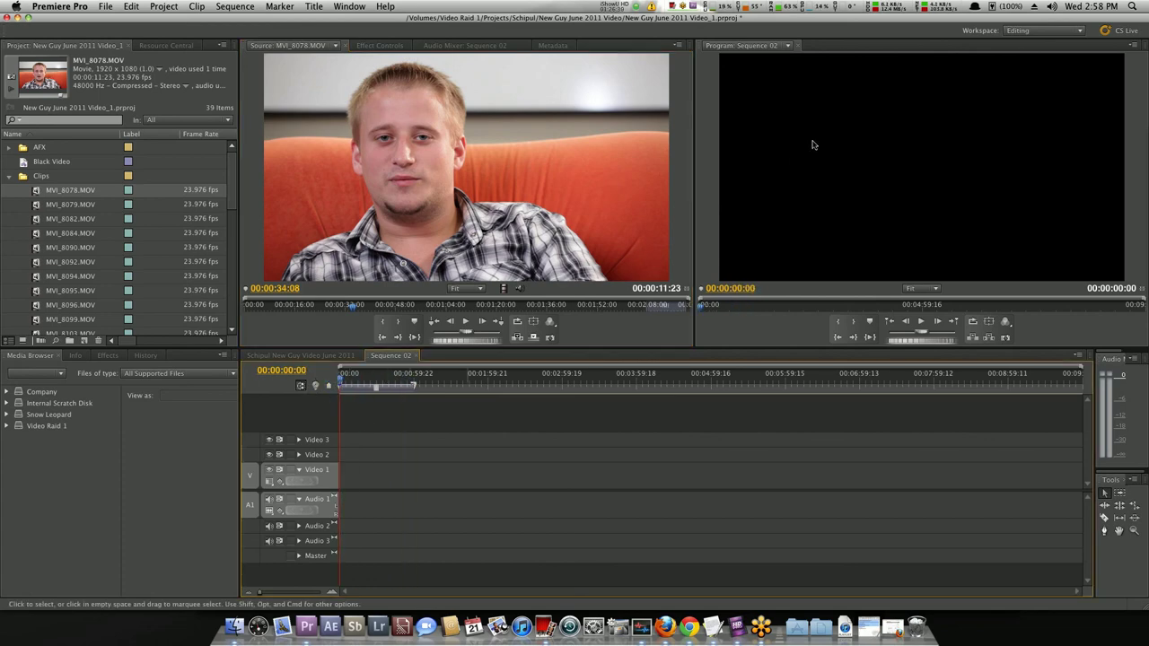
{"action": "left_click", "coordinate": [381, 336]}
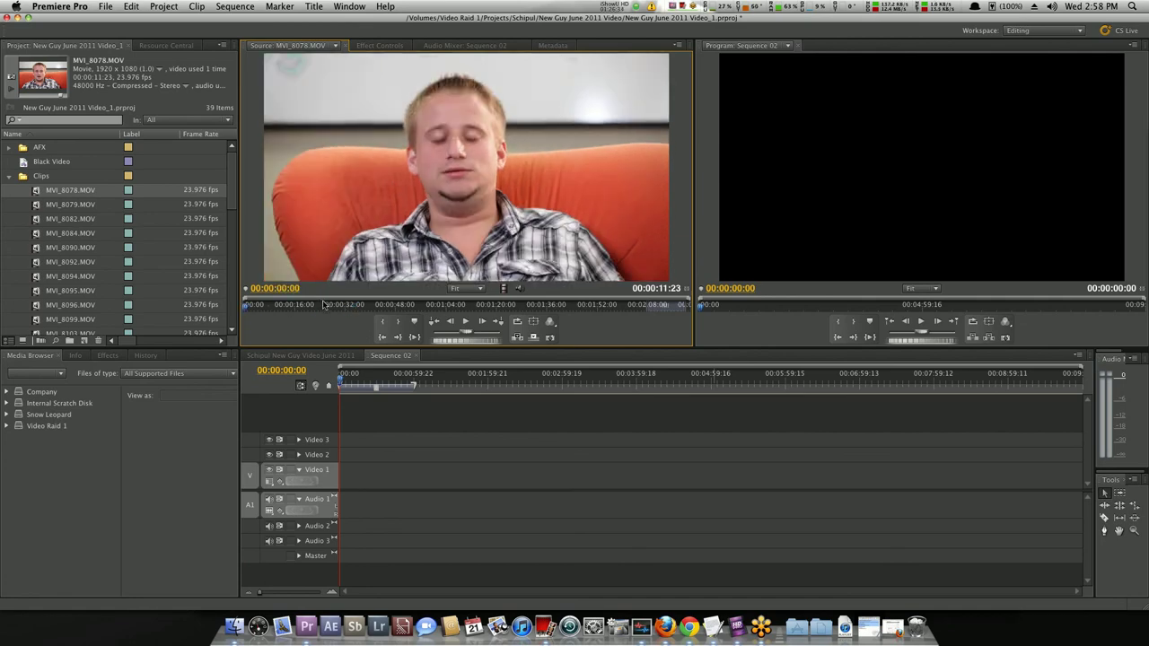
Locate the start frame at 00:00:14:10 in MVI_8078.
{"action": "left_click", "coordinate": [278, 305]}
{"action": "left_click", "coordinate": [308, 305]}
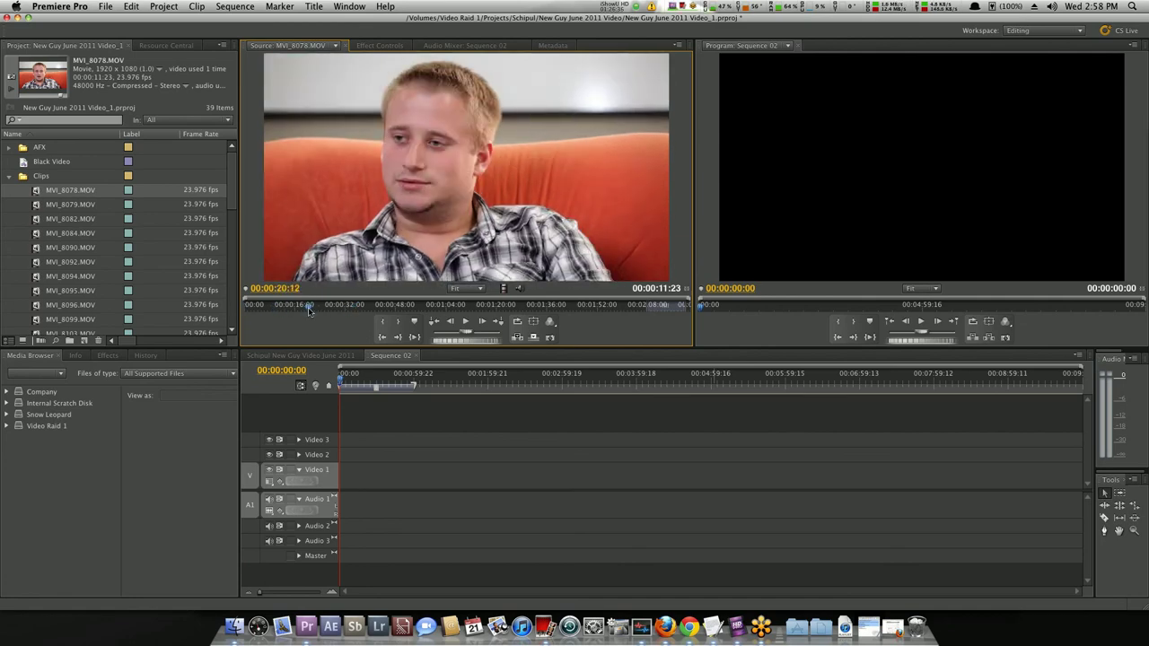
{"action": "left_click", "coordinate": [308, 306]}
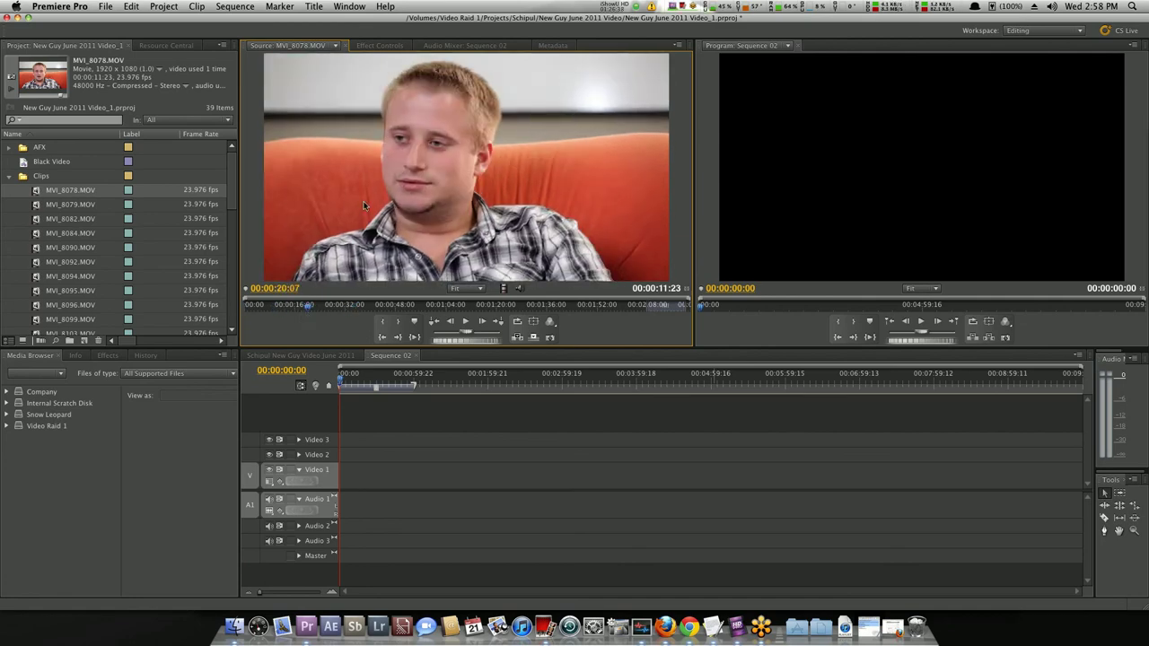
{"action": "left_click", "coordinate": [41, 191]}
{"action": "left_click", "coordinate": [286, 307]}
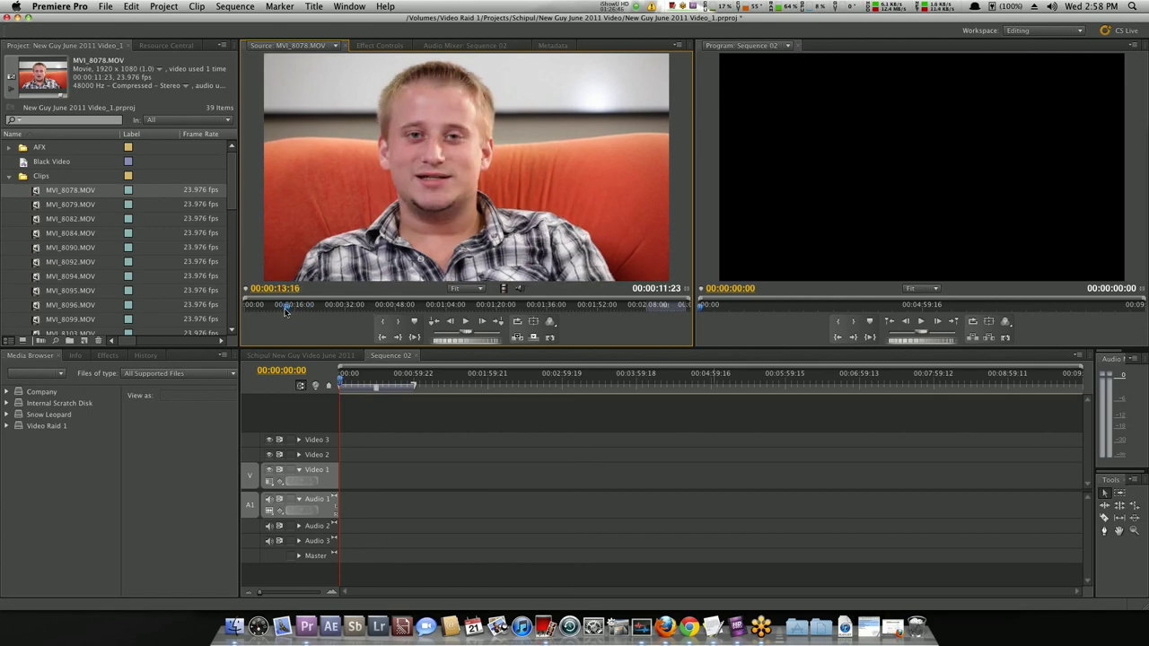
{"action": "left_click_drag", "start_coordinate": [285, 308], "coordinate": [293, 310]}
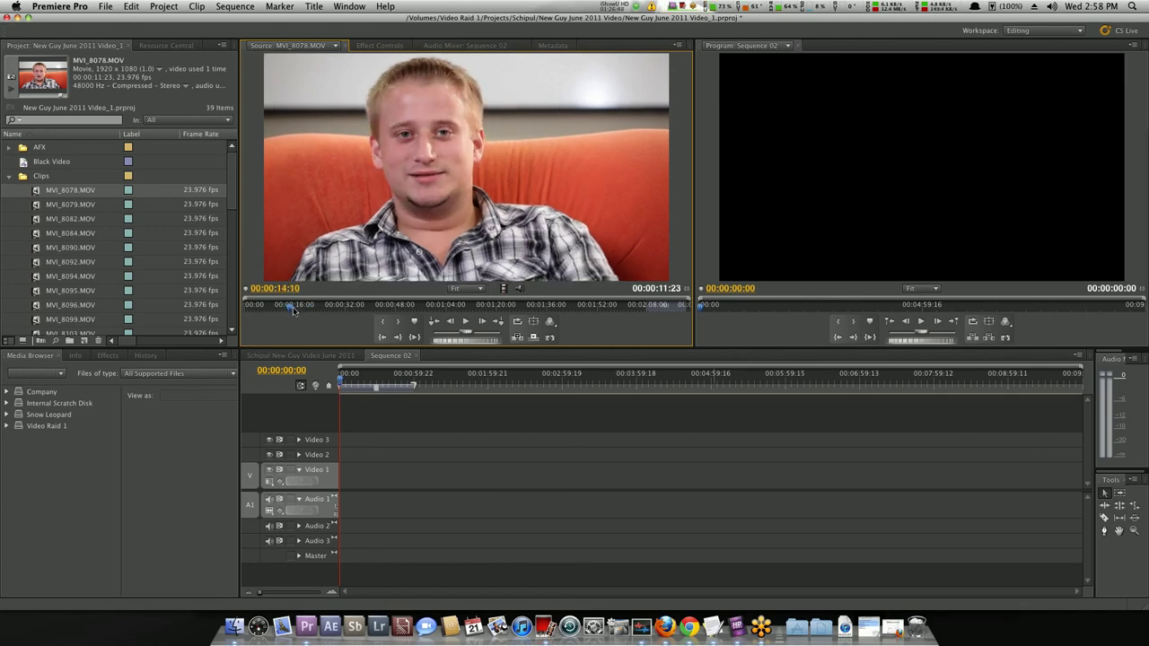
Mark In at 00:00:14:10 and Out at 00:00:20:16, then drag the portion to Video 1's start.
{"action": "left_click", "coordinate": [380, 323]}
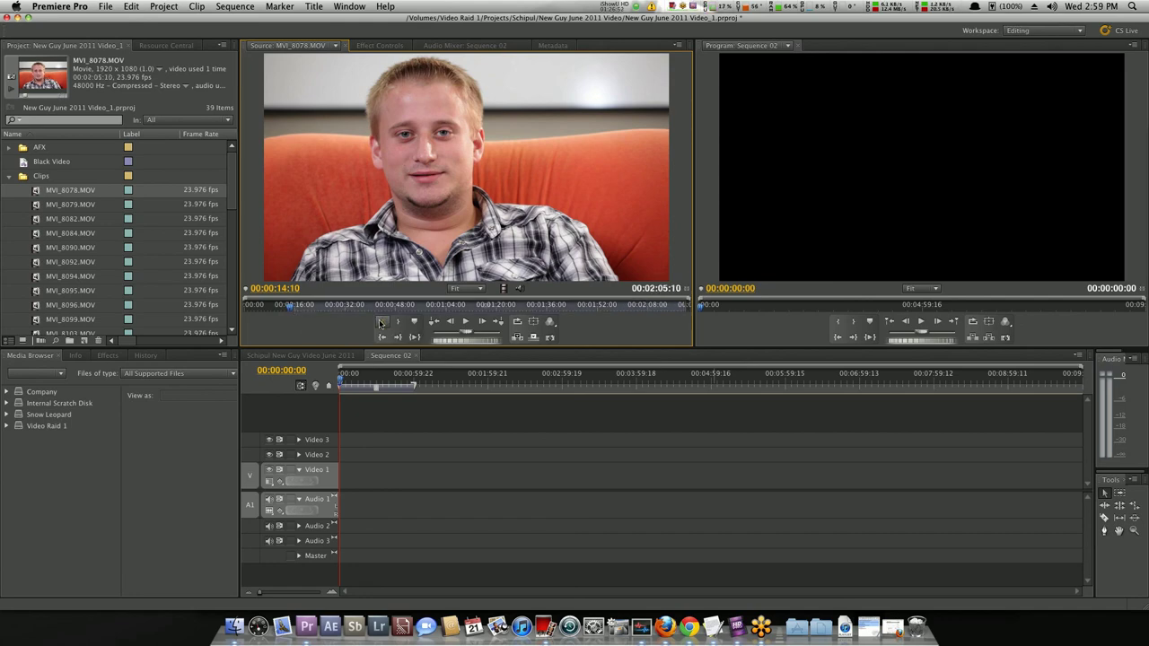
{"action": "left_click_drag", "start_coordinate": [291, 306], "coordinate": [309, 309]}
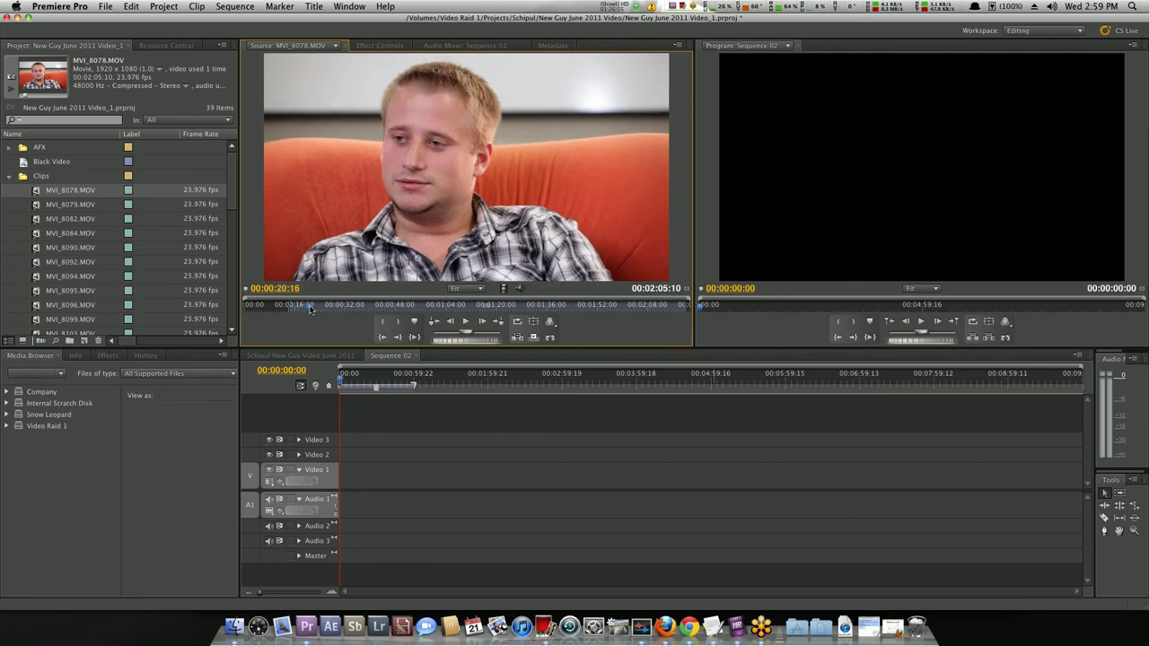
{"action": "left_click", "coordinate": [400, 323]}
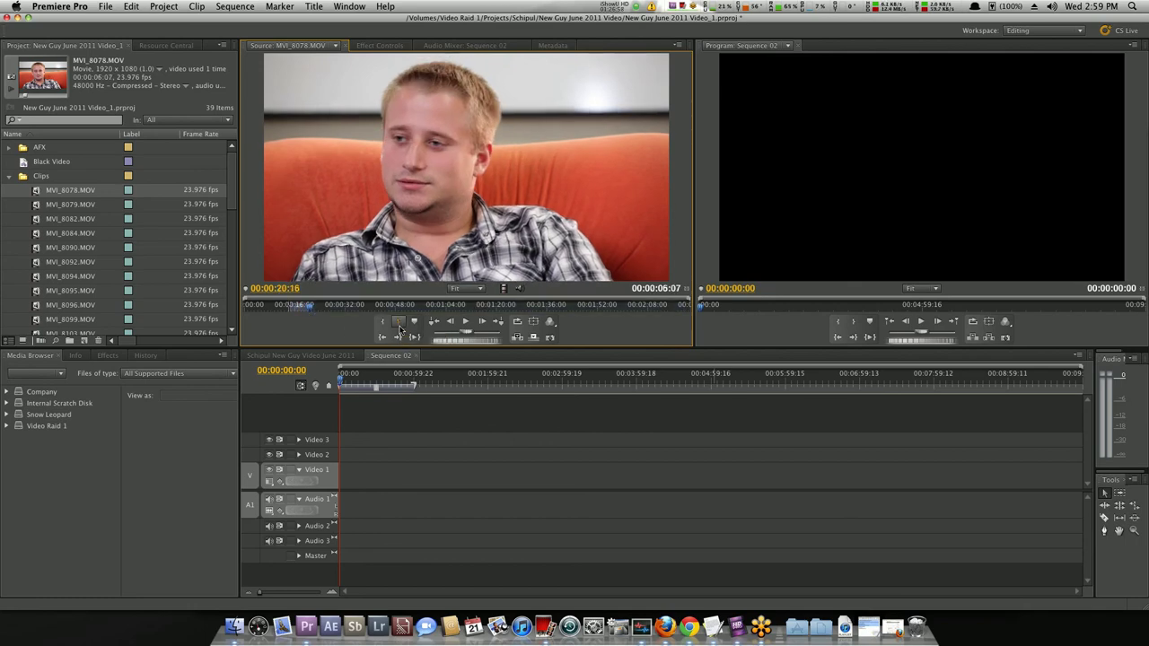
{"action": "left_click_drag", "start_coordinate": [471, 181], "coordinate": [346, 487]}
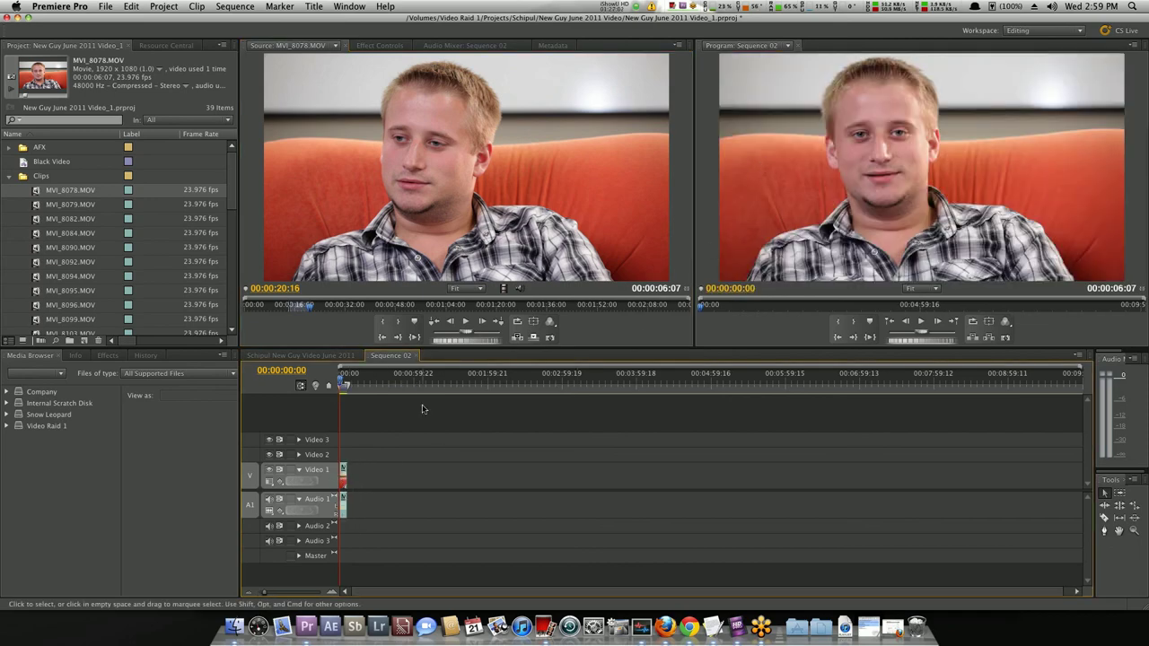
{"action": "key", "text": "space"}
{"action": "left_click", "coordinate": [274, 339]}
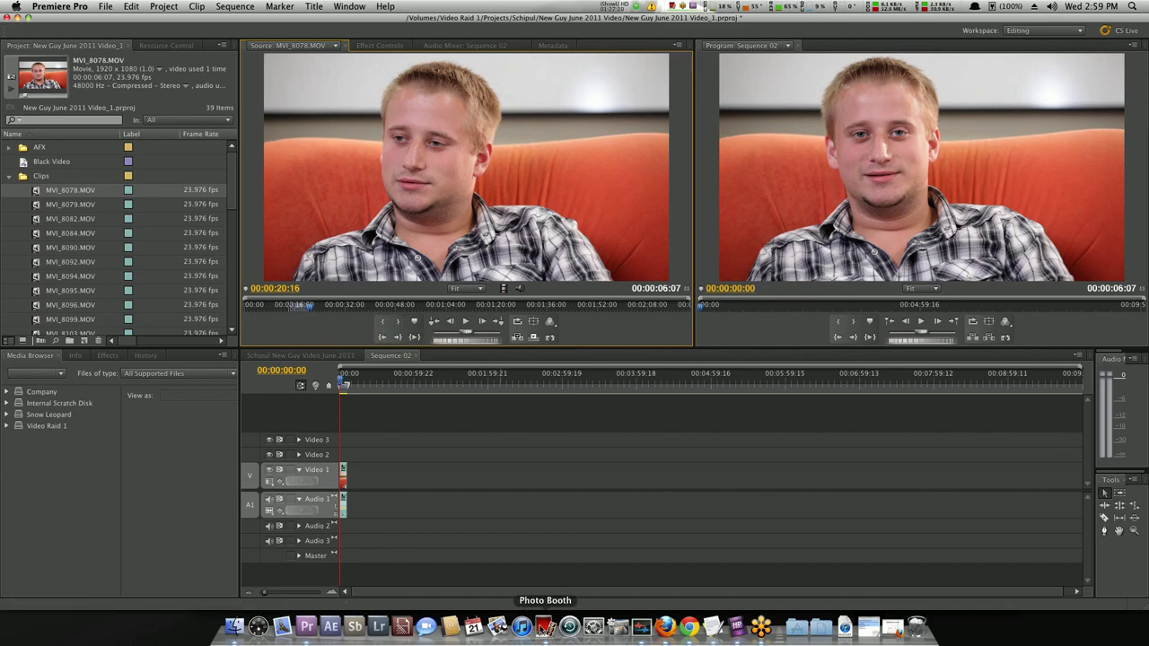
{"action": "left_click", "coordinate": [545, 626]}
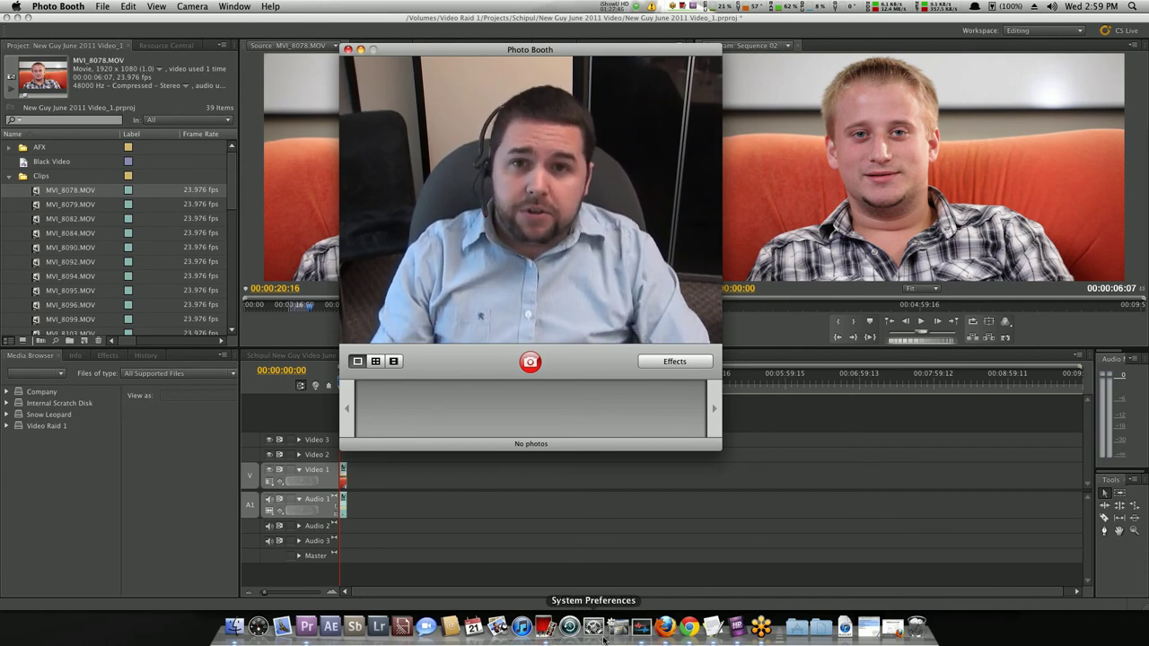
{"action": "key", "text": "super+q"}
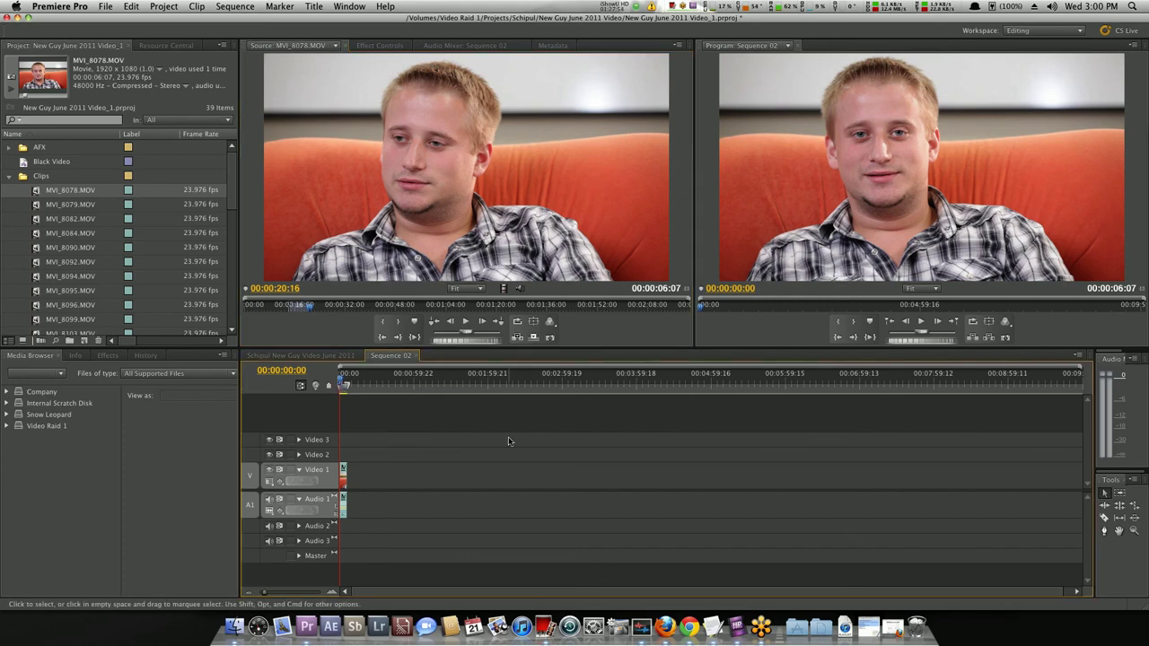
Zoom into the timeline, save the project with Cmd+S, and move the playhead to the clip's end.
{"action": "key", "text": "="}
{"action": "key", "text": "="}
{"action": "key", "text": "super+s"}
{"action": "left_click", "coordinate": [371, 386]}
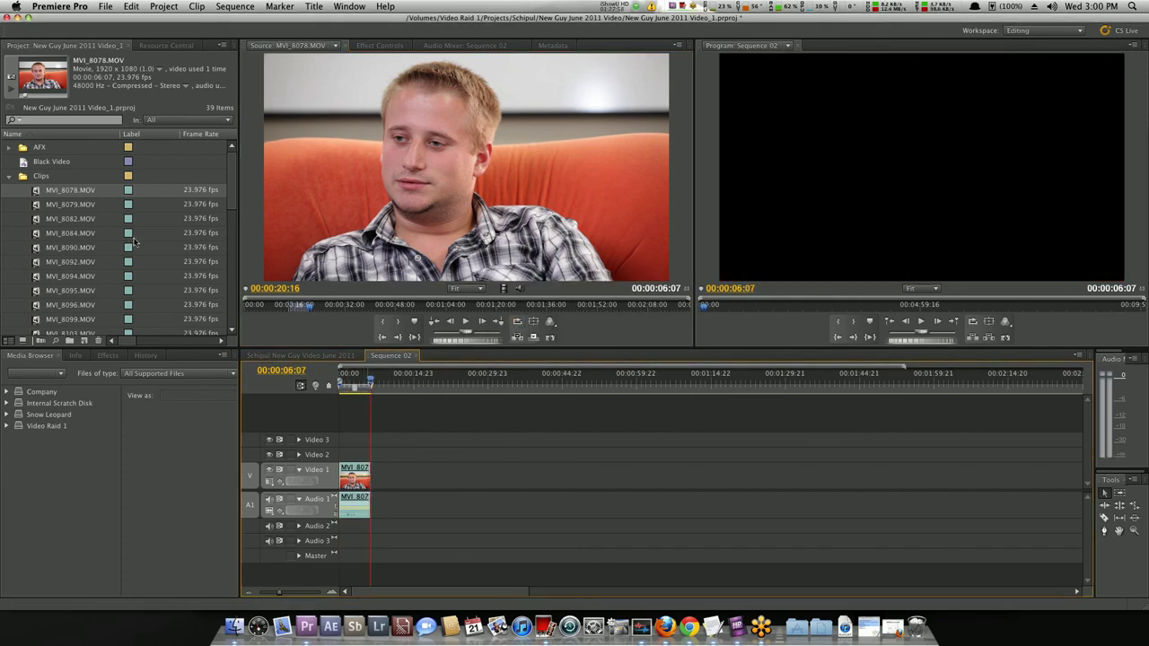
Preview MVI_8079 and MVI_8095, then load MVI_8103, clear its In/Out marks and play it.
{"action": "double_click", "coordinate": [36, 205]}
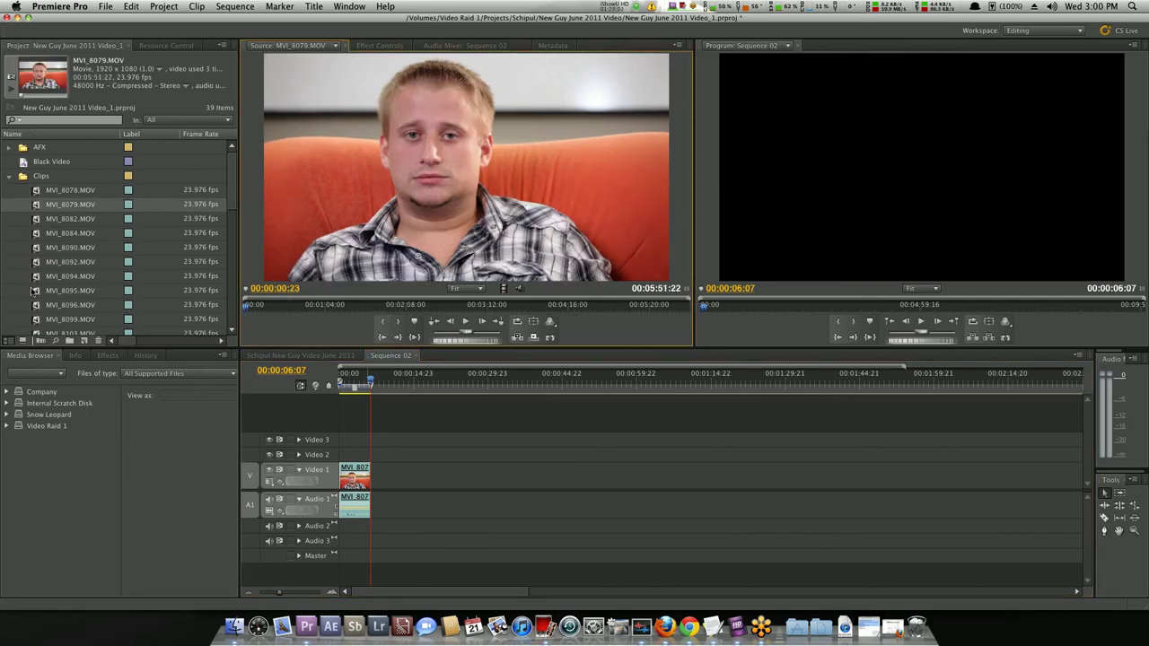
{"action": "double_click", "coordinate": [36, 291]}
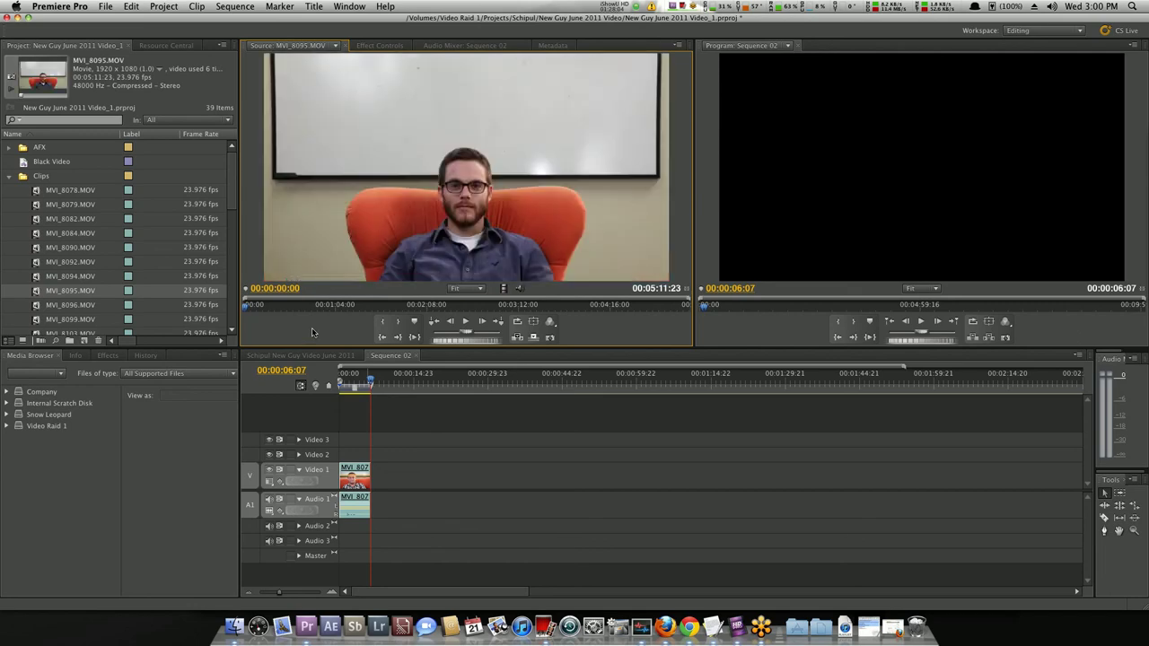
{"action": "left_click_drag", "start_coordinate": [252, 309], "coordinate": [318, 309]}
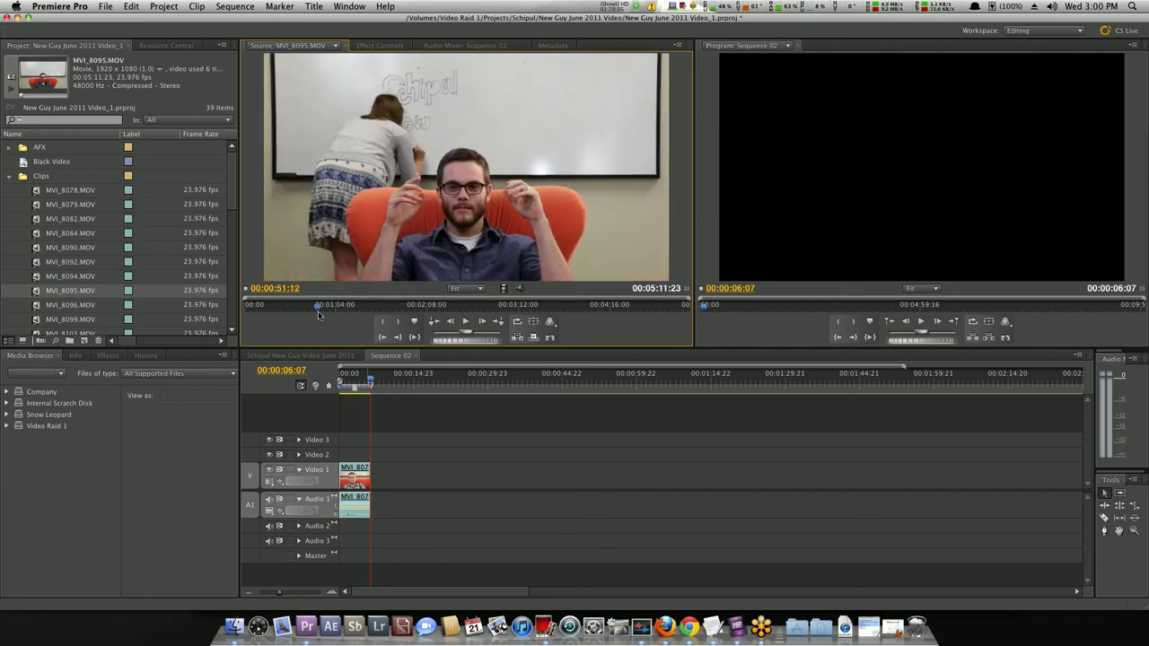
{"action": "scroll", "coordinate": [38, 261], "scroll_direction": "down", "scroll_amount": 2}
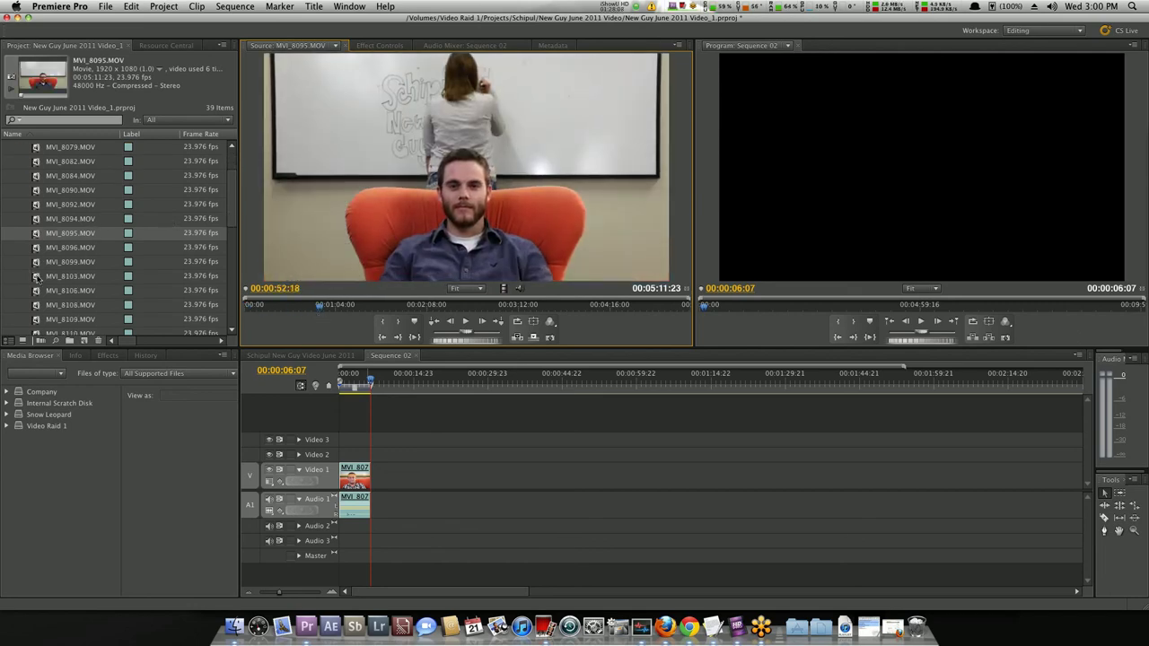
{"action": "double_click", "coordinate": [38, 278]}
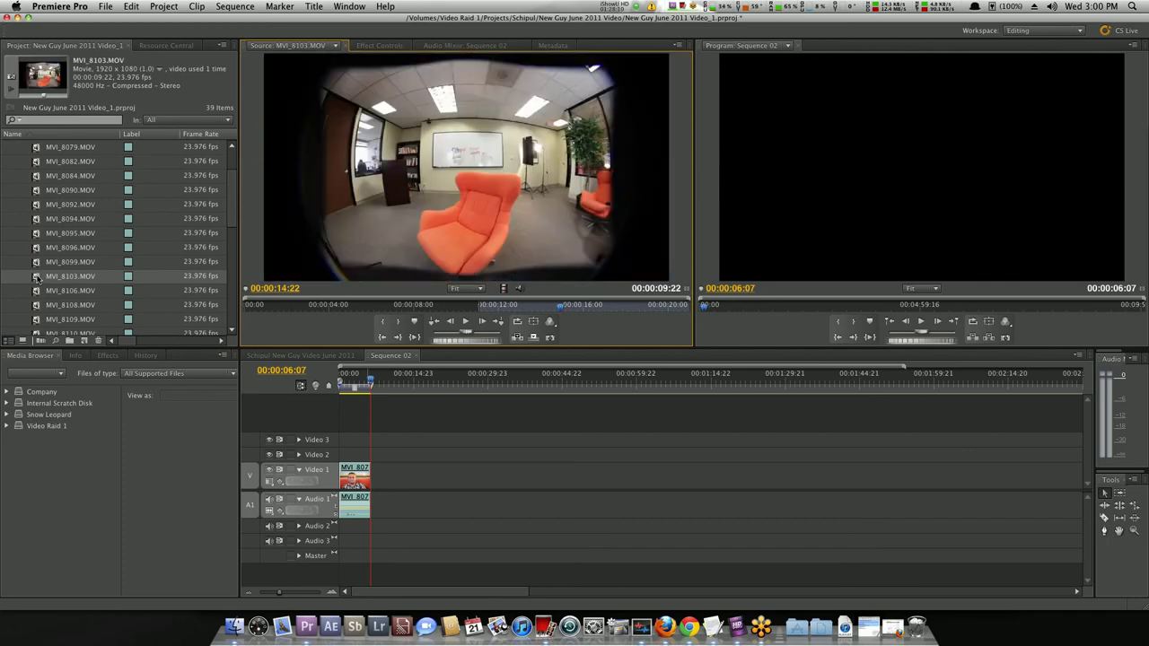
{"action": "left_click_drag", "start_coordinate": [256, 310], "coordinate": [270, 319]}
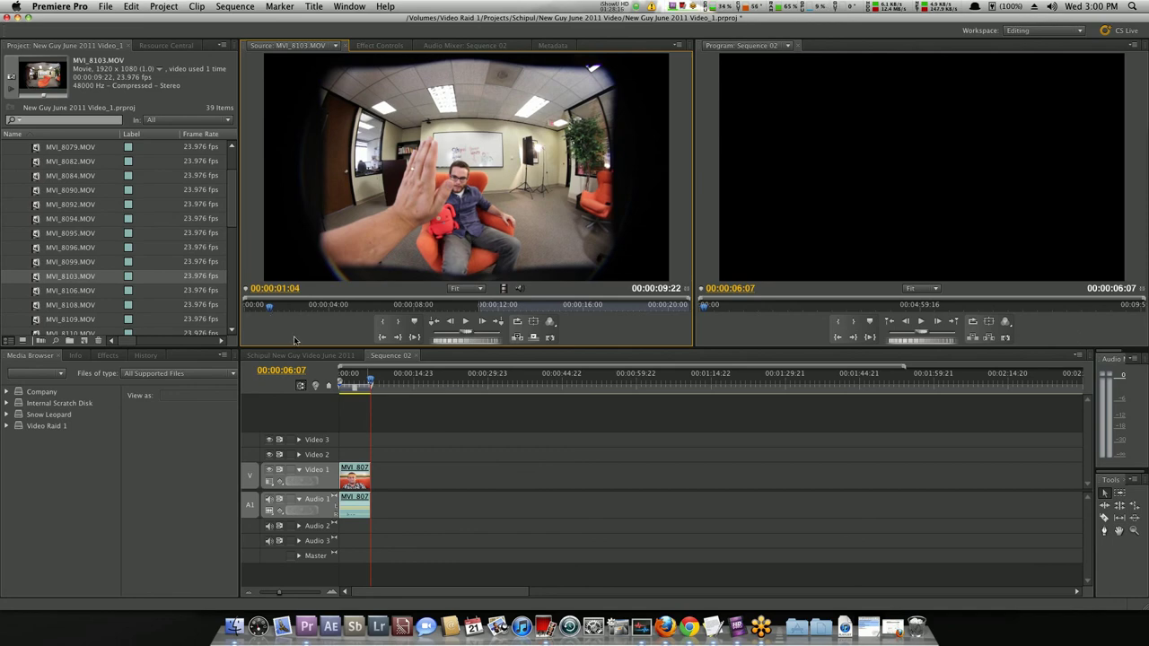
{"action": "key", "text": "alt+x"}
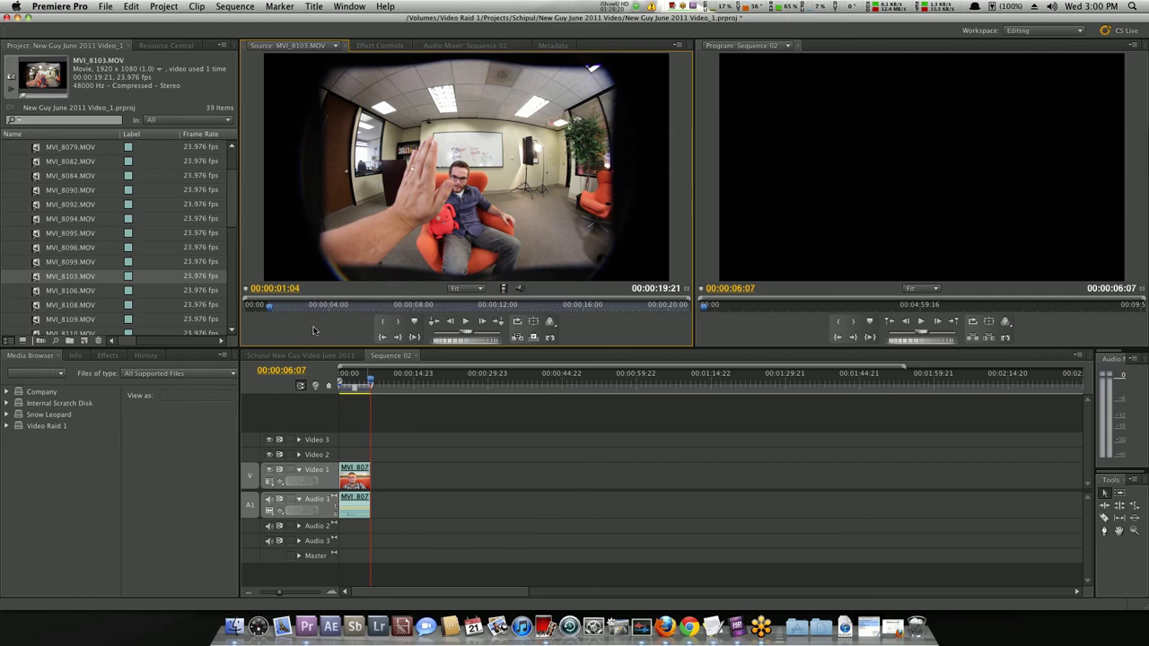
{"action": "key", "text": "space"}
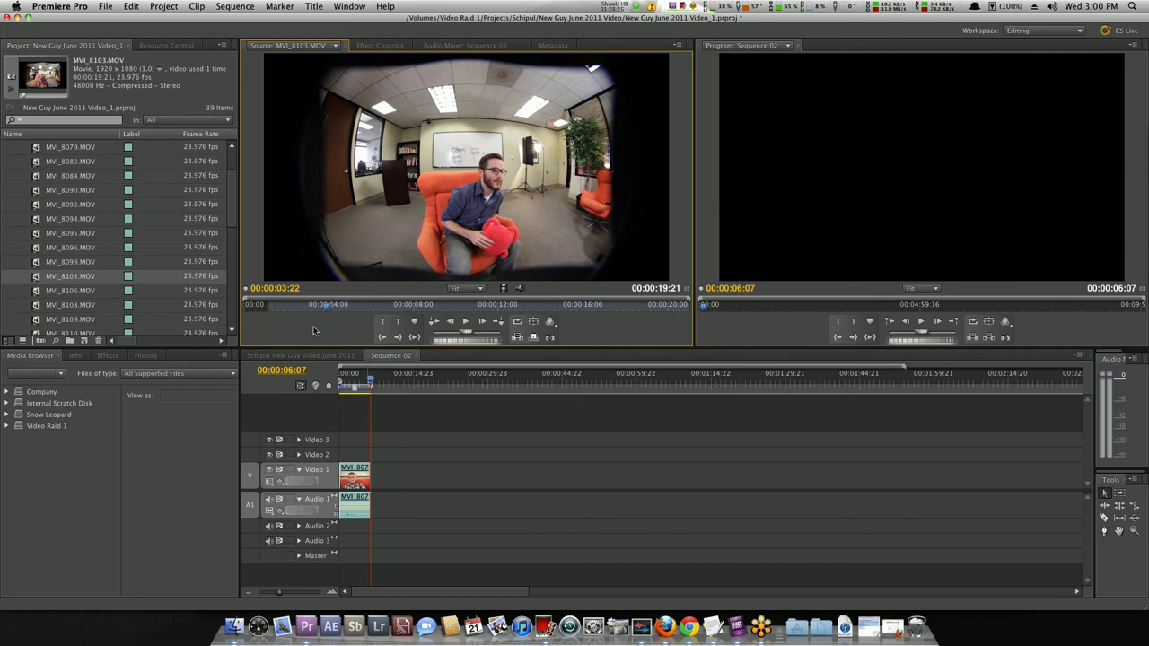
Set MVI_8103's Out point at 00:00:03:17 and insert it after MVI_8078.
{"action": "key", "text": "Left"}
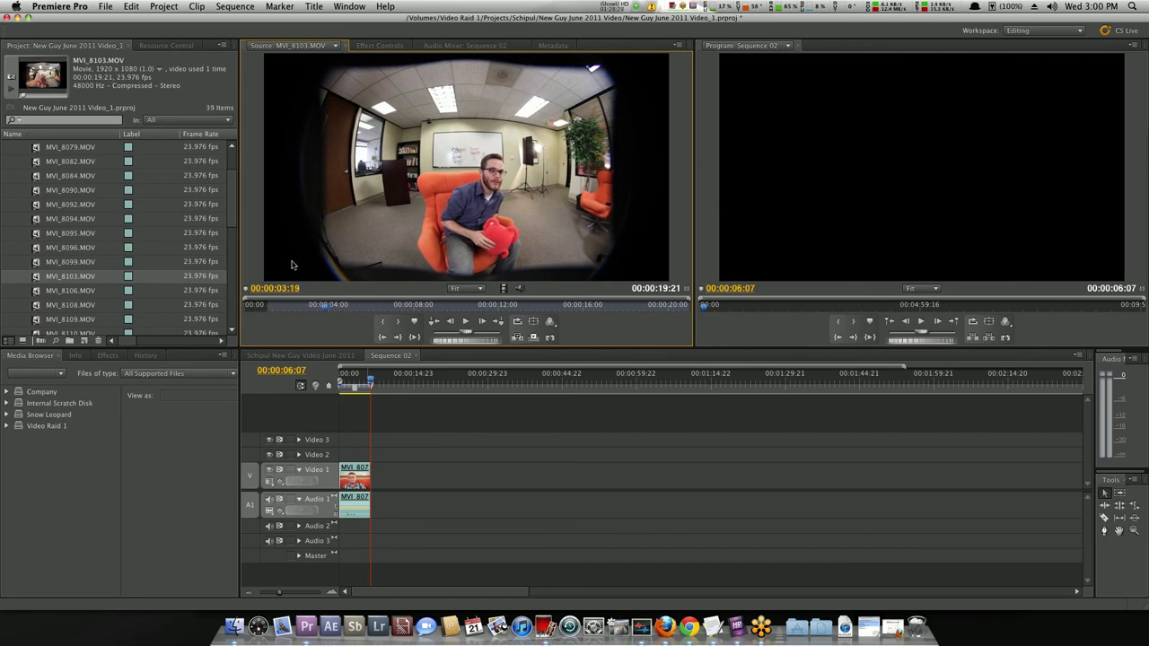
{"action": "key", "text": "Left"}
{"action": "key", "text": "Left"}
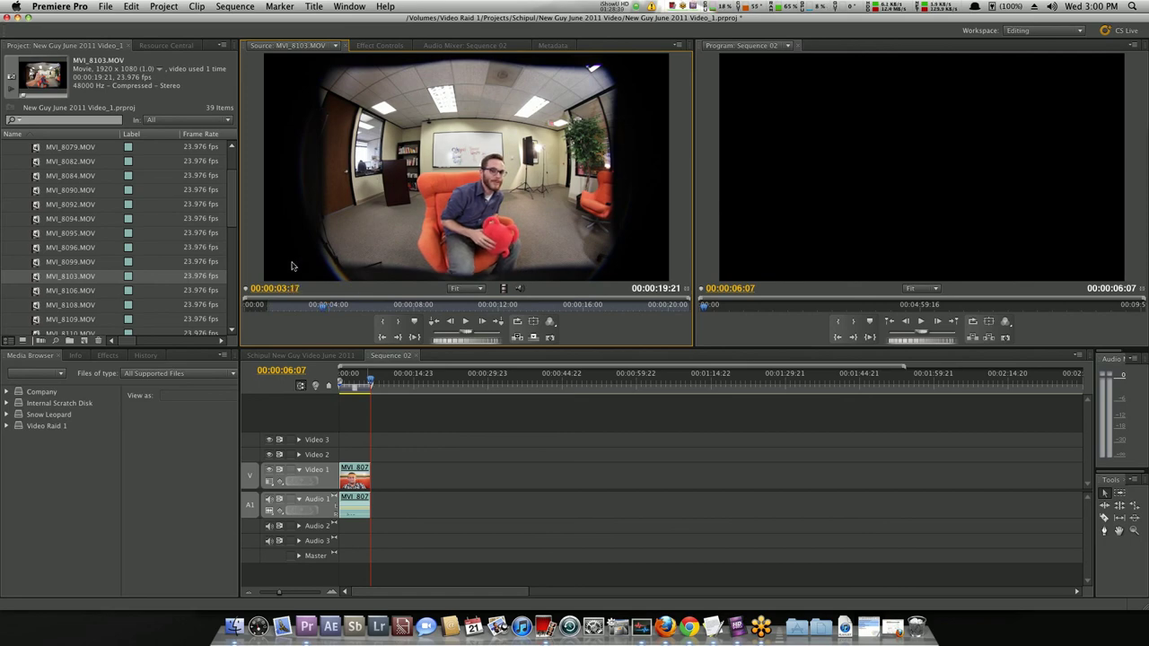
{"action": "key", "text": "o"}
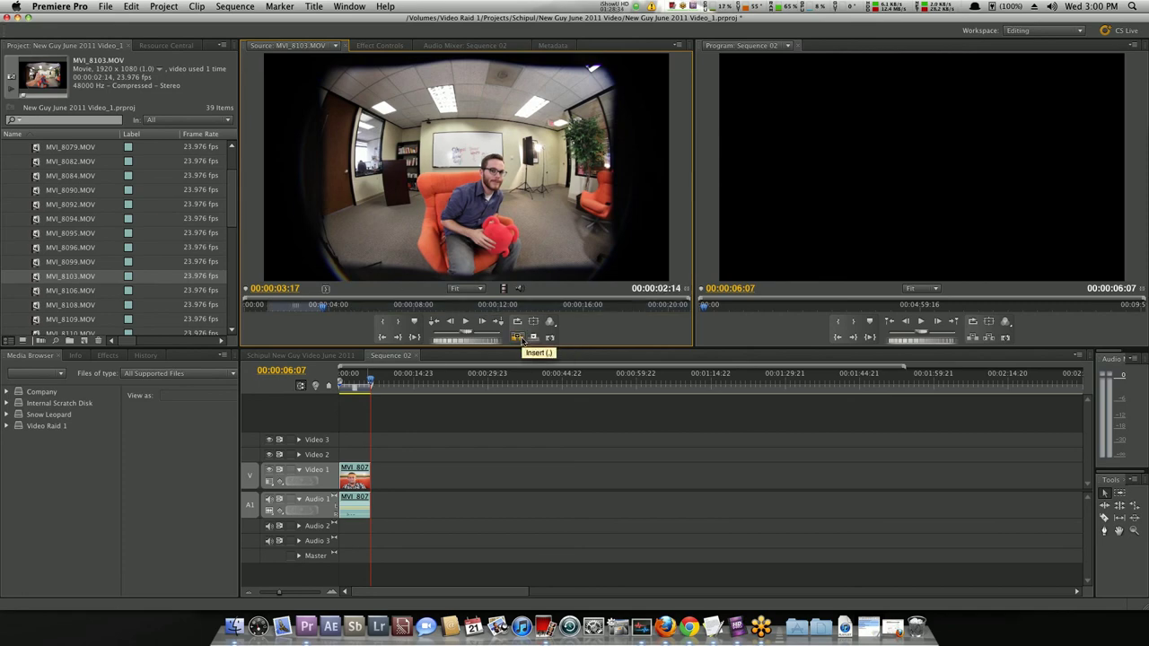
{"action": "left_click", "coordinate": [521, 339]}
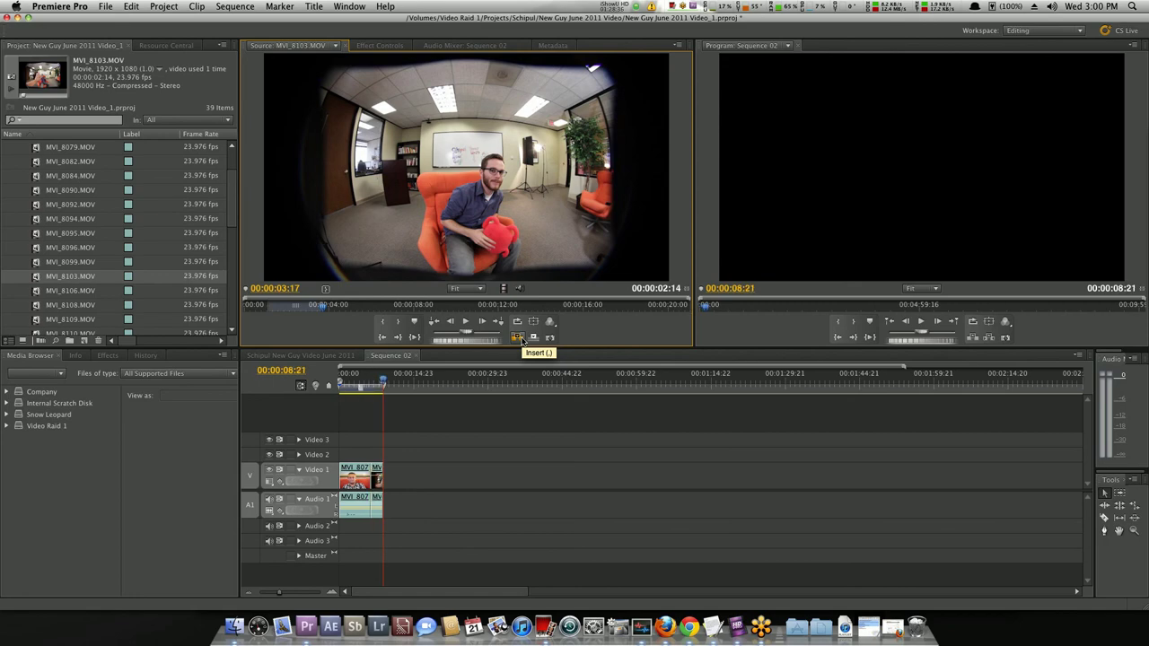
Play Sequence 02 from the start and scrub back over MVI_8103 to review.
{"action": "key", "text": "Home"}
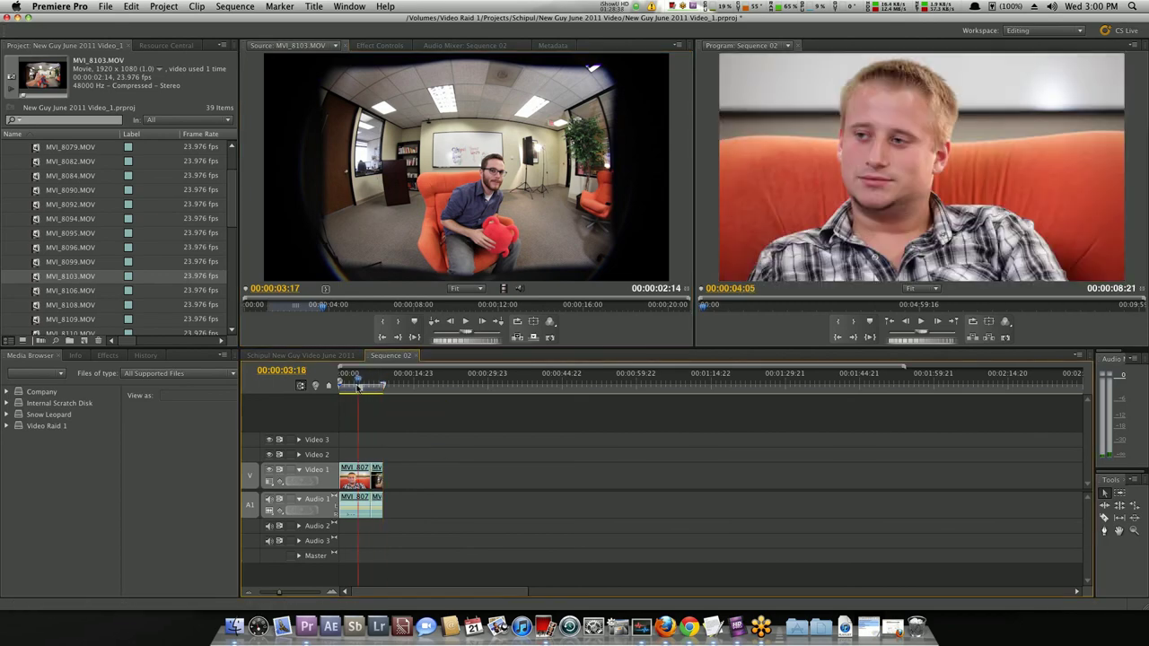
{"action": "key", "text": "space"}
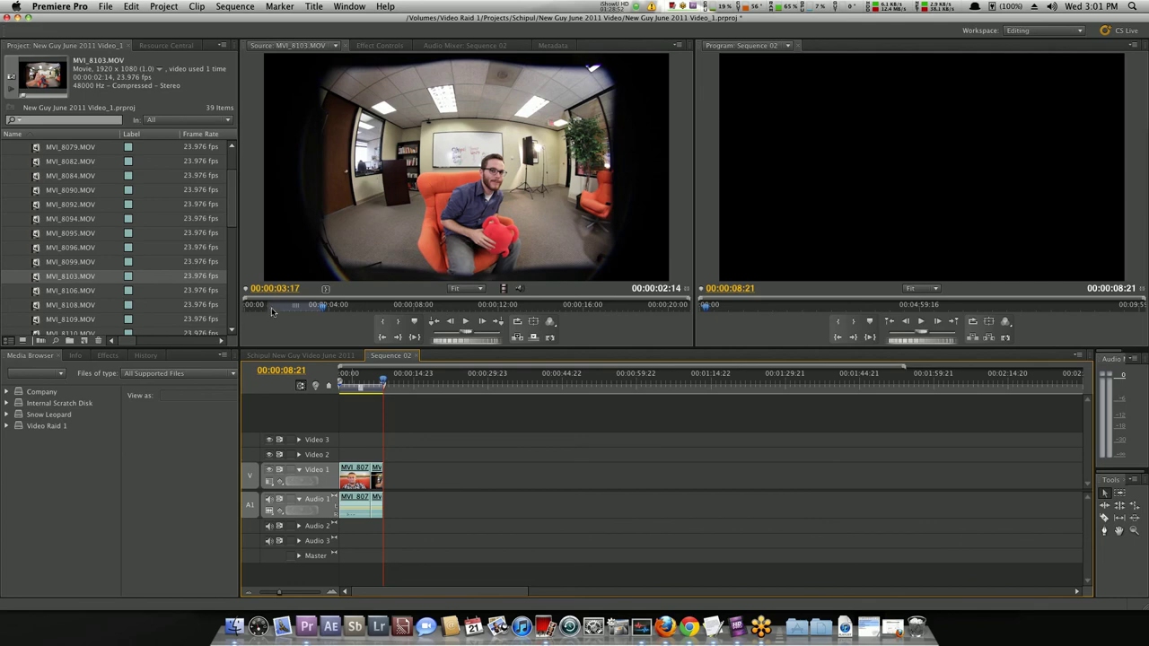
{"action": "left_click_drag", "start_coordinate": [272, 310], "coordinate": [325, 312]}
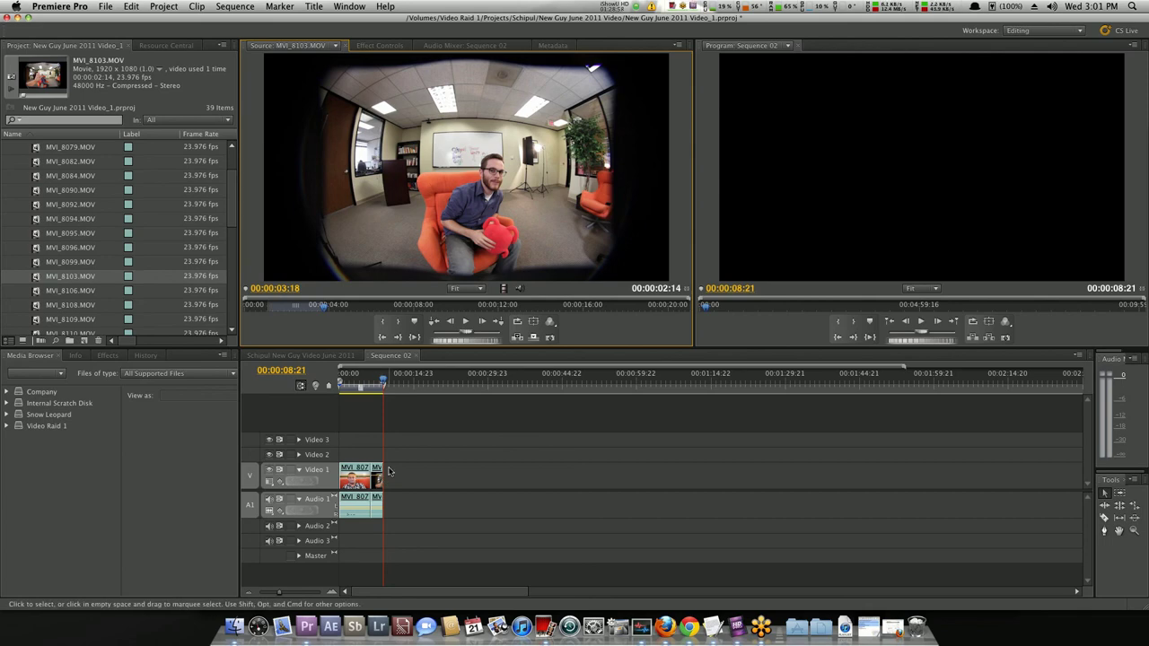
Zoom into Sequence 02 and place MVI_8078 directly after MVI_8103 on Video 1.
{"action": "left_click", "coordinate": [372, 419]}
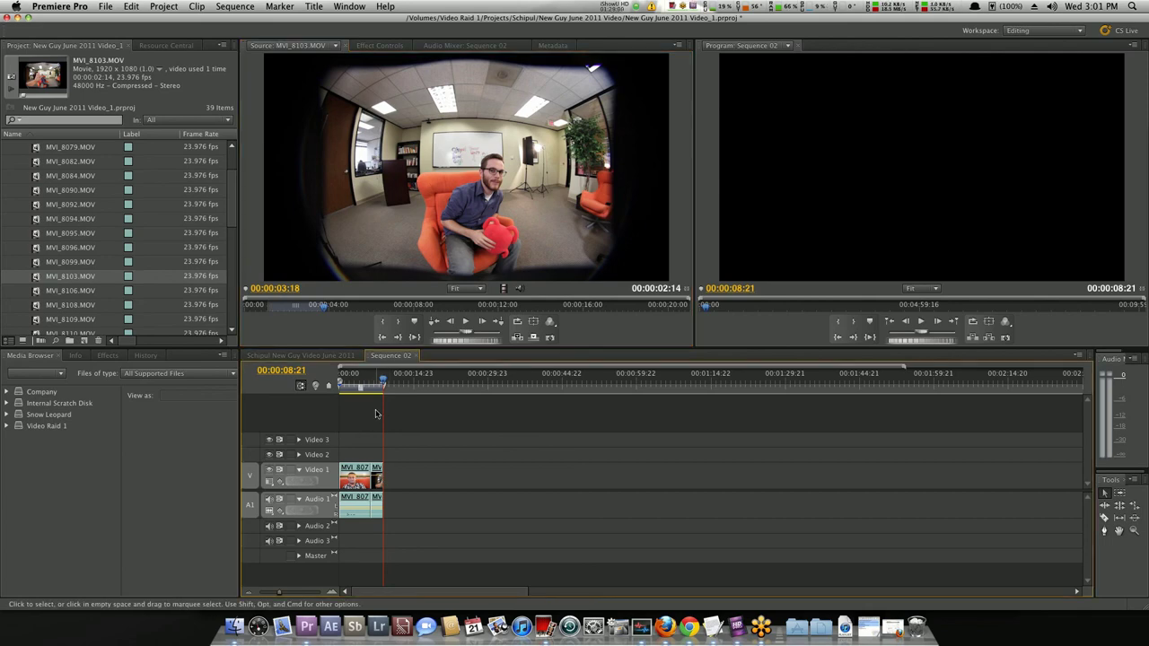
{"action": "key", "text": "="}
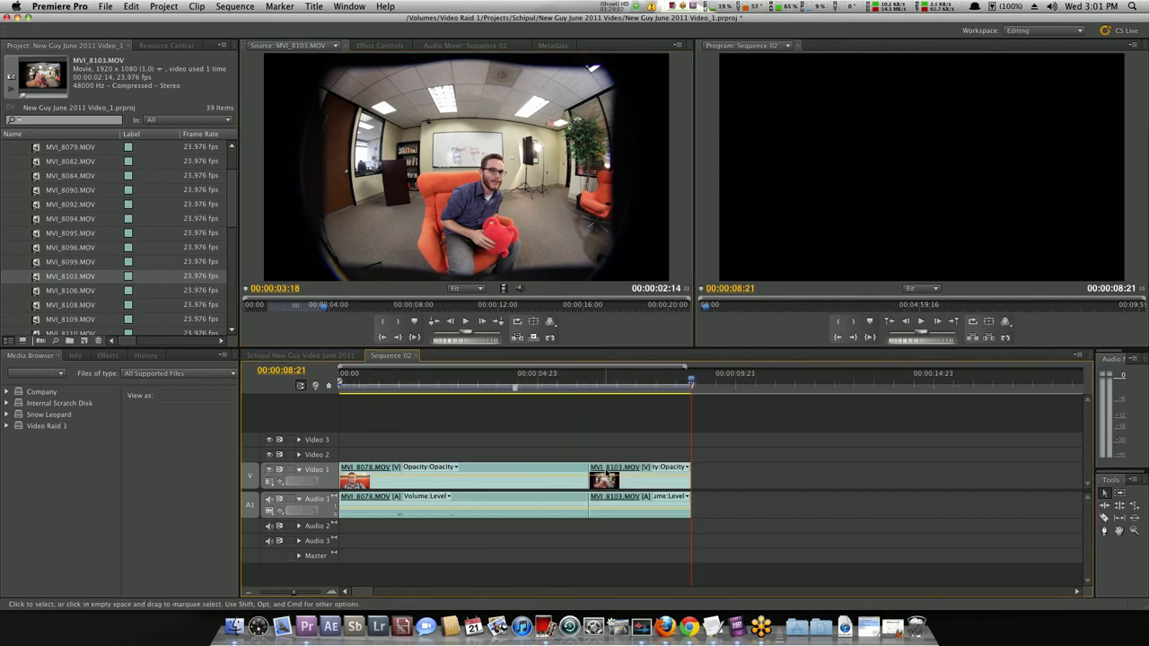
{"action": "left_click_drag", "start_coordinate": [516, 473], "coordinate": [359, 470]}
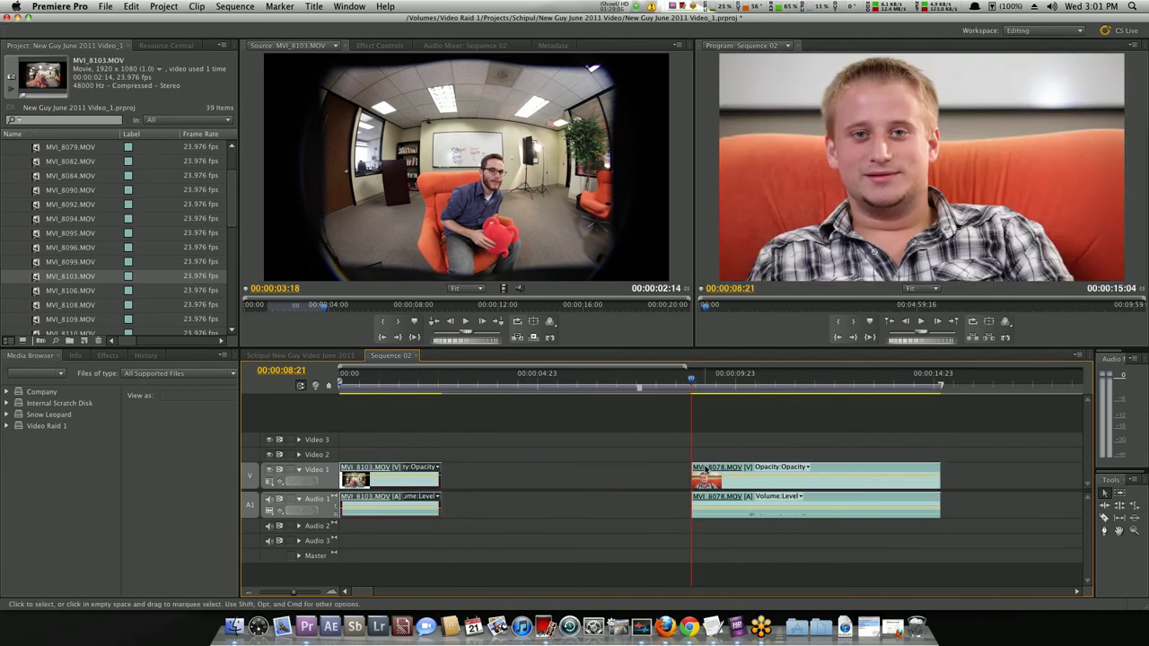
{"action": "left_click_drag", "start_coordinate": [705, 470], "coordinate": [456, 471]}
{"action": "left_click_drag", "start_coordinate": [339, 388], "coordinate": [537, 418]}
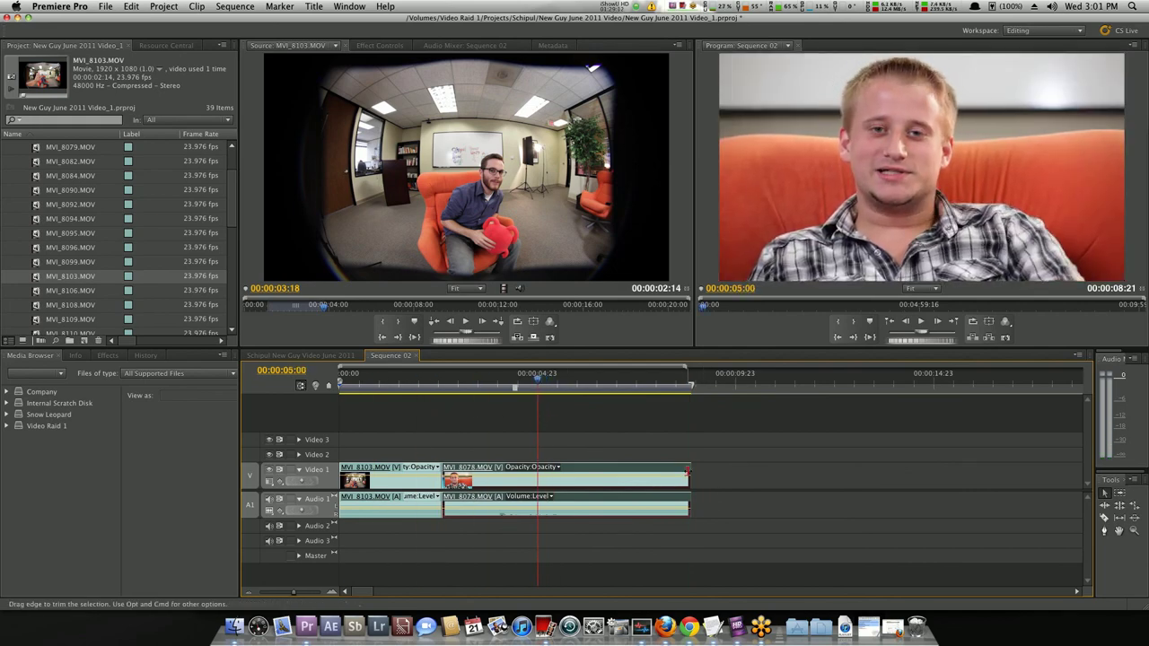
Trim both ends of MVI_8078 short, close the gap, and play the sequence from the start.
{"action": "left_click_drag", "start_coordinate": [689, 470], "coordinate": [536, 471]}
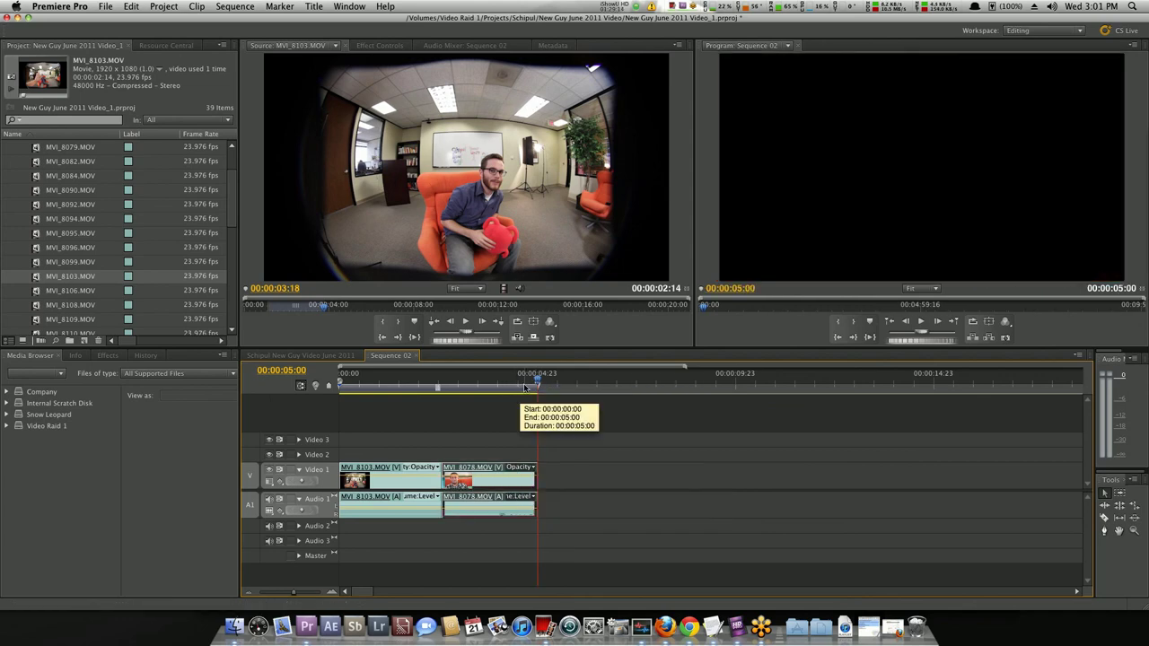
{"action": "left_click_drag", "start_coordinate": [448, 400], "coordinate": [503, 403]}
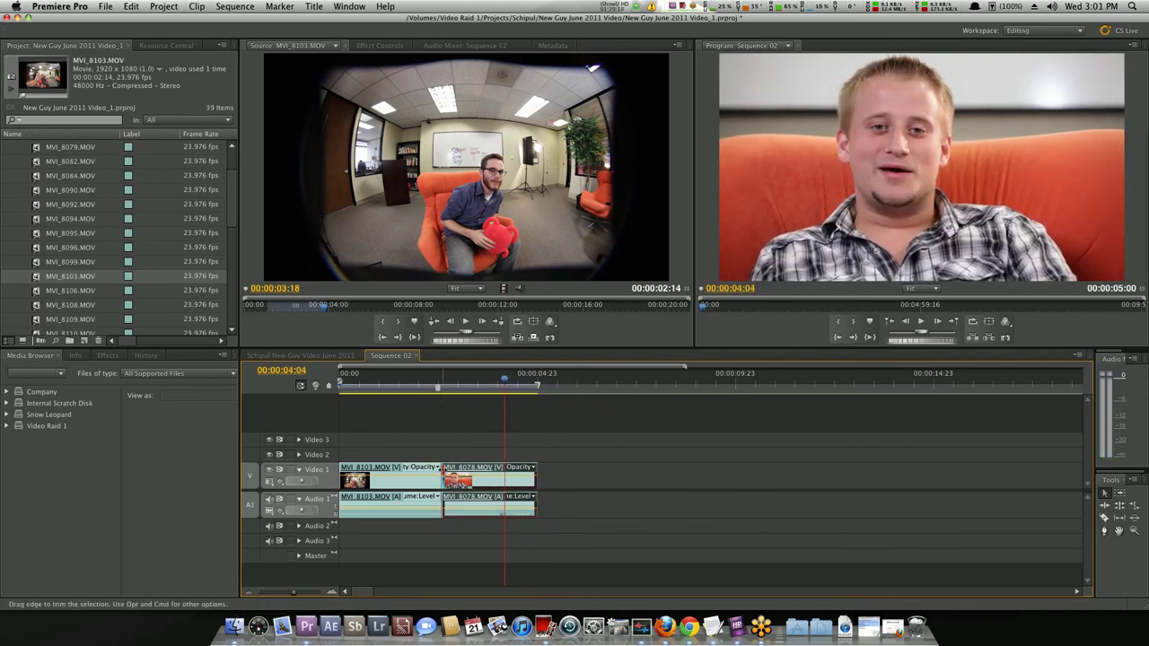
{"action": "left_click_drag", "start_coordinate": [441, 474], "coordinate": [448, 474]}
{"action": "key", "text": "Home"}
{"action": "left_click_drag", "start_coordinate": [333, 397], "coordinate": [328, 392]}
{"action": "key", "text": "space"}
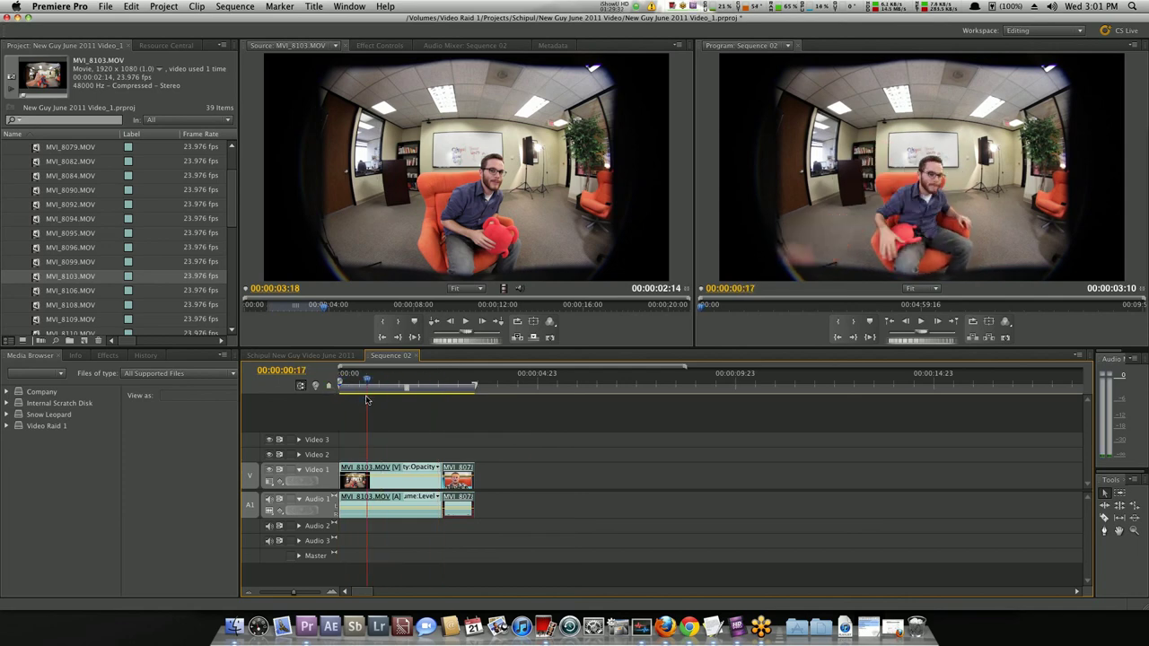
{"action": "key", "text": "space"}
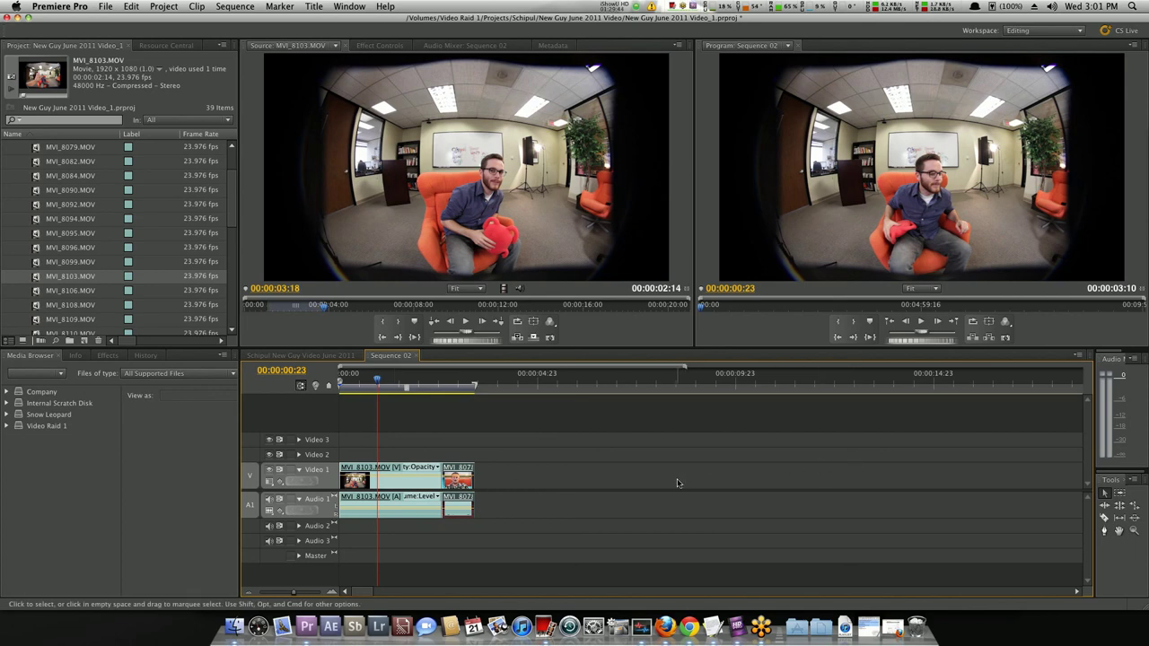
{"action": "left_click", "coordinate": [545, 629]}
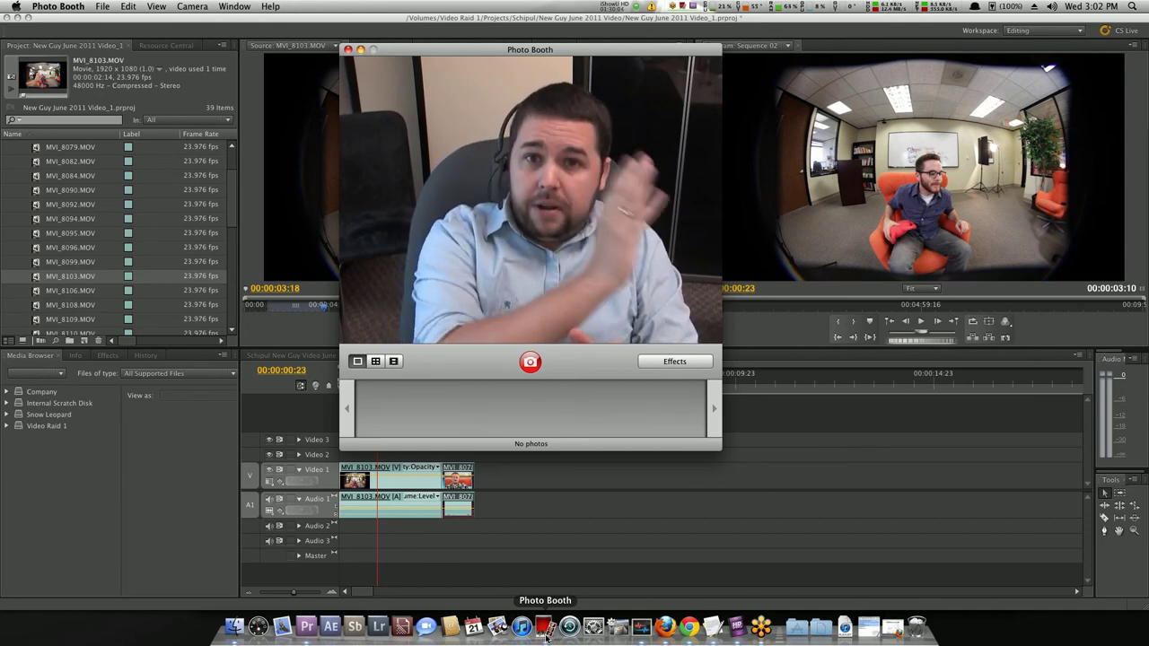
{"action": "left_click", "coordinate": [603, 490]}
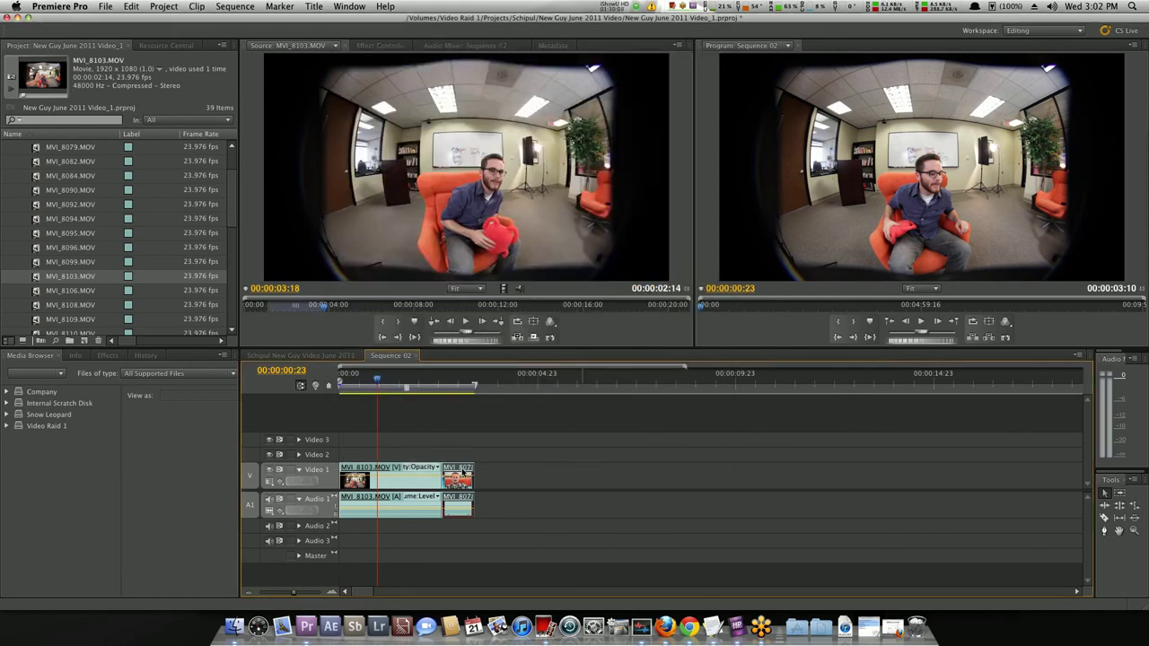
Delete the short MVI_8078 clip and extend MVI_8103 to fill Video 1.
{"action": "key", "text": "Delete"}
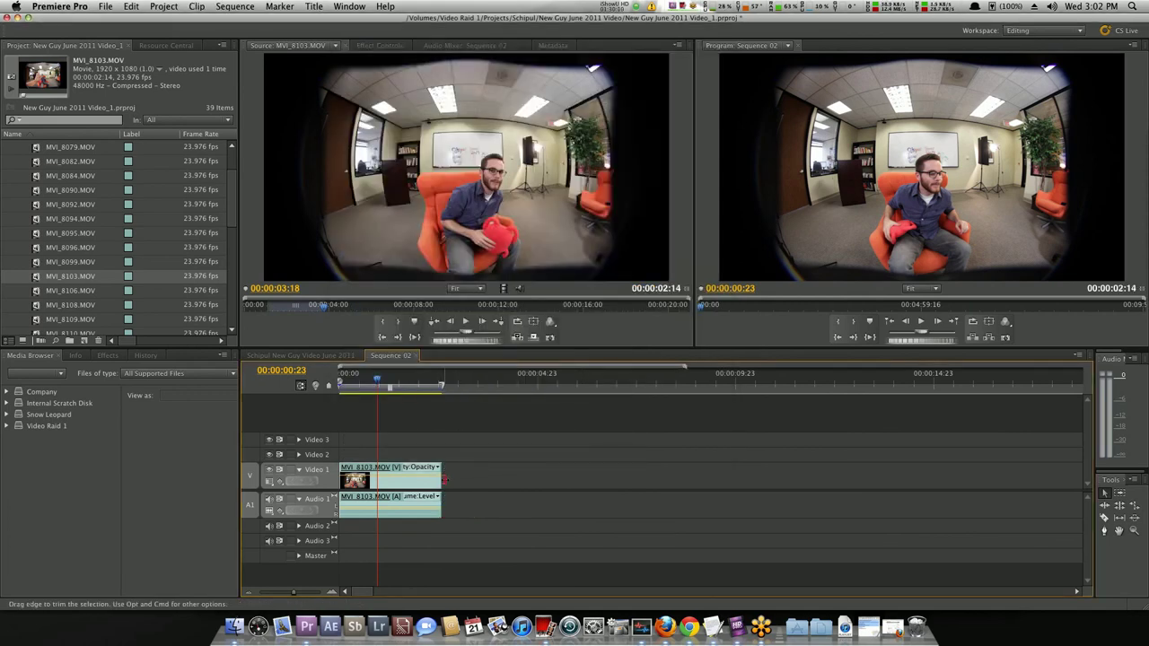
{"action": "left_click_drag", "start_coordinate": [441, 481], "coordinate": [782, 478]}
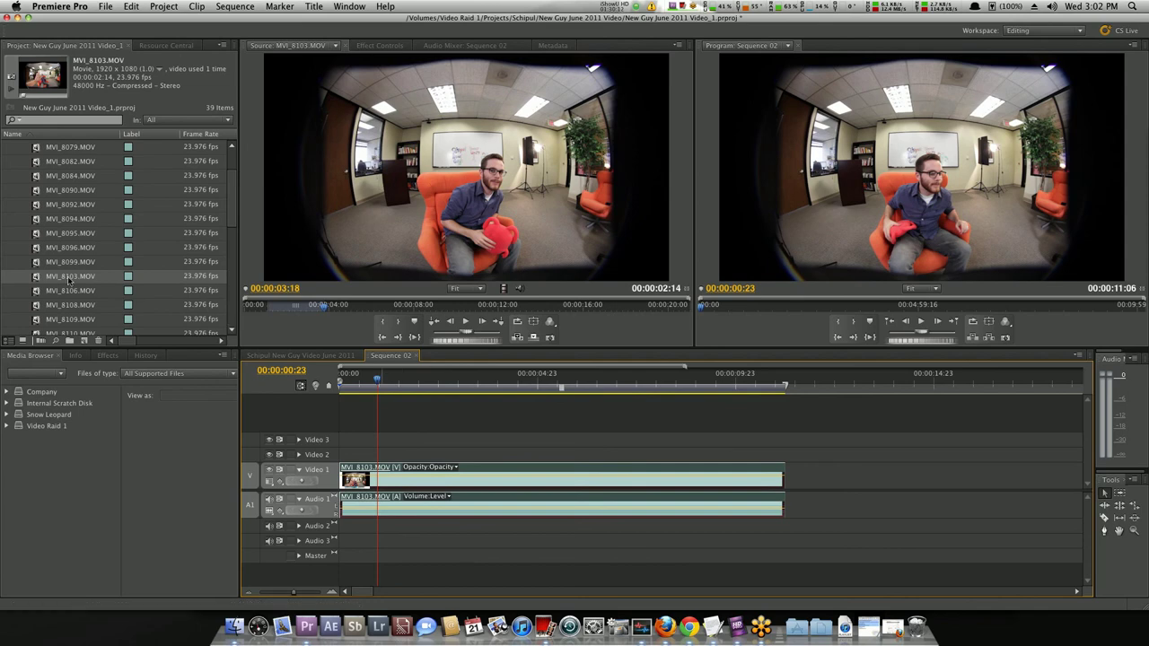
{"action": "scroll", "coordinate": [65, 274], "scroll_direction": "down", "scroll_amount": 4}
Mark a 00:00:04:13 In/Out excerpt of MVI_8110 near 01:26 and place it on Video 2 and Audio 2.
{"action": "double_click", "coordinate": [36, 233]}
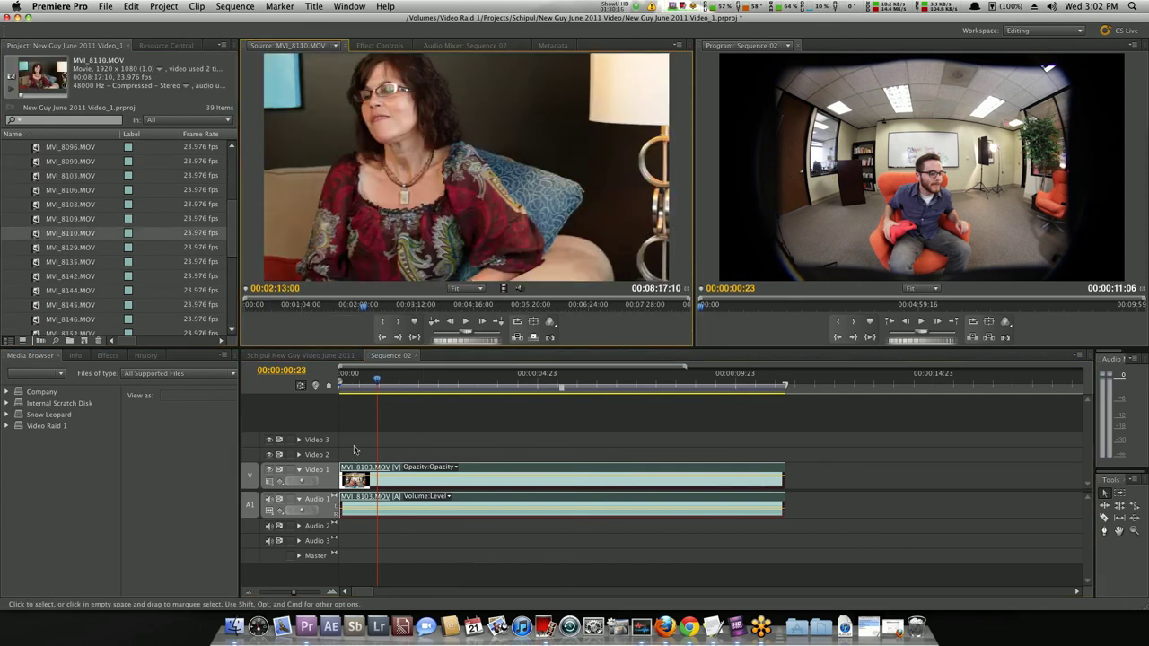
{"action": "left_click", "coordinate": [322, 311]}
{"action": "key", "text": "j"}
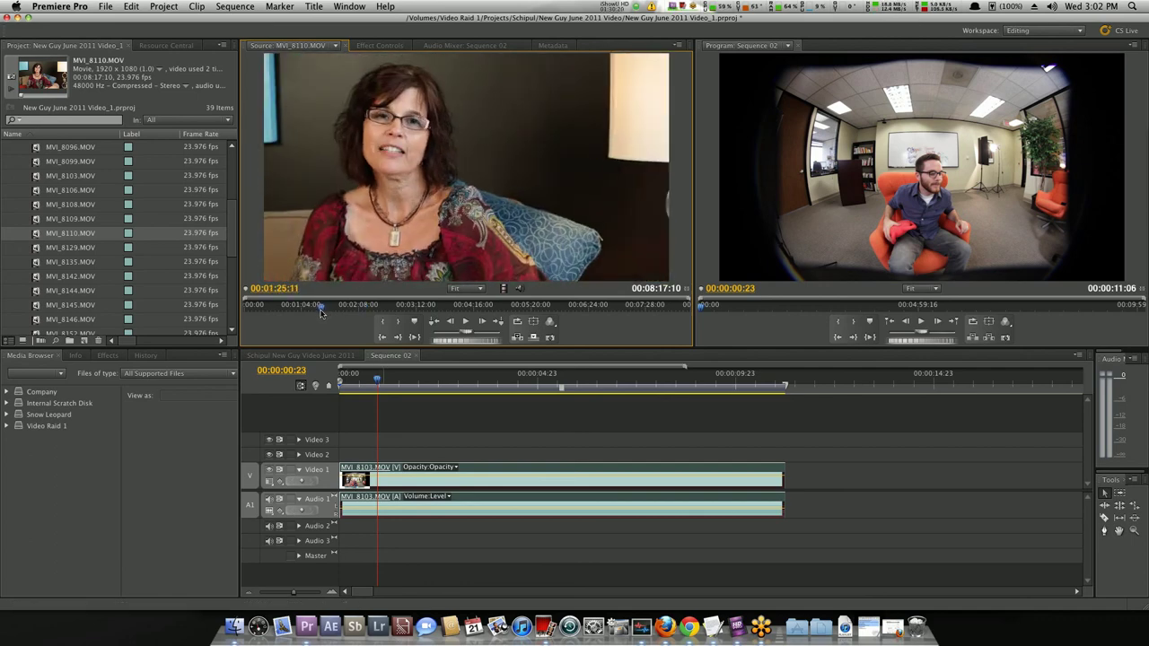
{"action": "key", "text": "i"}
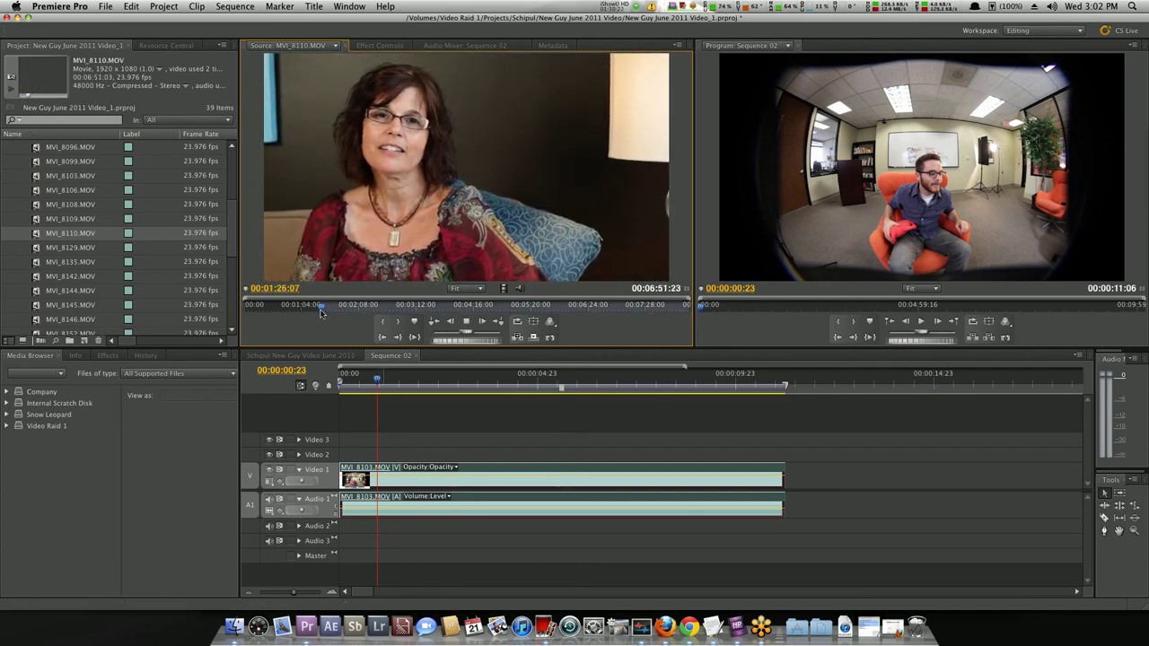
{"action": "key", "text": "i"}
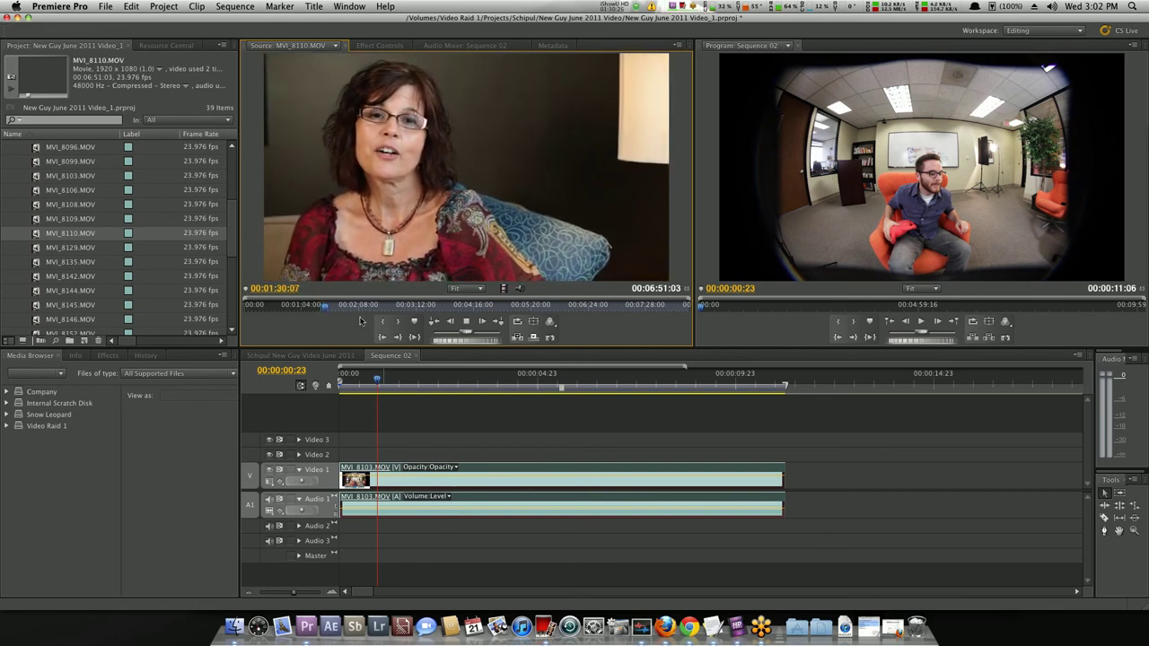
{"action": "key", "text": "o"}
{"action": "key", "text": "k"}
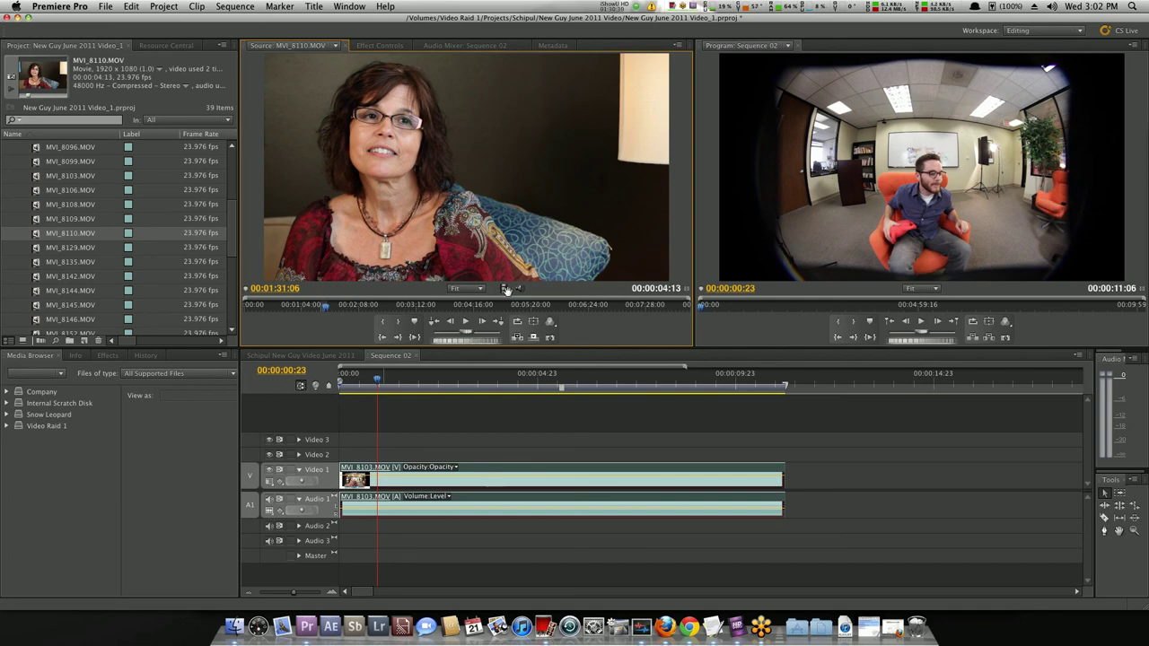
{"action": "left_click_drag", "start_coordinate": [509, 248], "coordinate": [383, 459]}
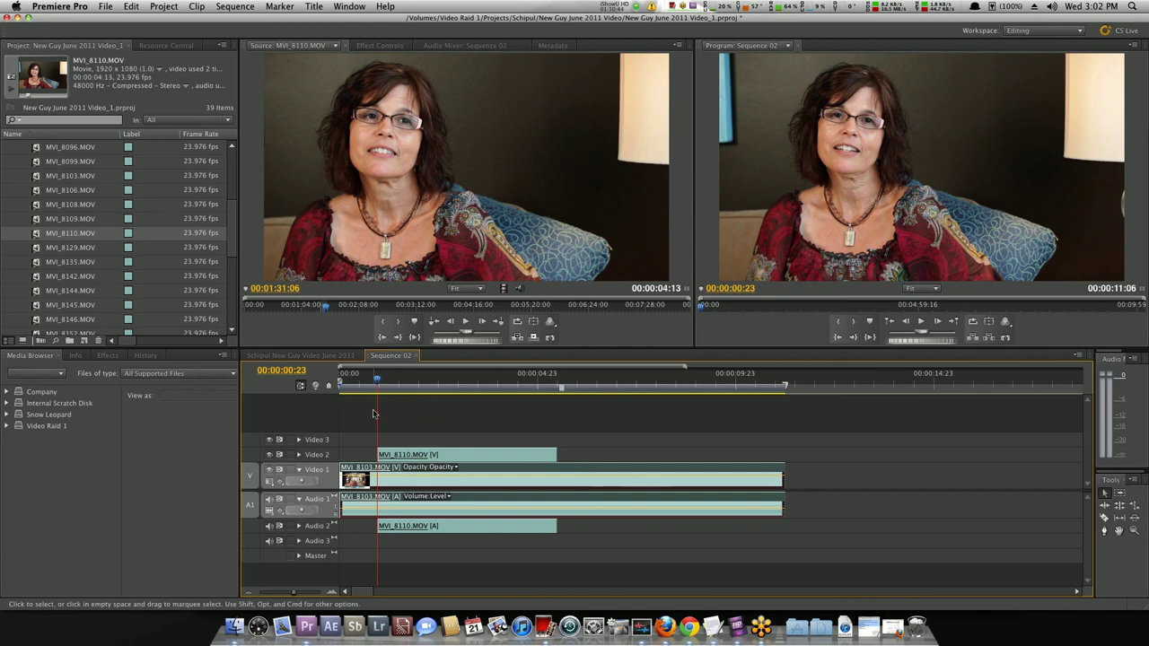
Play the sequence from the start and trim the end of the MVI_8110 clip shorter.
{"action": "left_click", "coordinate": [354, 385]}
{"action": "left_click_drag", "start_coordinate": [354, 385], "coordinate": [340, 385]}
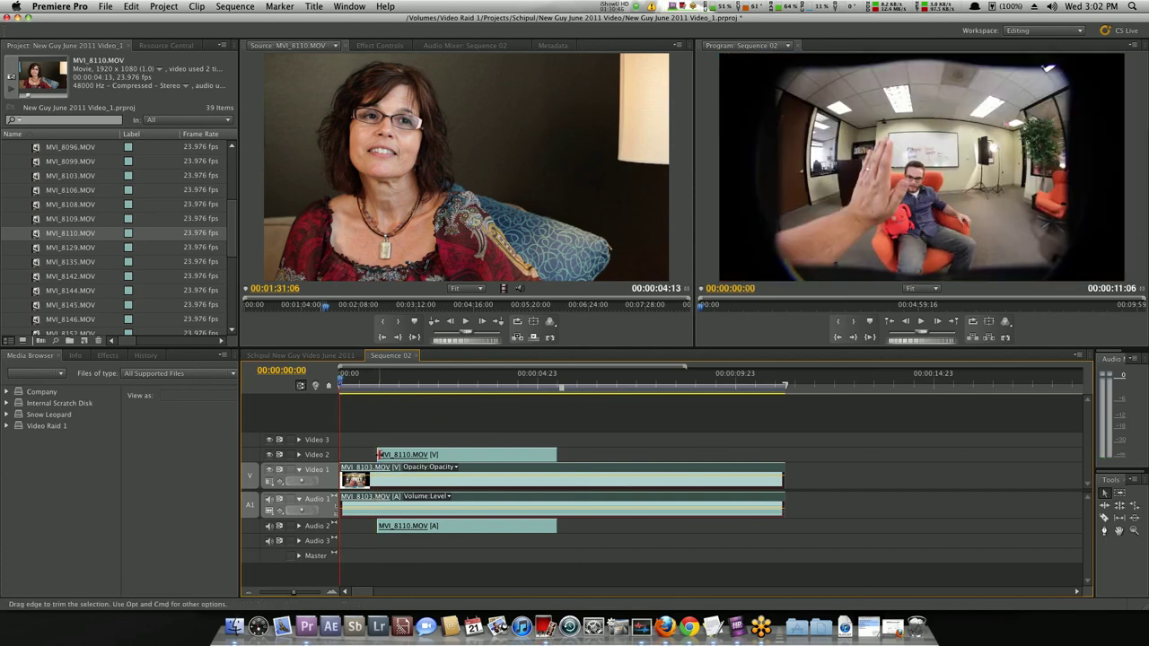
{"action": "key", "text": "space"}
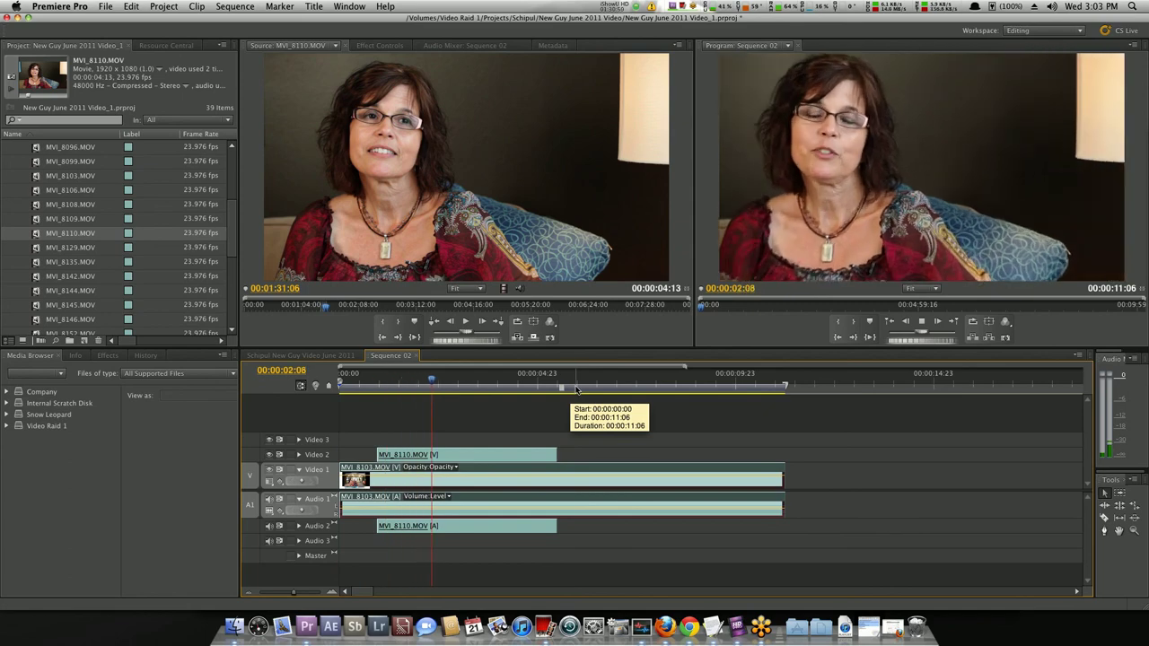
{"action": "left_click_drag", "start_coordinate": [556, 454], "coordinate": [465, 452]}
{"action": "key", "text": "space"}
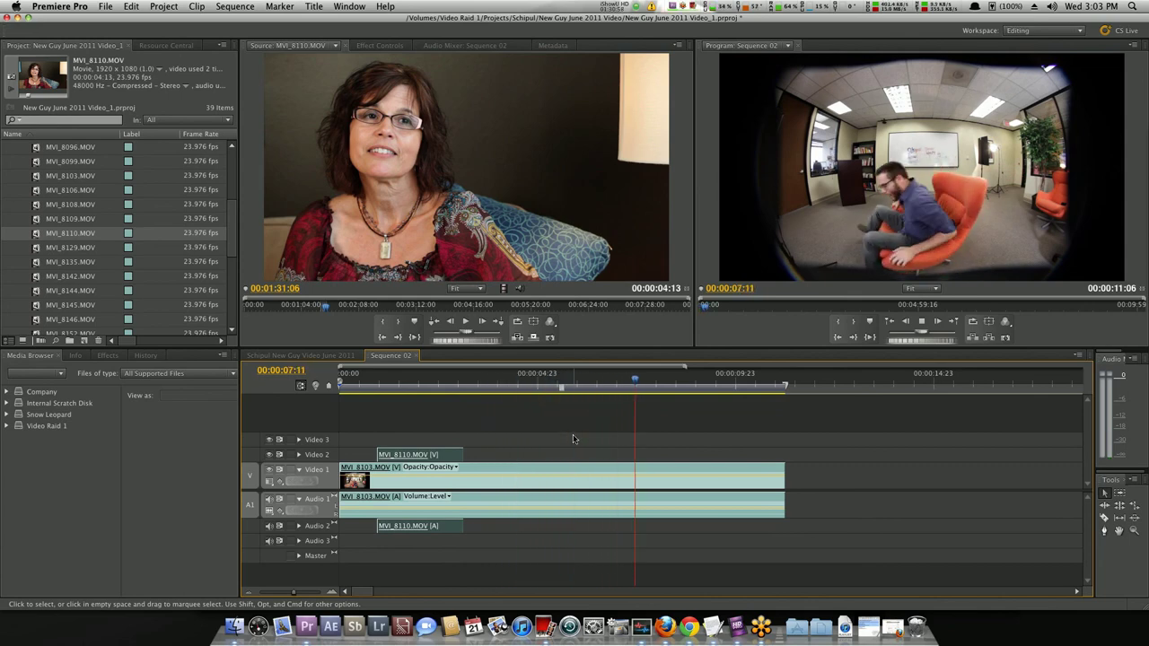
Expand the Video 2 track and trim MVI_8110's start 3 frames later, to about 00:00:01:11.
{"action": "left_click", "coordinate": [350, 388]}
{"action": "left_click_drag", "start_coordinate": [362, 390], "coordinate": [508, 396]}
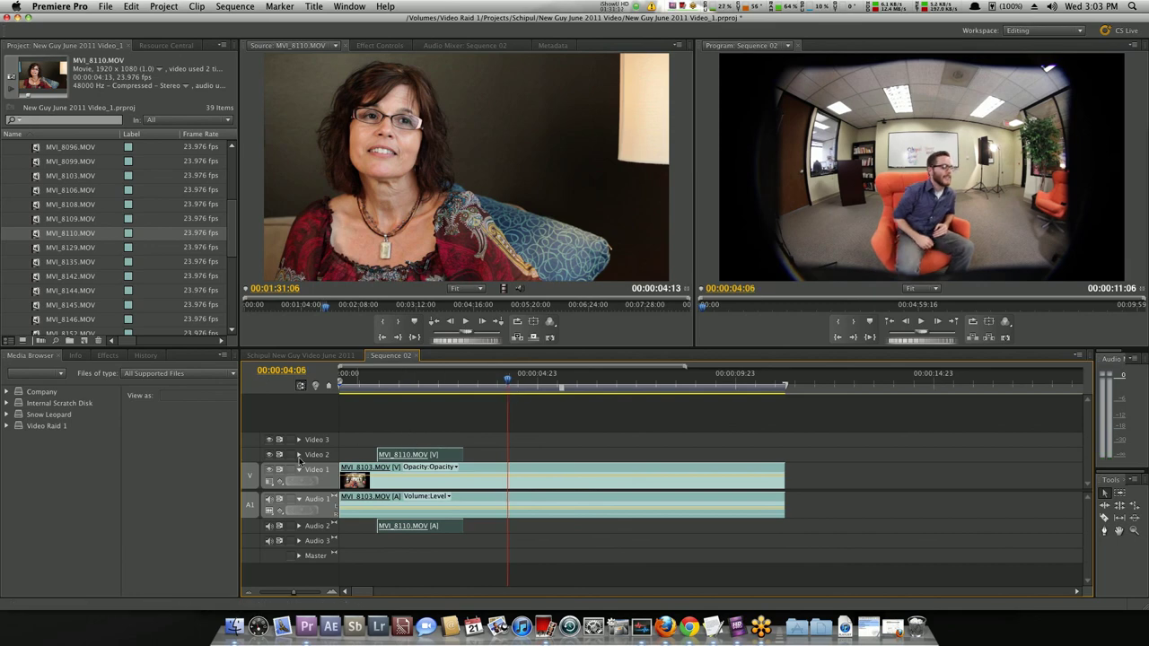
{"action": "left_click", "coordinate": [298, 455]}
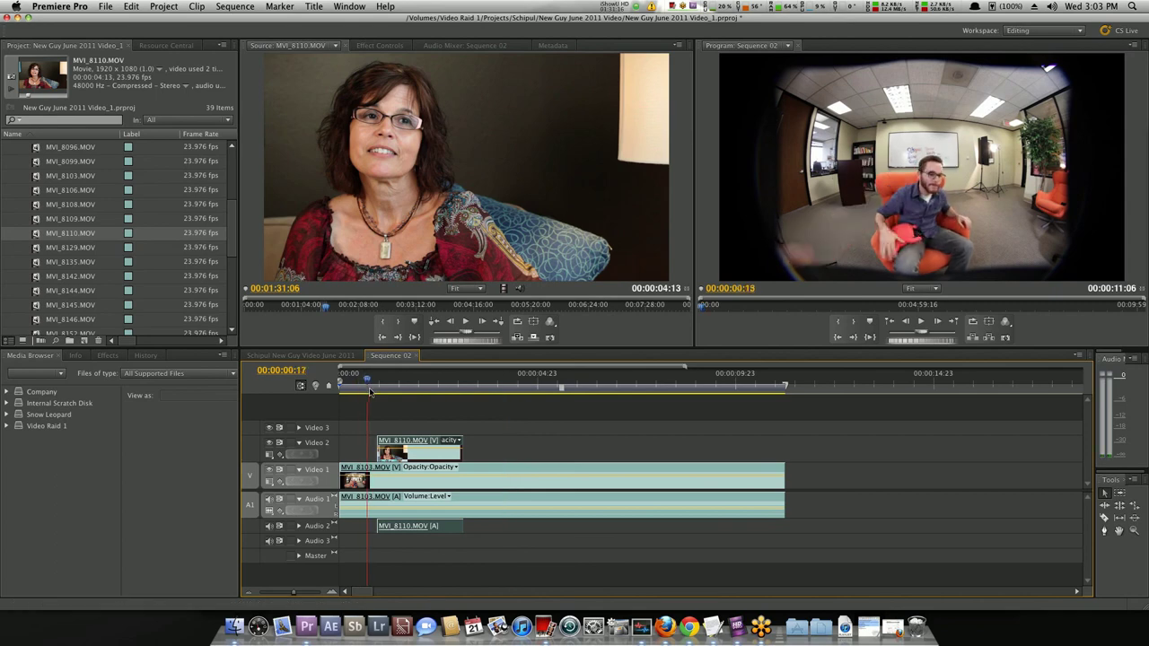
{"action": "left_click_drag", "start_coordinate": [363, 396], "coordinate": [397, 401]}
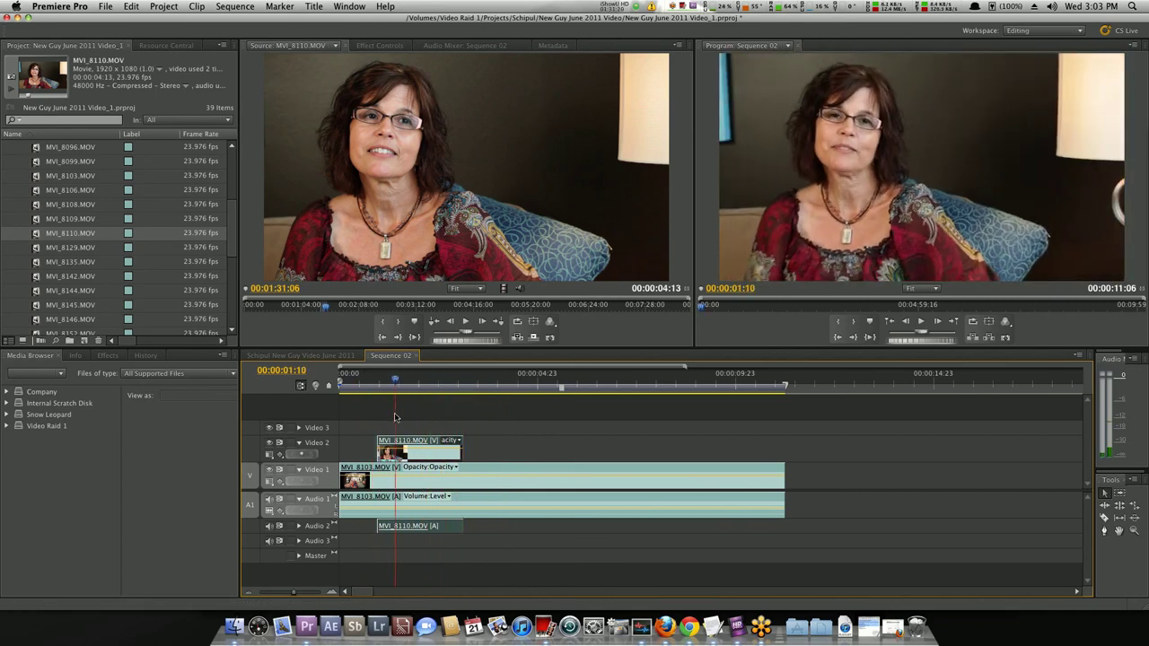
{"action": "left_click_drag", "start_coordinate": [378, 453], "coordinate": [383, 453]}
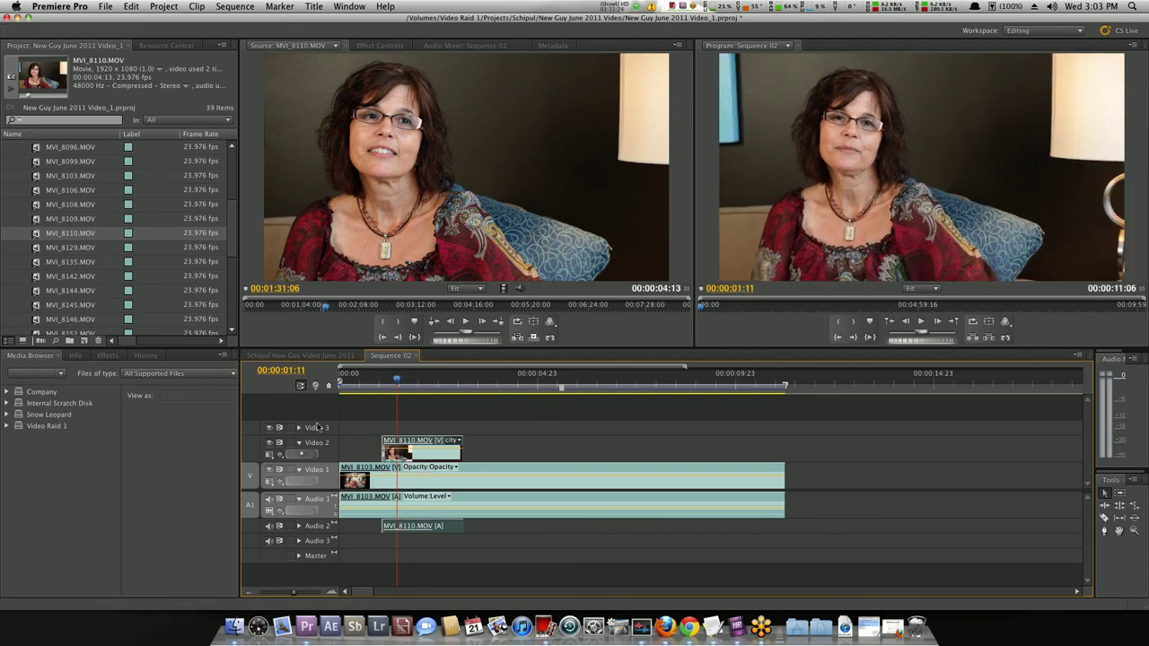